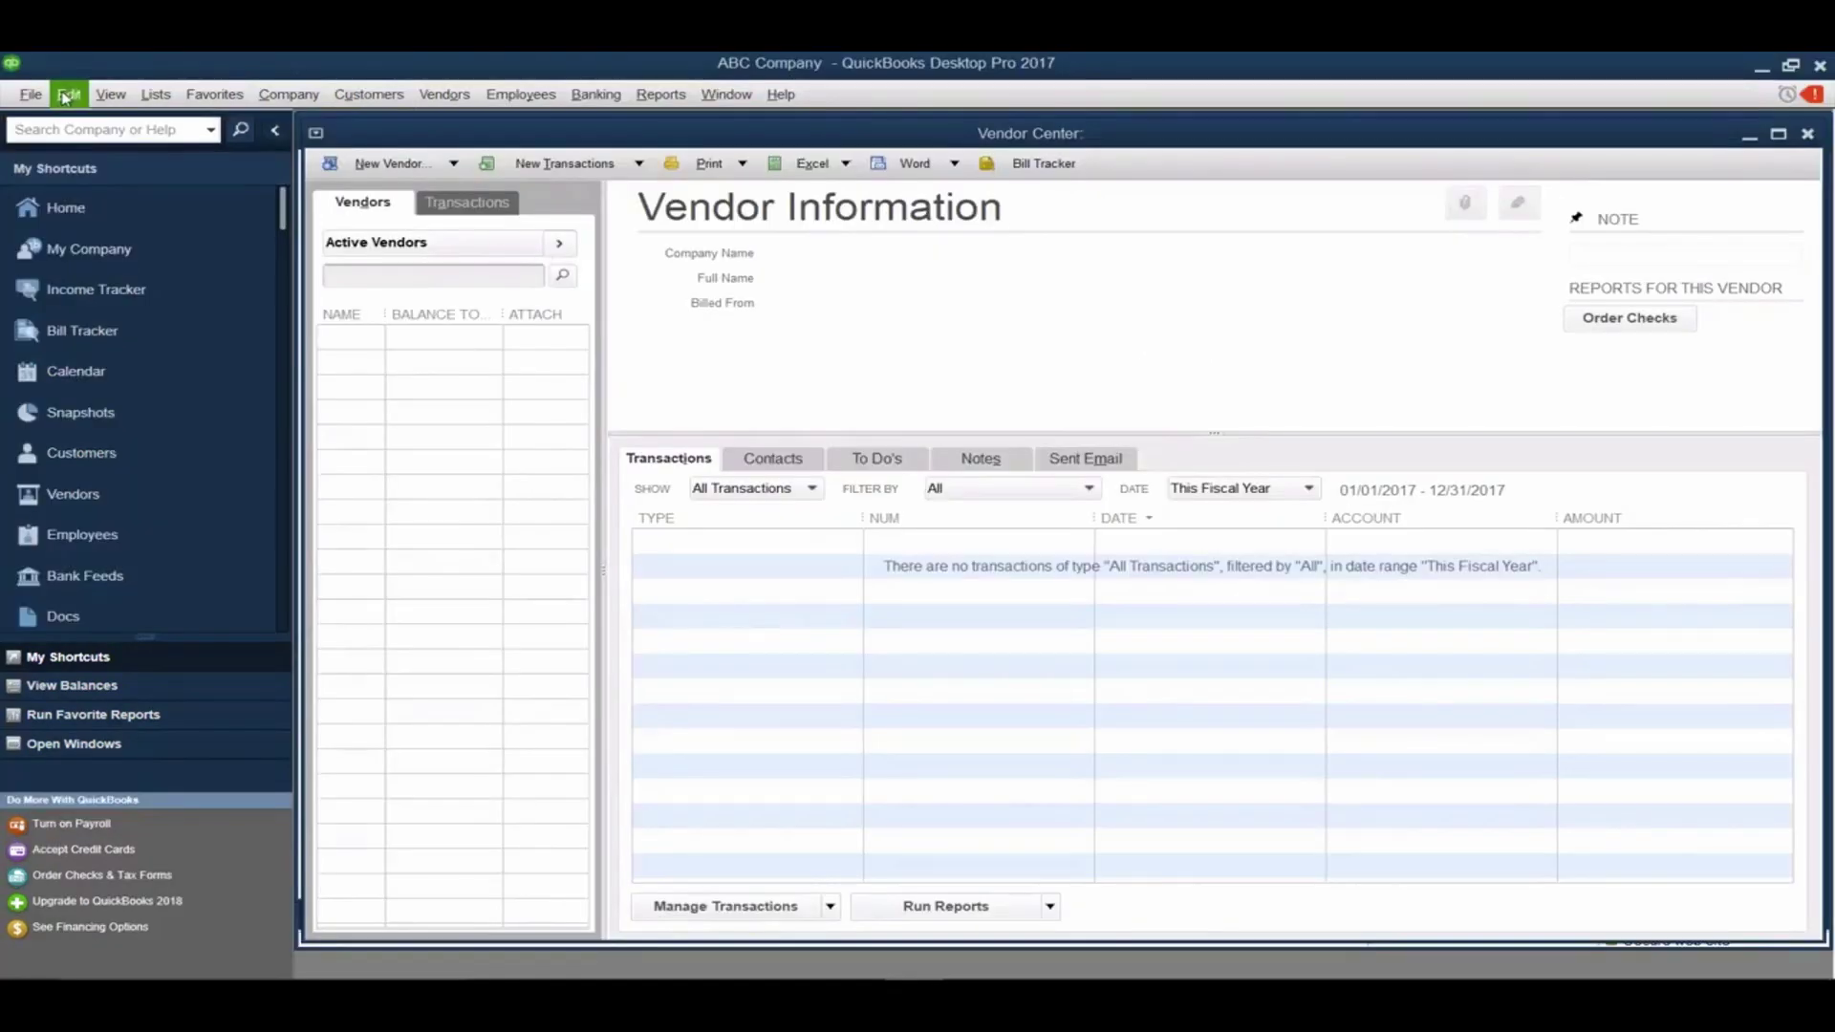
- In Edit > Preferences > Tax: 1099 company preferences, choose Yes for filing 1099-MISC forms
click(67, 95)
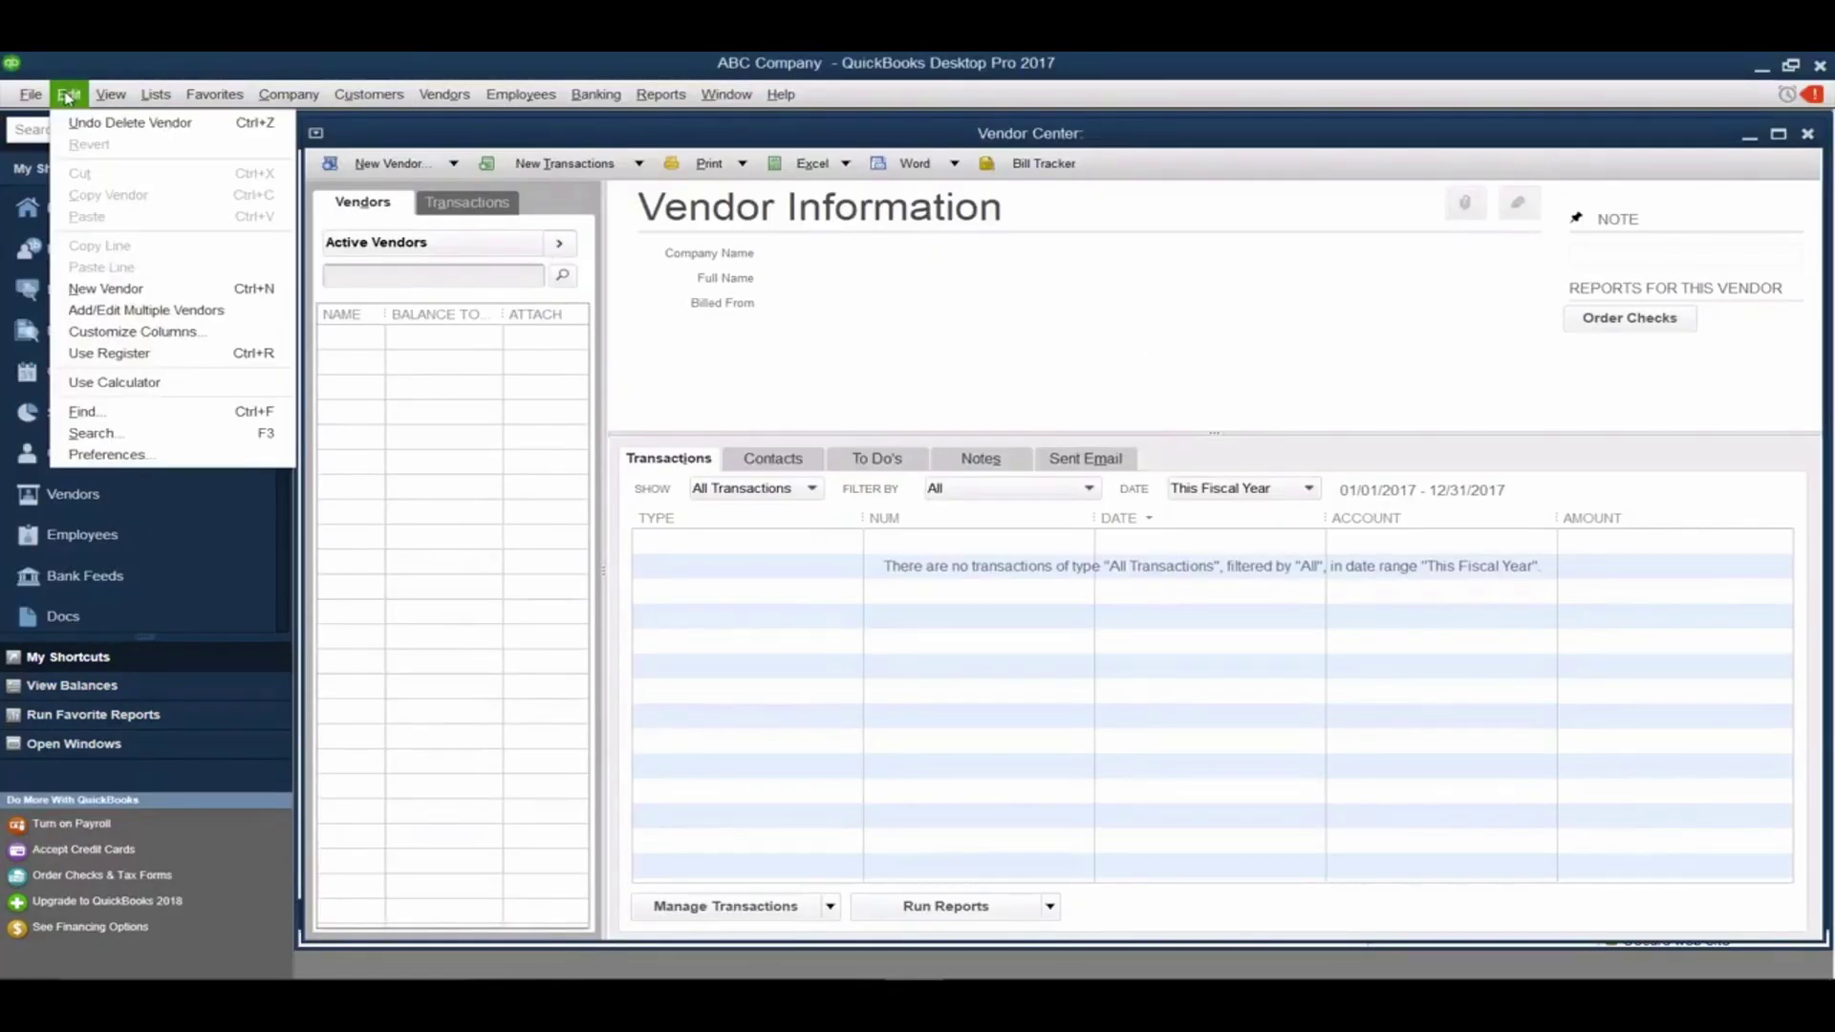
click(107, 454)
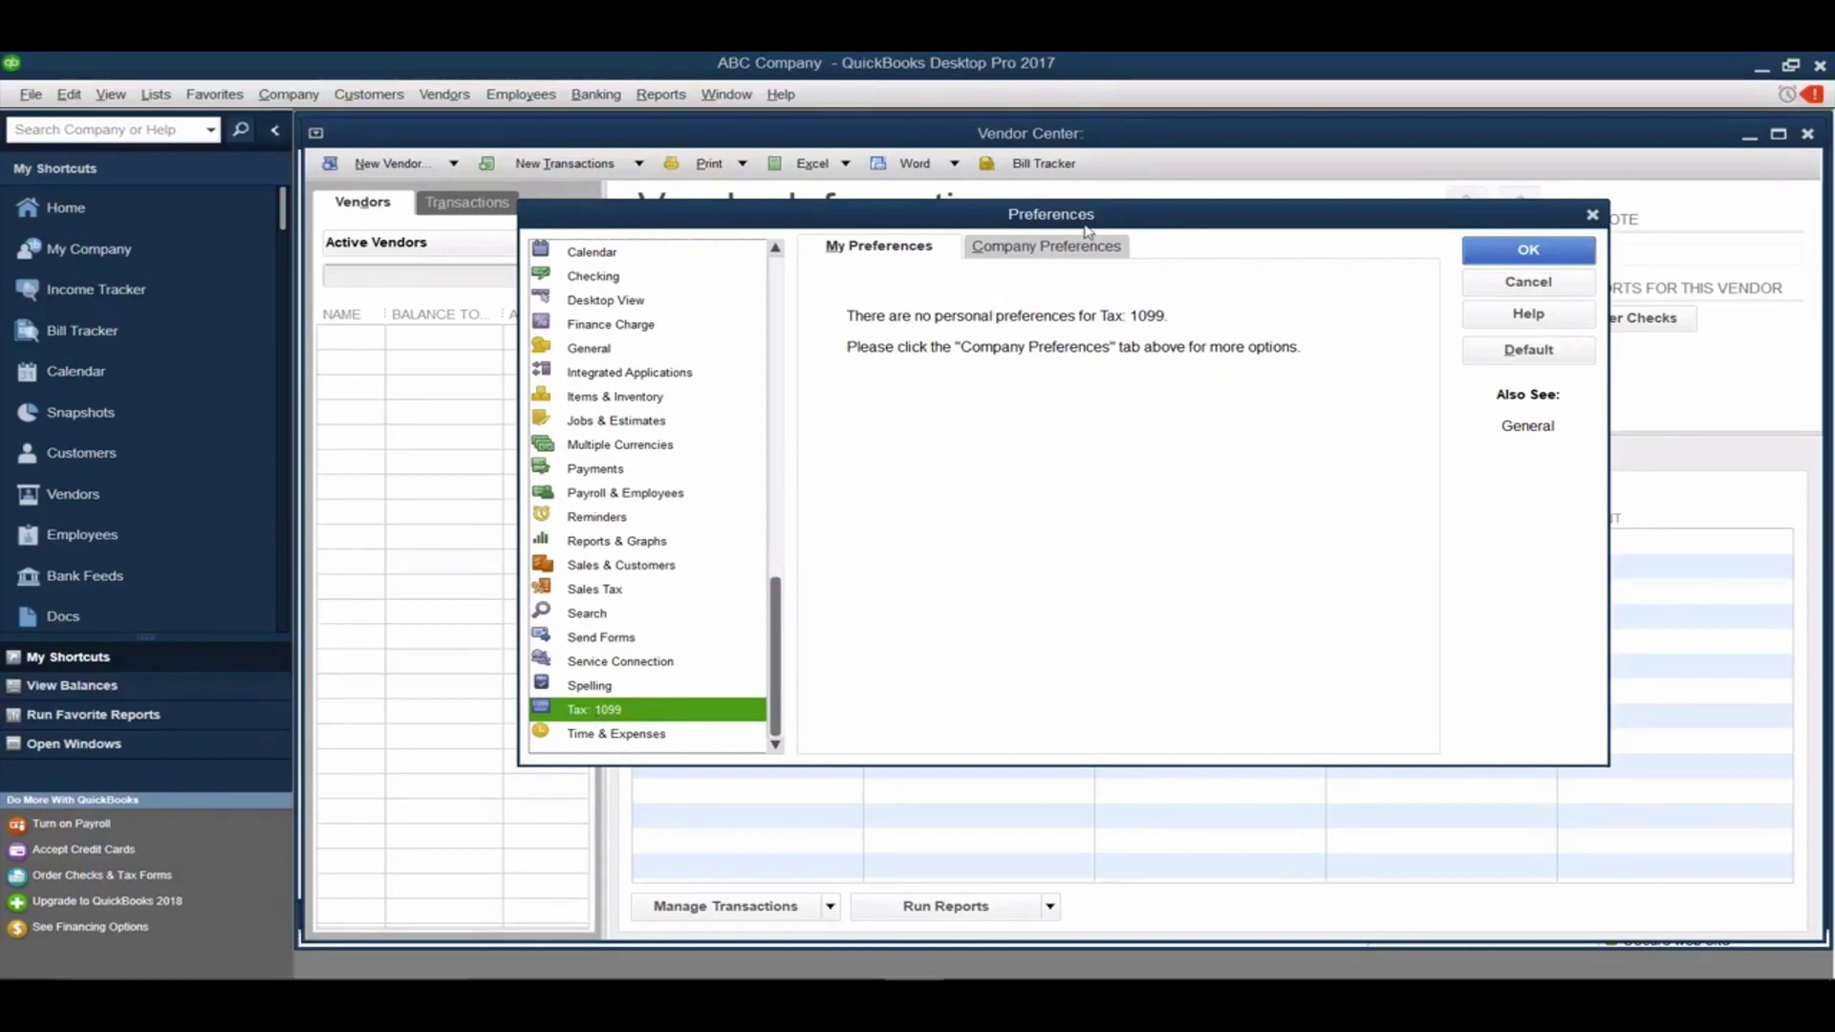
click(1085, 254)
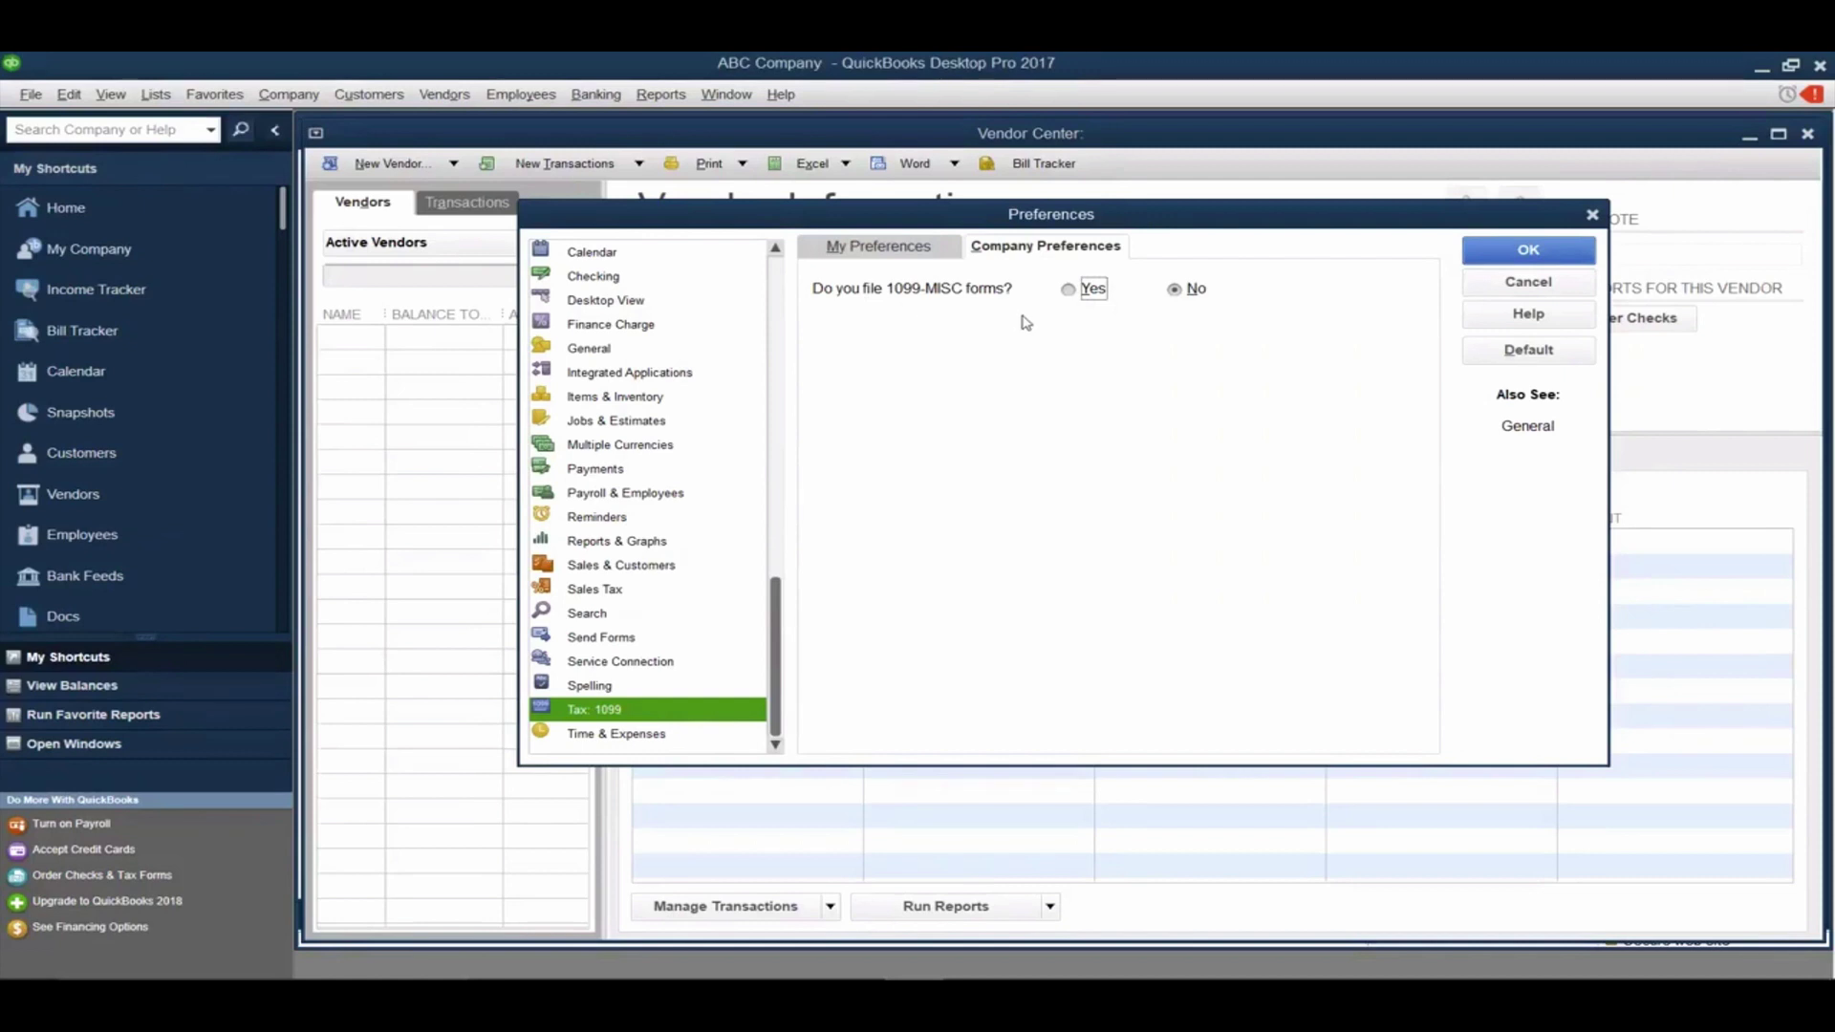
click(1074, 291)
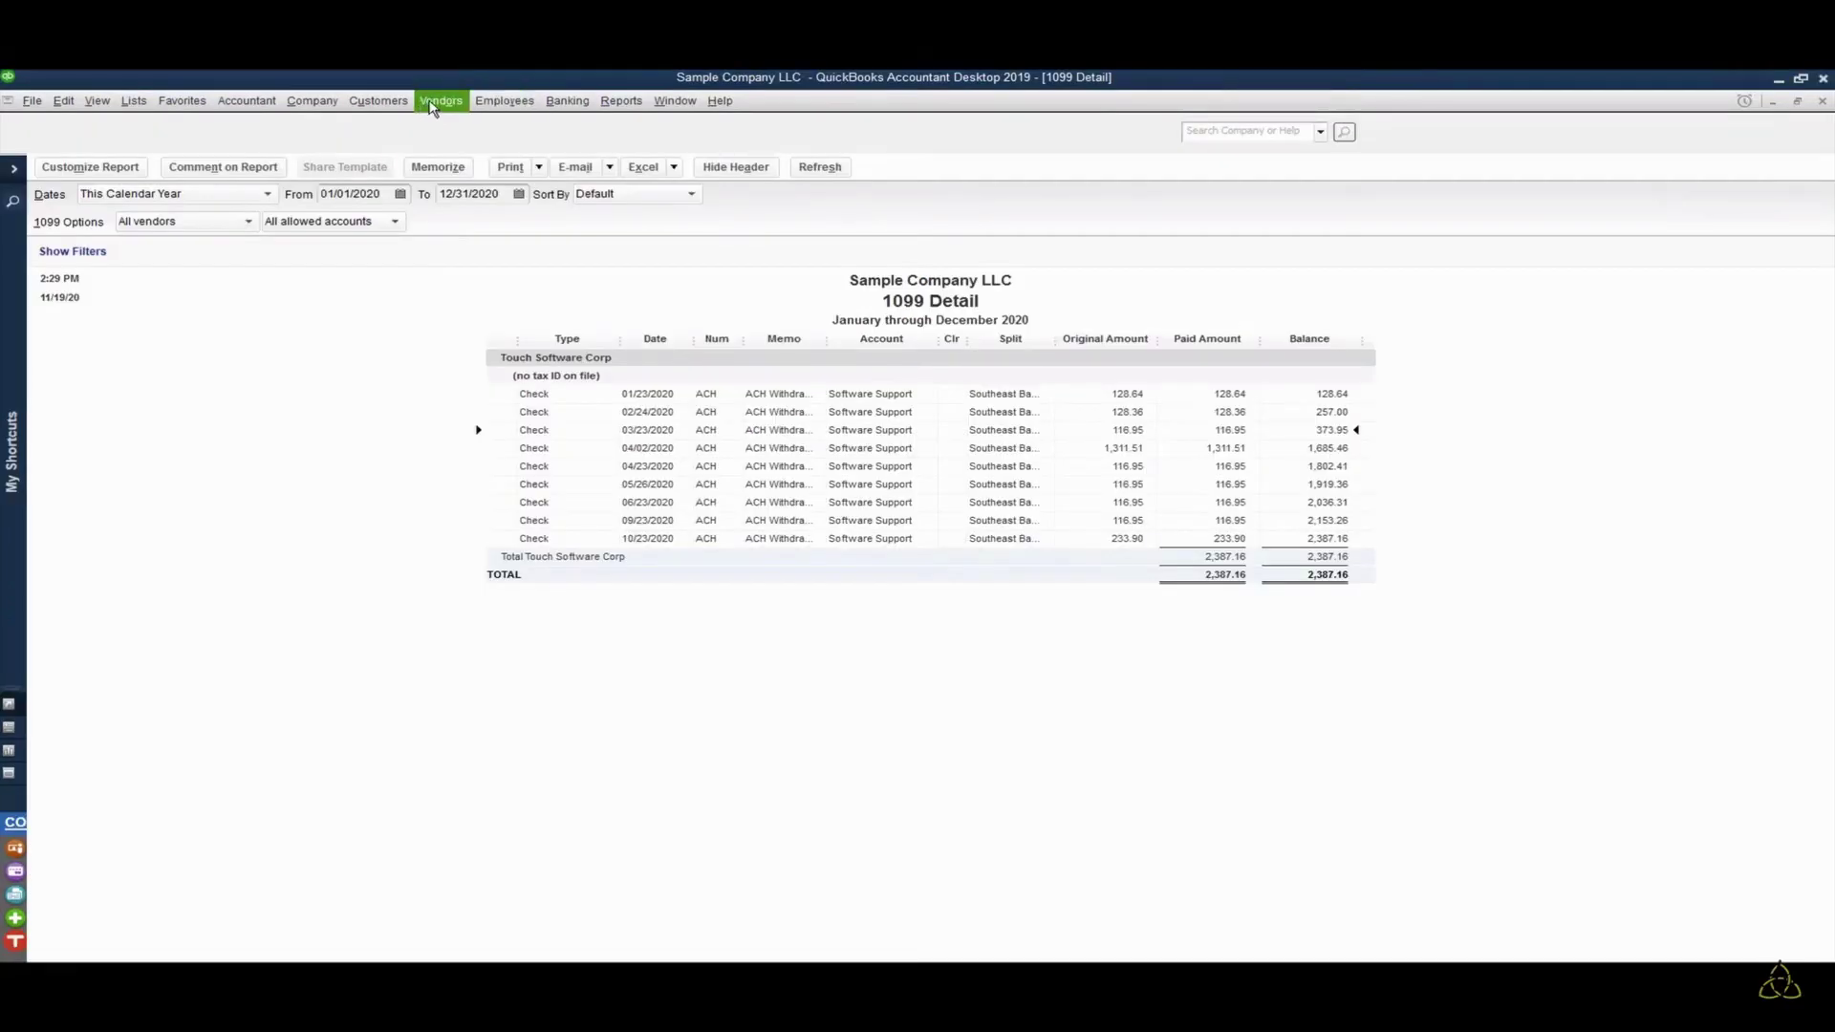
- Launch the 1099 Wizard and accept the selected vendors and their tax IDs and addresses
click(429, 103)
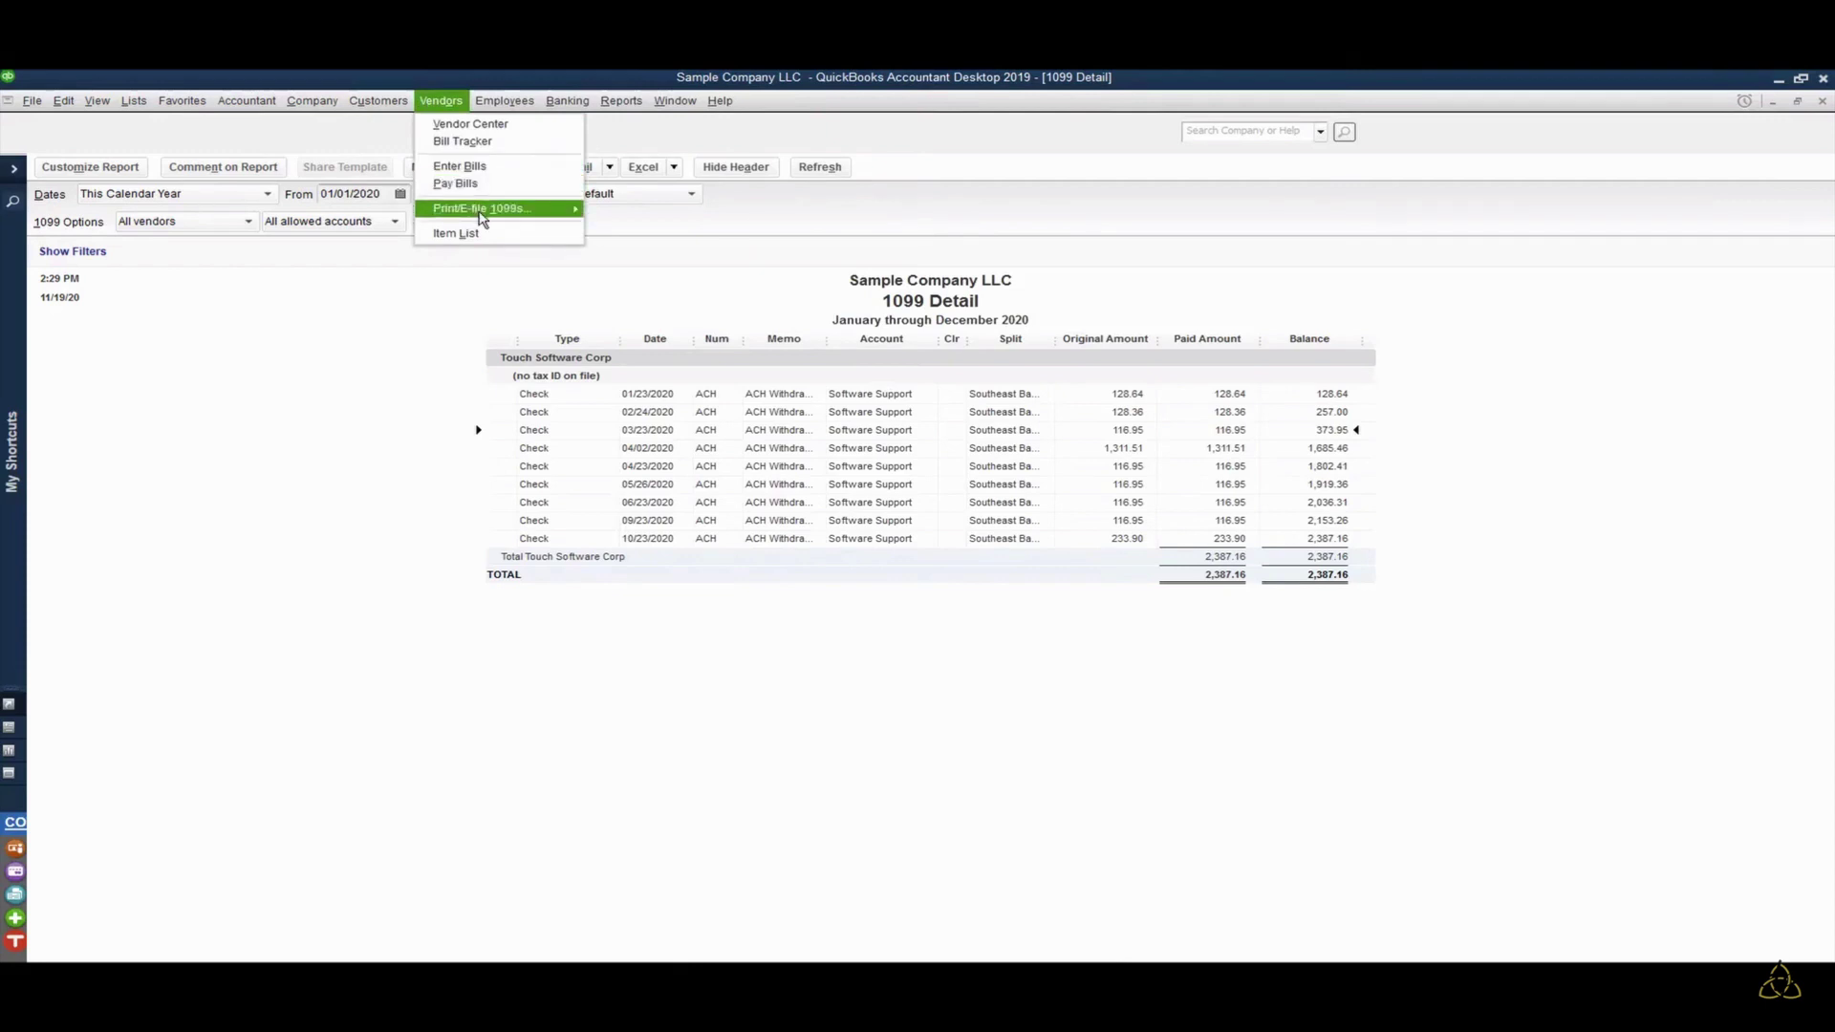
mouse_move(480, 212)
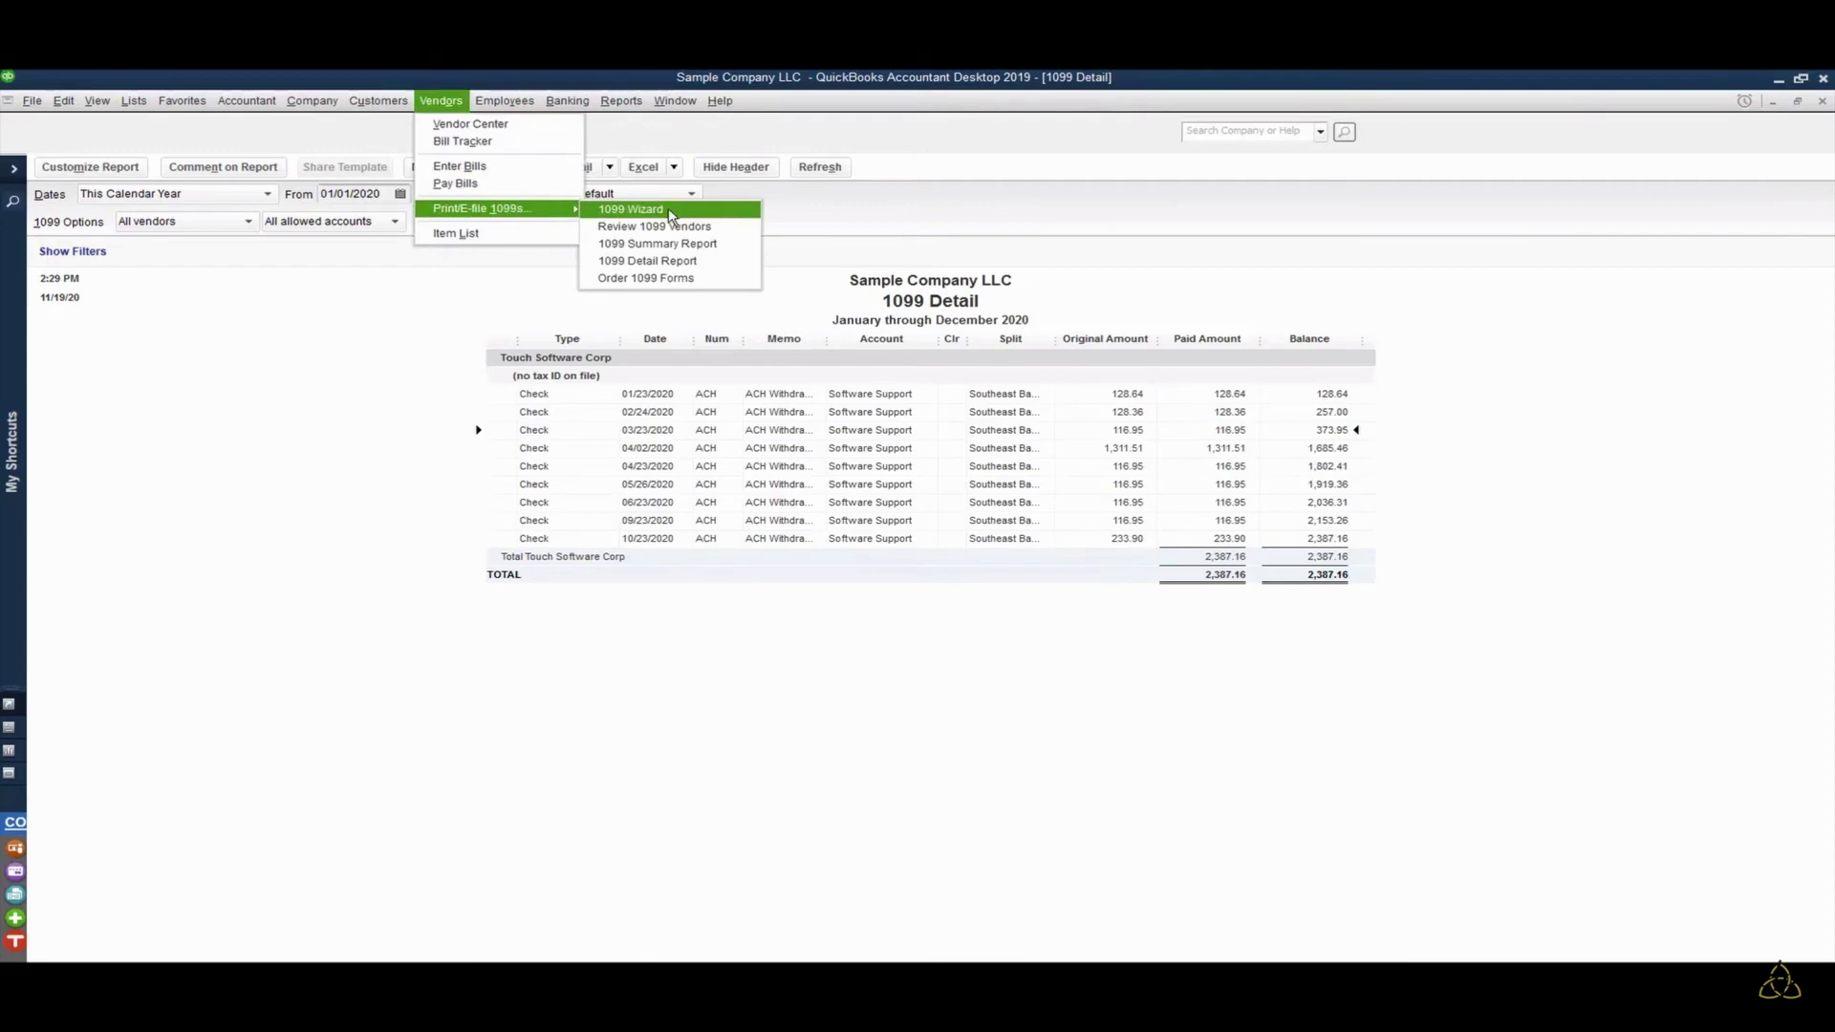
click(670, 212)
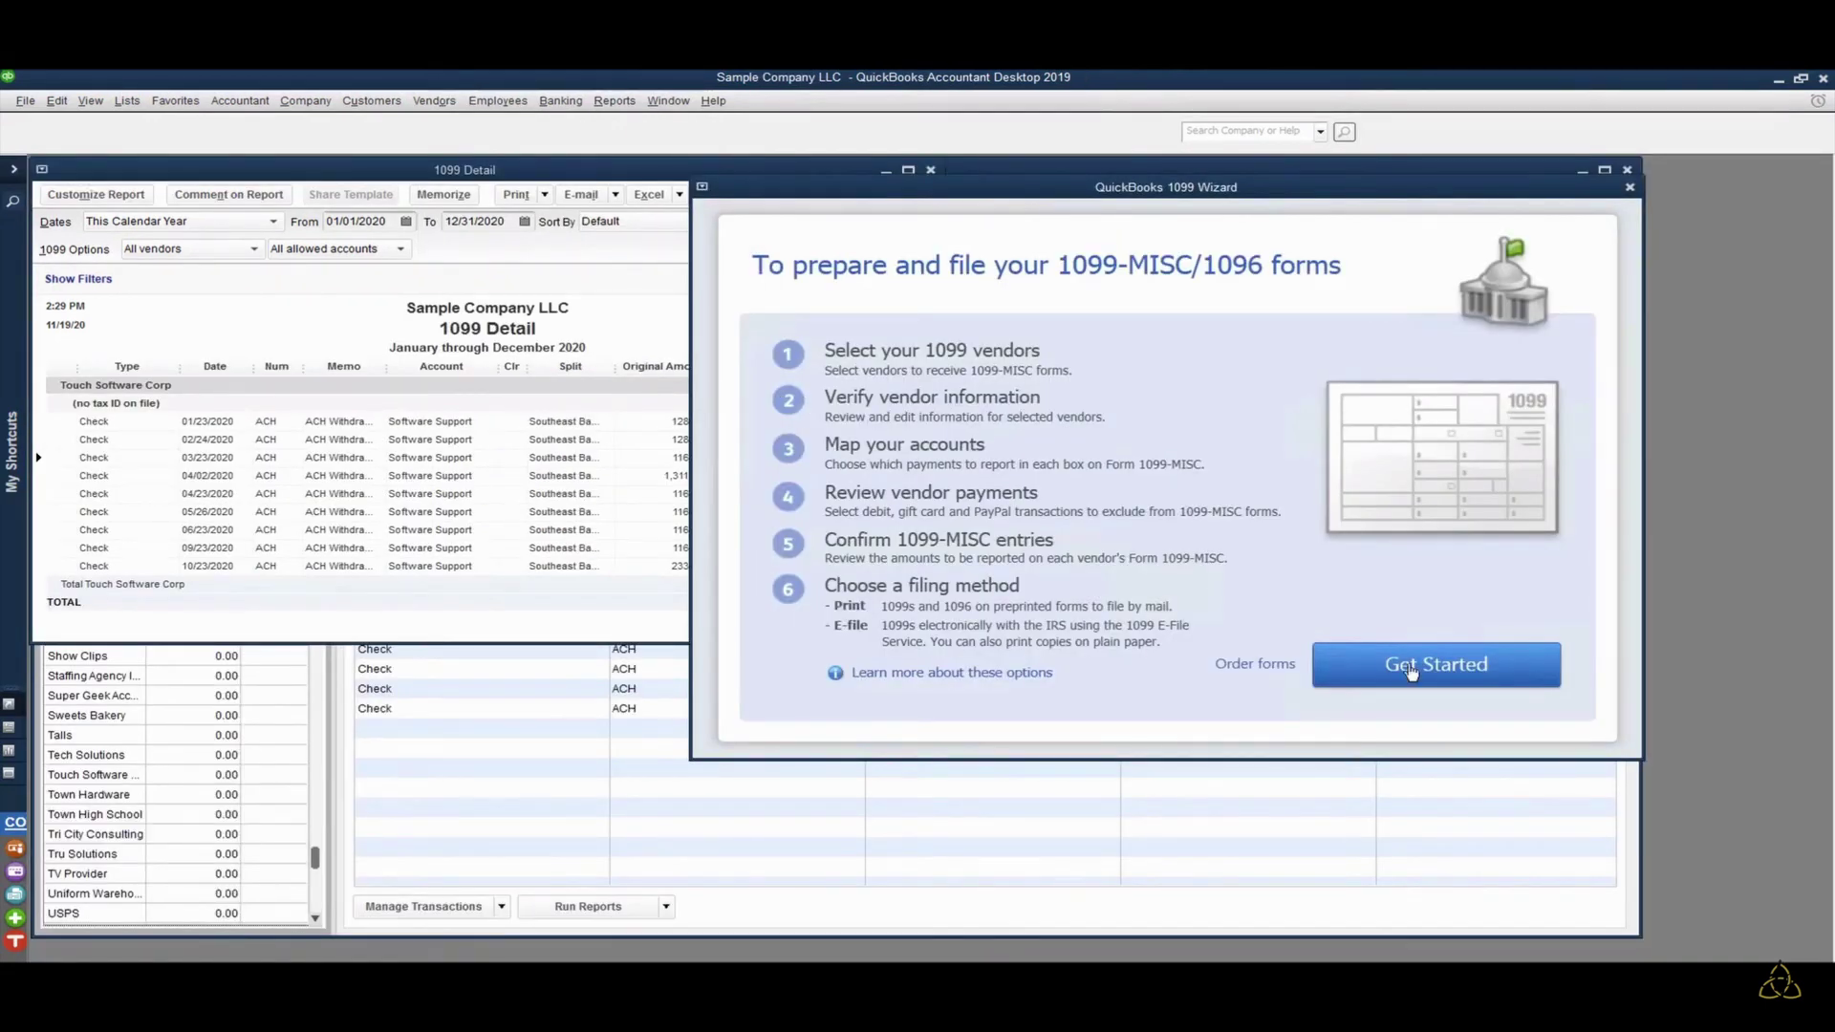
click(1449, 673)
click(1484, 698)
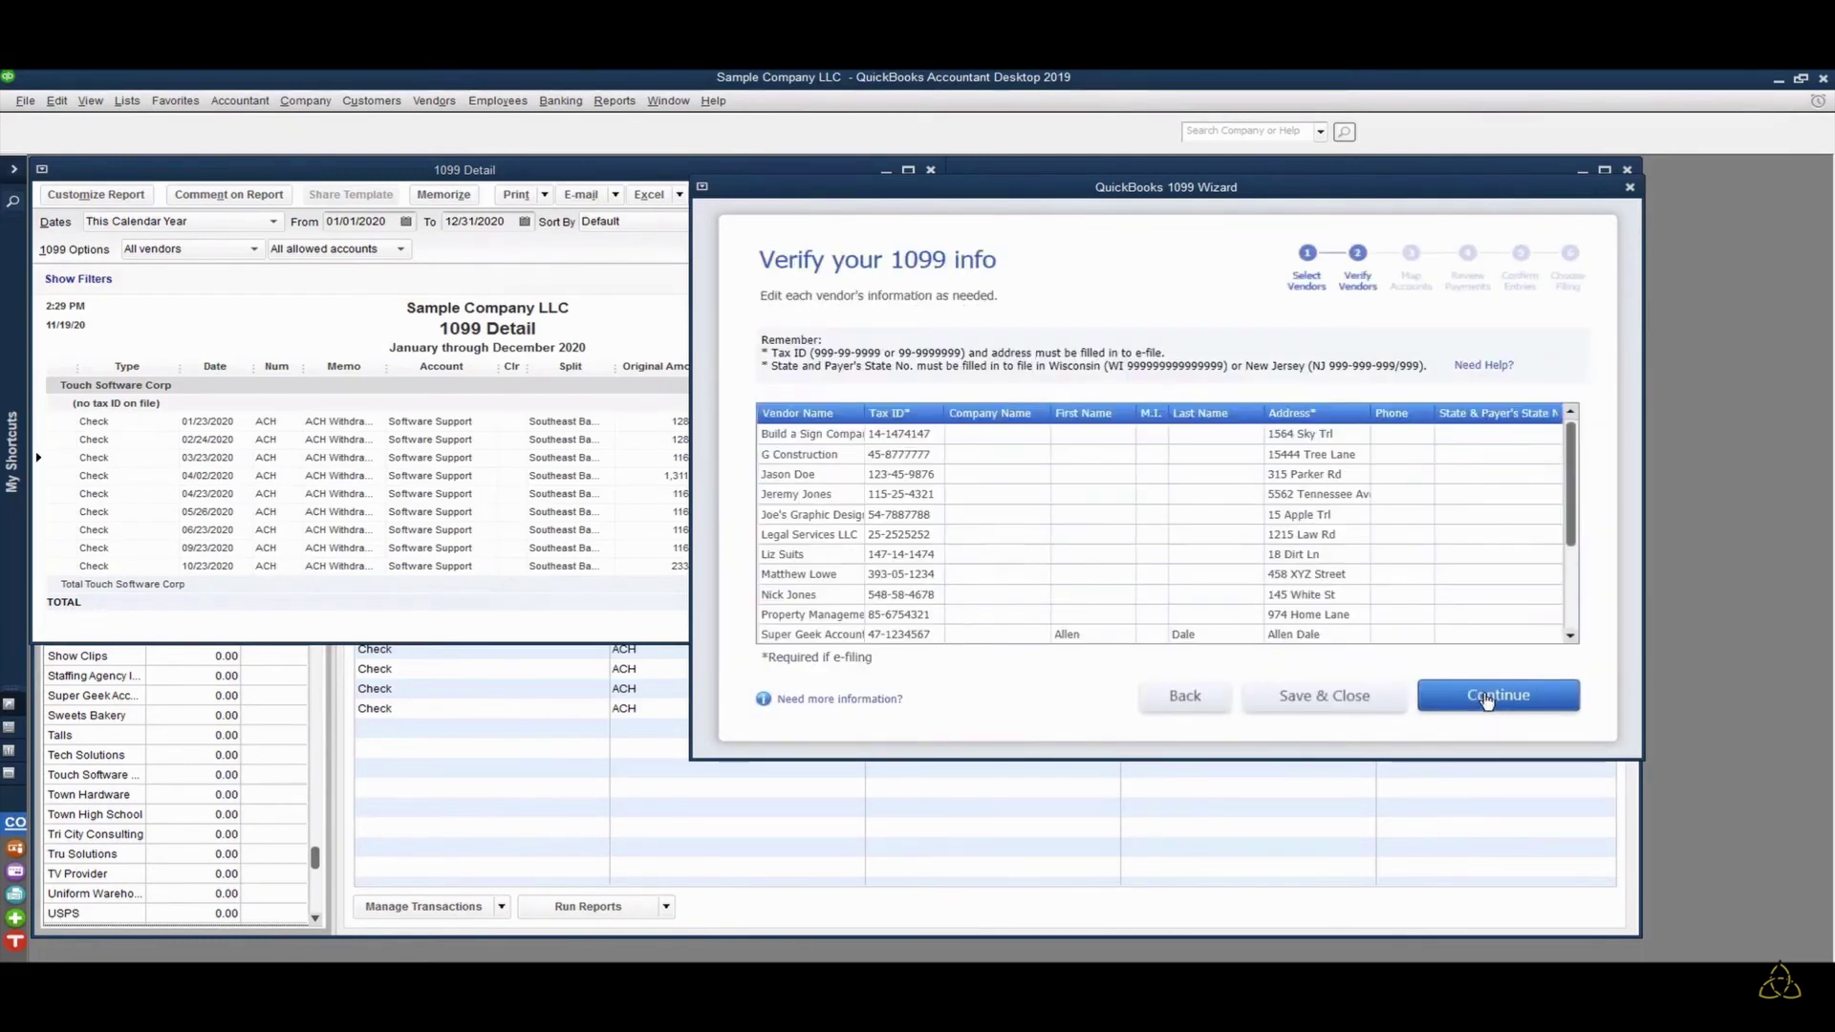
click(1488, 698)
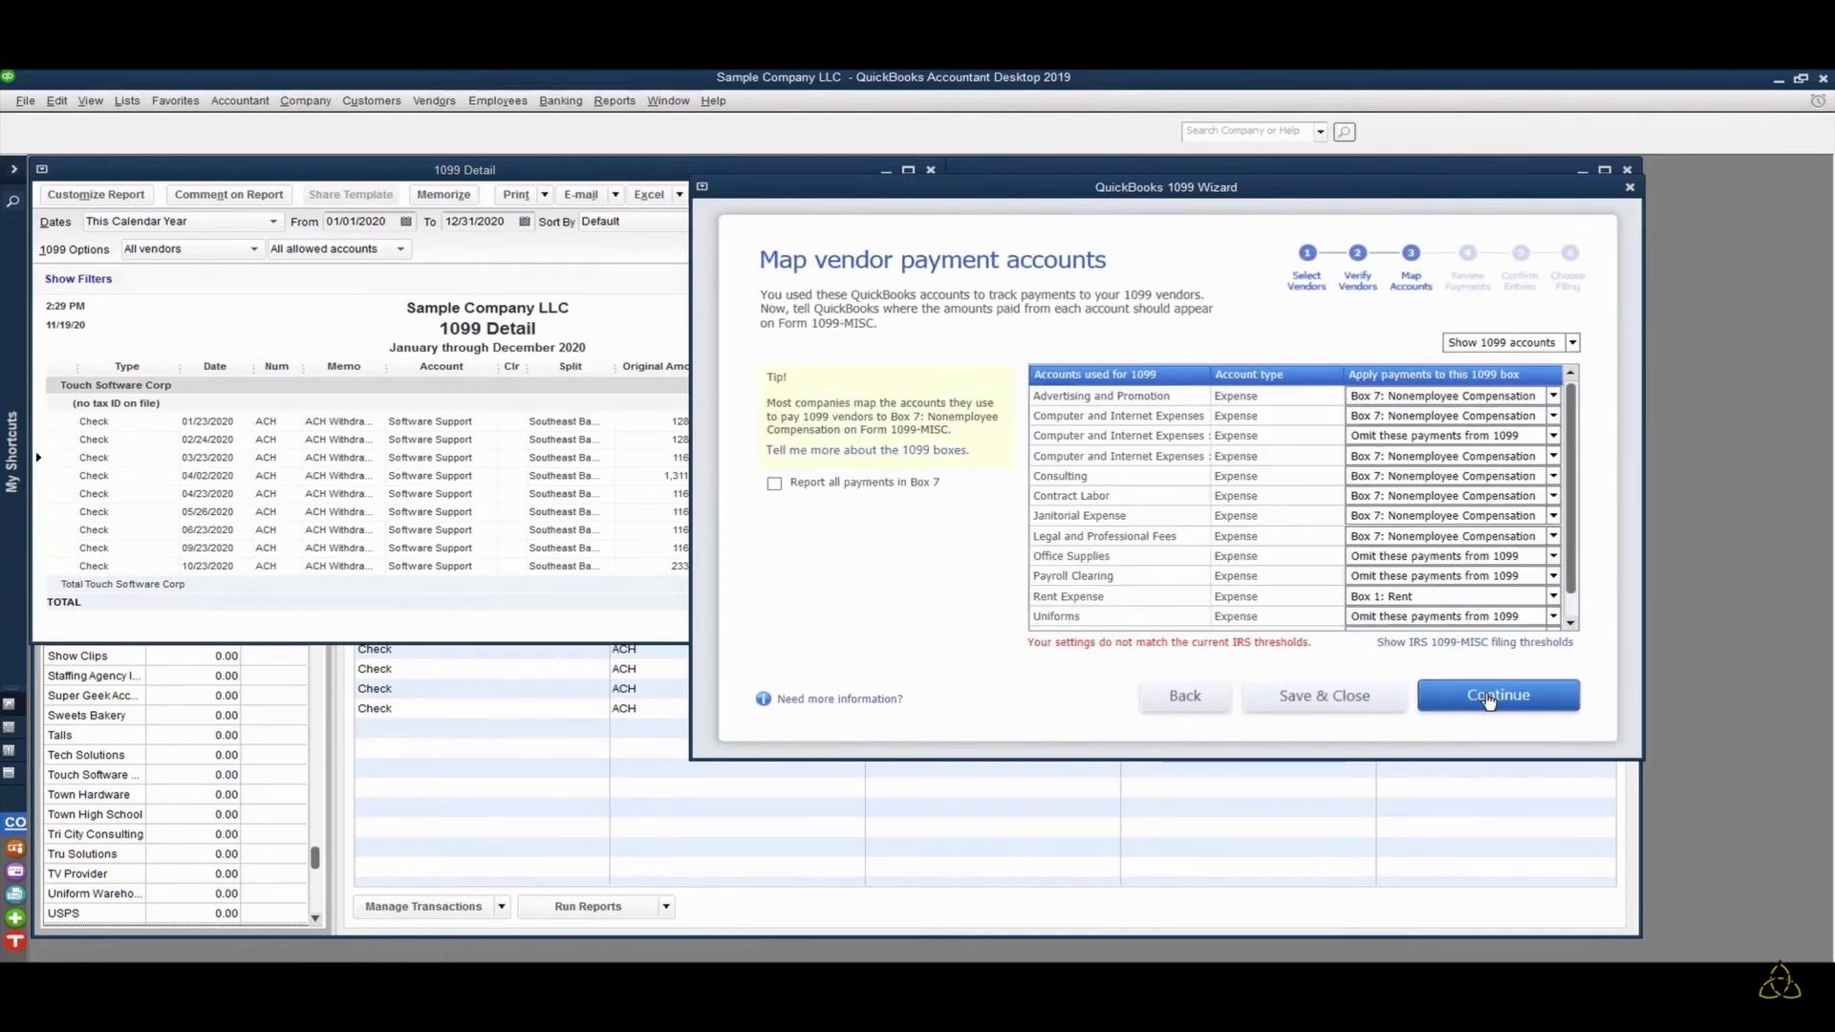
- Show all accounts, map Software Support to Box 7: Nonemployee Compensation, and continue past review and confirmation
click(1526, 346)
click(1495, 375)
drag(1574, 414, 1592, 542)
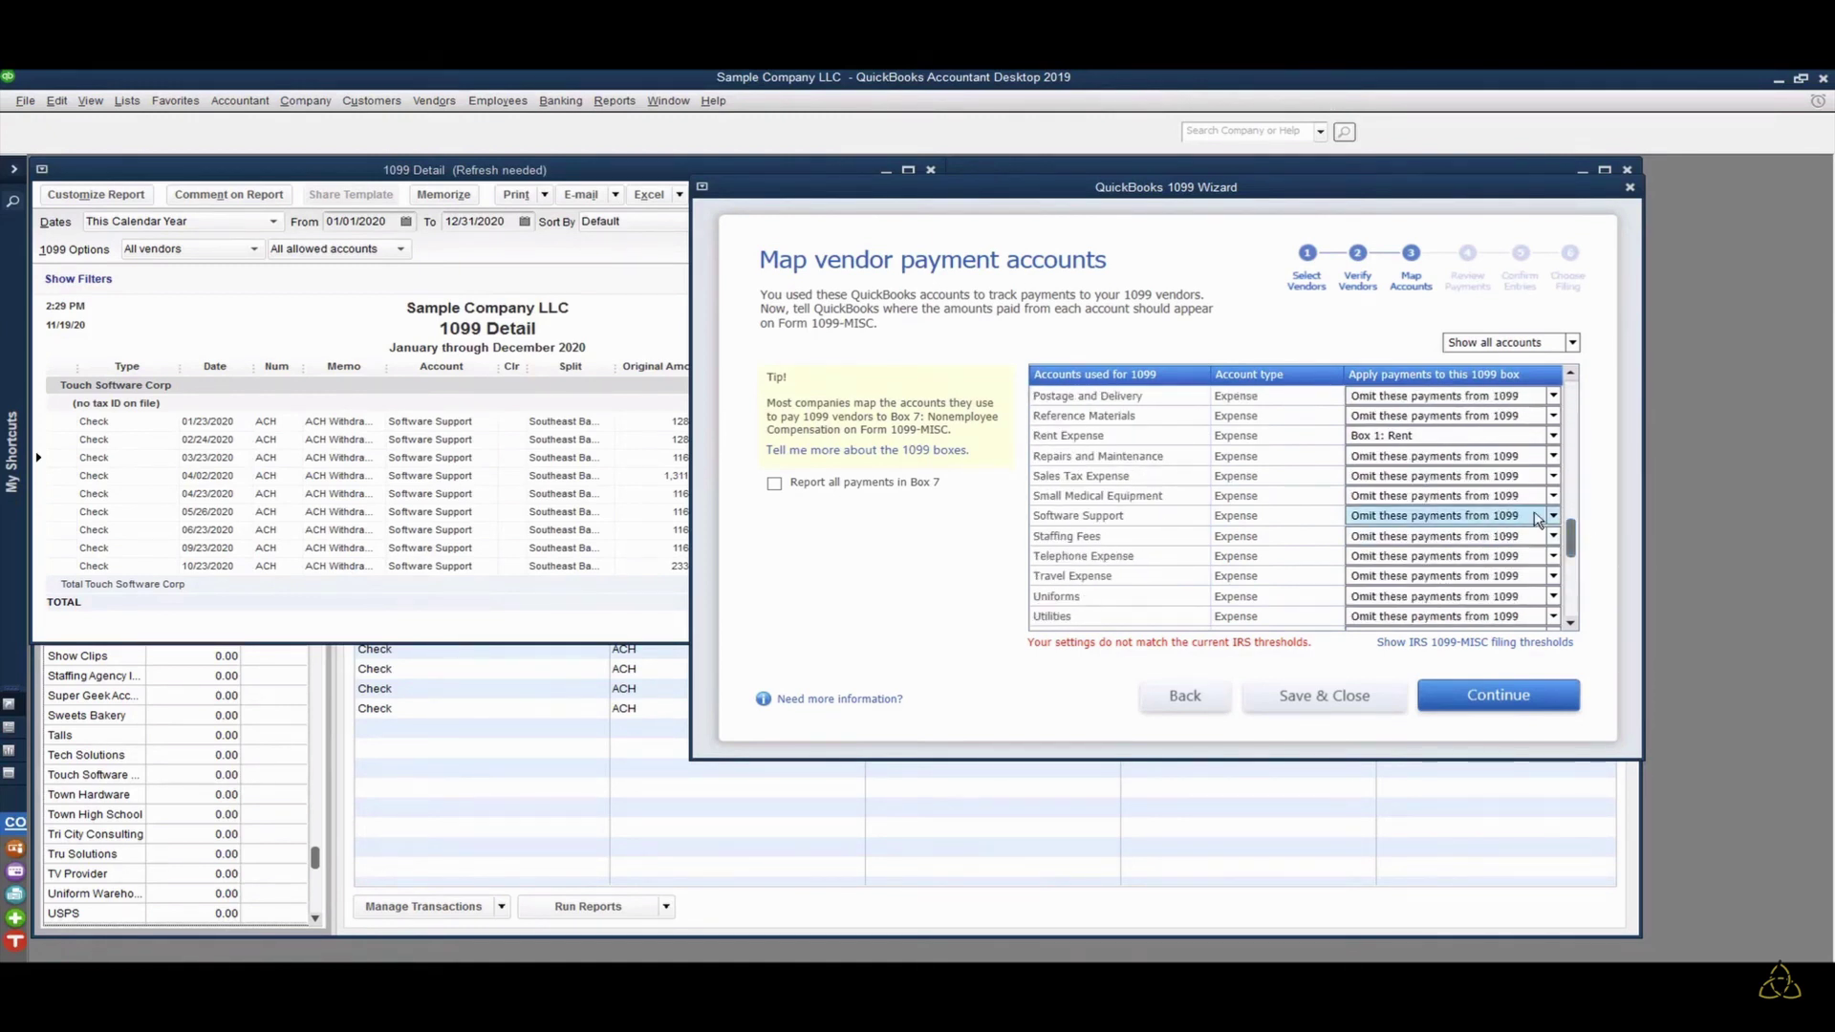
click(1553, 515)
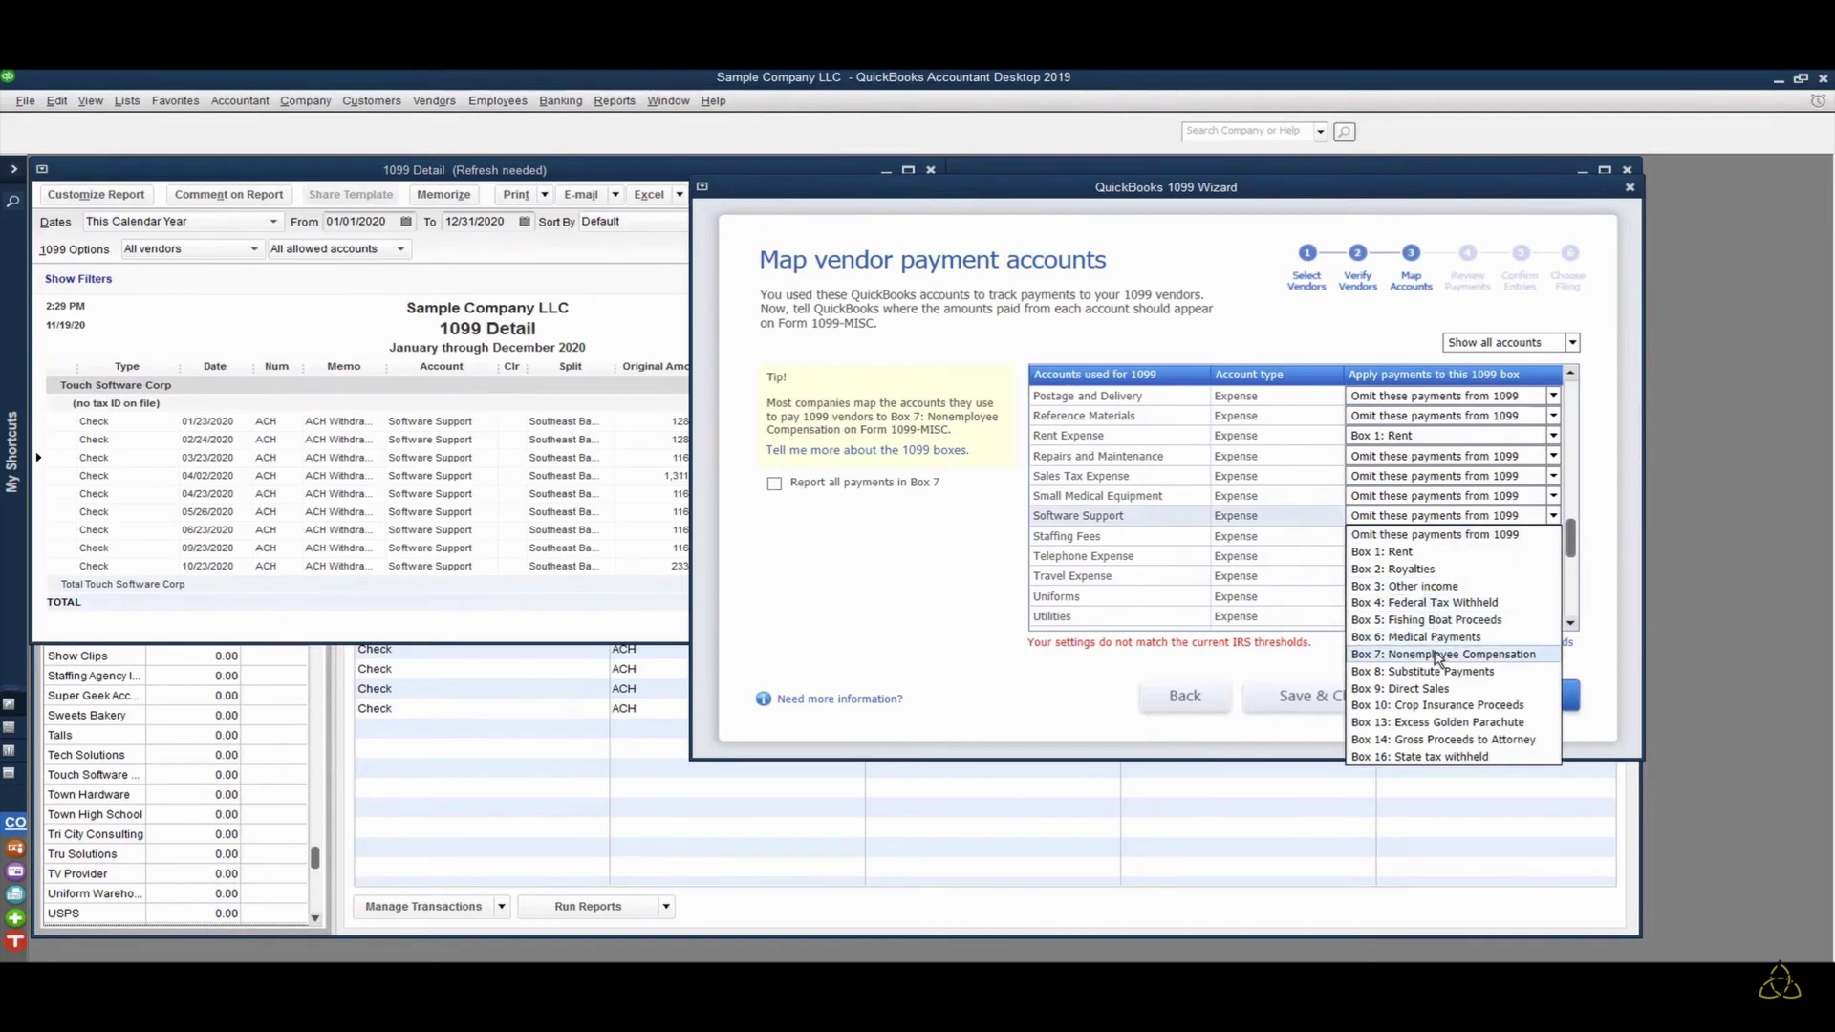
click(1438, 656)
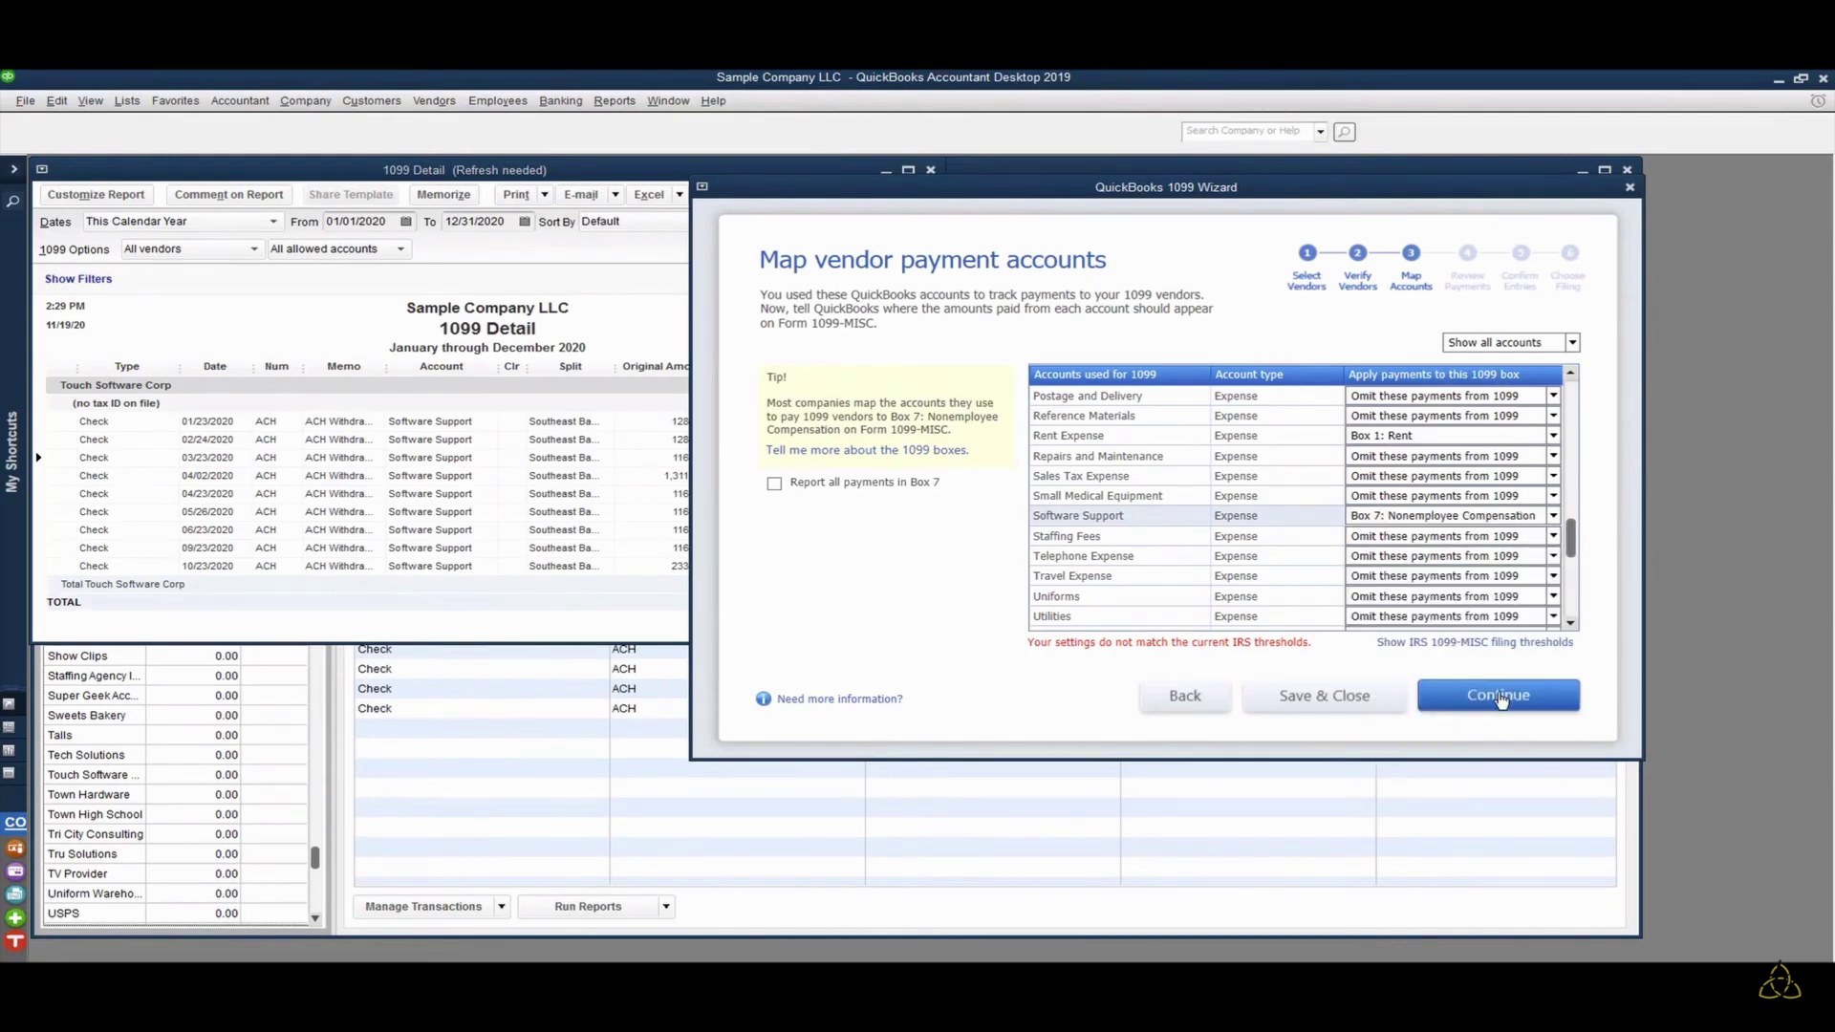
click(1499, 696)
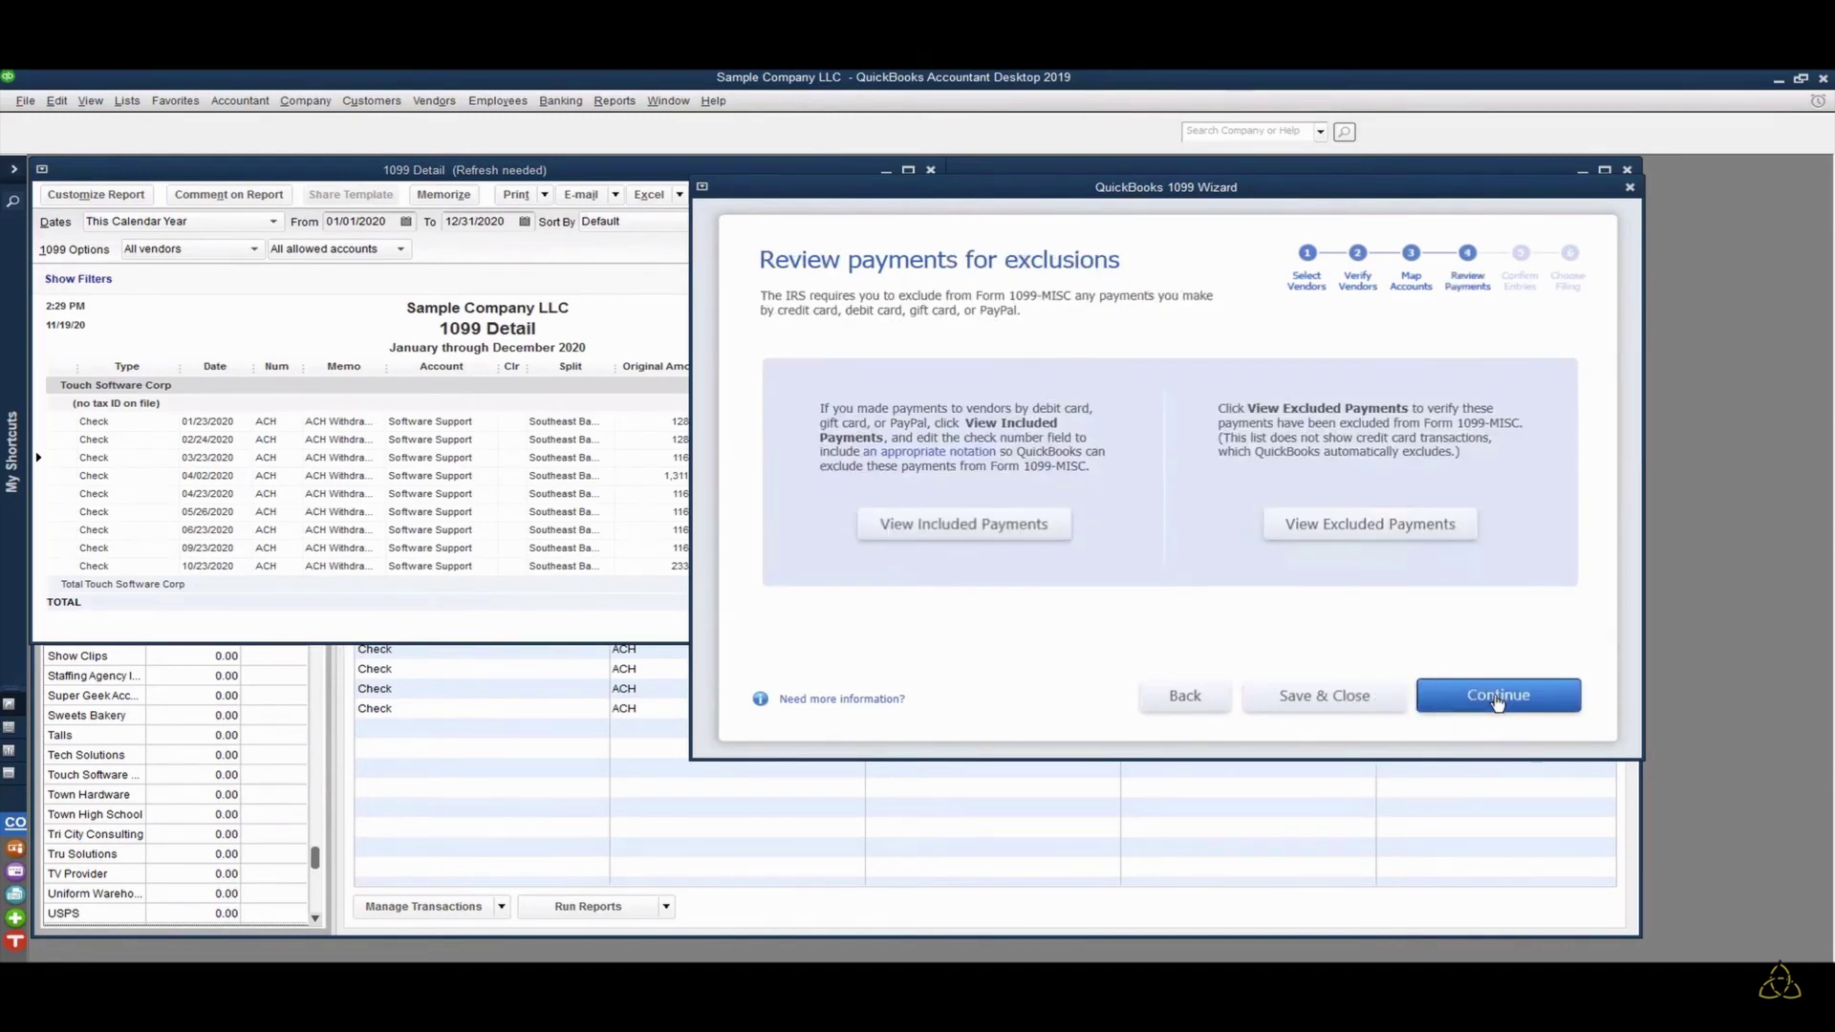
click(1498, 697)
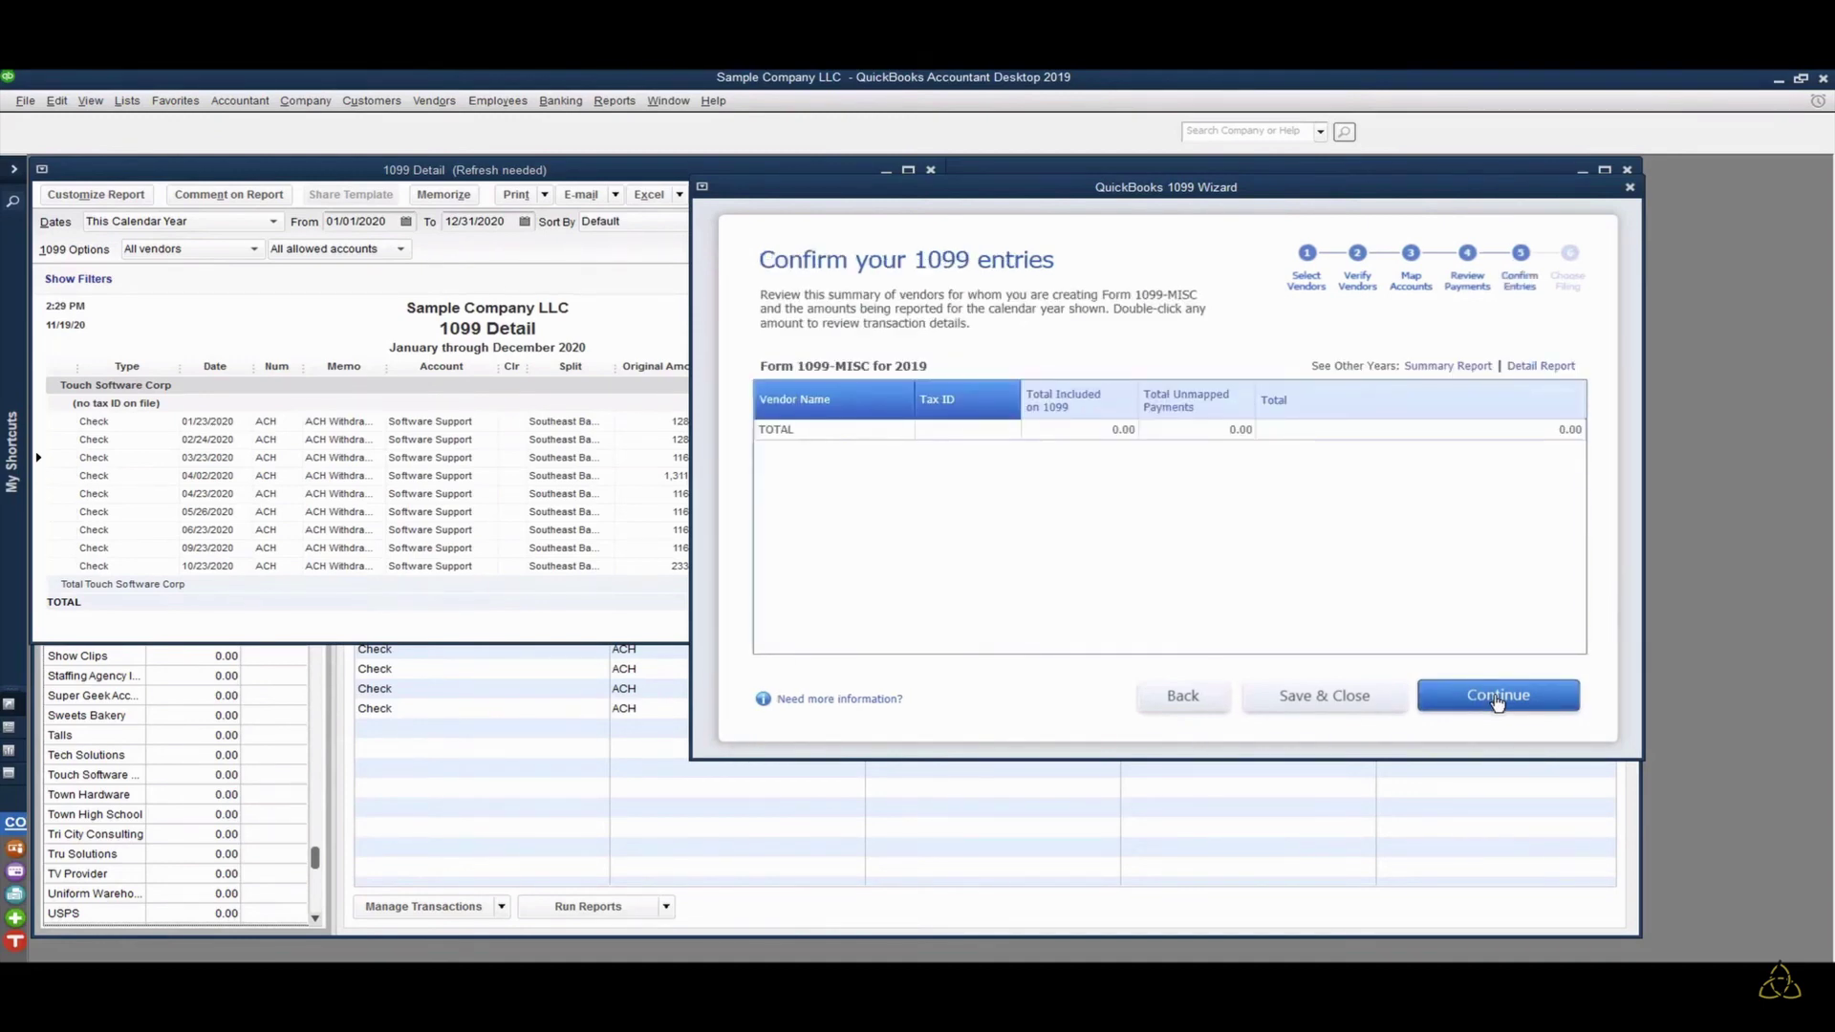
click(1497, 696)
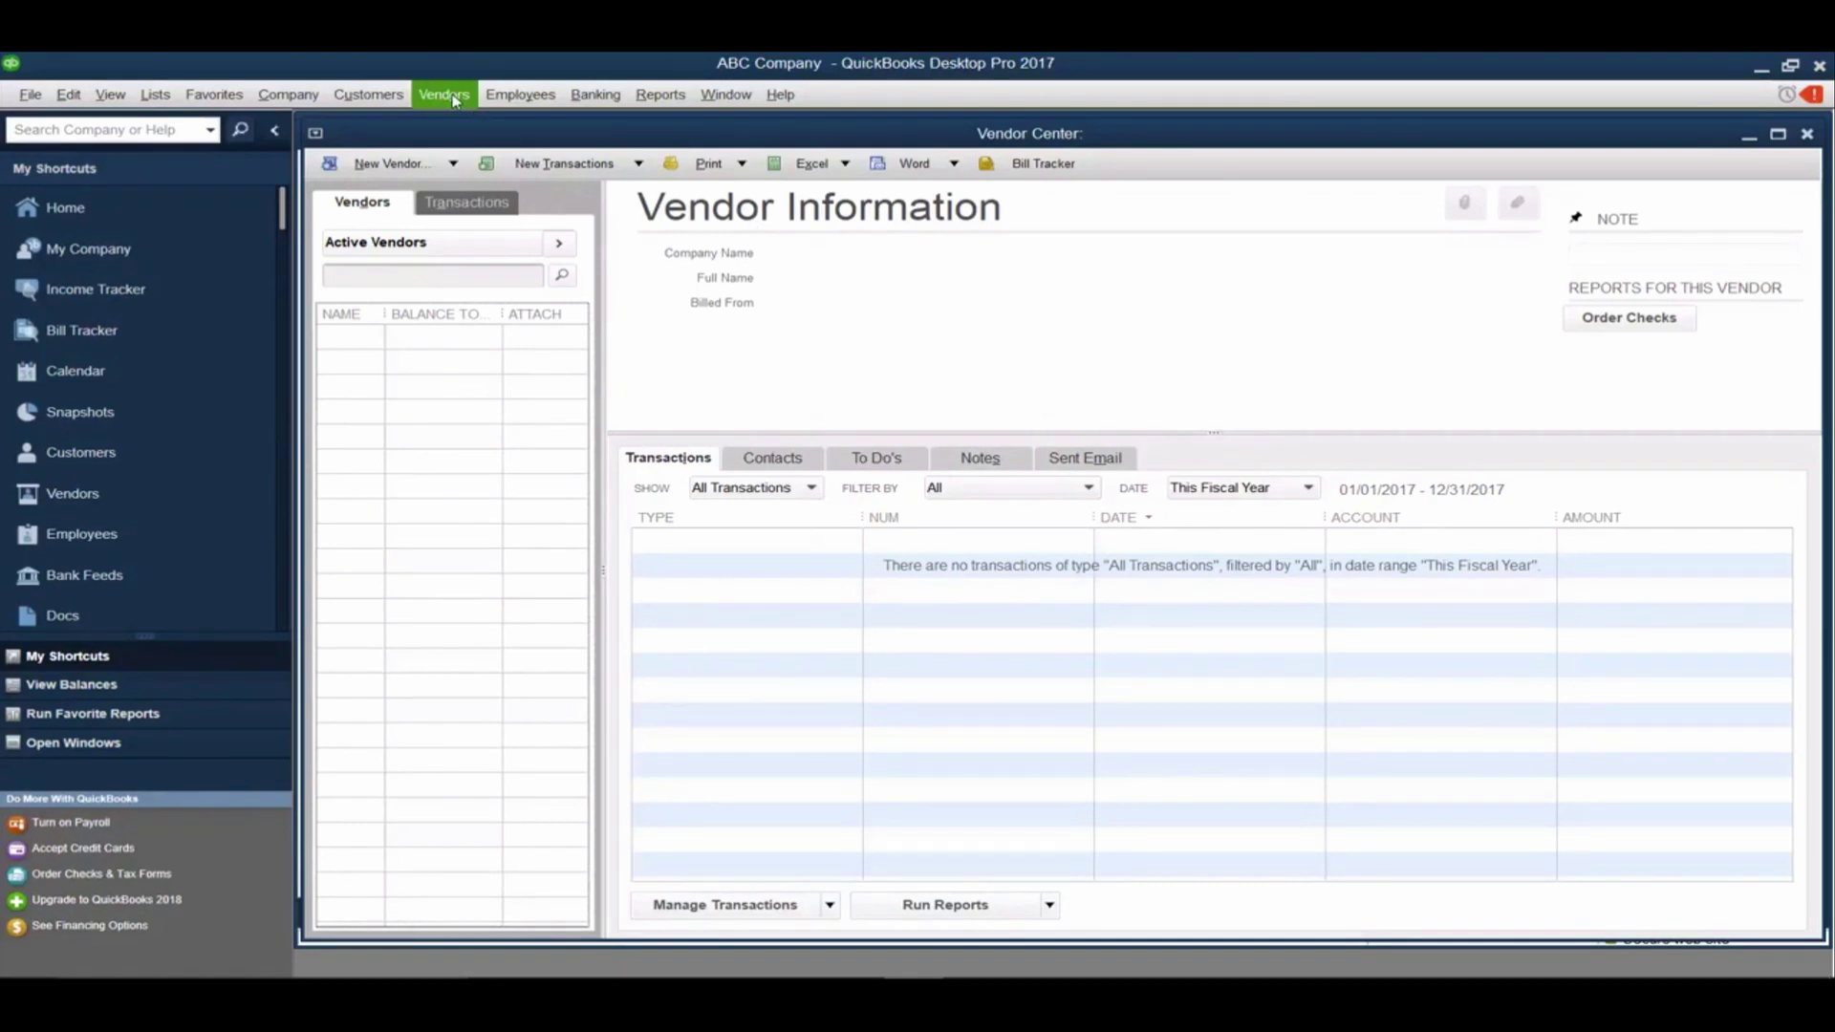
- In the Vendor Center, enter Super Geek Accounting's vendor tax ID and tick Vendor eligible for 1099
click(456, 101)
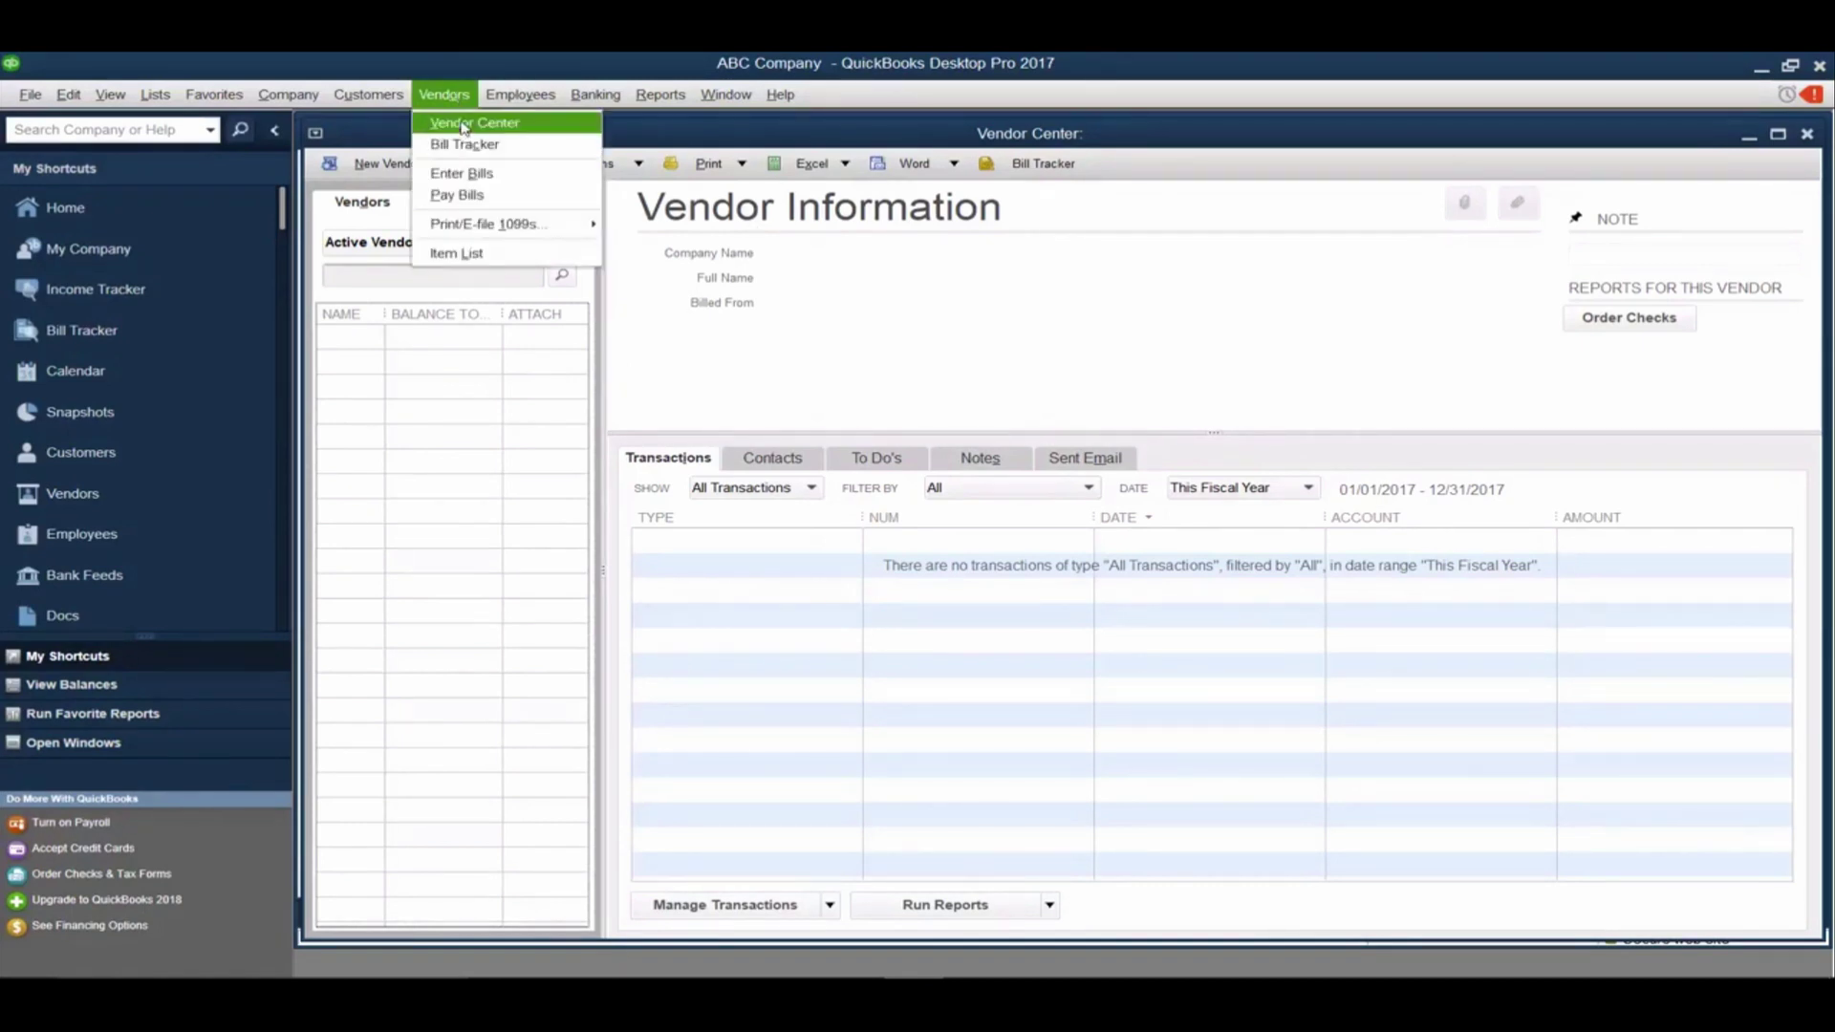
click(464, 127)
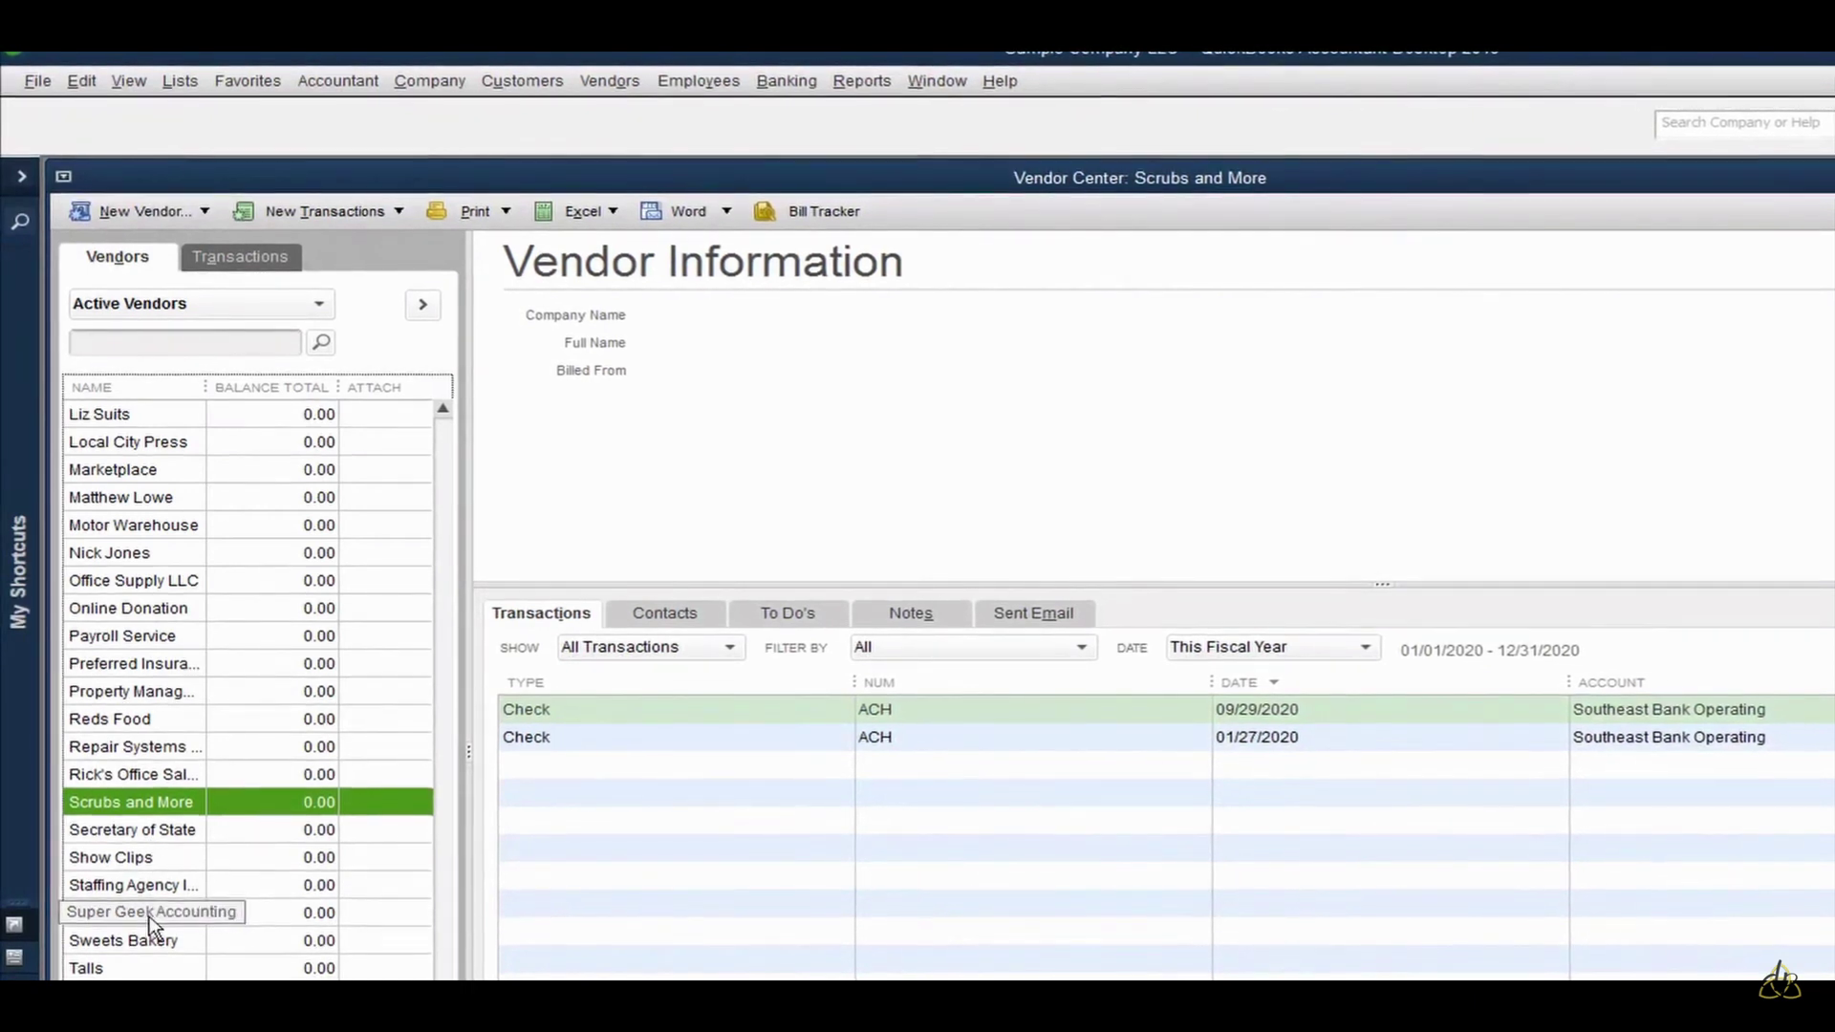
double_click(153, 916)
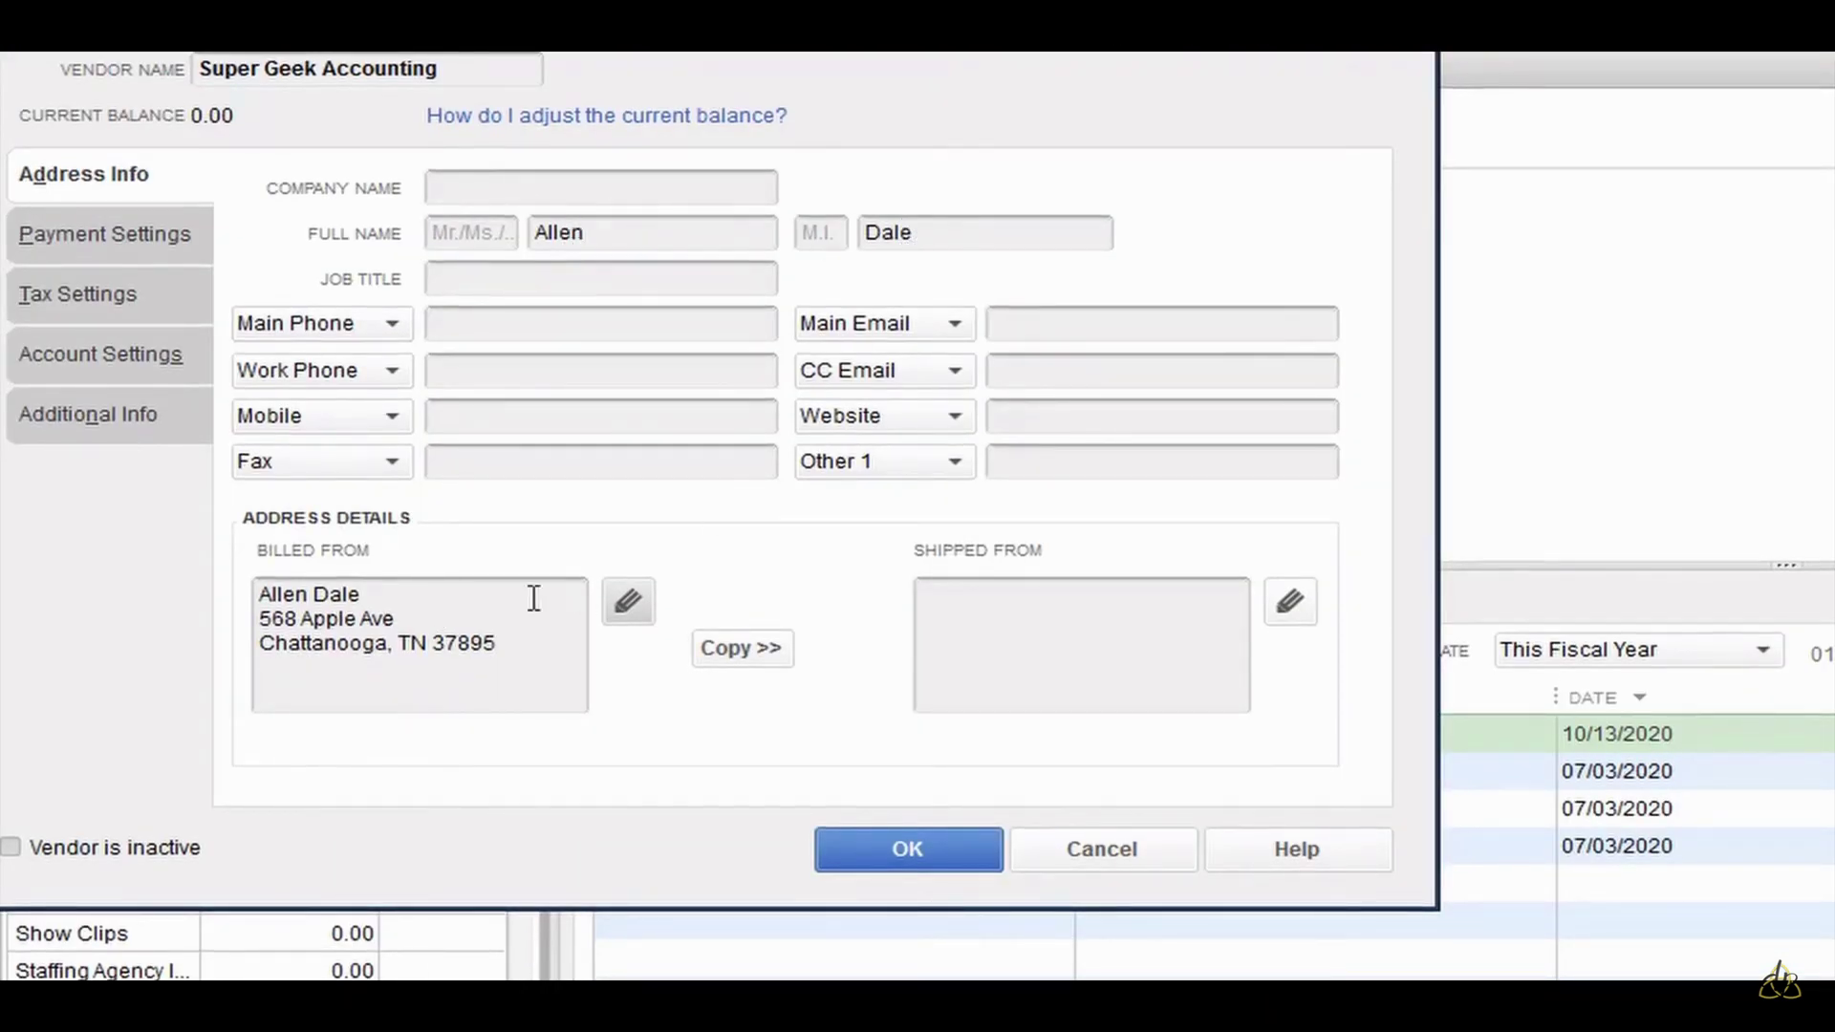
click(373, 592)
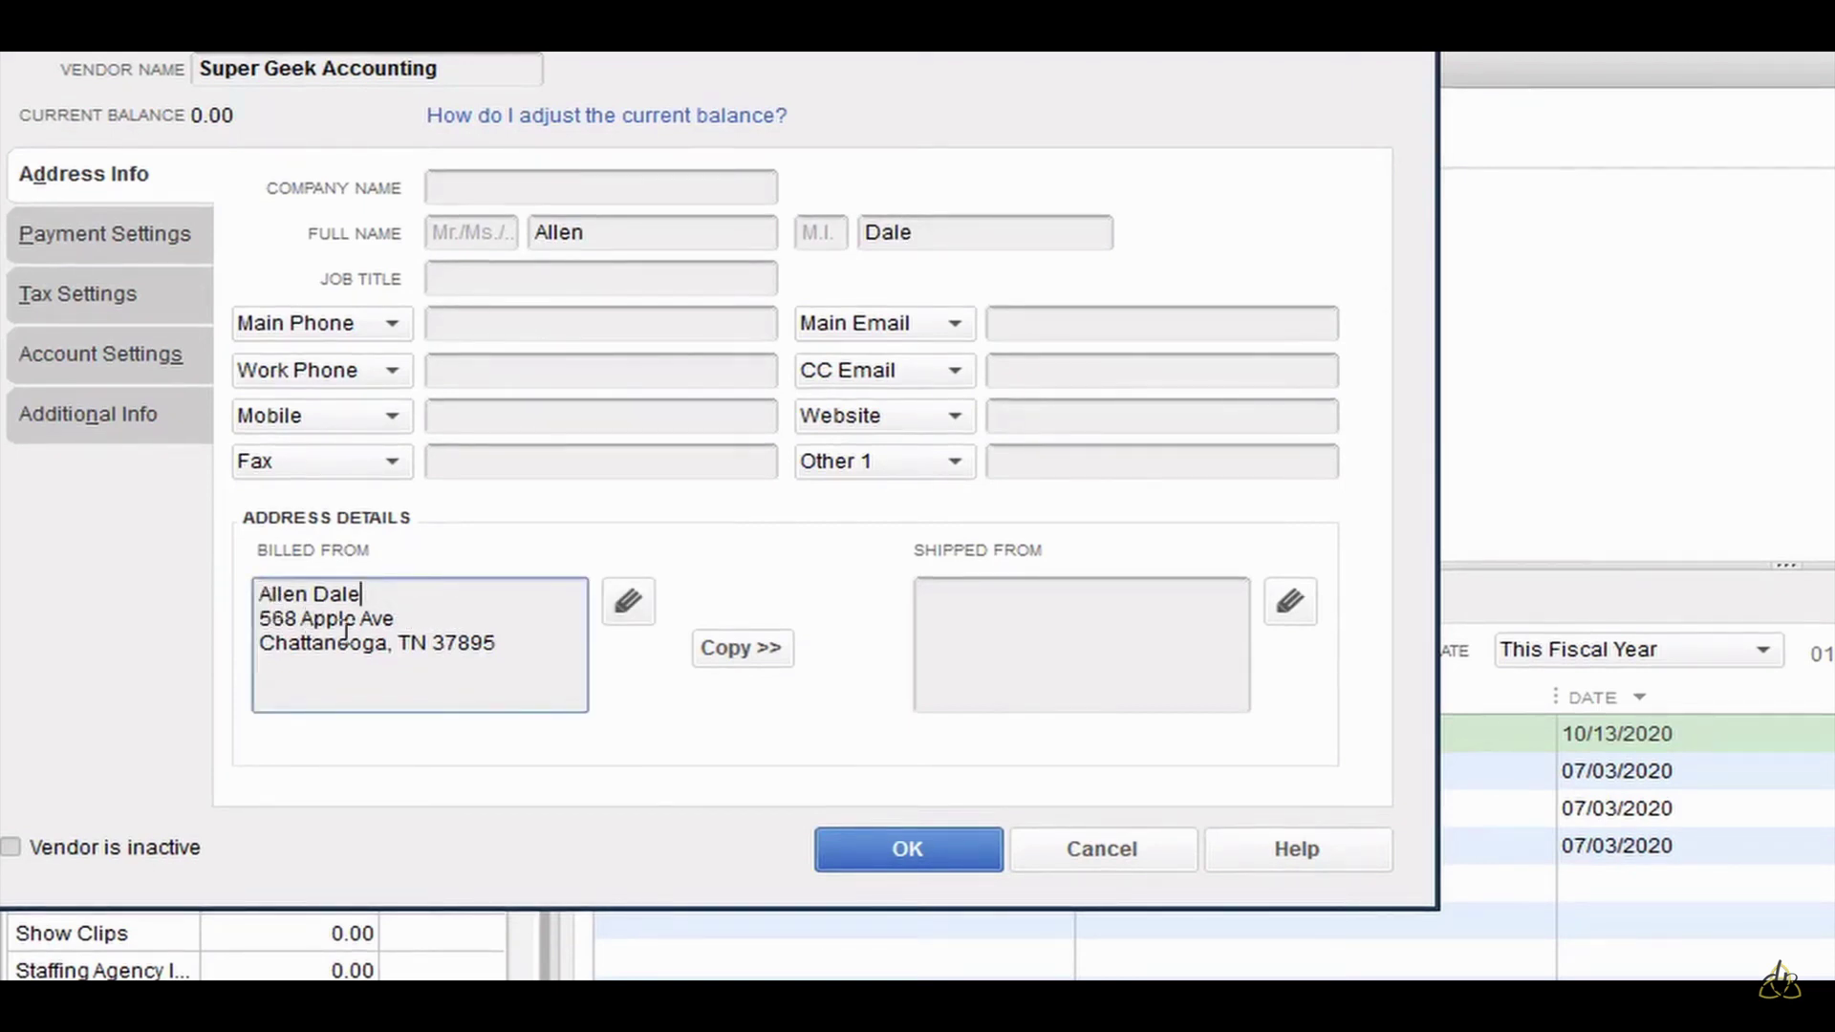
click(115, 306)
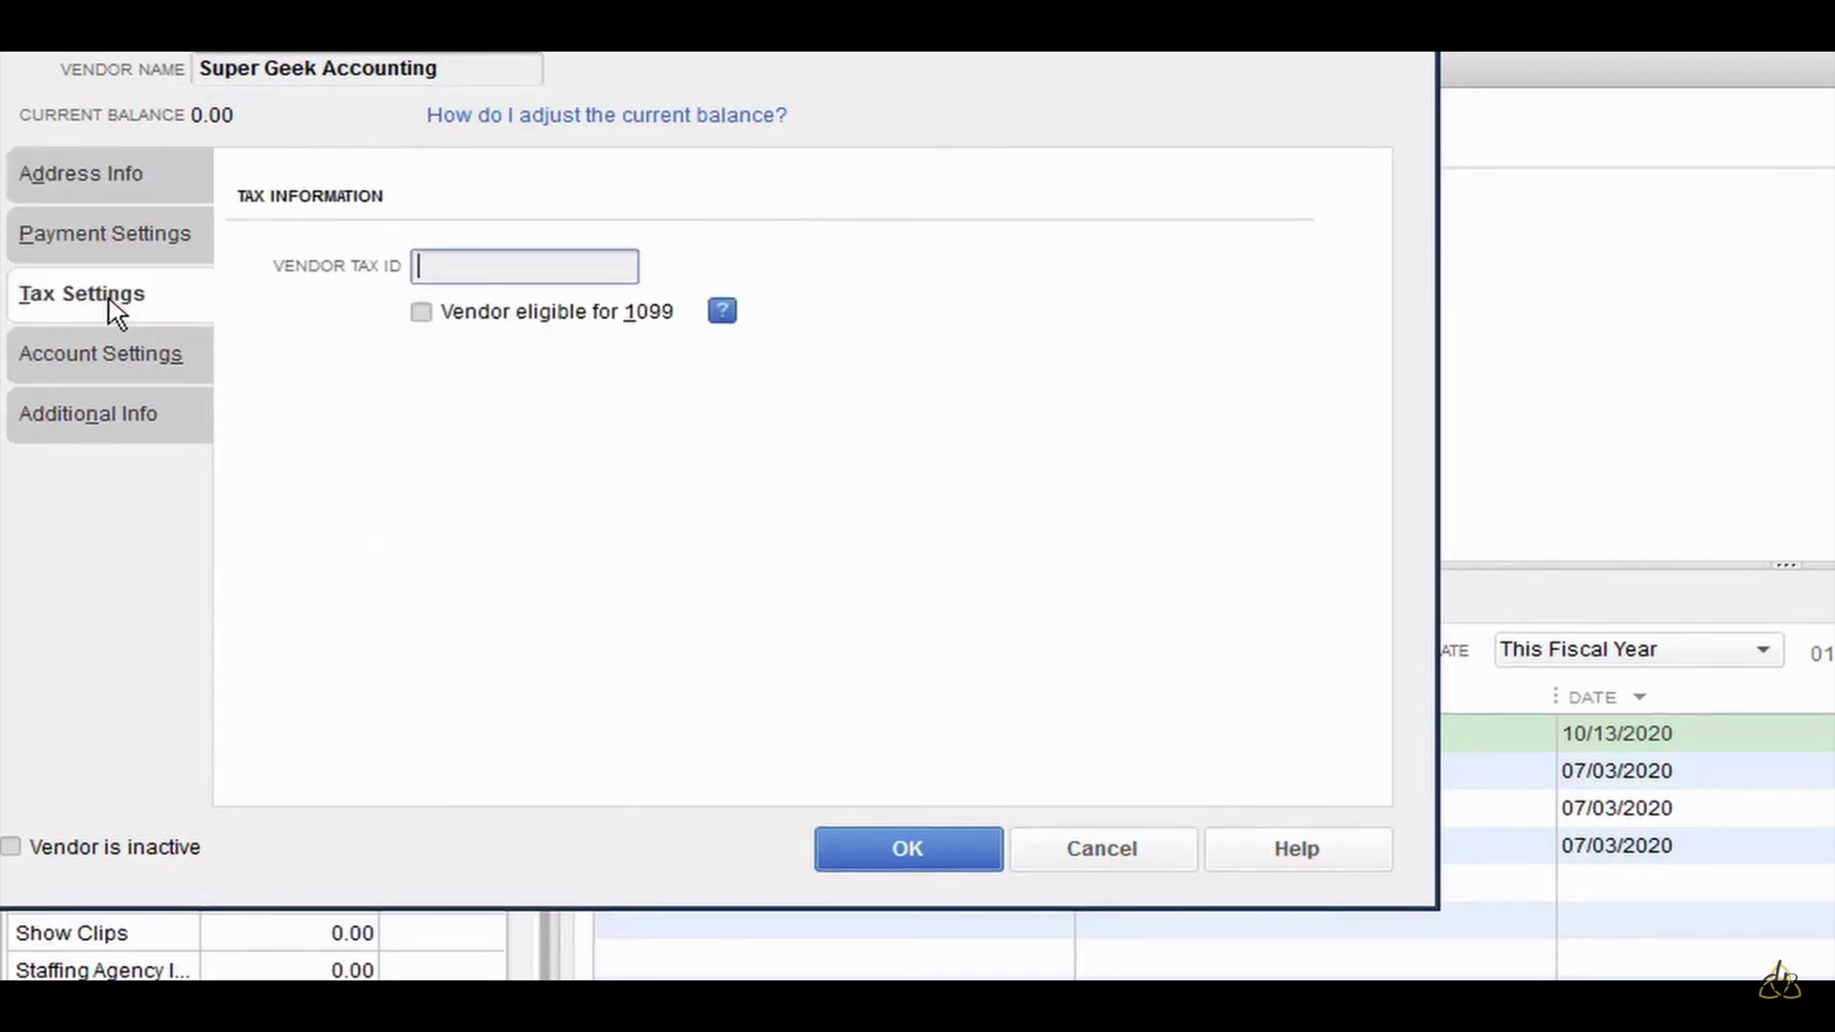
text(47-1234567)
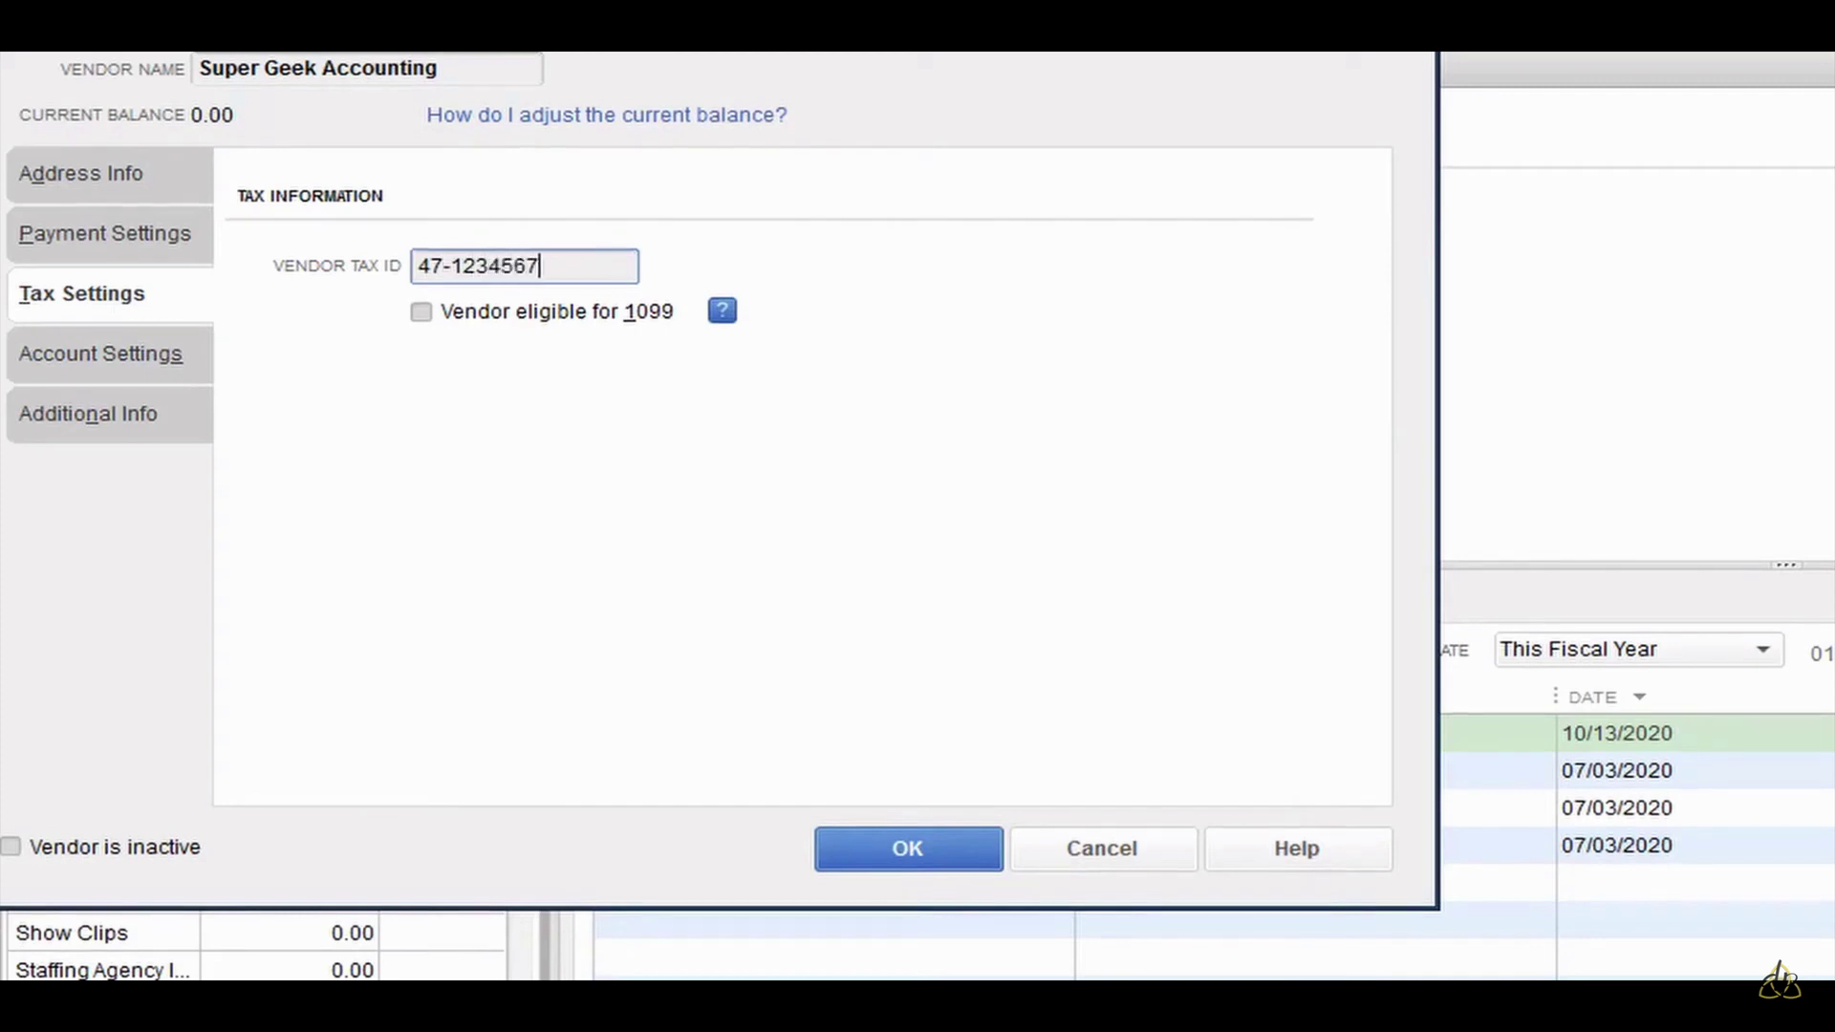
click(423, 315)
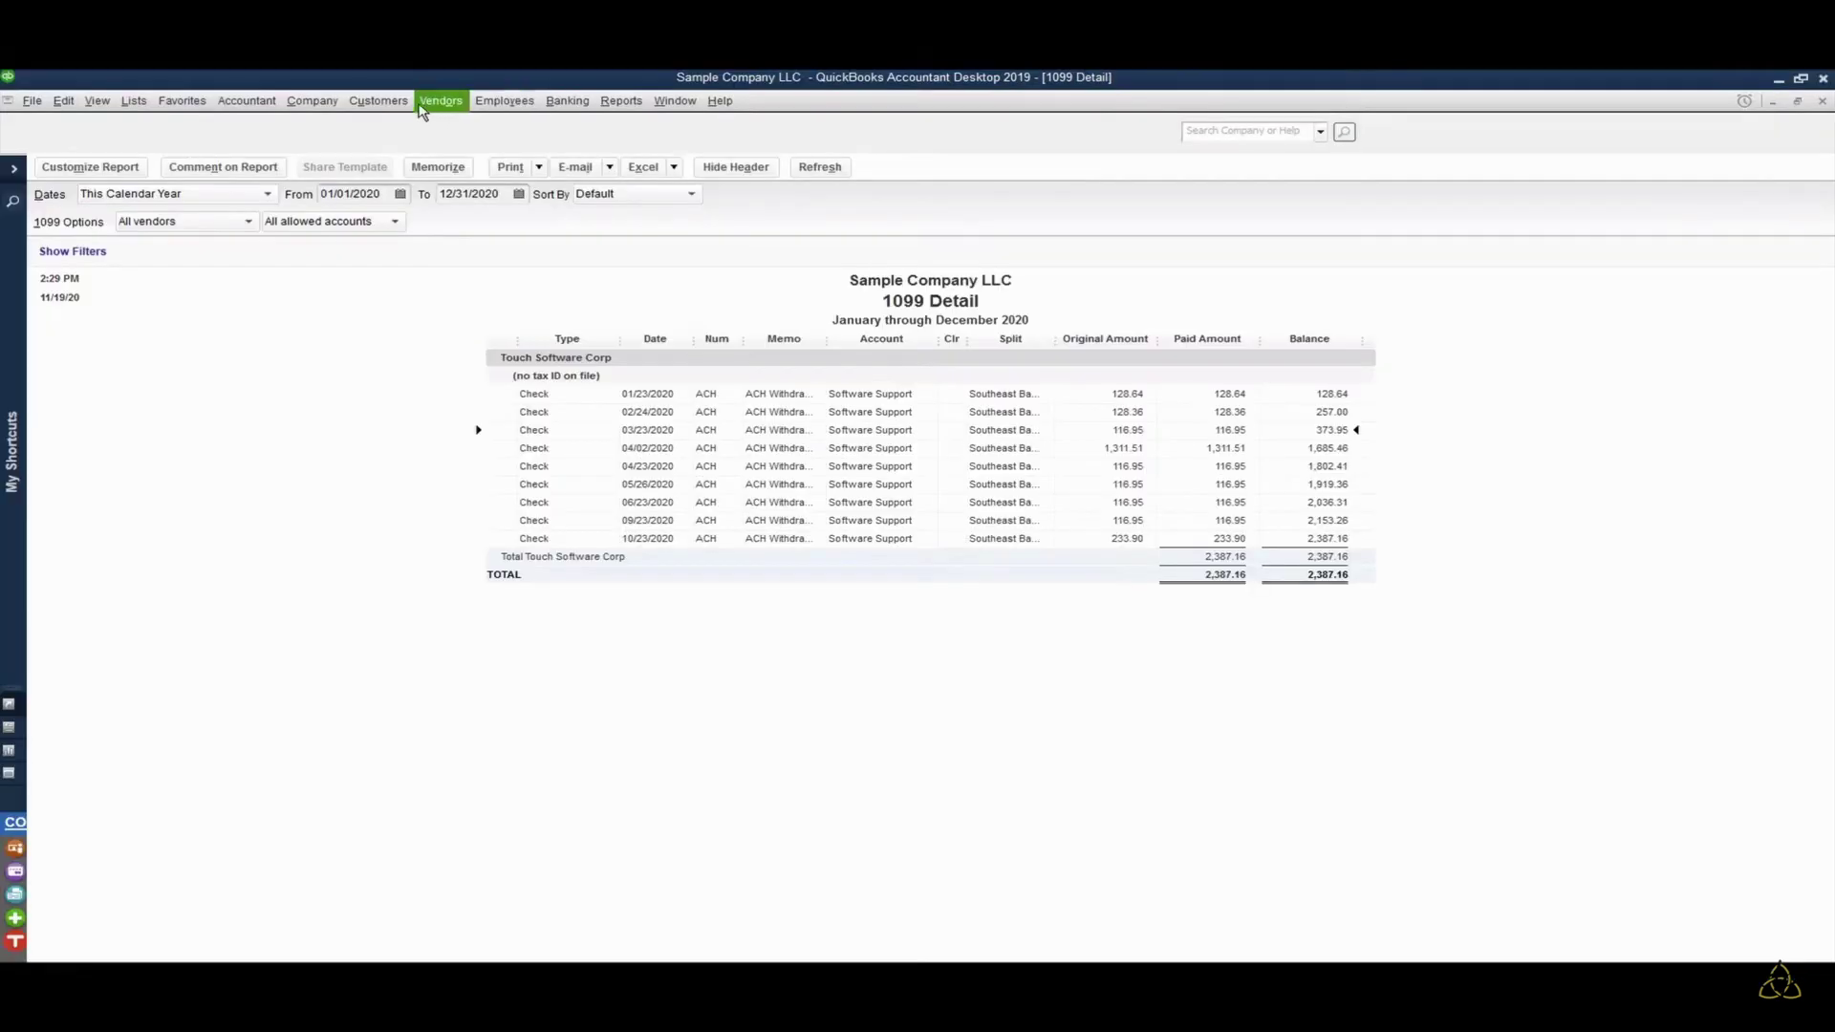
- Relaunch the 1099 Wizard and continue through vendors, accounts, exclusions and entry confirmation
click(441, 101)
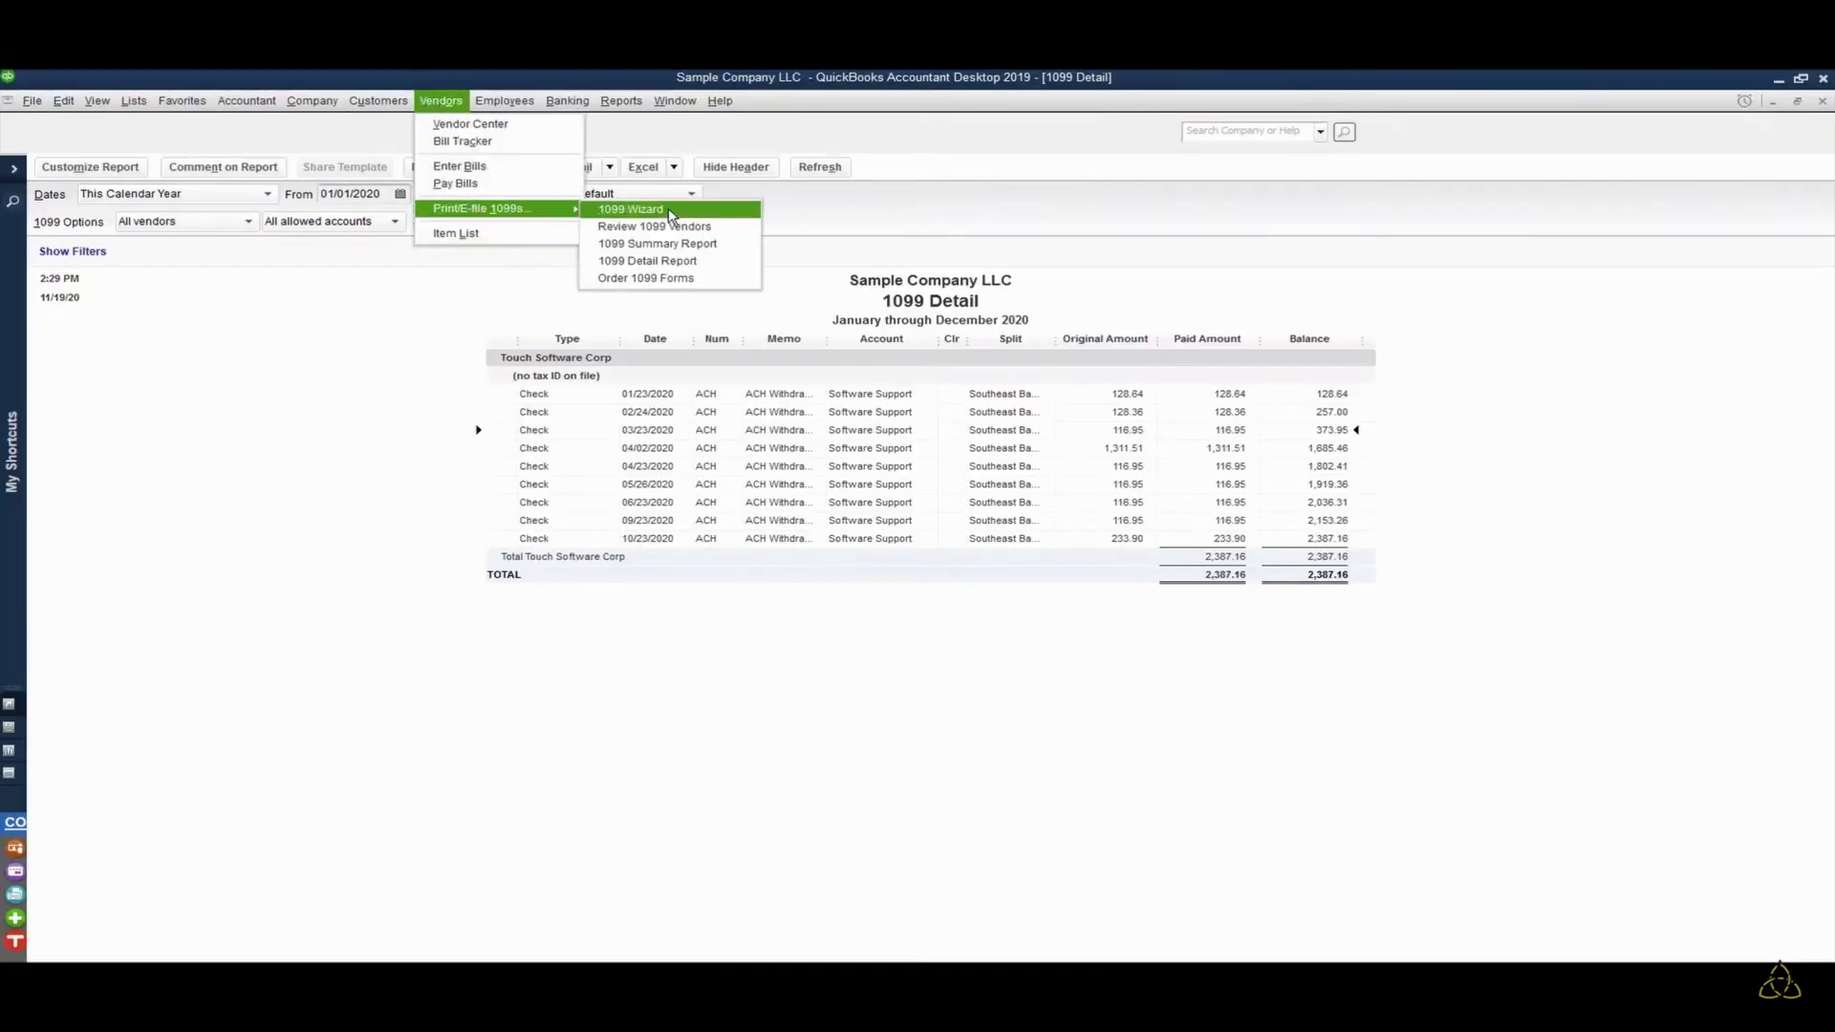
click(672, 214)
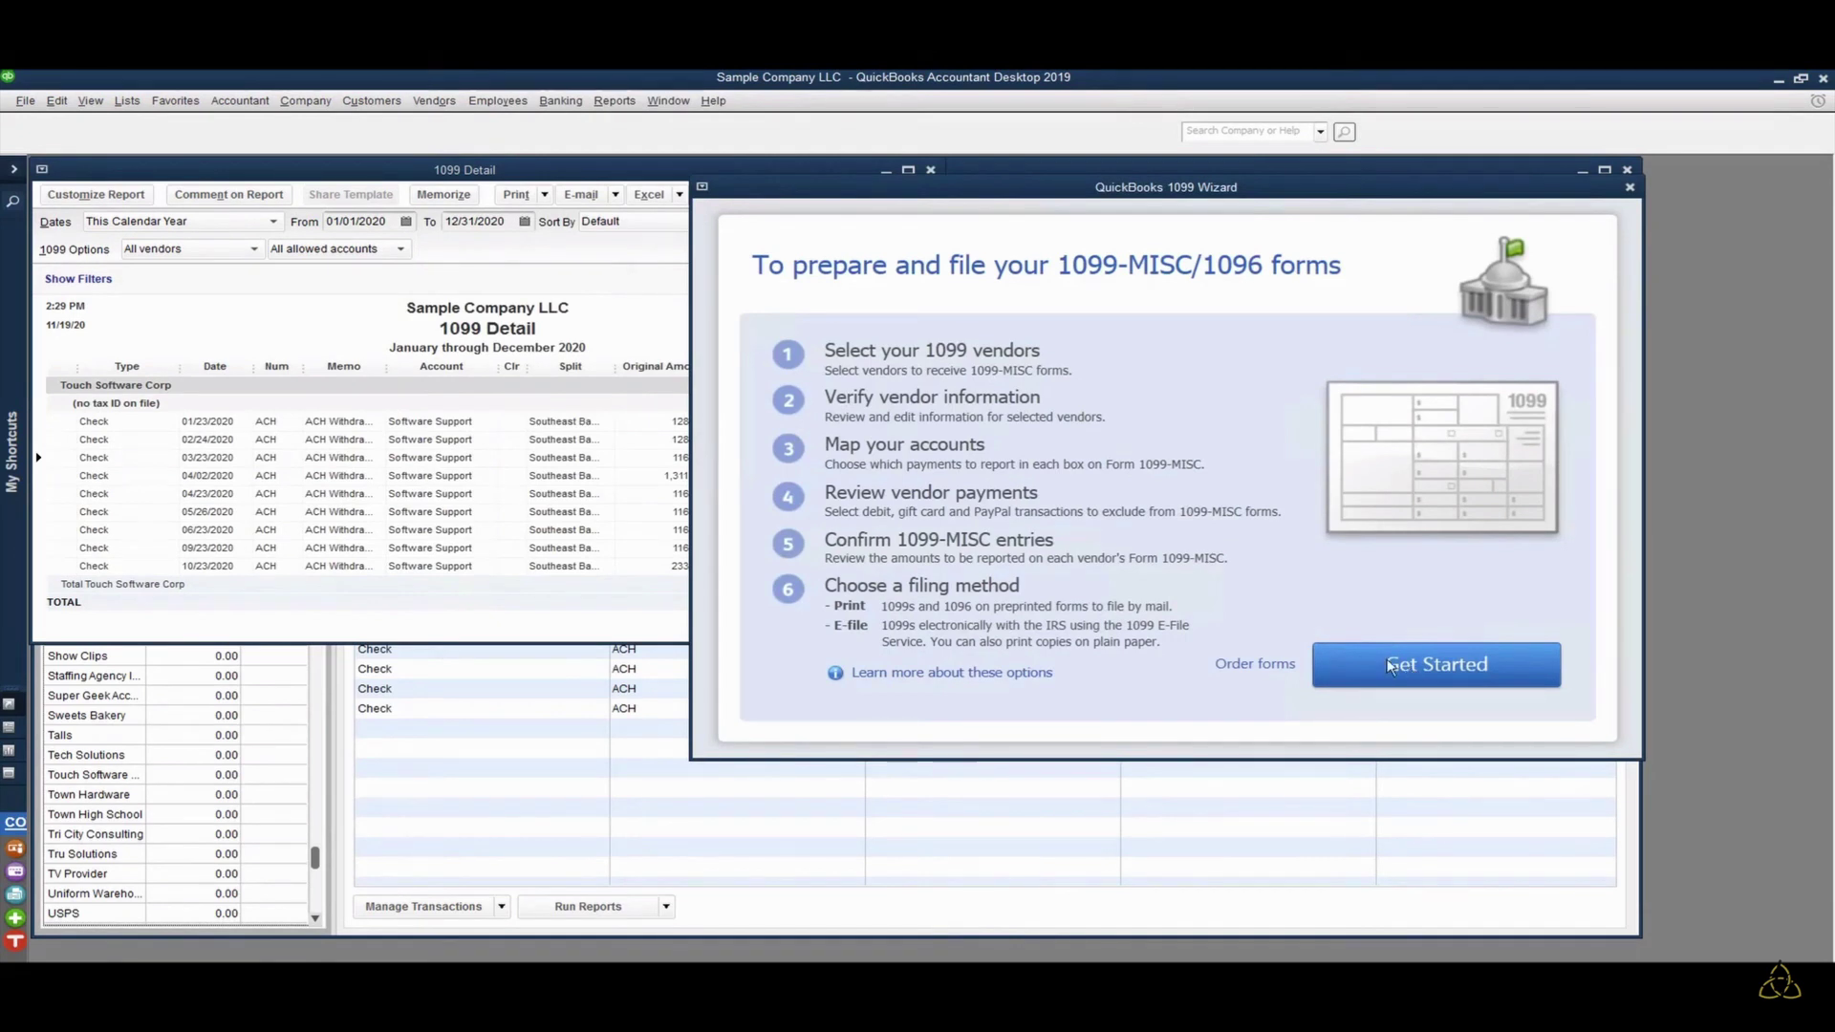
click(1448, 673)
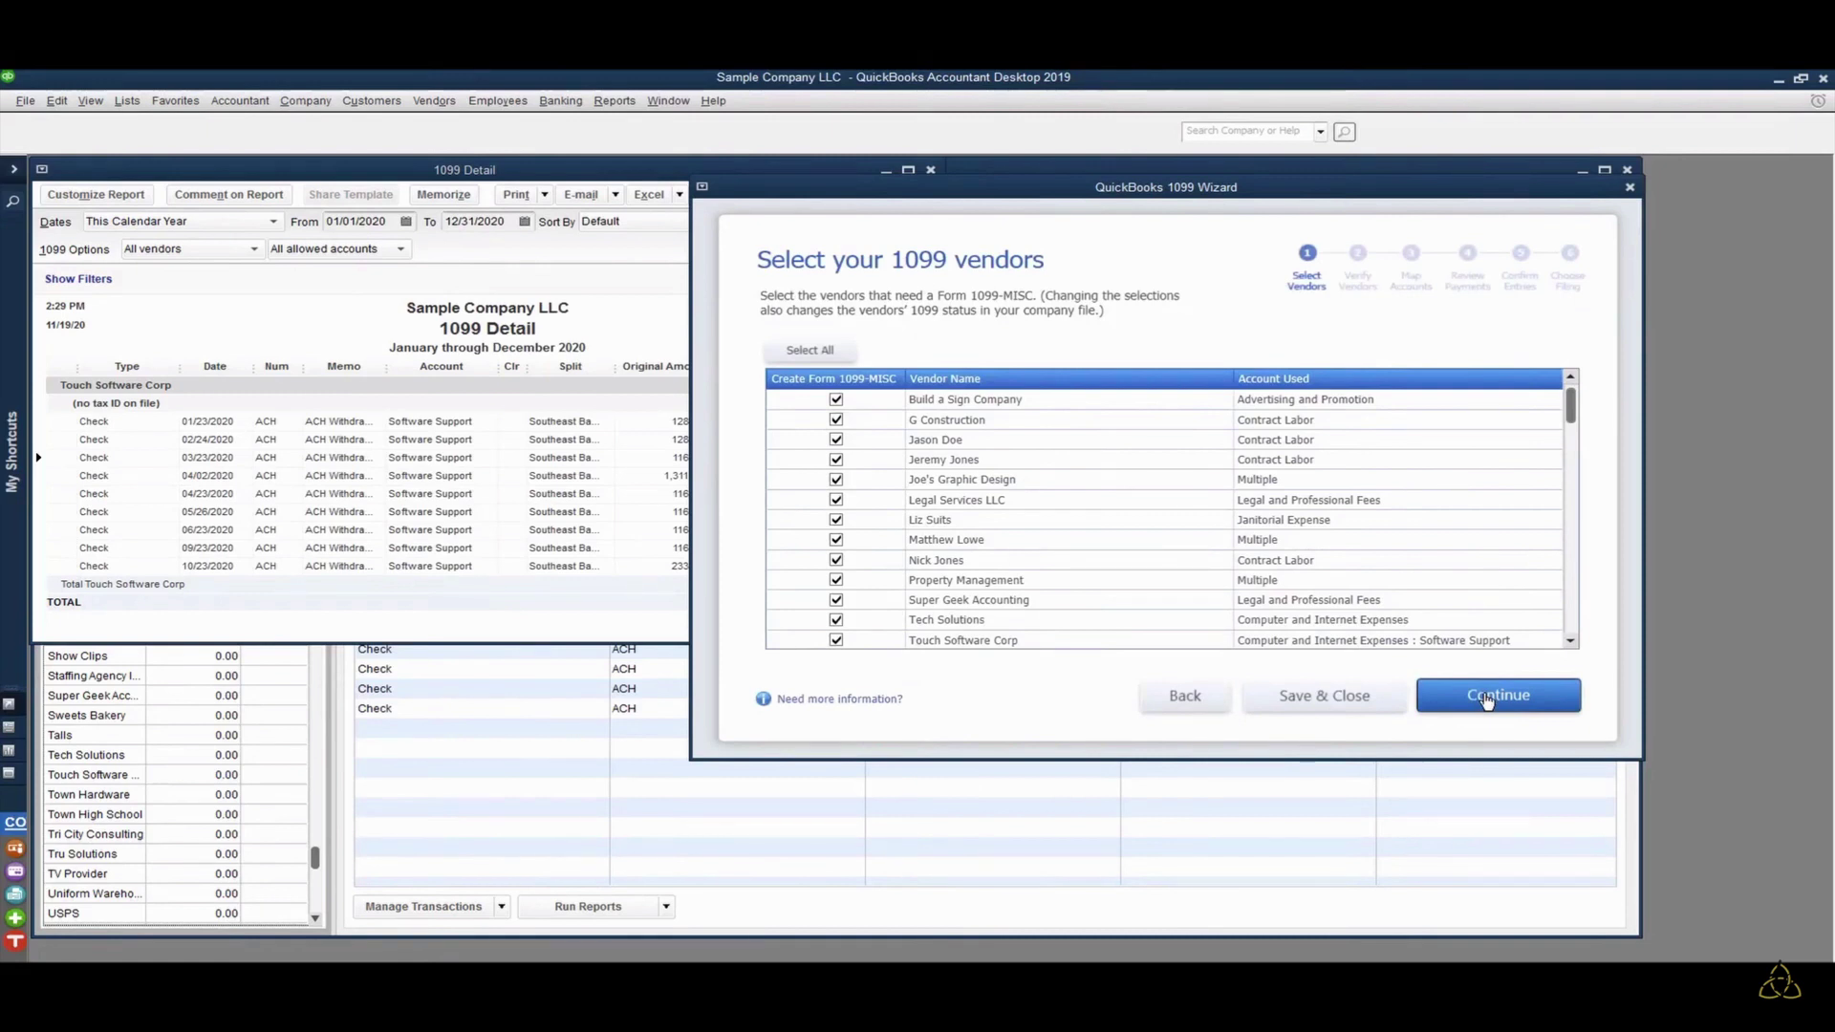
click(1487, 701)
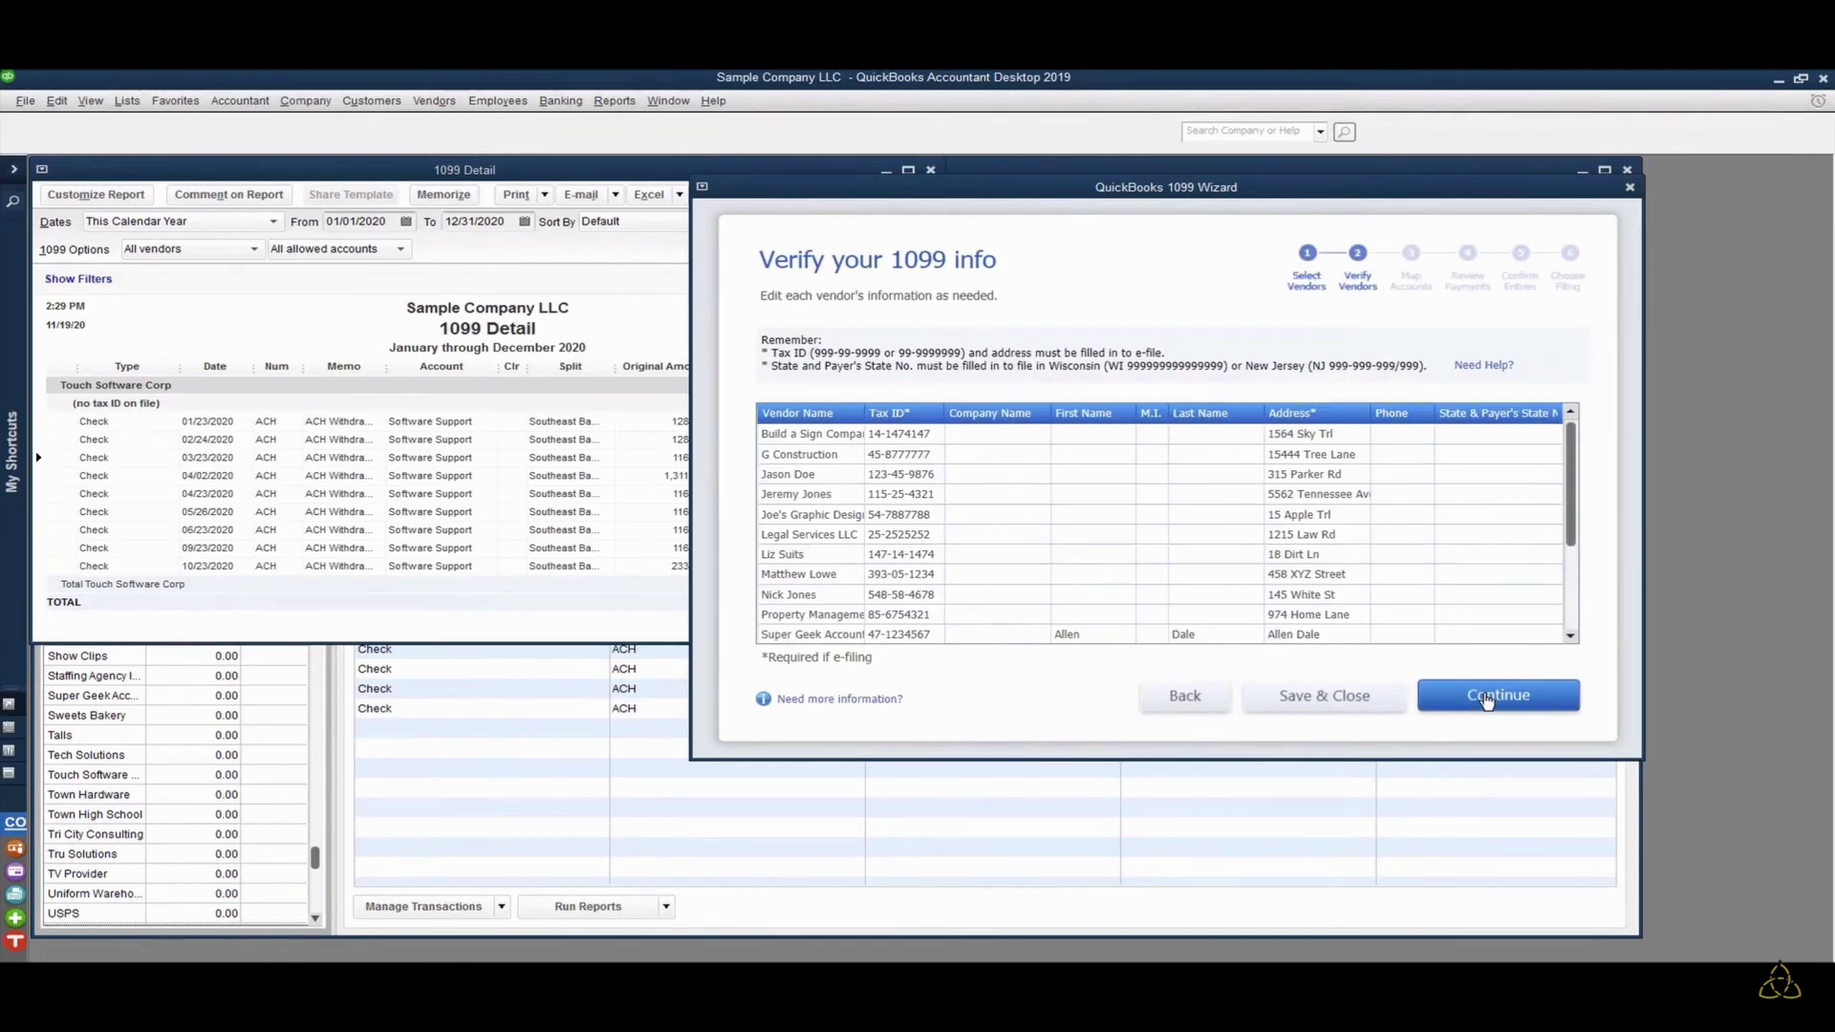
click(1487, 701)
click(1498, 701)
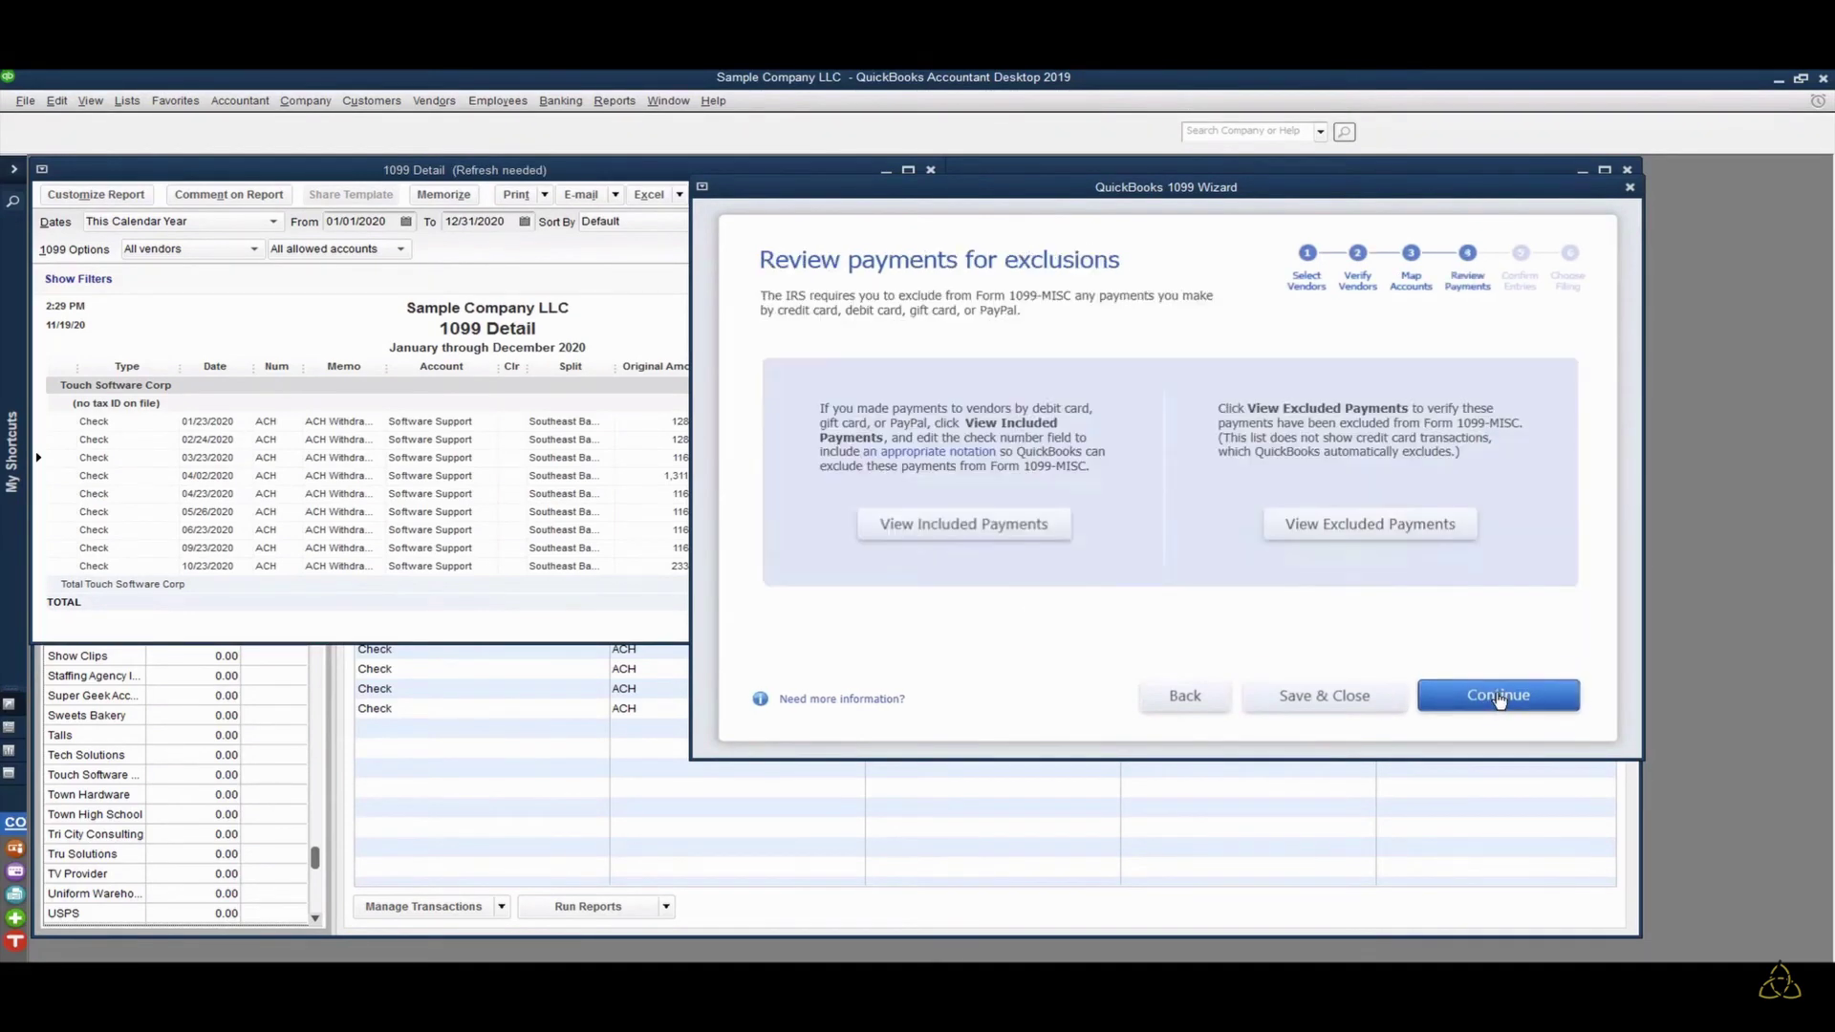
click(1499, 699)
click(1498, 700)
click(1497, 700)
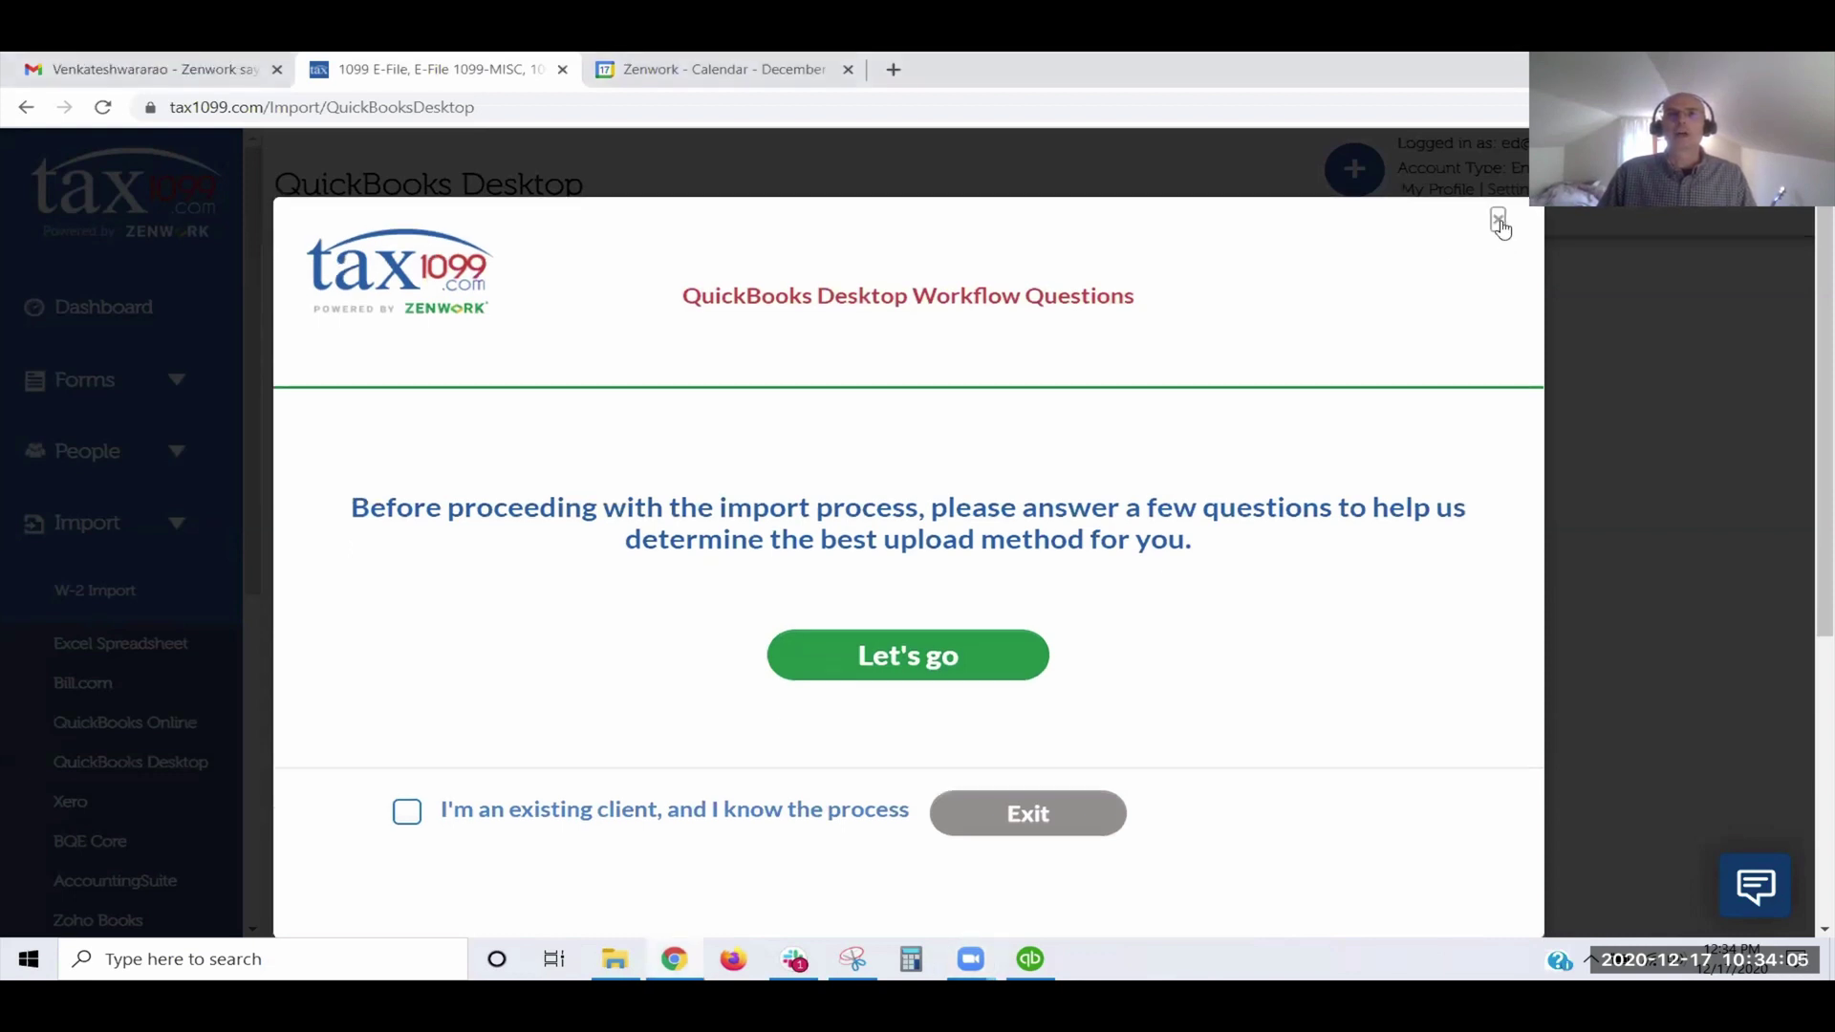
- Dismiss the Workflow Questions popup and look through the QuickBooks Desktop sync options
click(1499, 220)
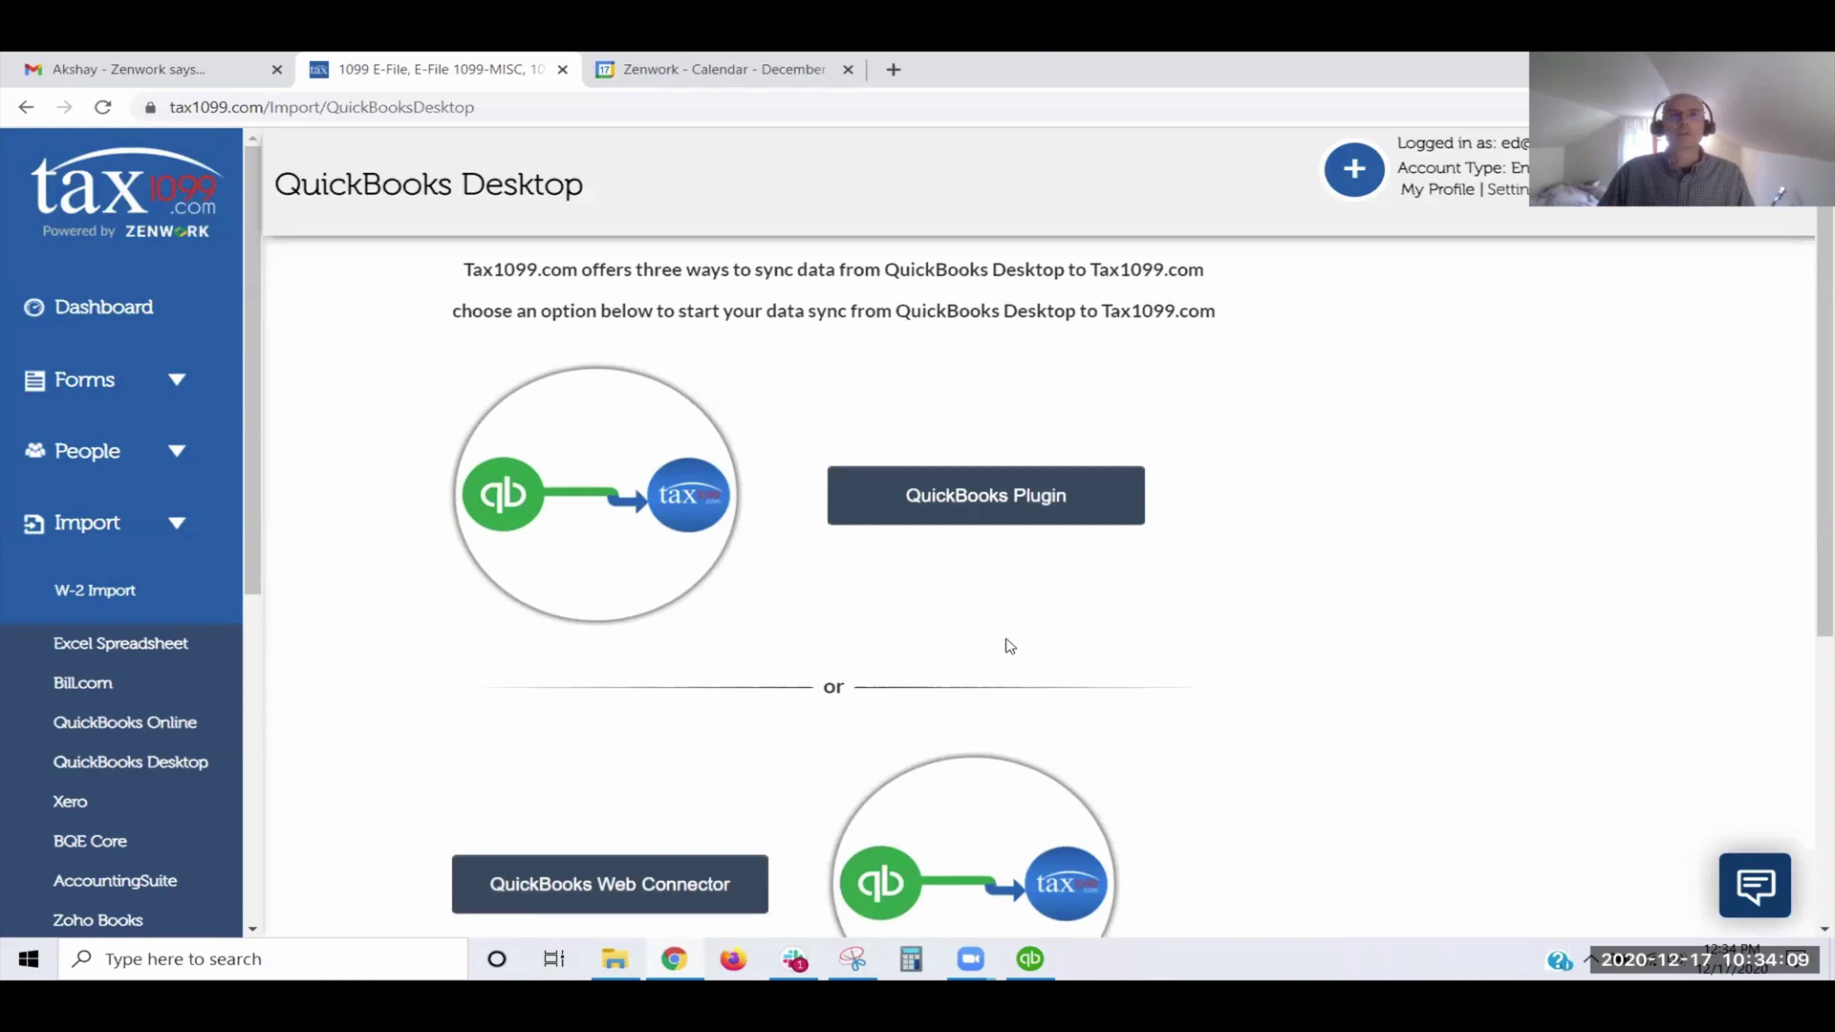
scroll(1009, 644, down, 3)
scroll(1009, 643, down, 2)
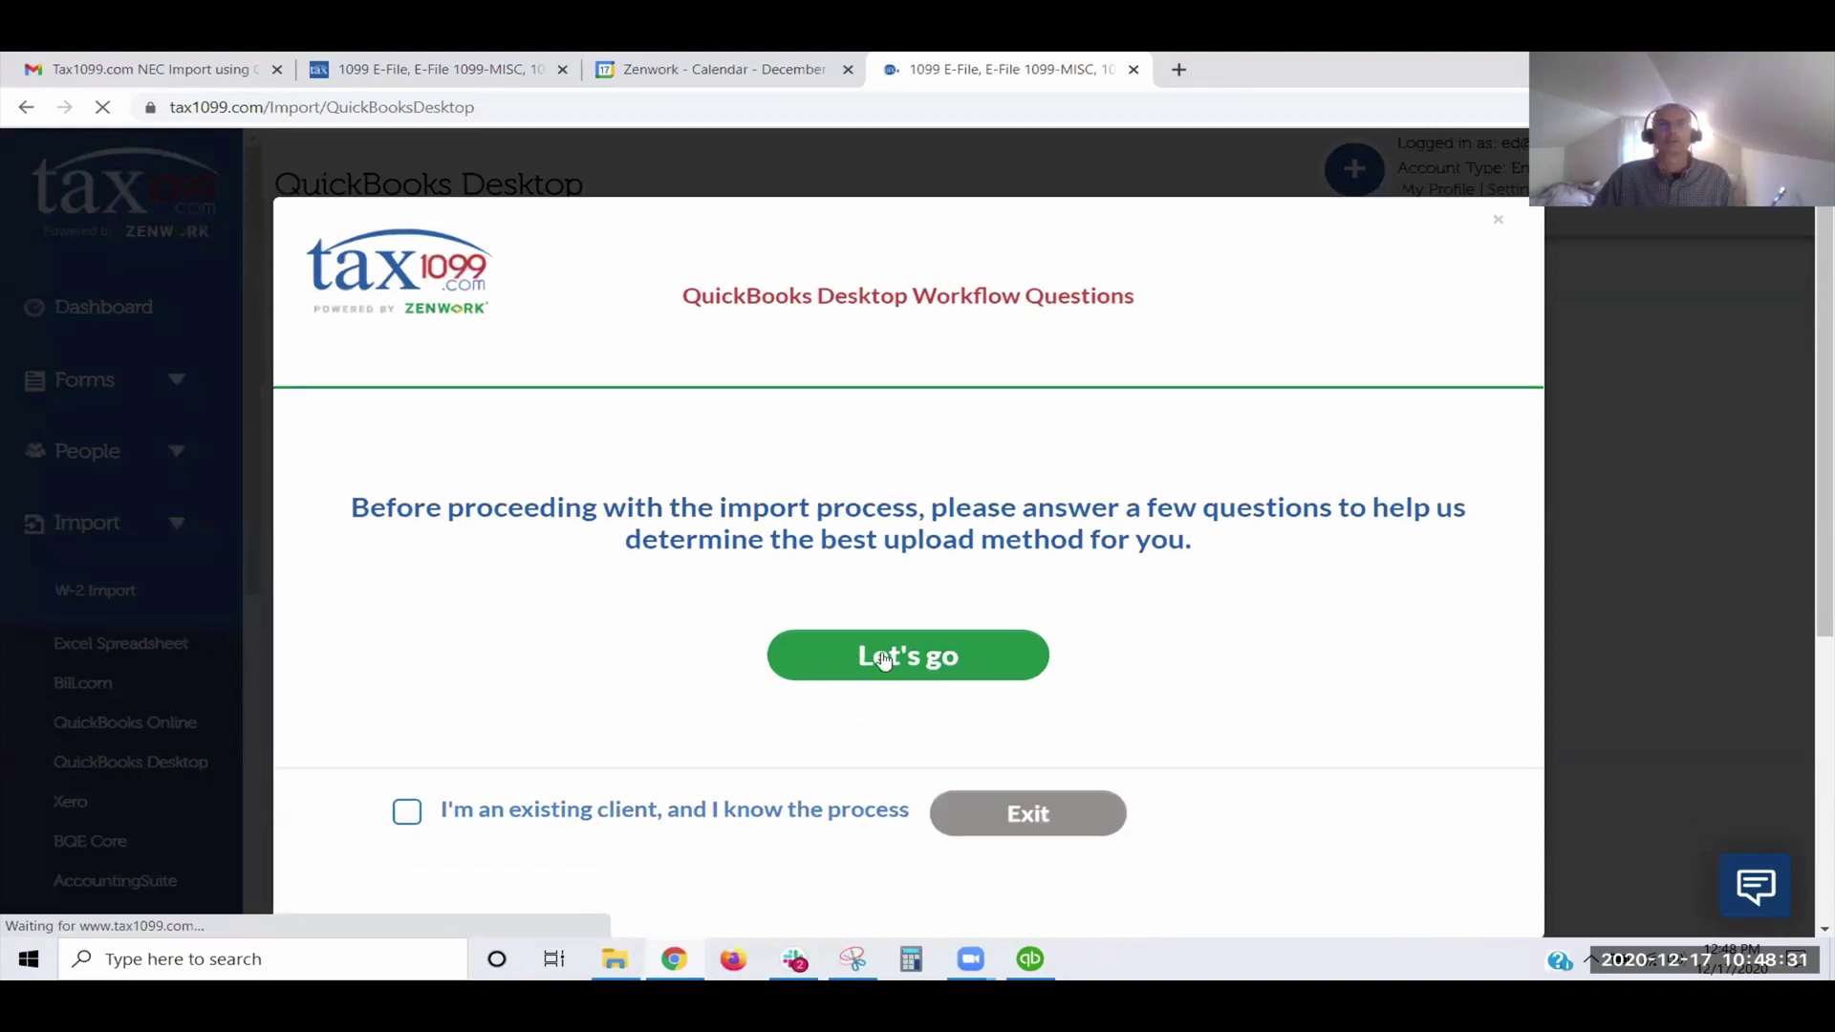
- Answer the workflow questions Yes, No, Yes, Yes, Yes and accept the QuickBooks Plugin recommendation
click(882, 659)
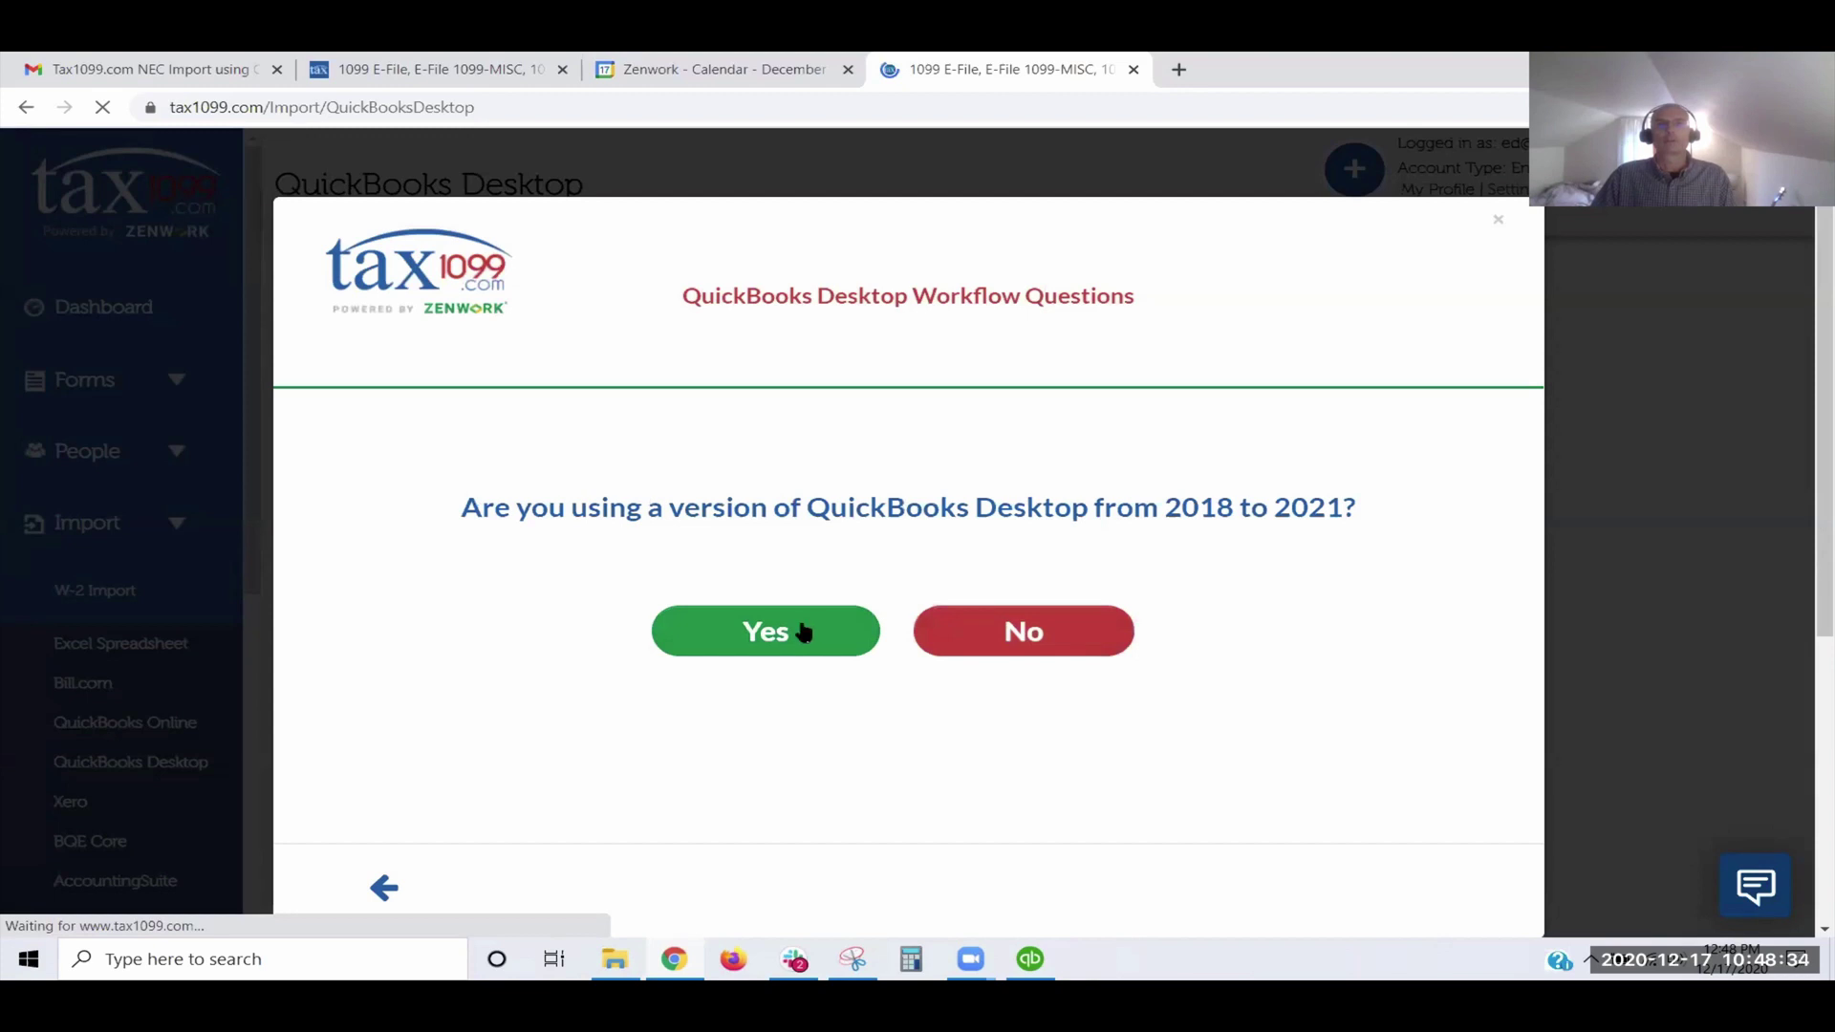
click(808, 630)
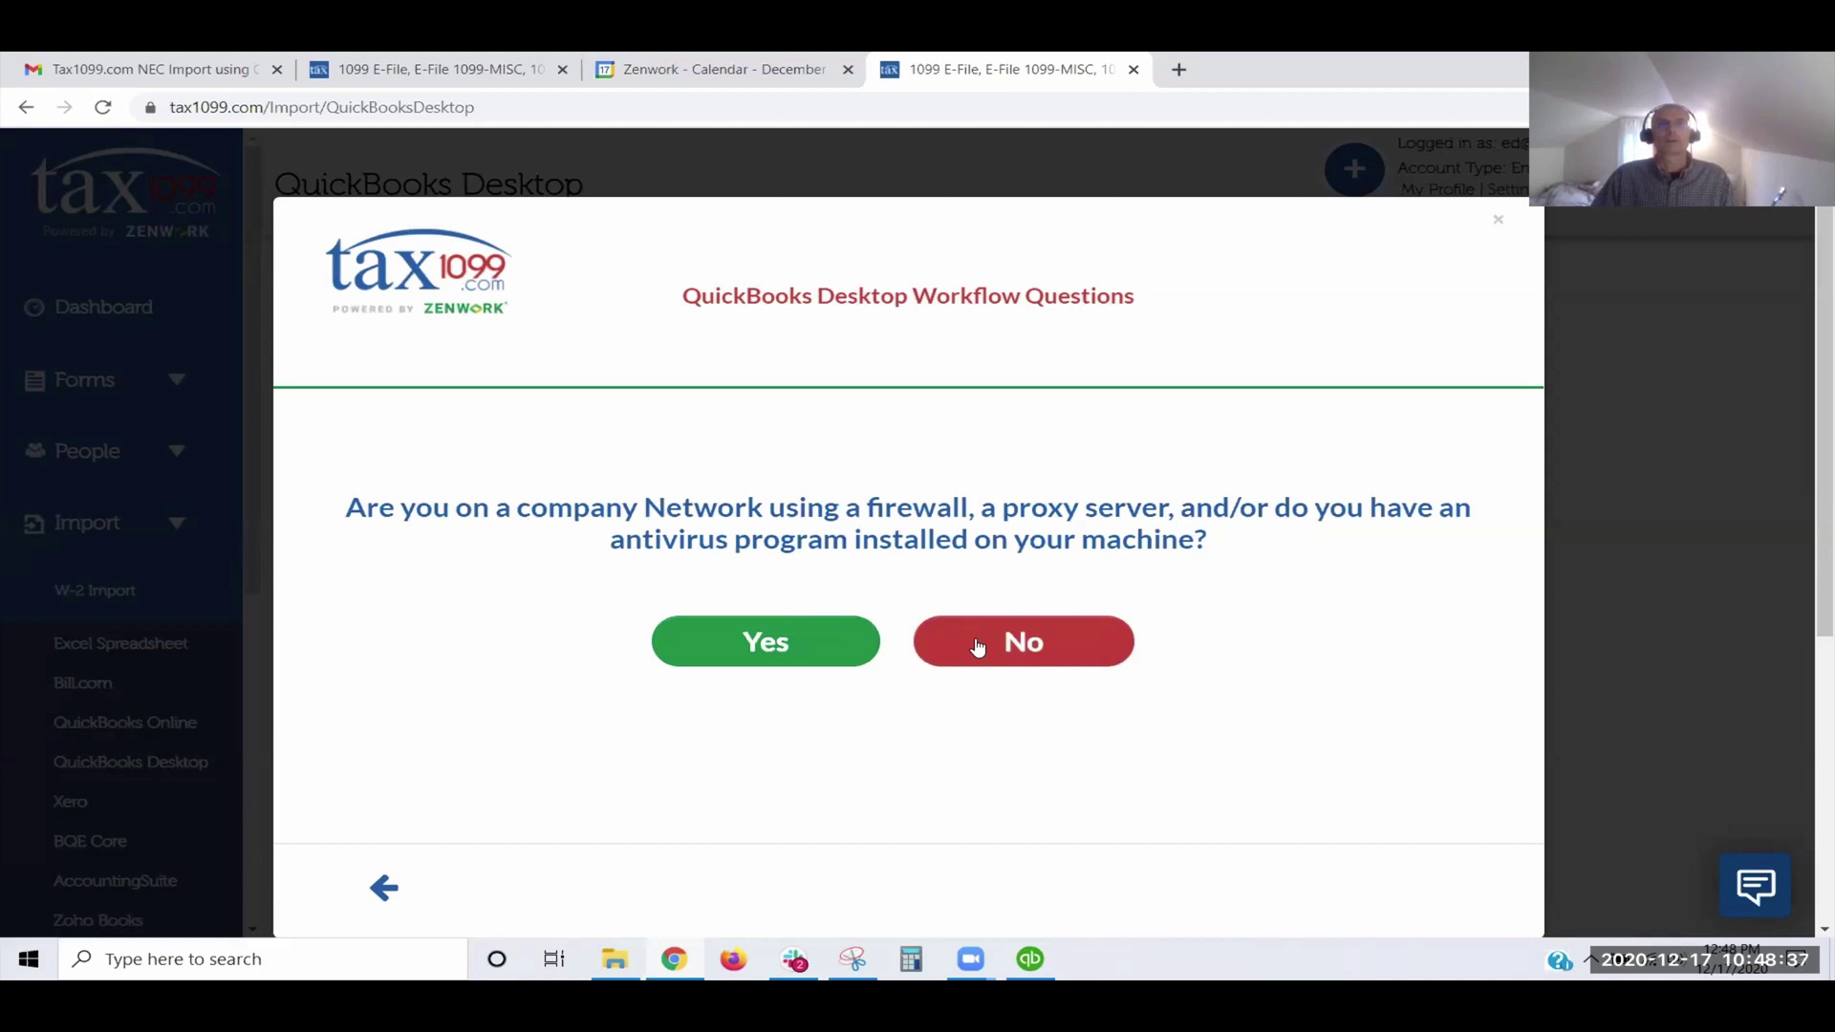
click(977, 647)
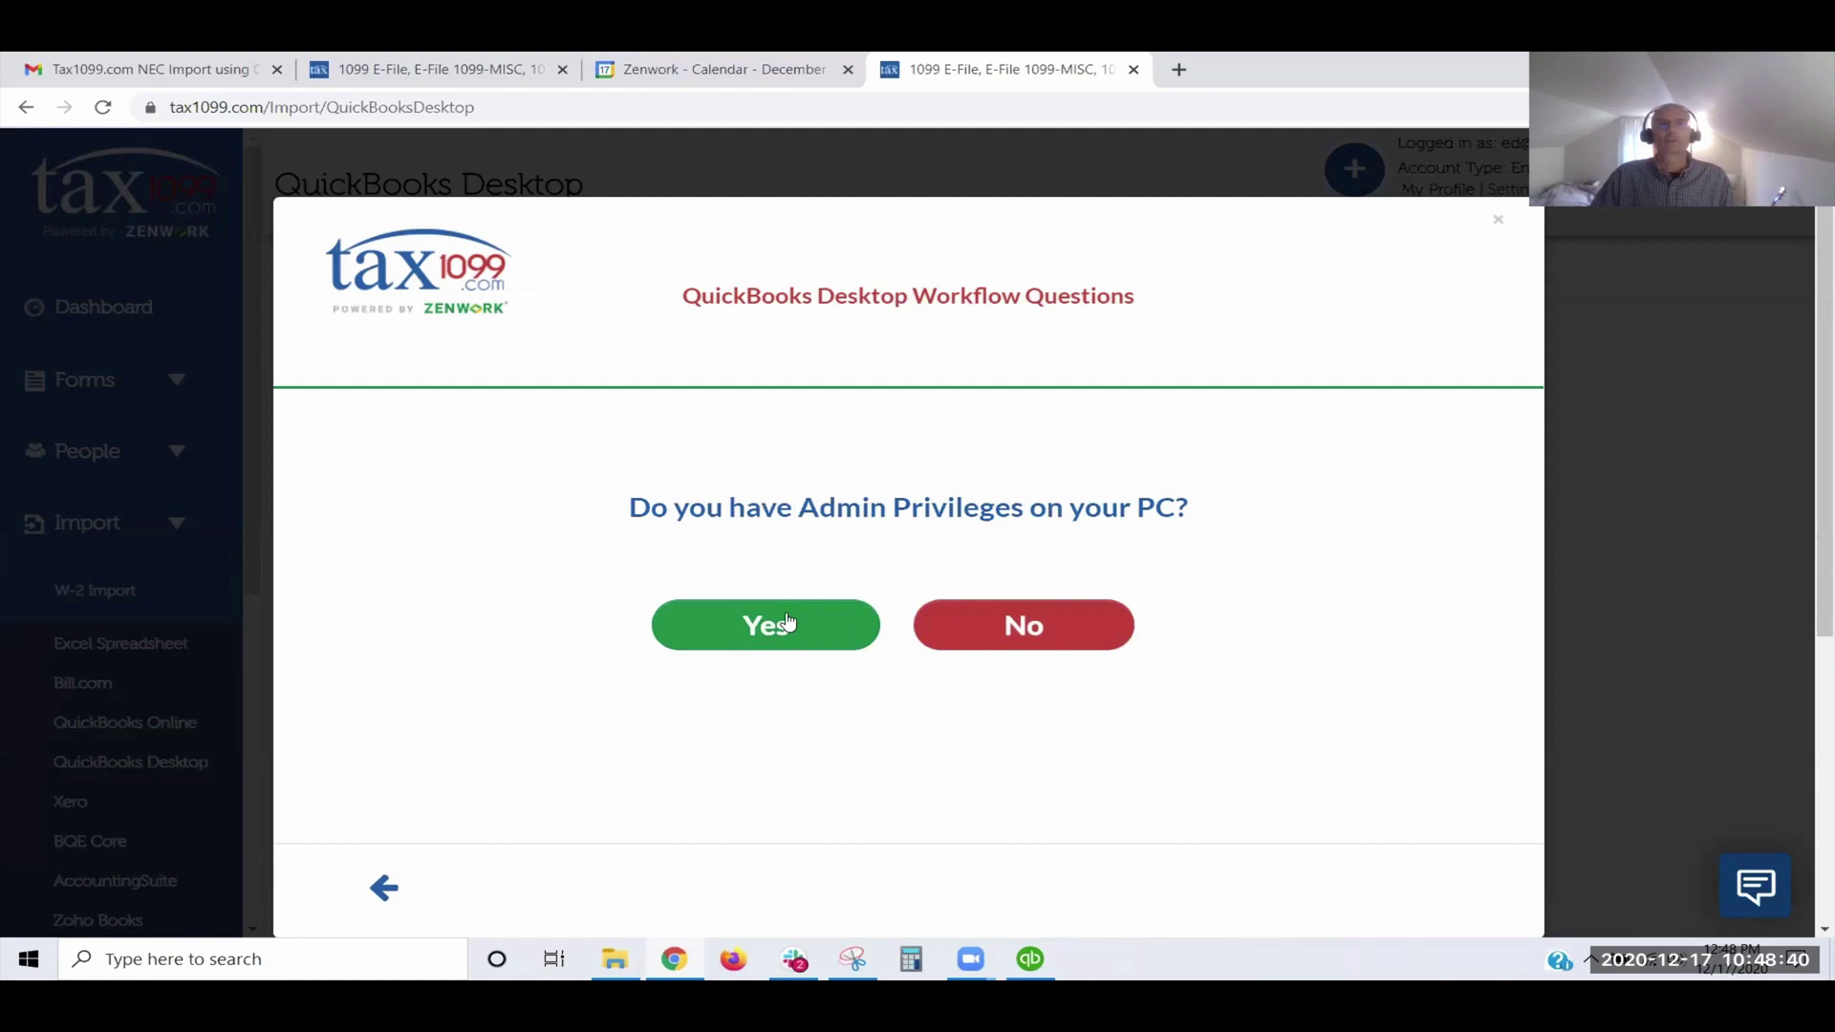
click(786, 622)
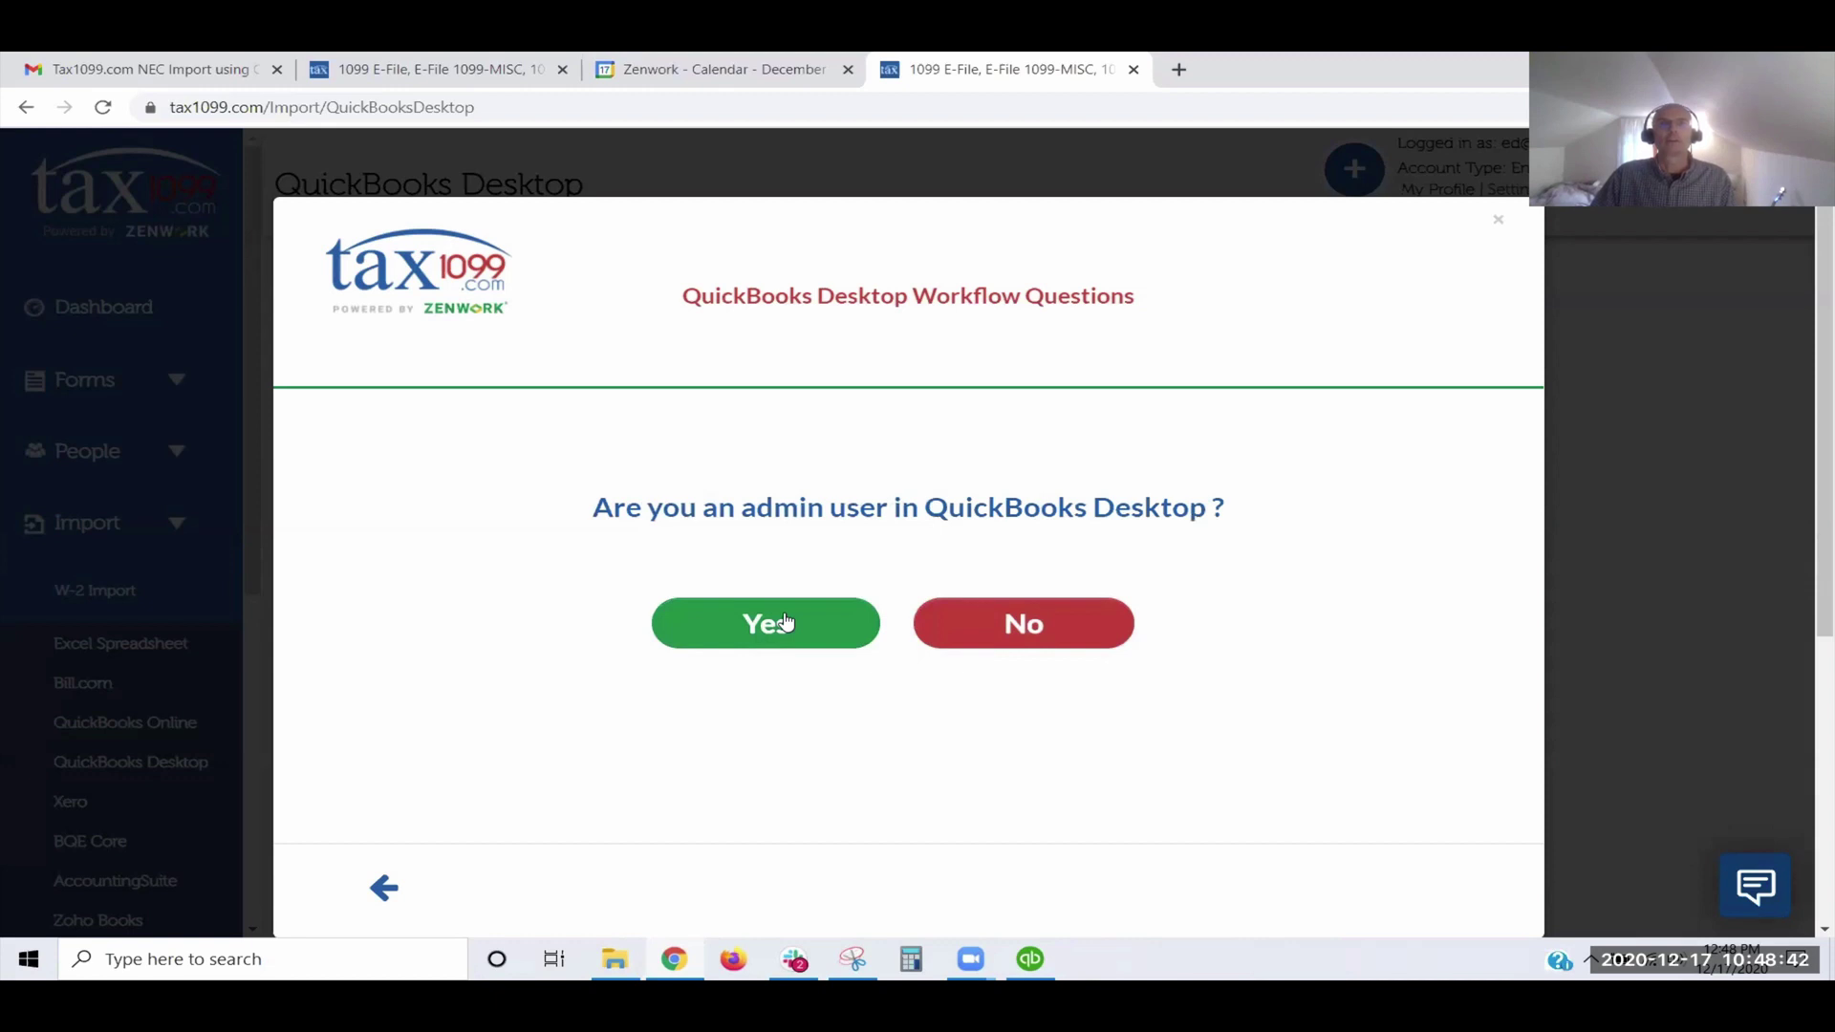
click(785, 622)
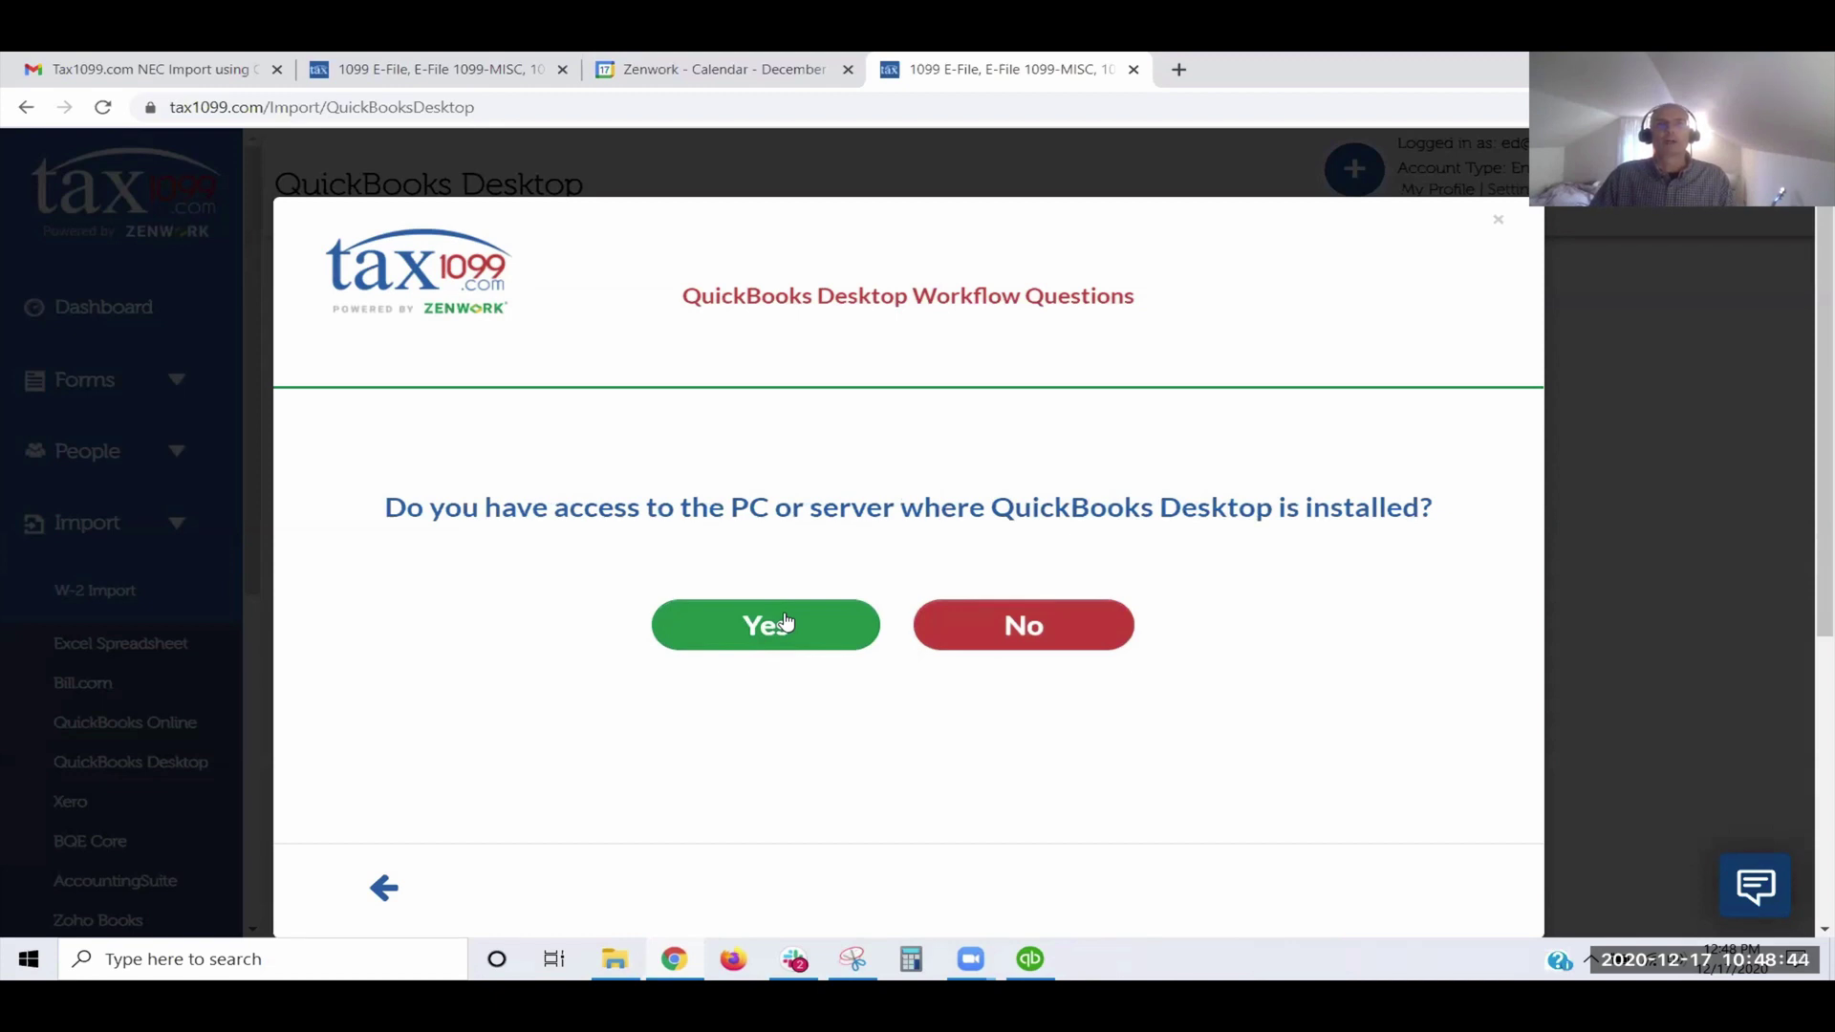
click(786, 622)
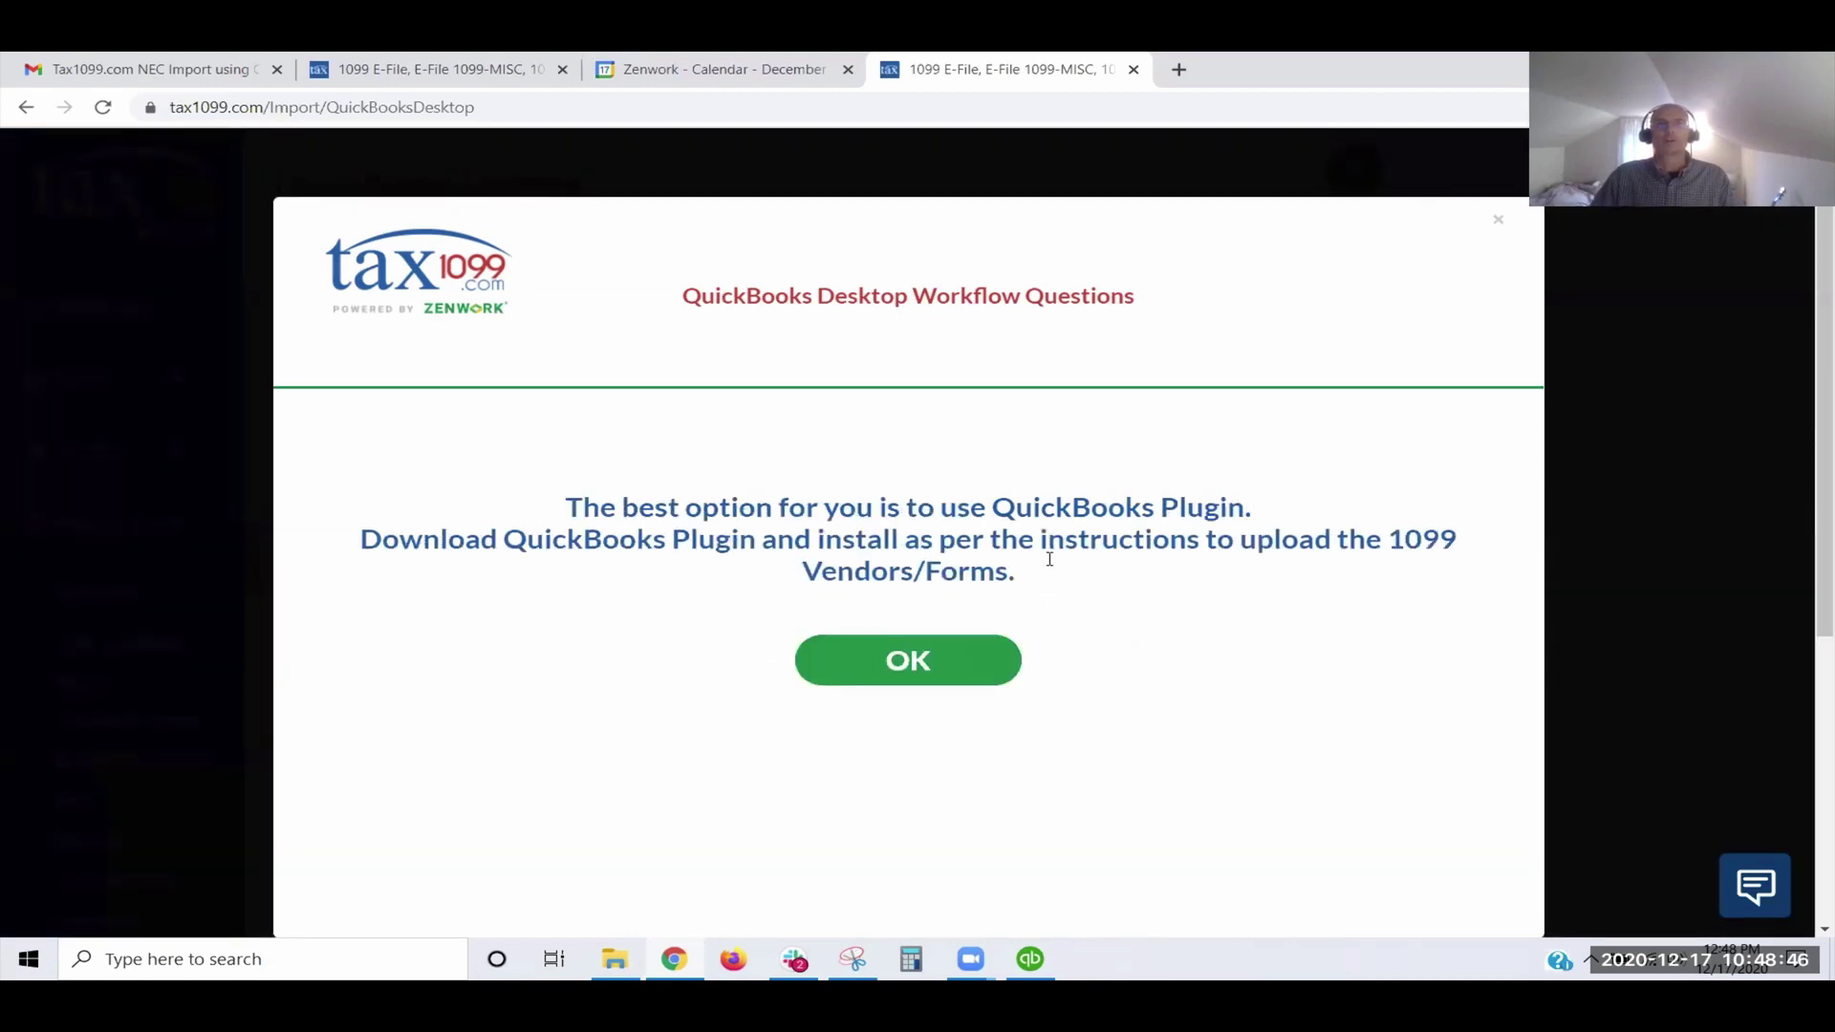
click(921, 666)
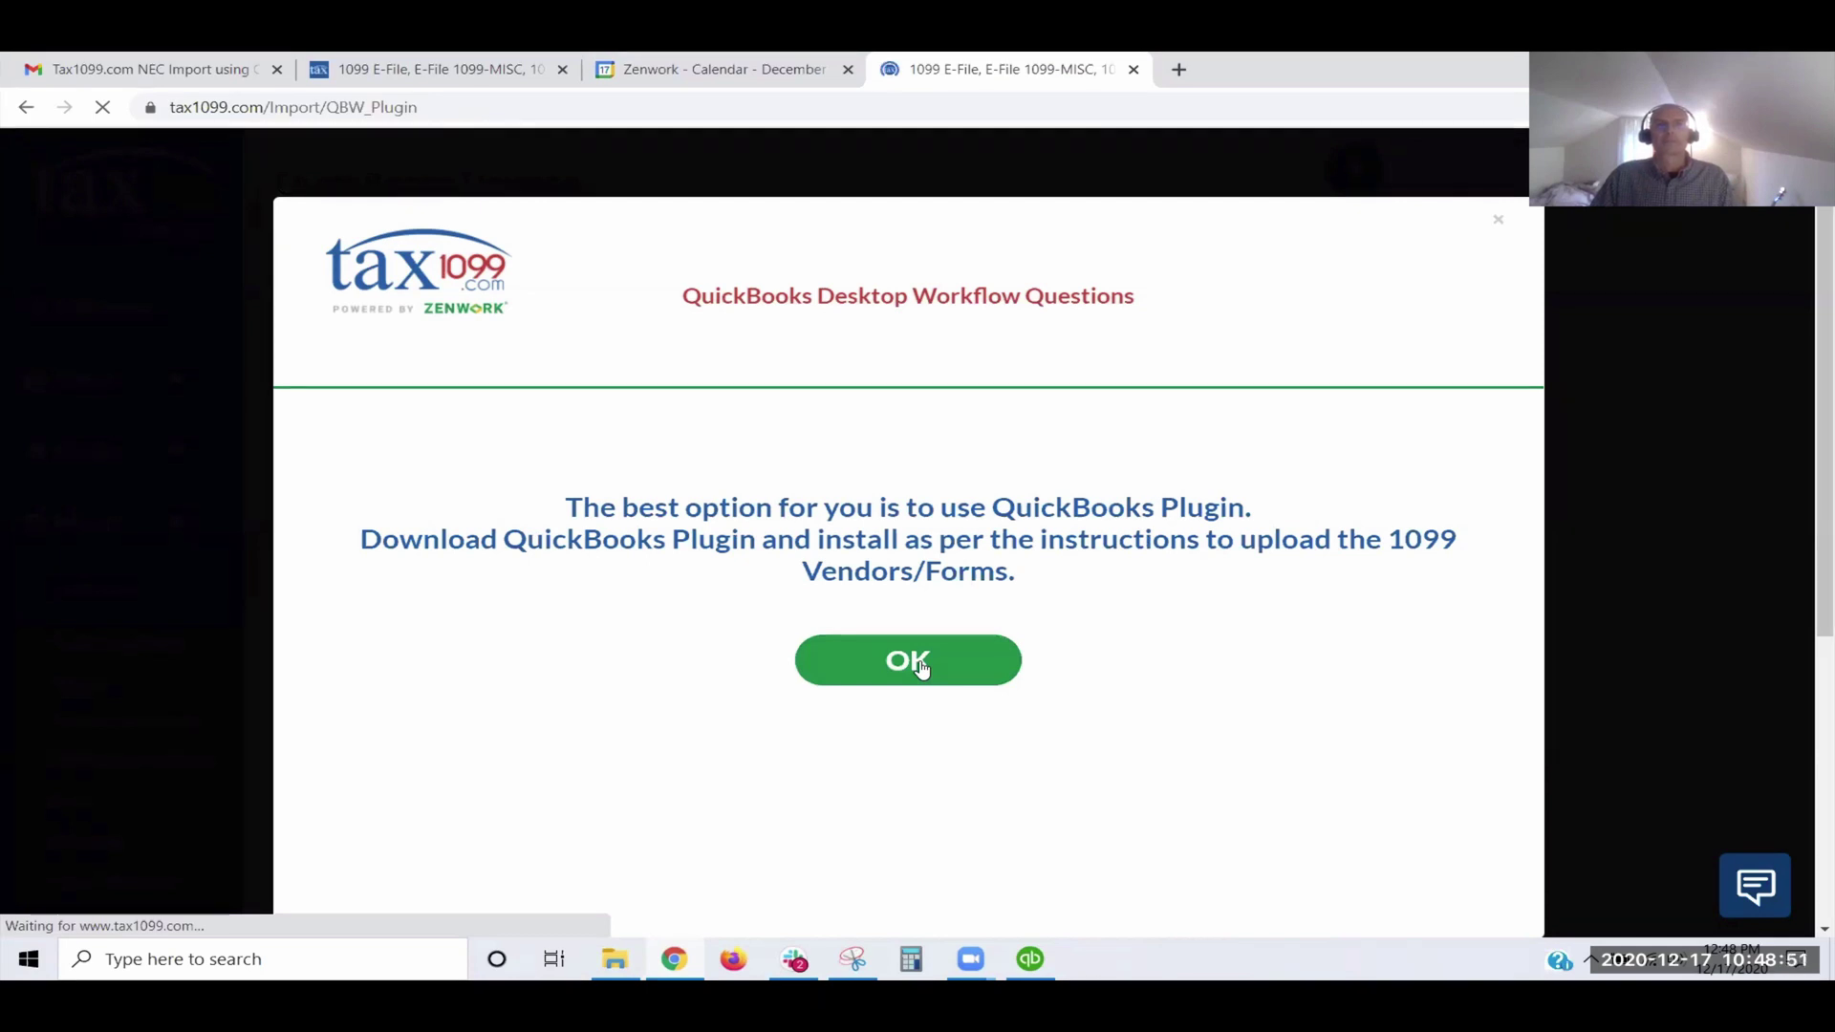
- Go to the QuickBooks For Windows plugin page and scroll through its installation guide
click(921, 666)
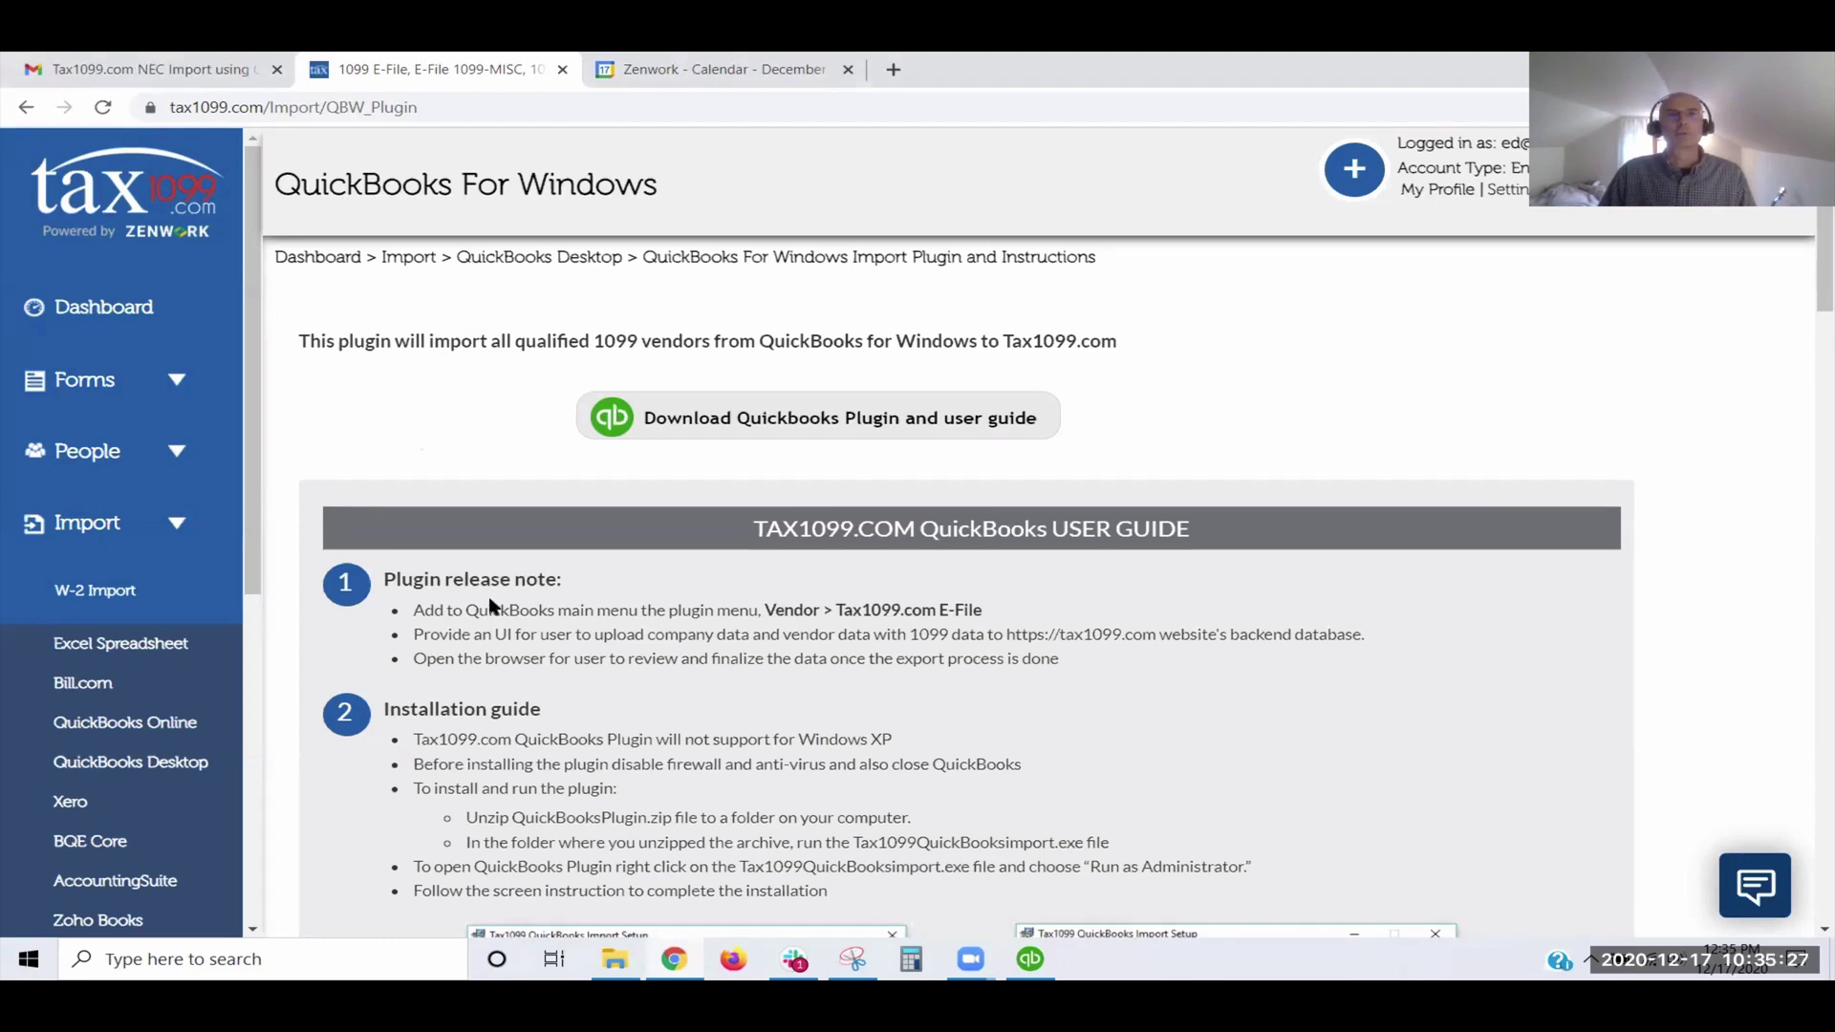
scroll(489, 596, down, 4)
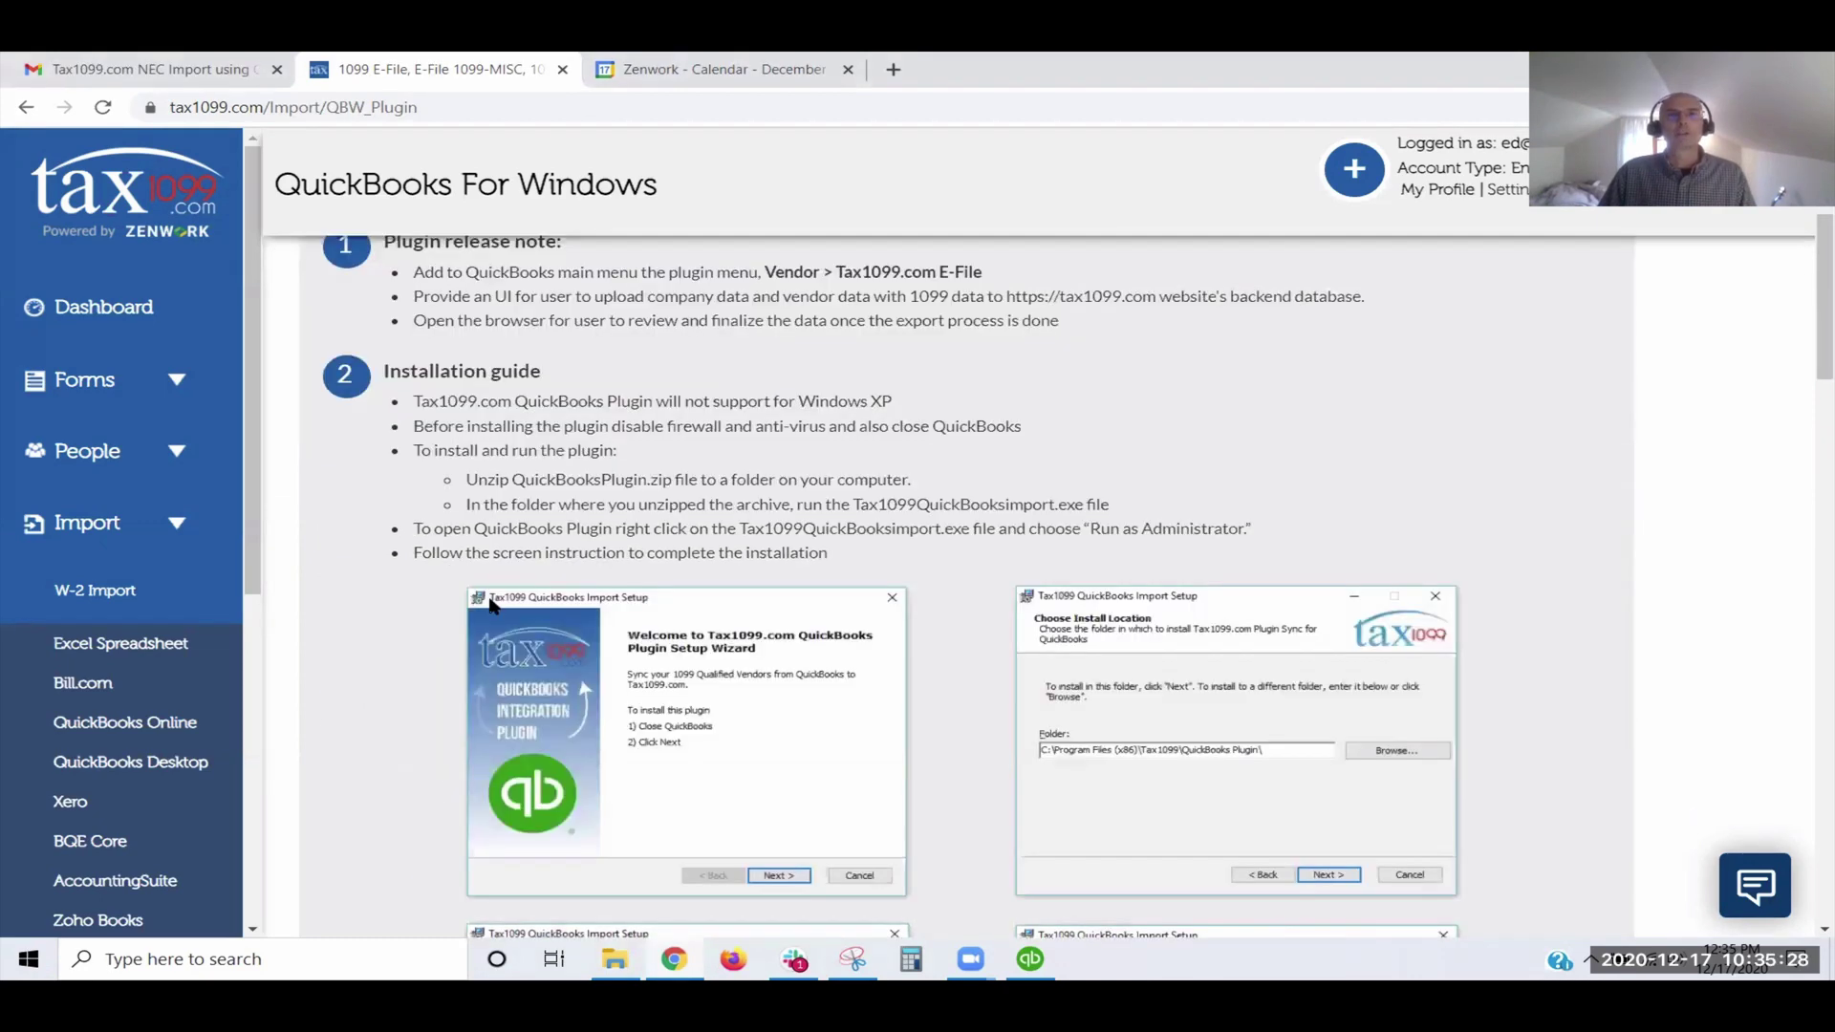
scroll(490, 604, down, 4)
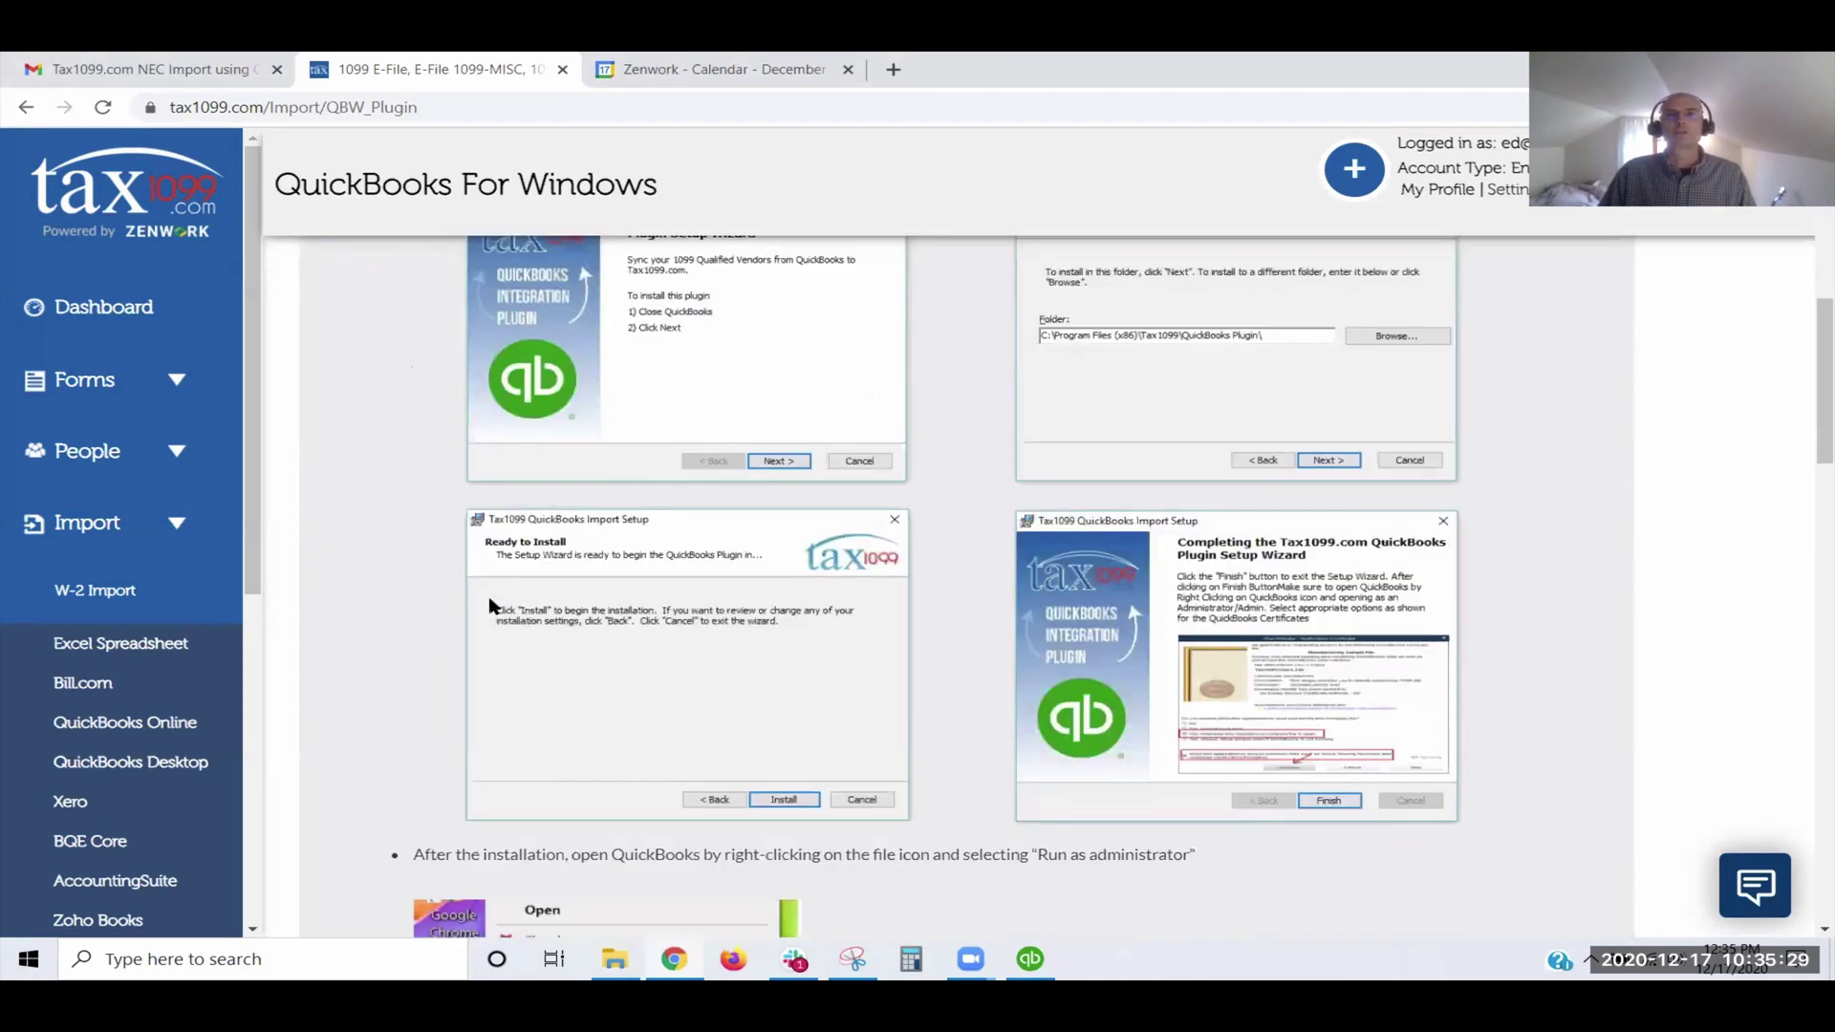
scroll(489, 606, up, 3)
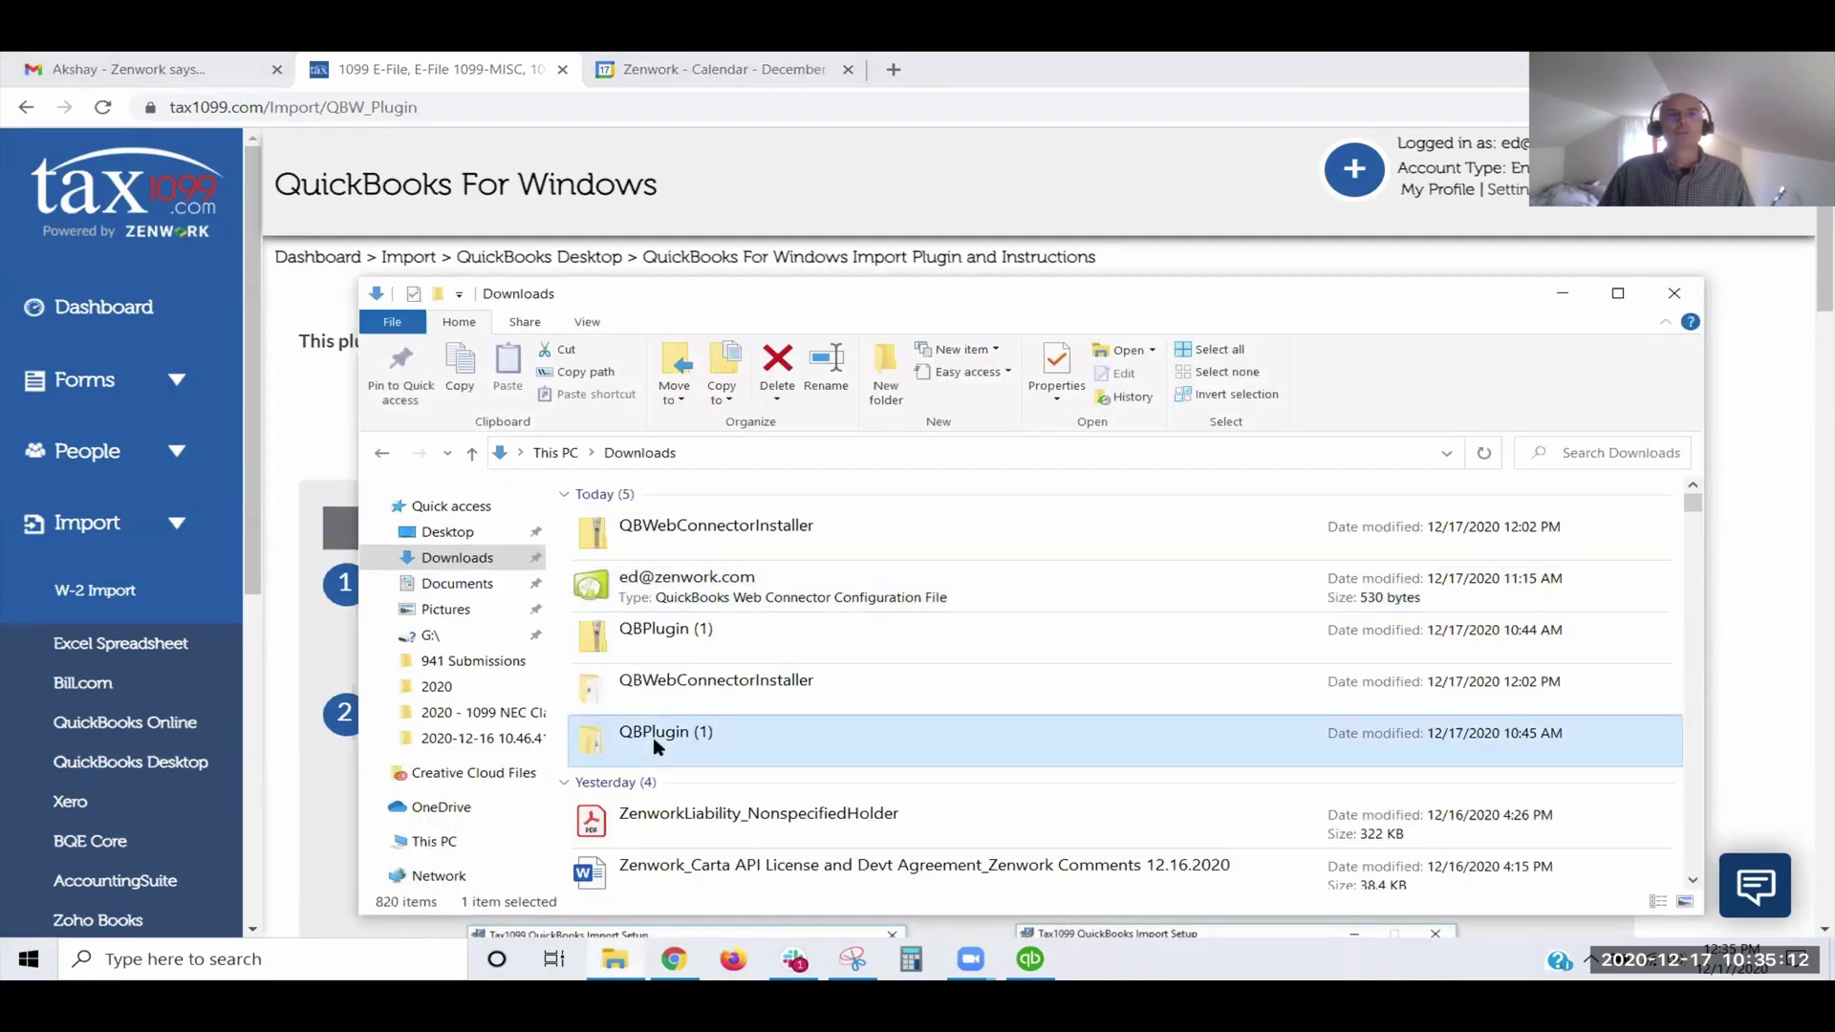
- Open QBPlugin (1) and the inner QBPlugin folder, then run the QBPlugin installer
double_click(652, 737)
click(630, 535)
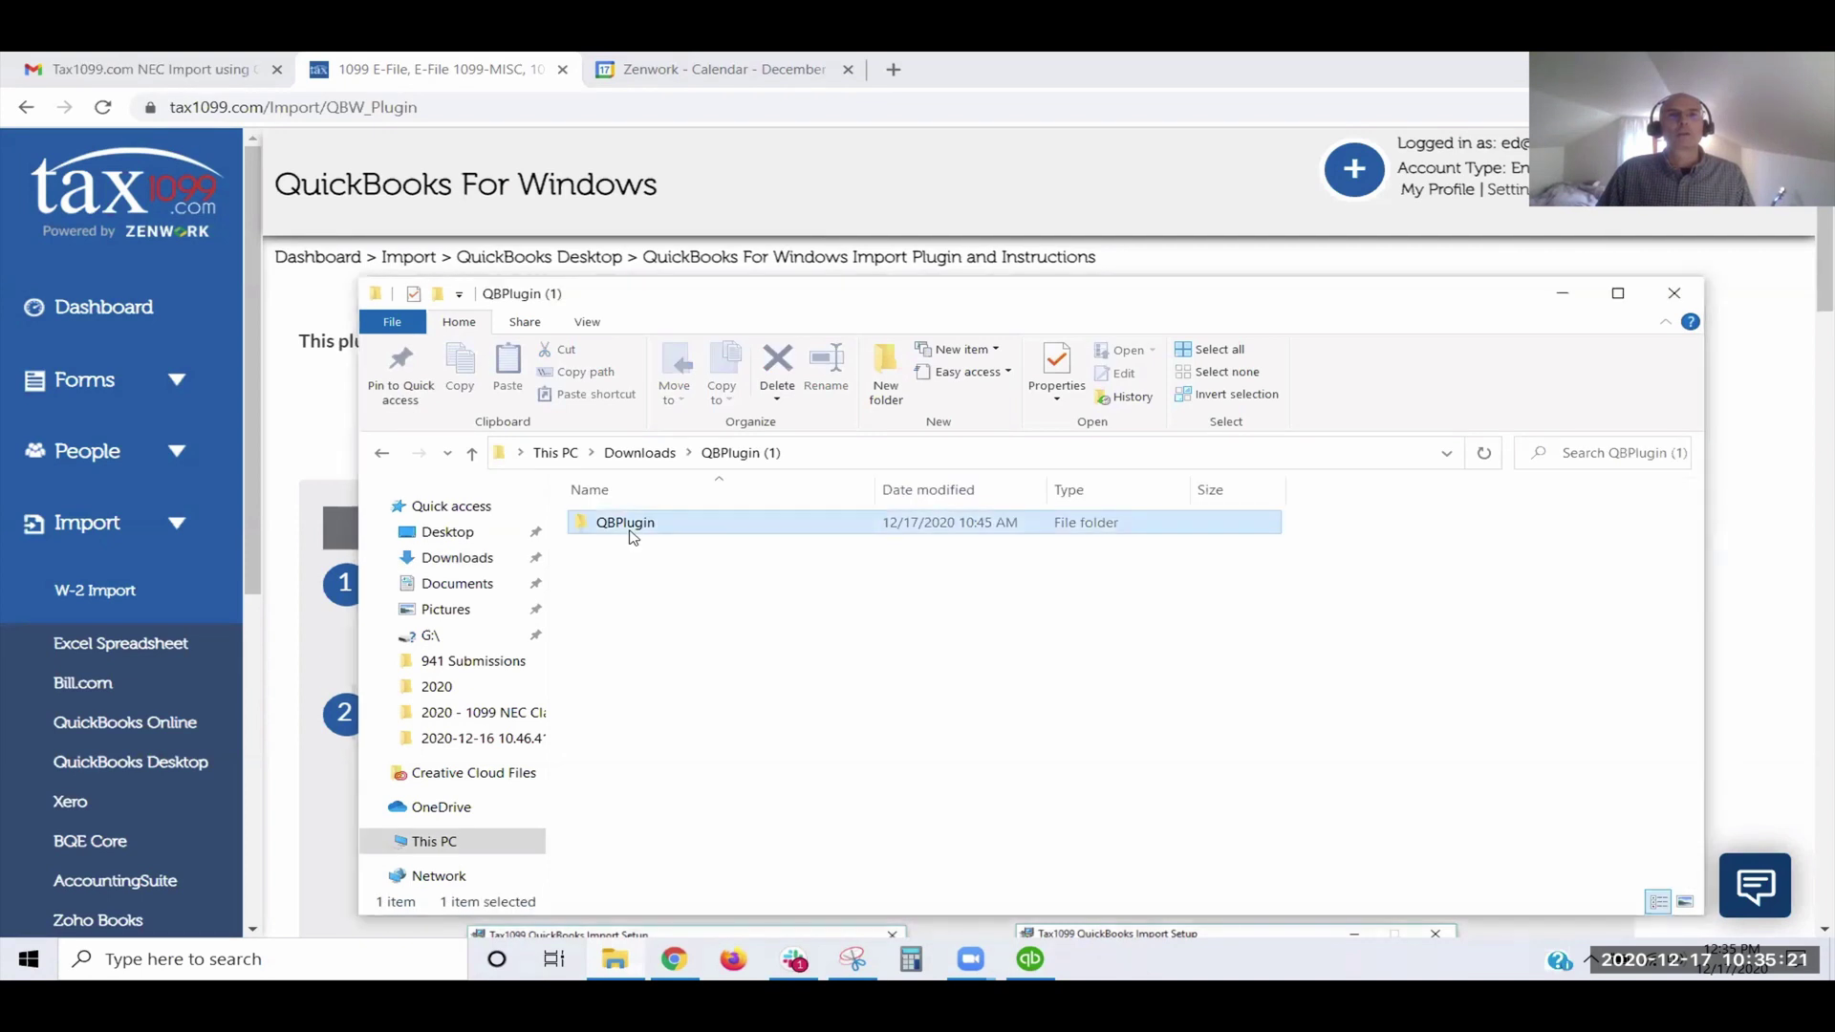
double_click(626, 522)
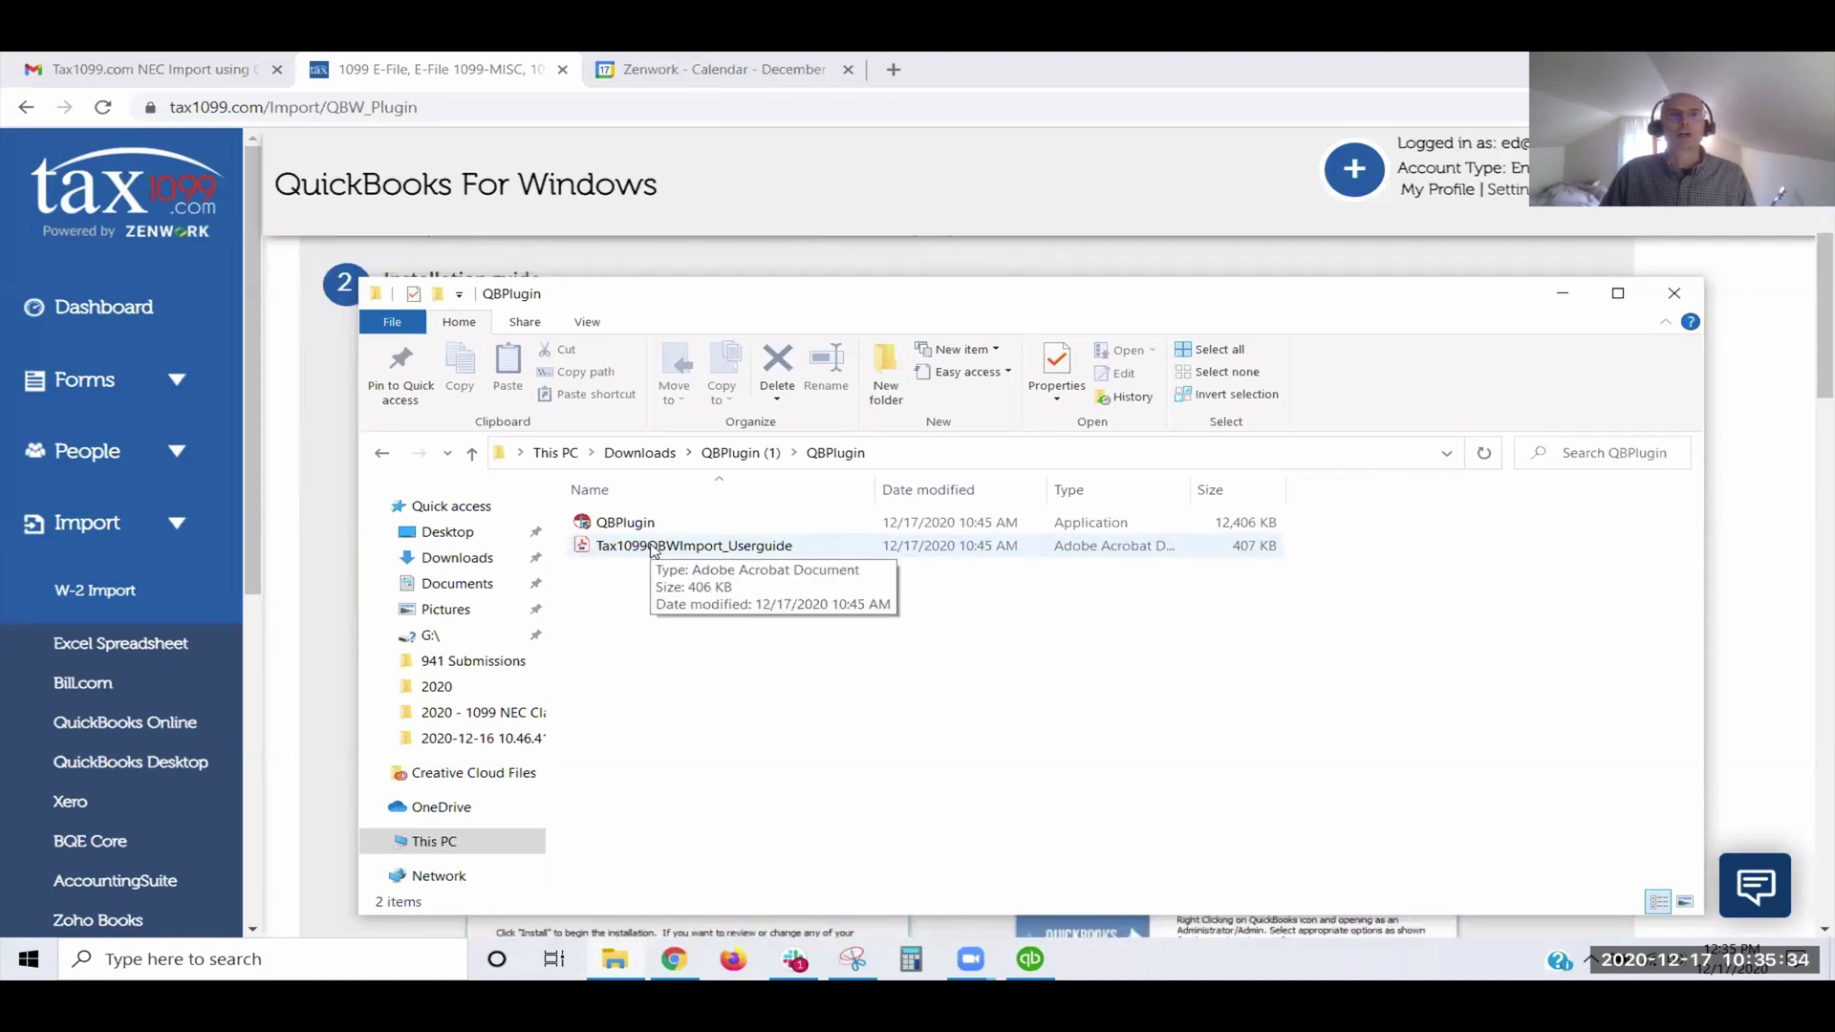
double_click(611, 523)
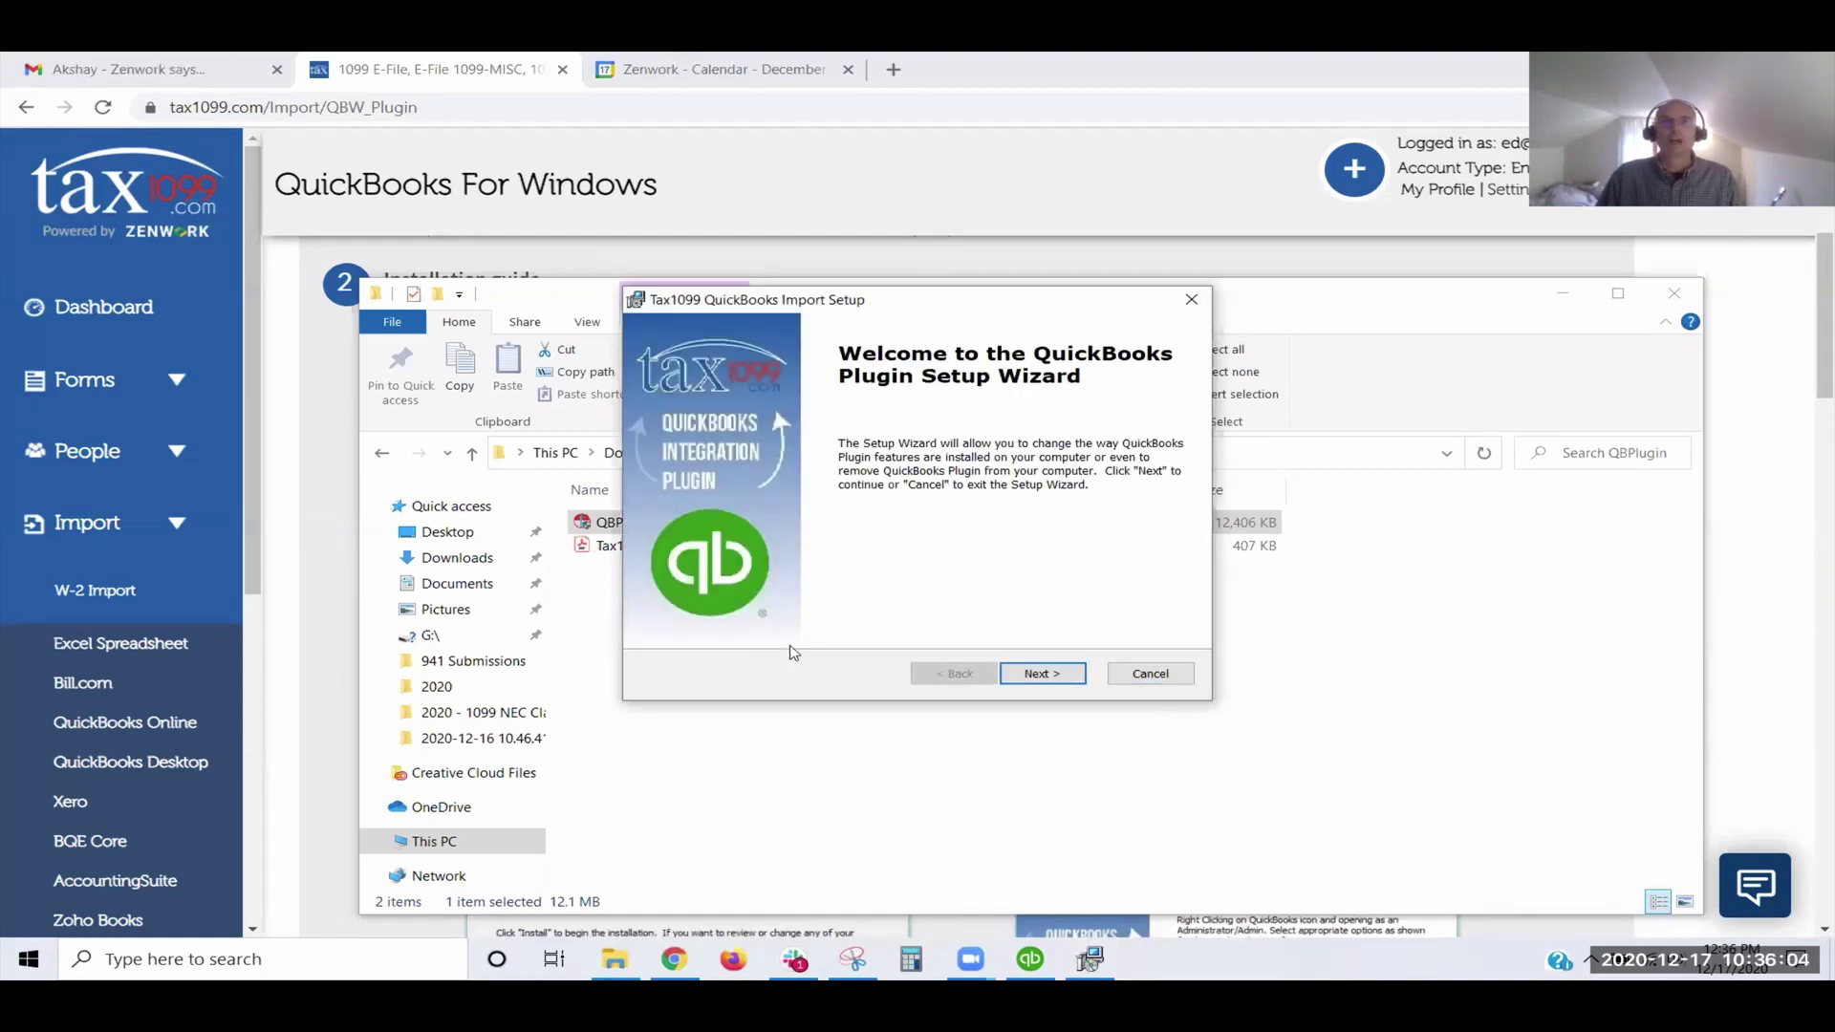
- Step through the setup wizard choosing Modify, then install the Tax1099 QuickBooks Plugin
click(1057, 676)
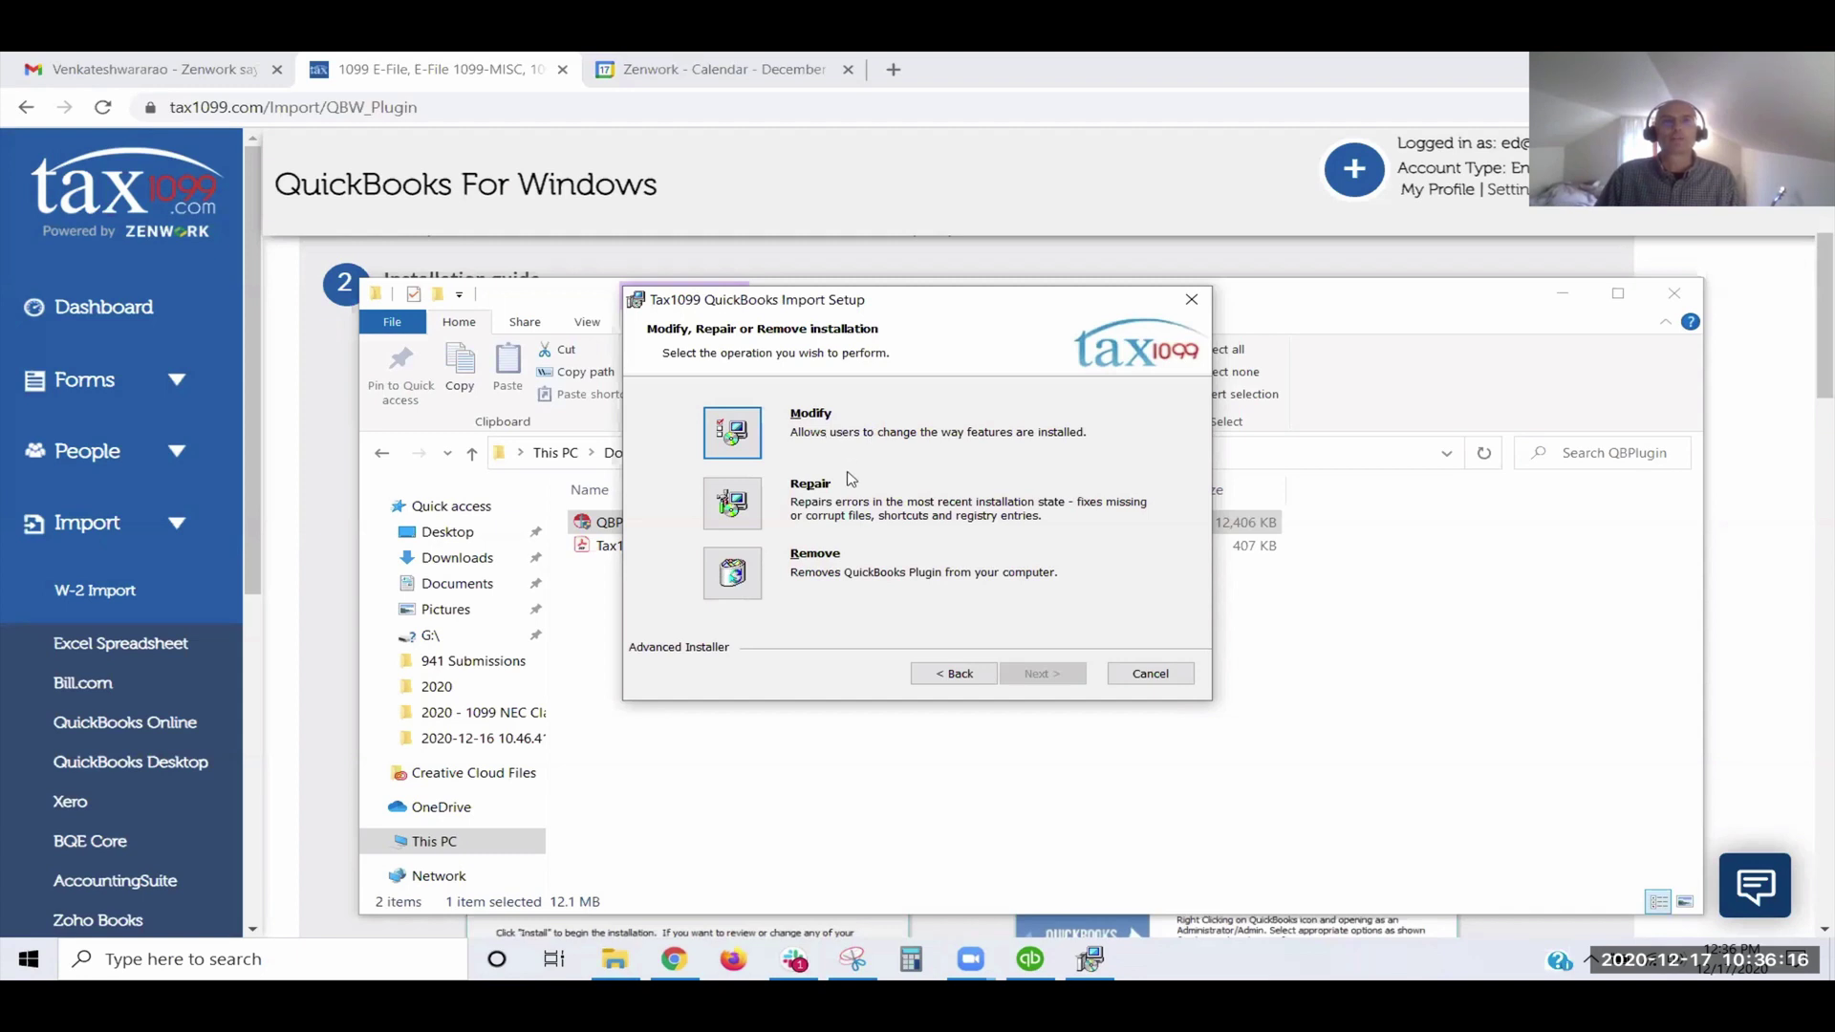
click(761, 435)
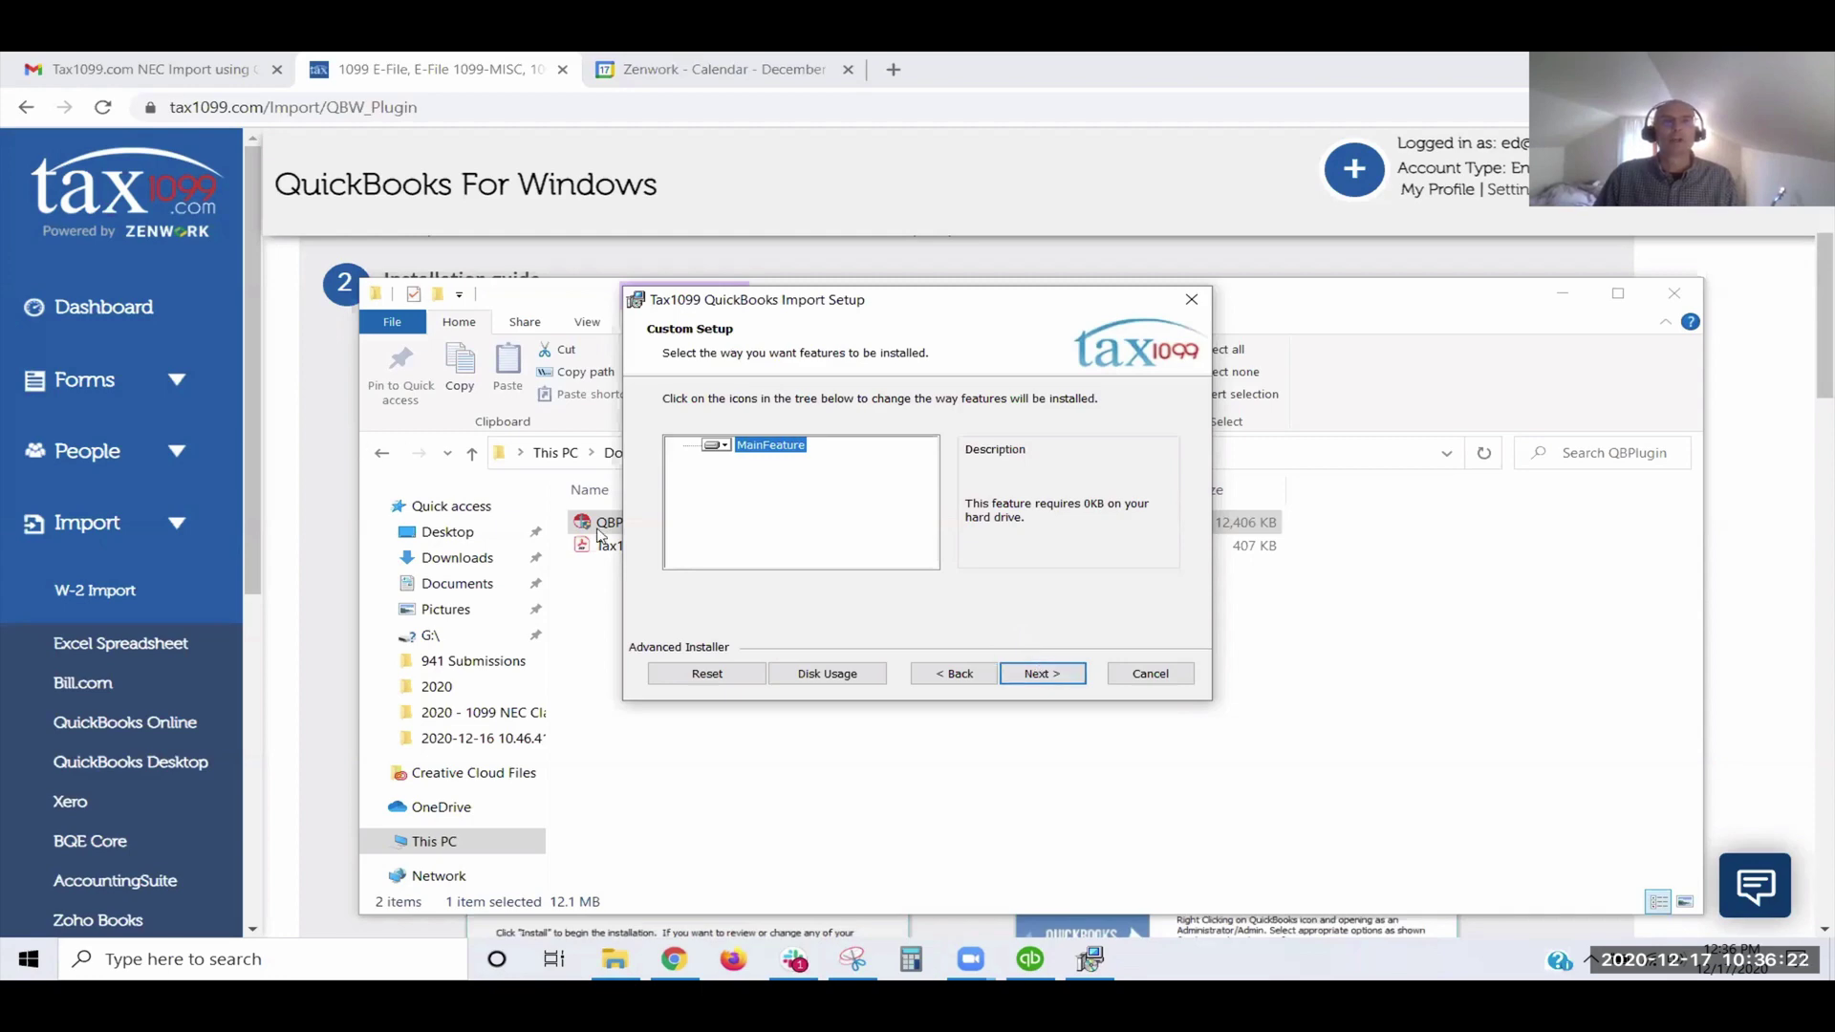
key(alt+Tab)
scroll(761, 533, down, 1)
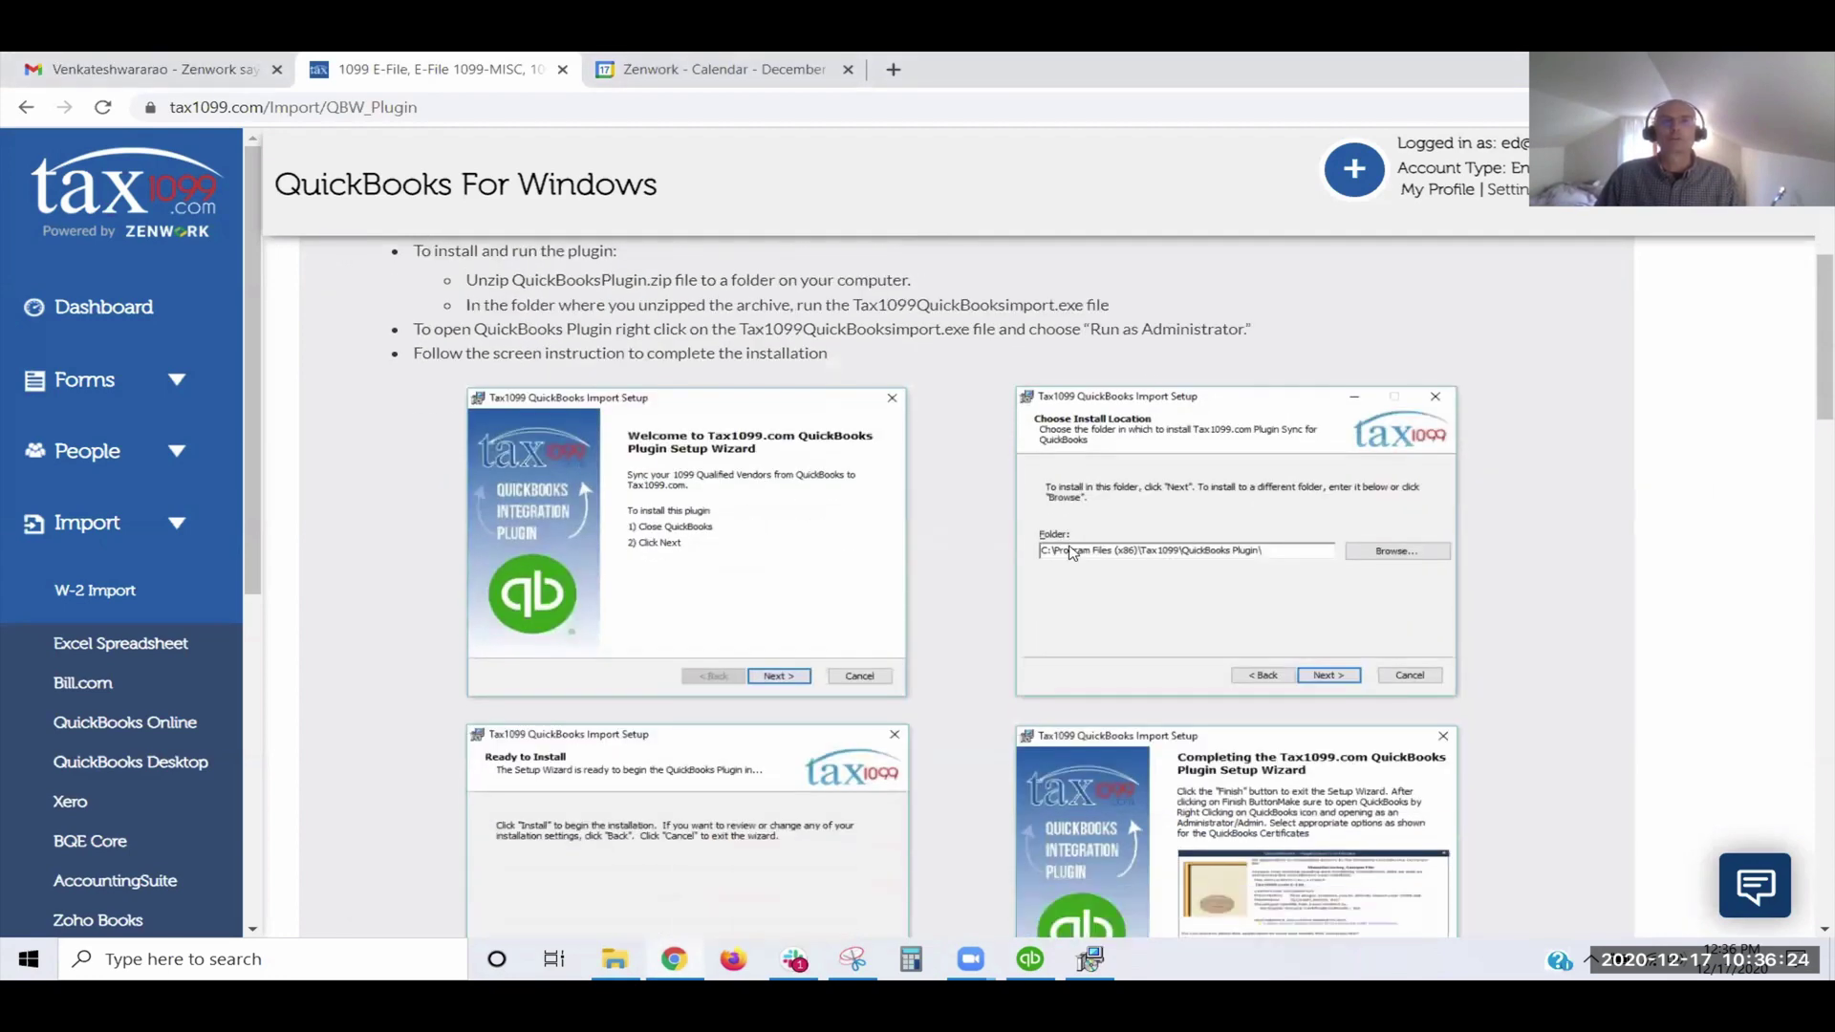
scroll(1072, 552, down, 4)
key(alt+Tab)
click(1046, 672)
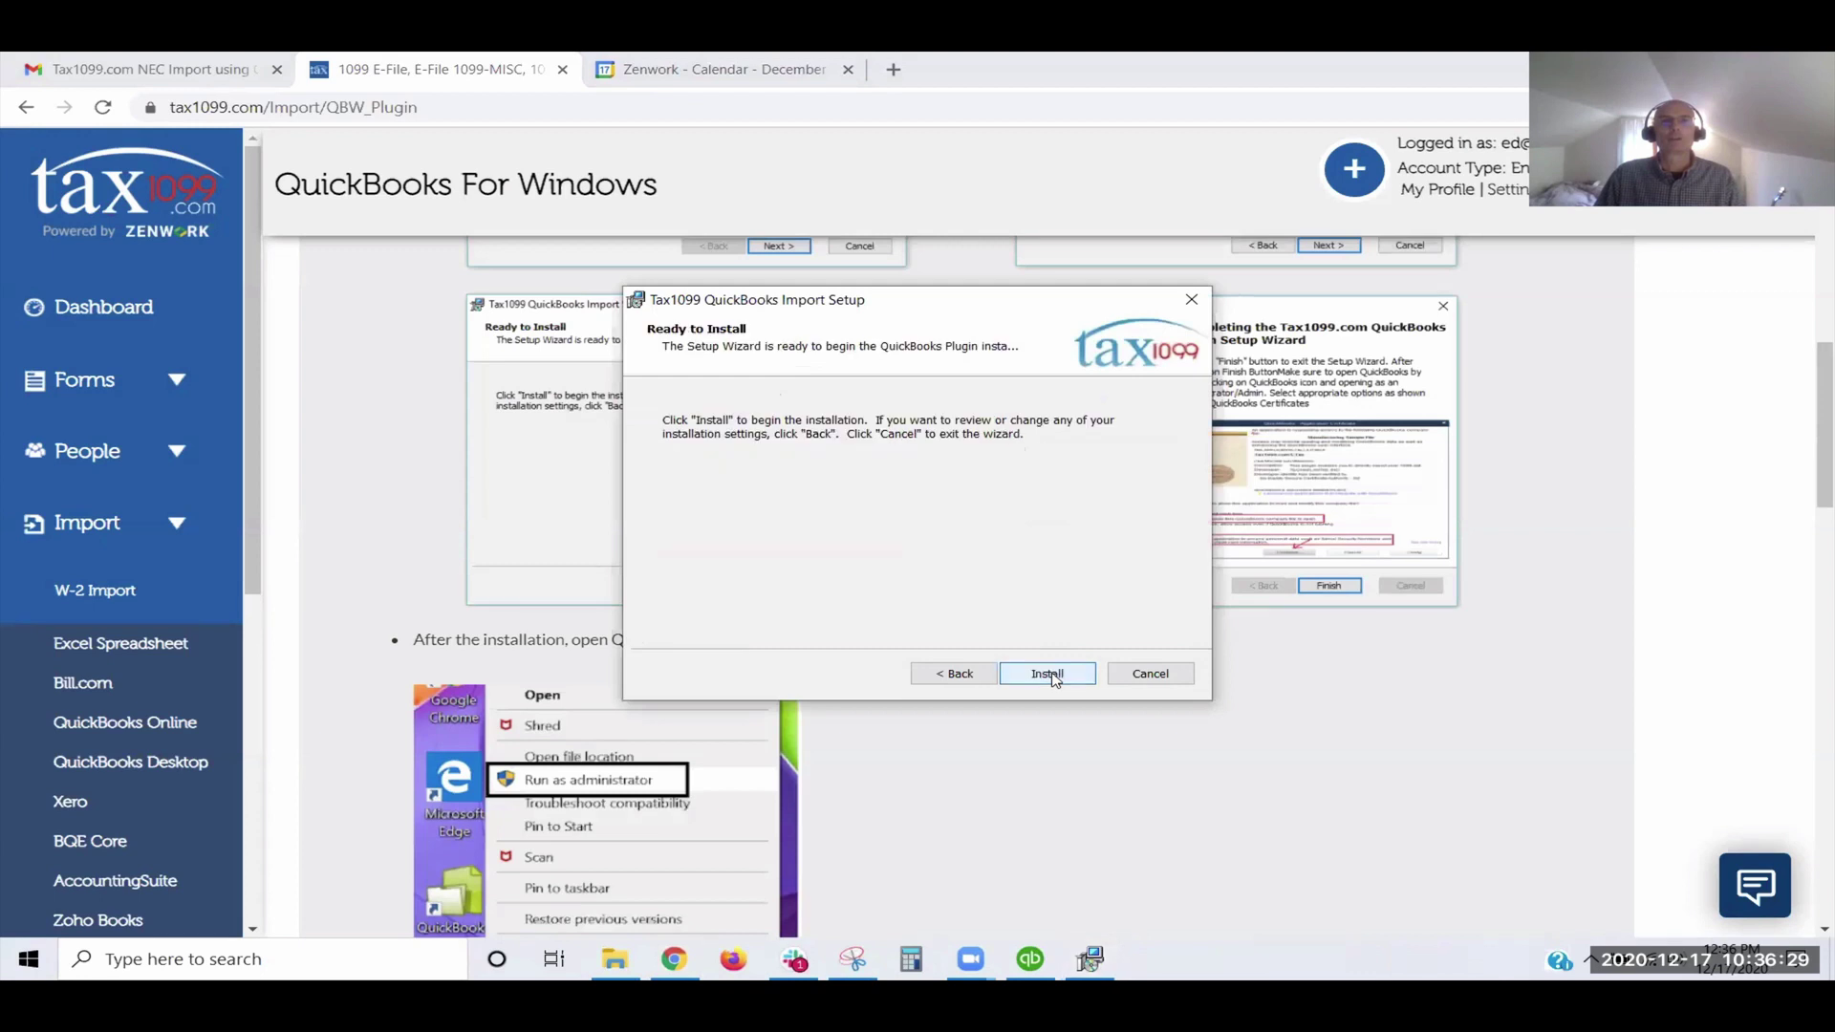
click(1049, 673)
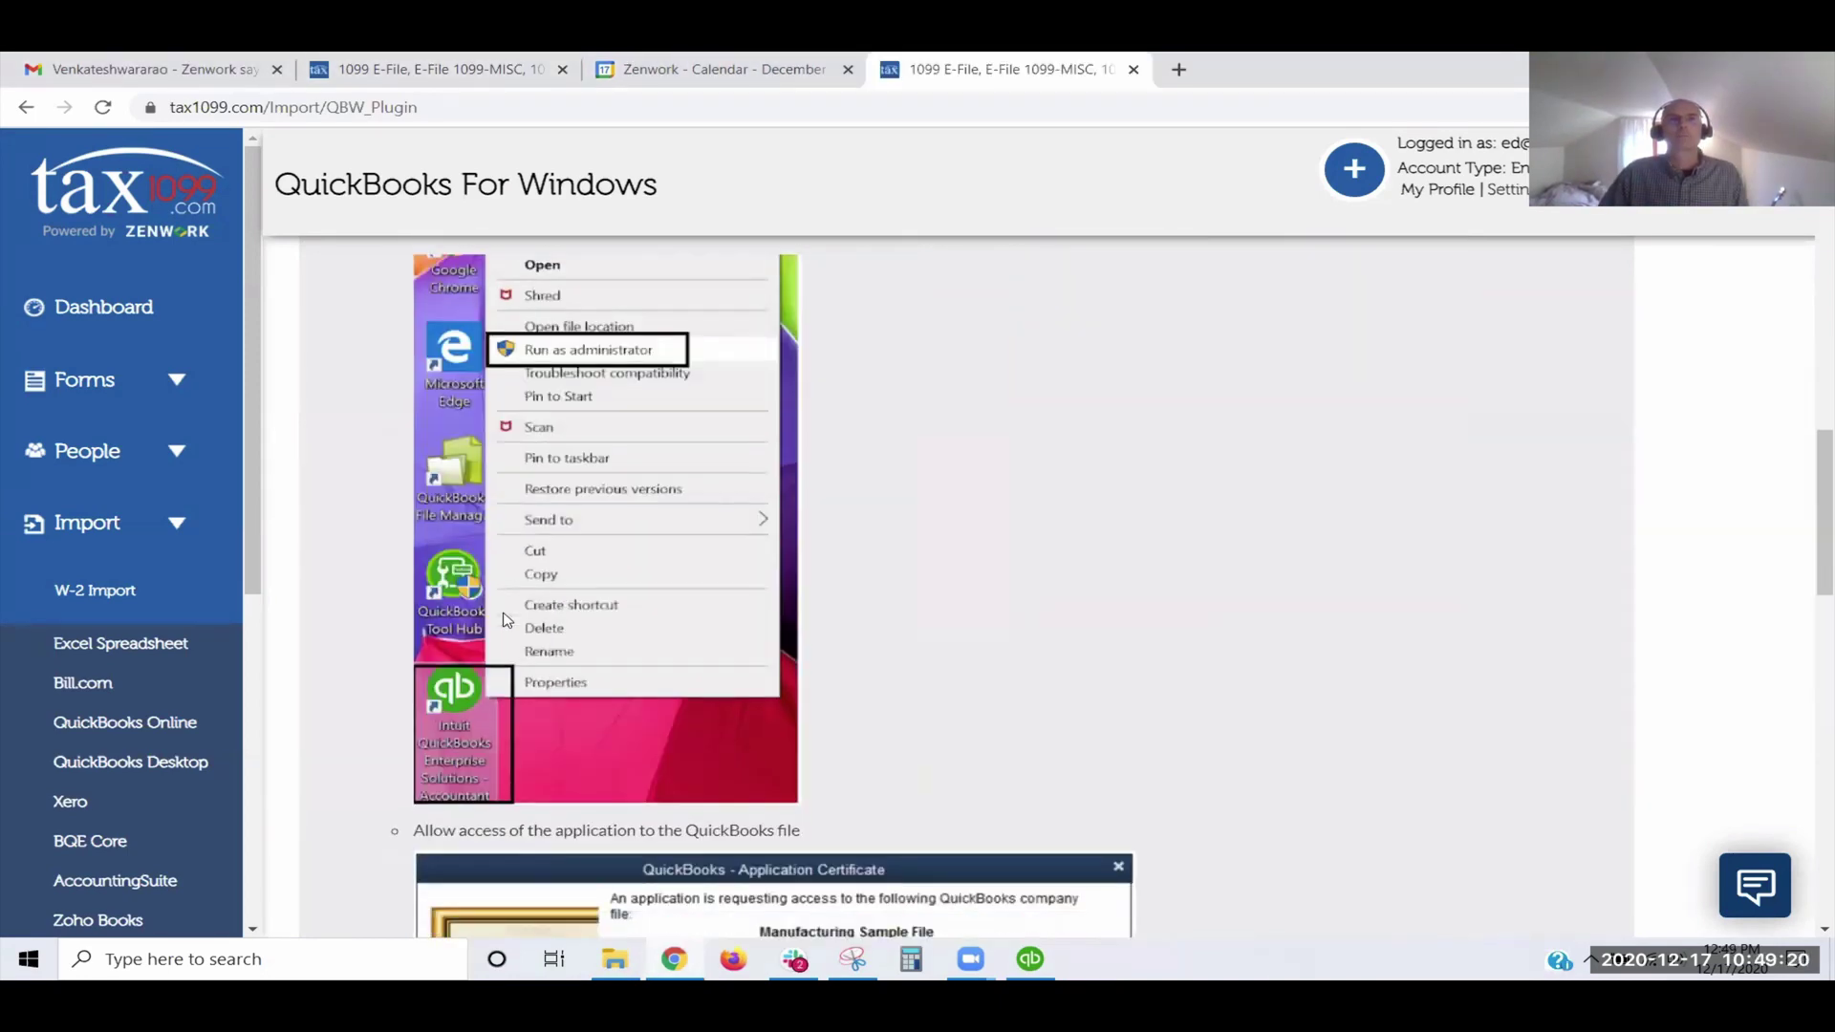
- Scroll to Running the plugin and select the Upload 1099 Data instruction line
scroll(524, 612, down, 6)
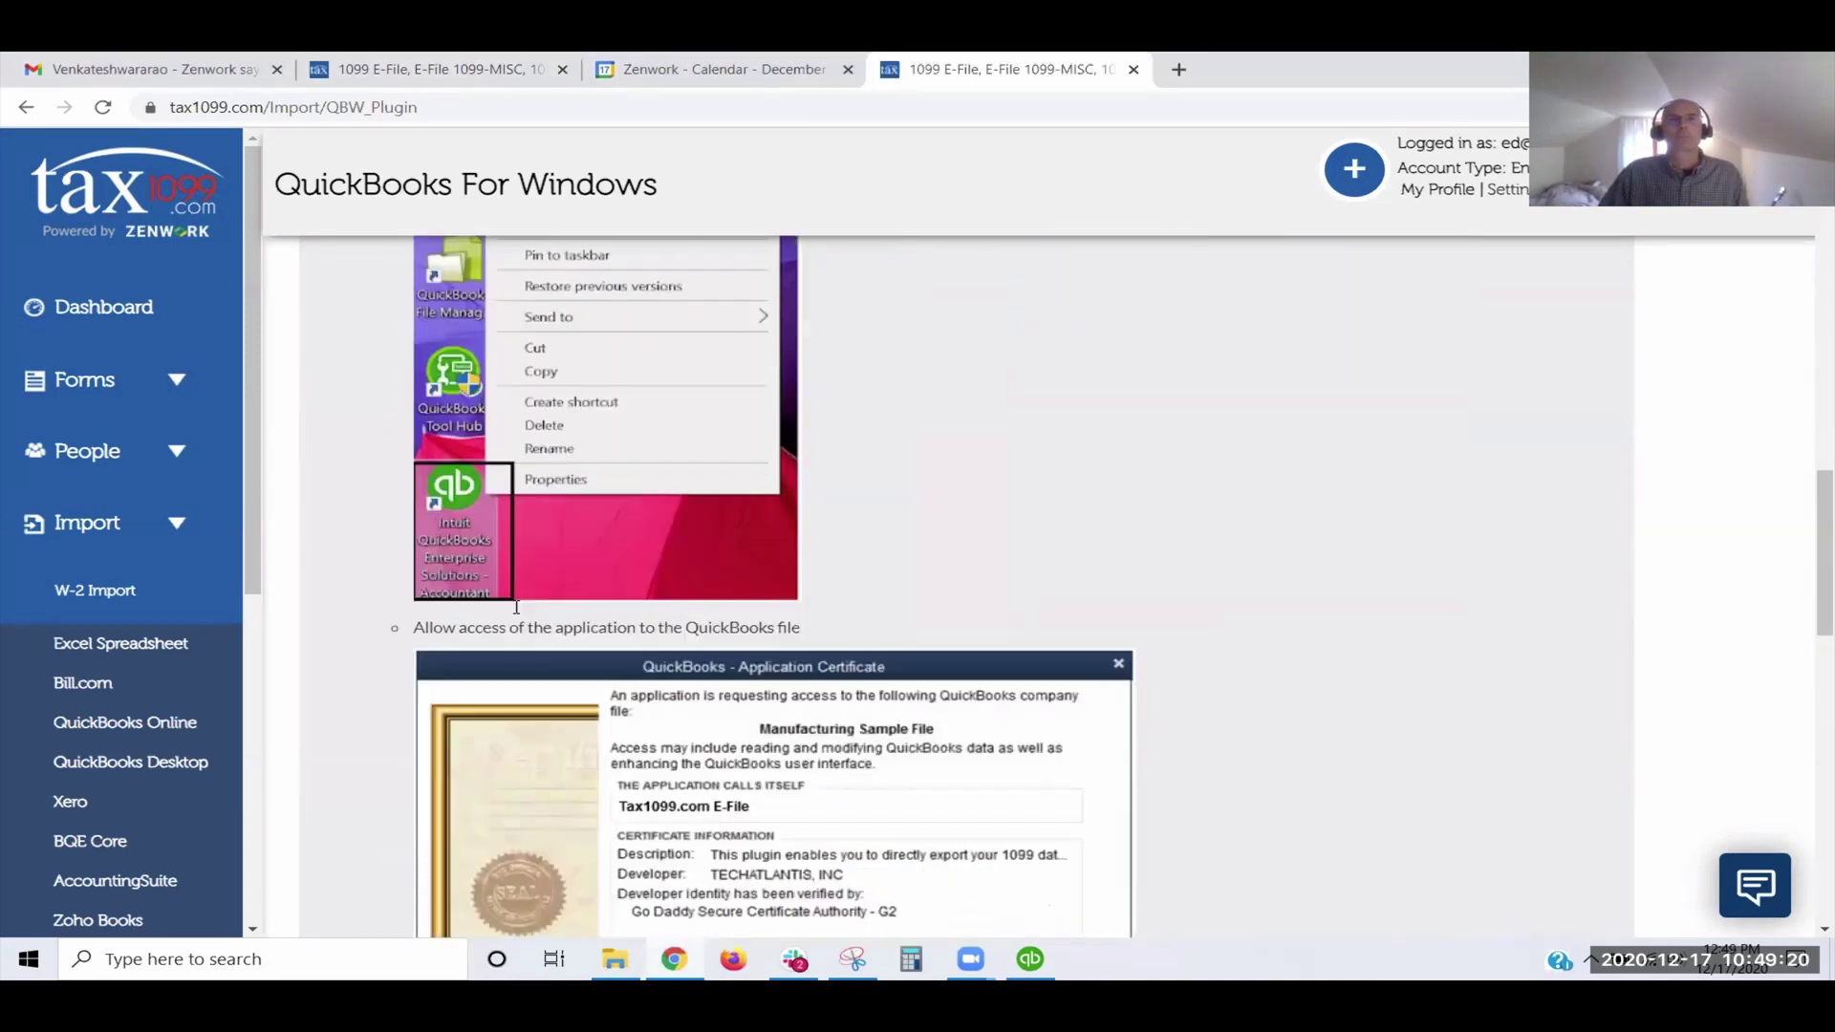
scroll(524, 612, down, 7)
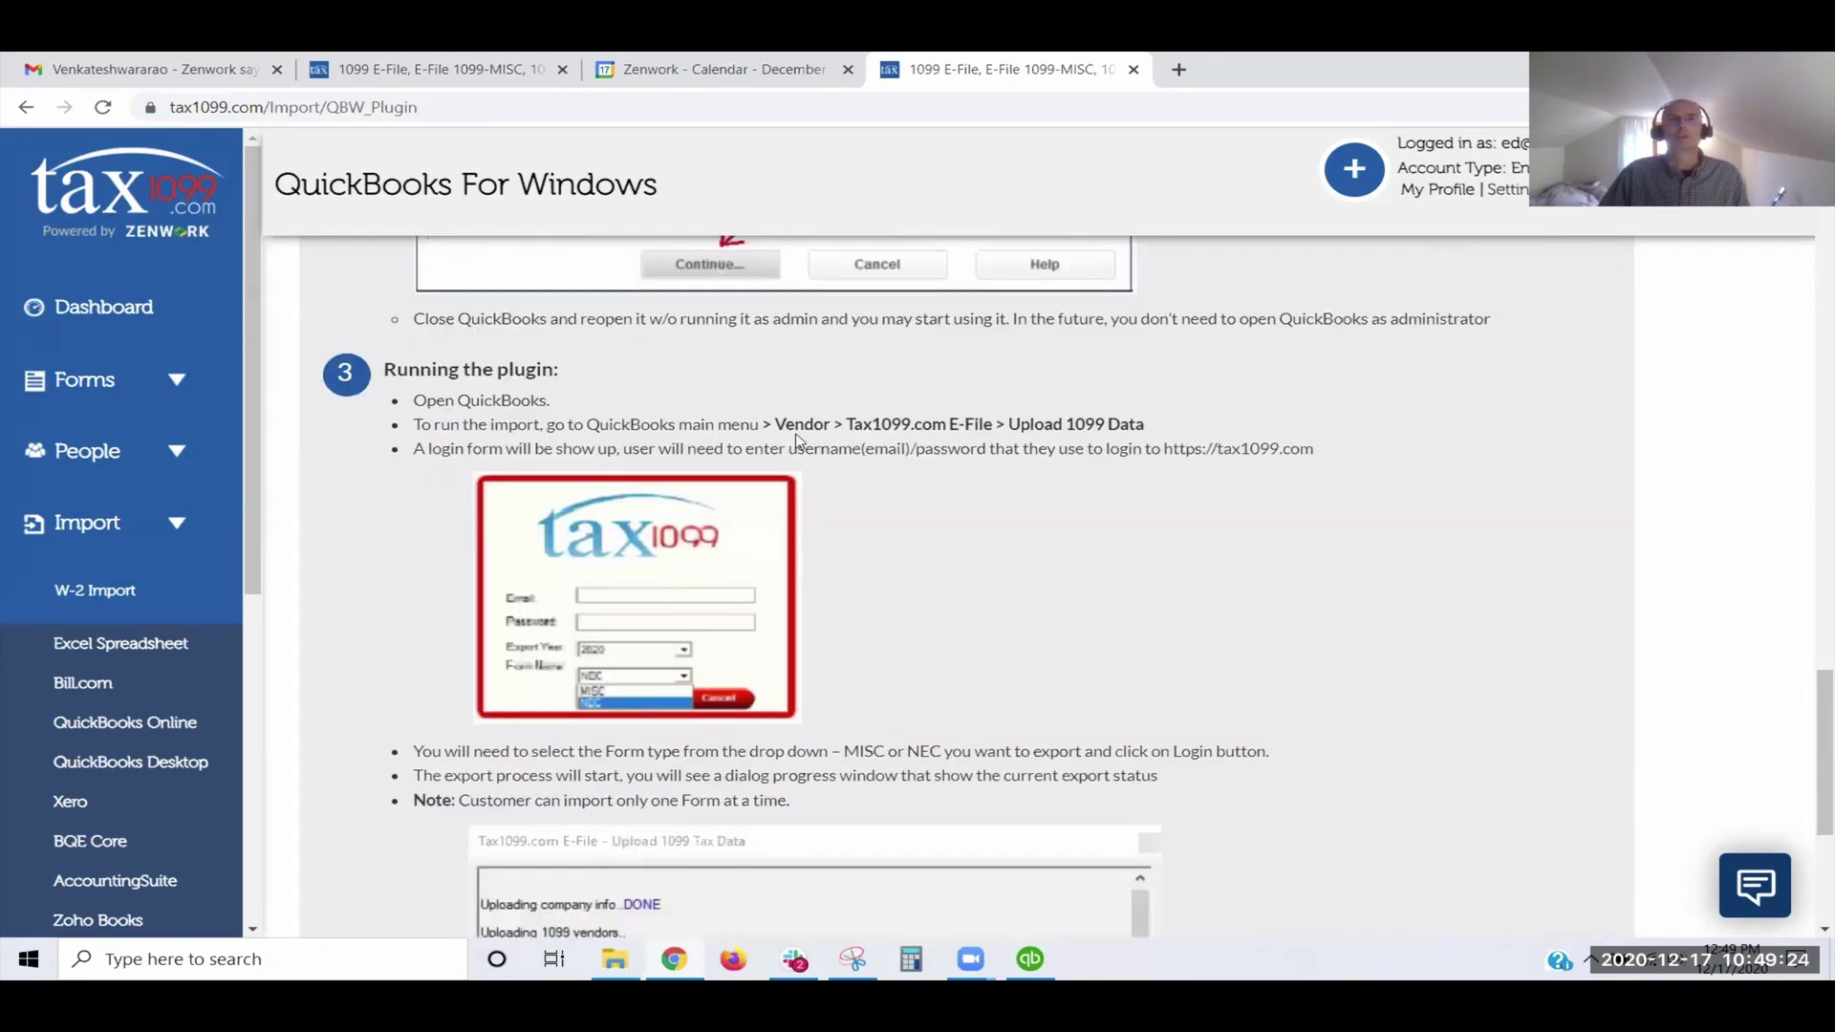
double_click(791, 449)
triple_click(798, 421)
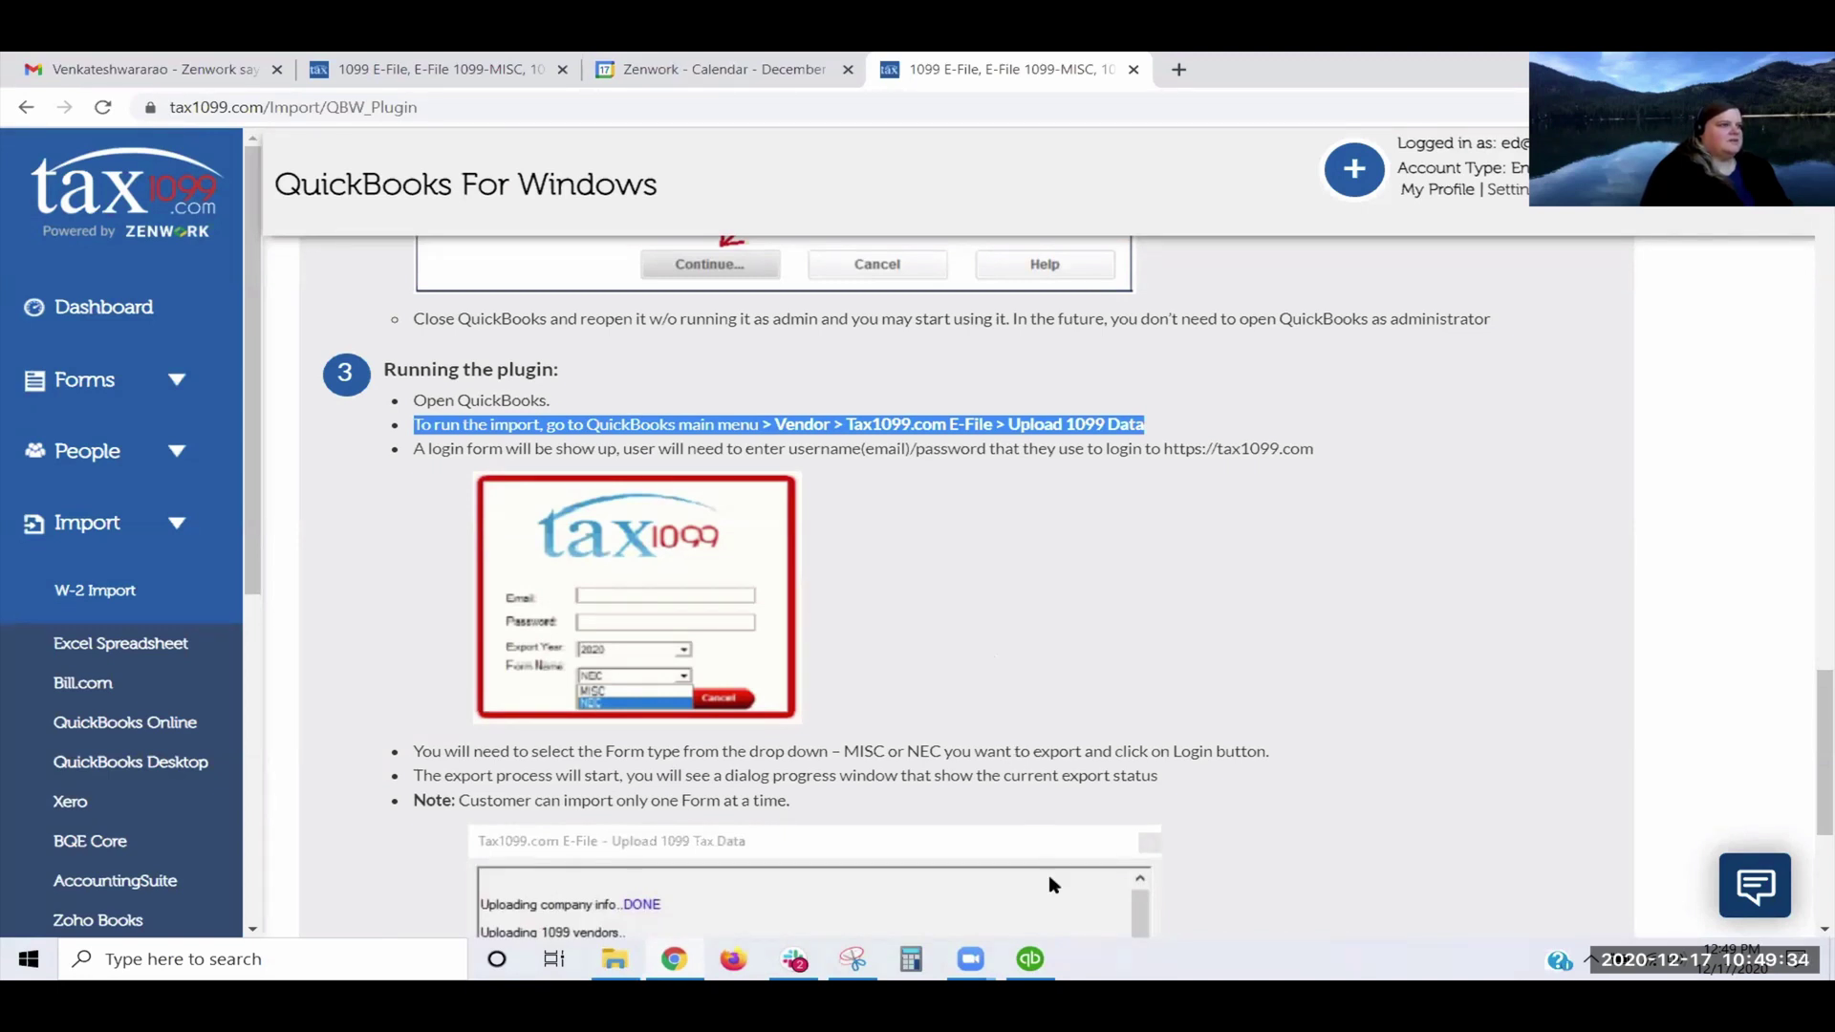
mouse_move(1029, 959)
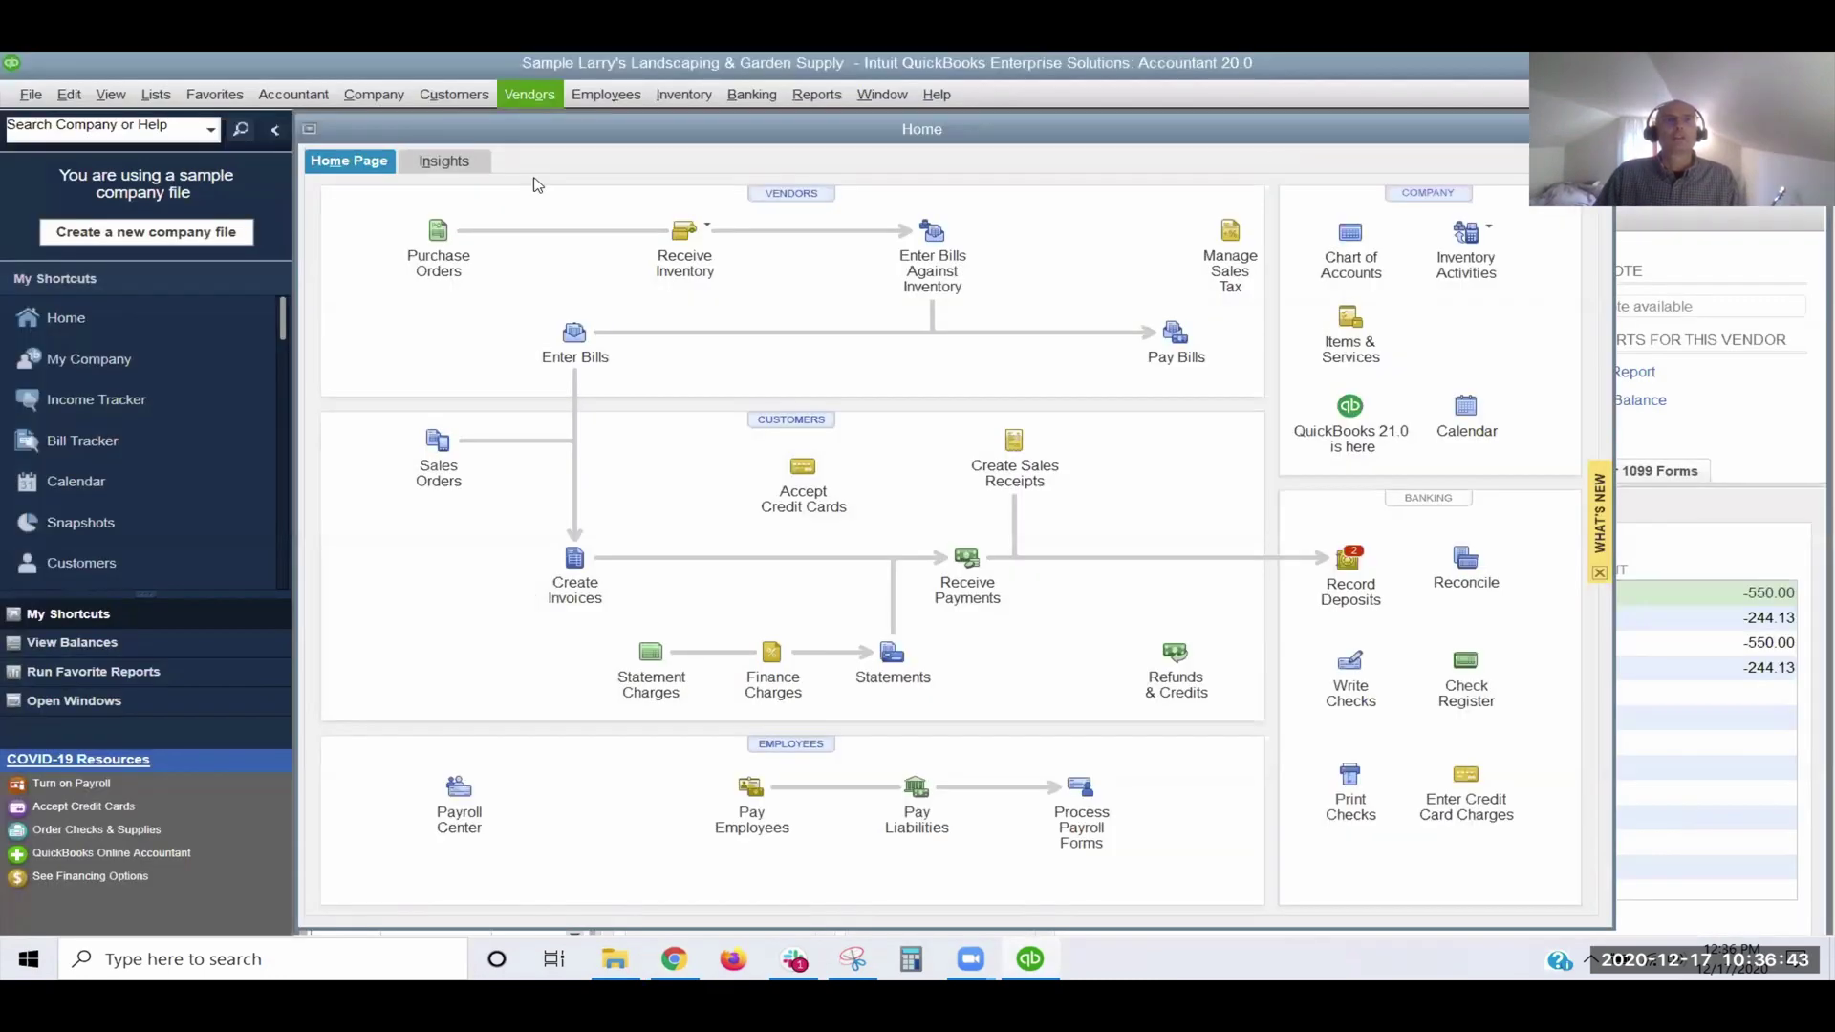
click(529, 93)
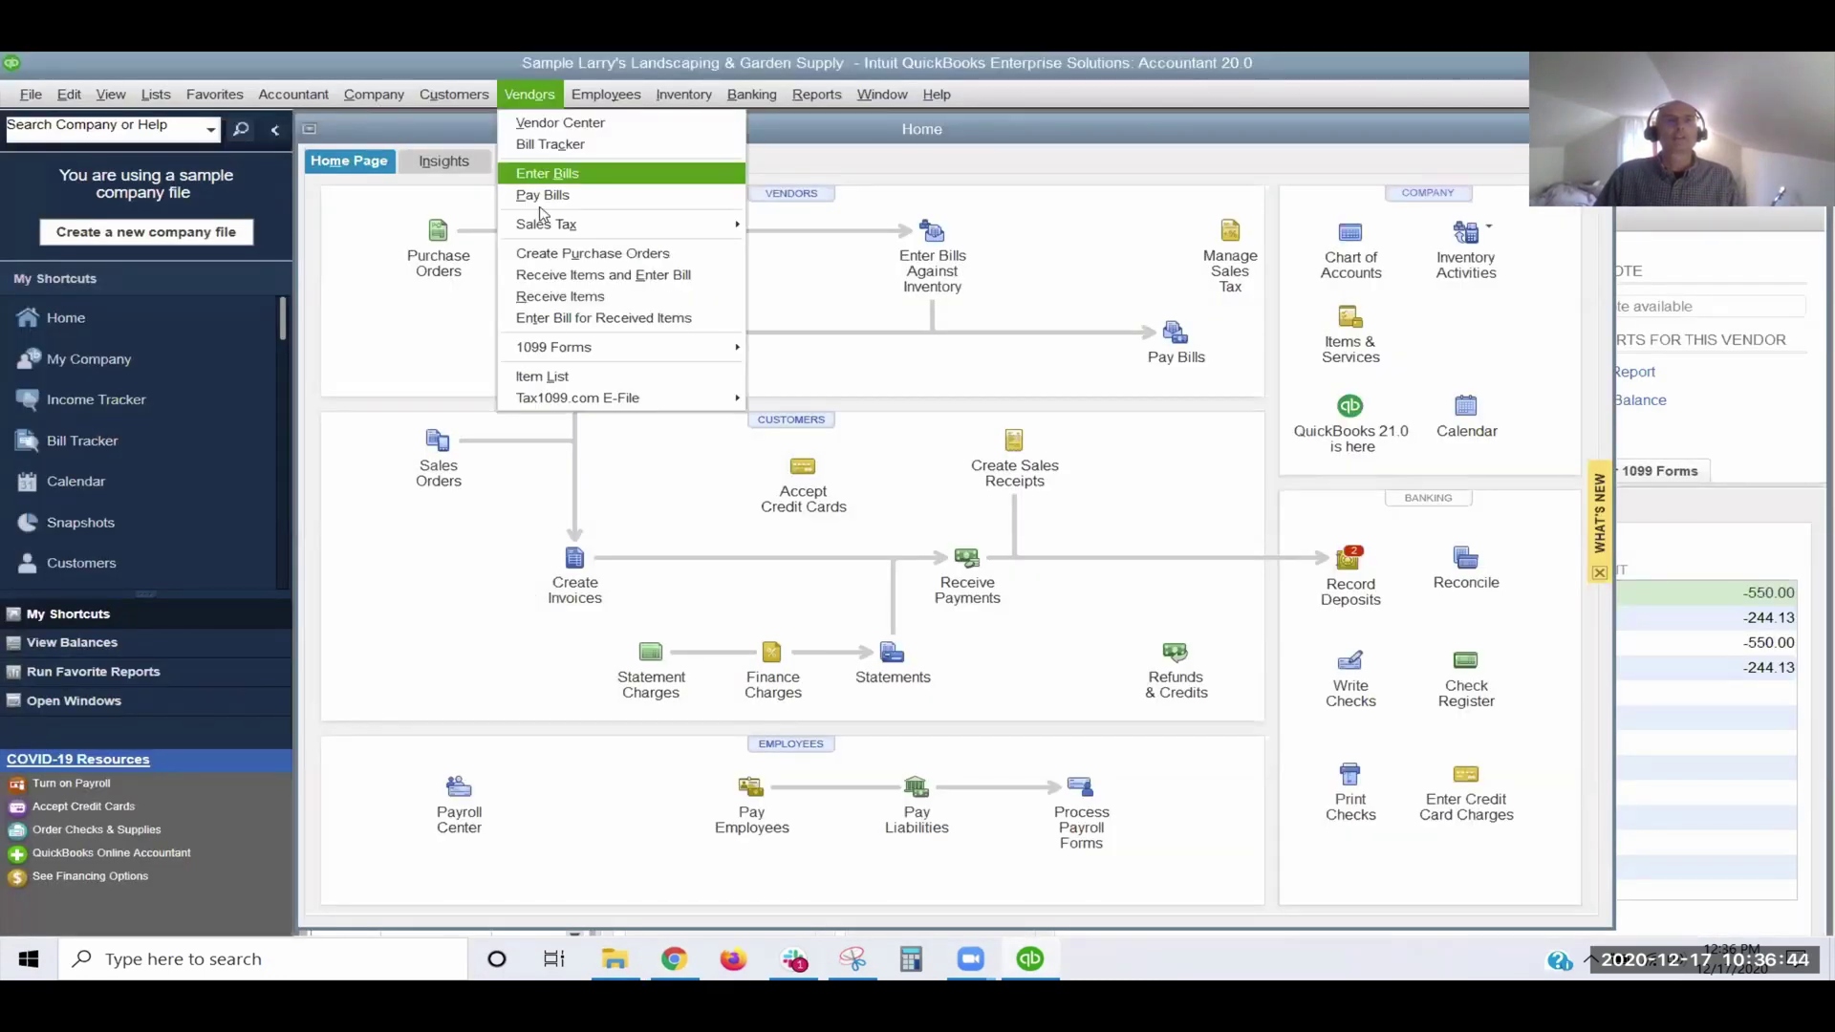
mouse_move(564, 404)
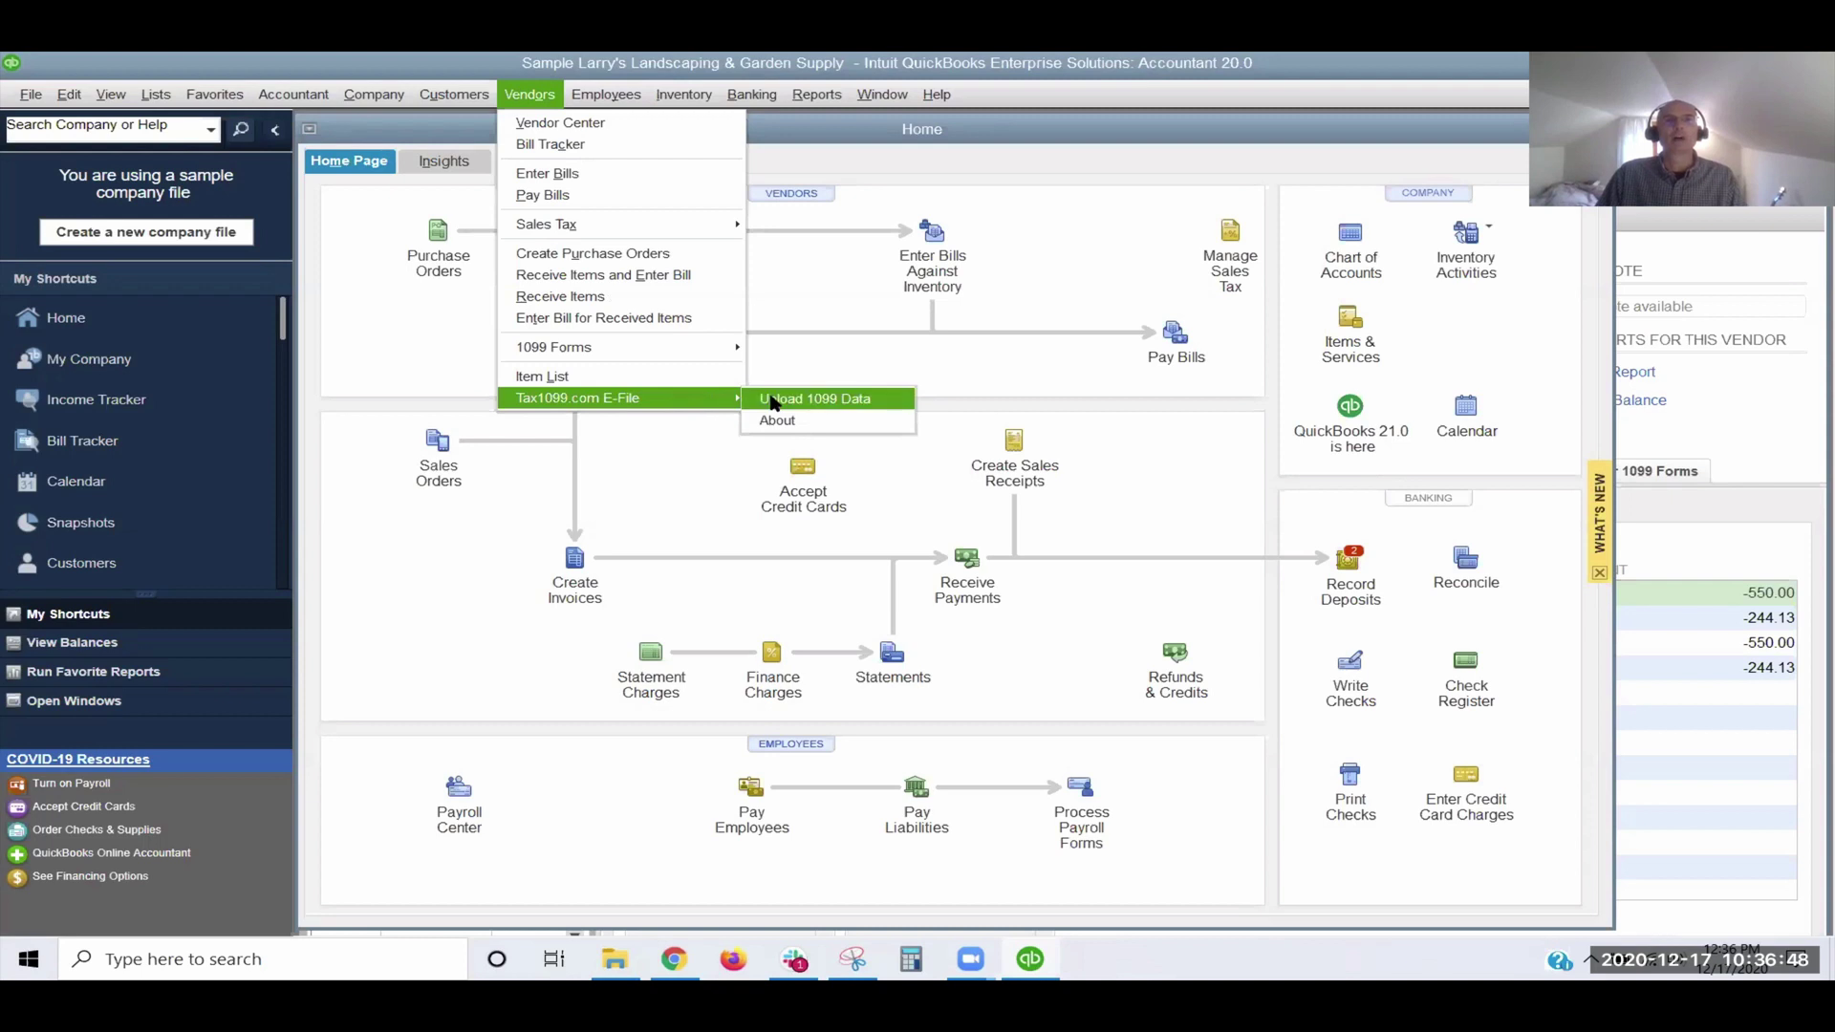
click(779, 421)
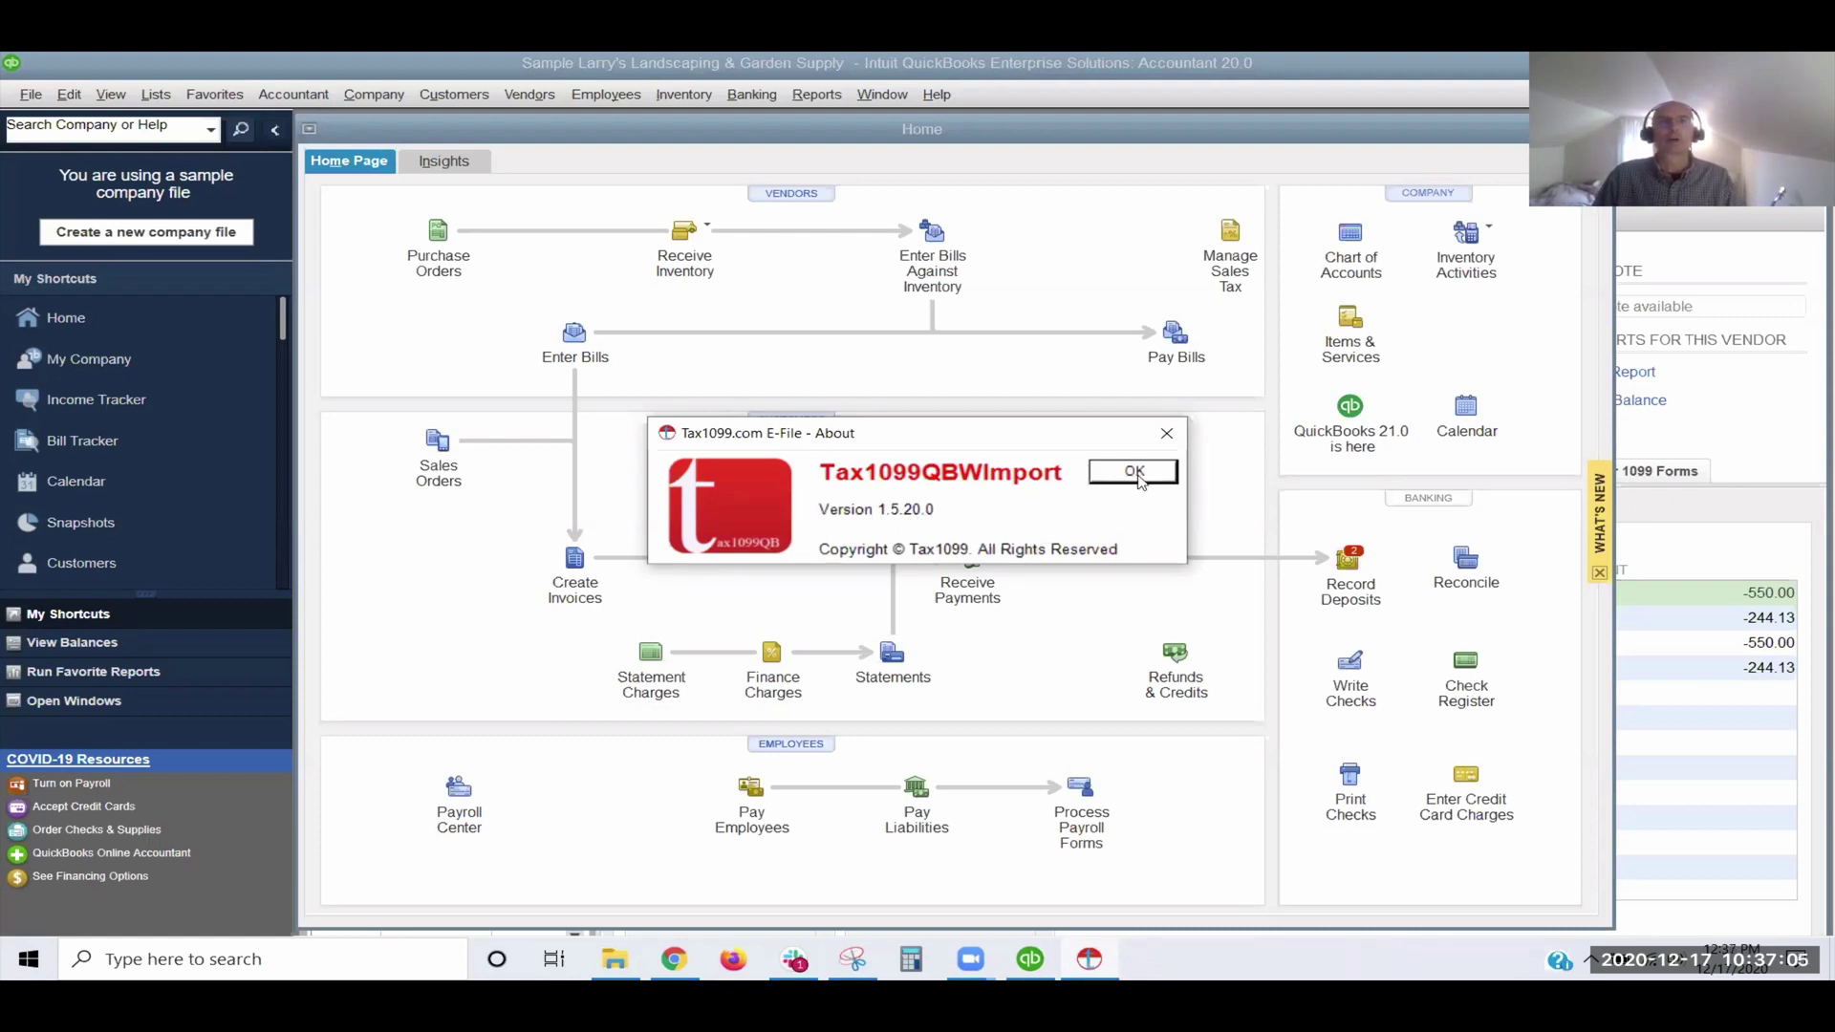
click(1136, 474)
click(529, 93)
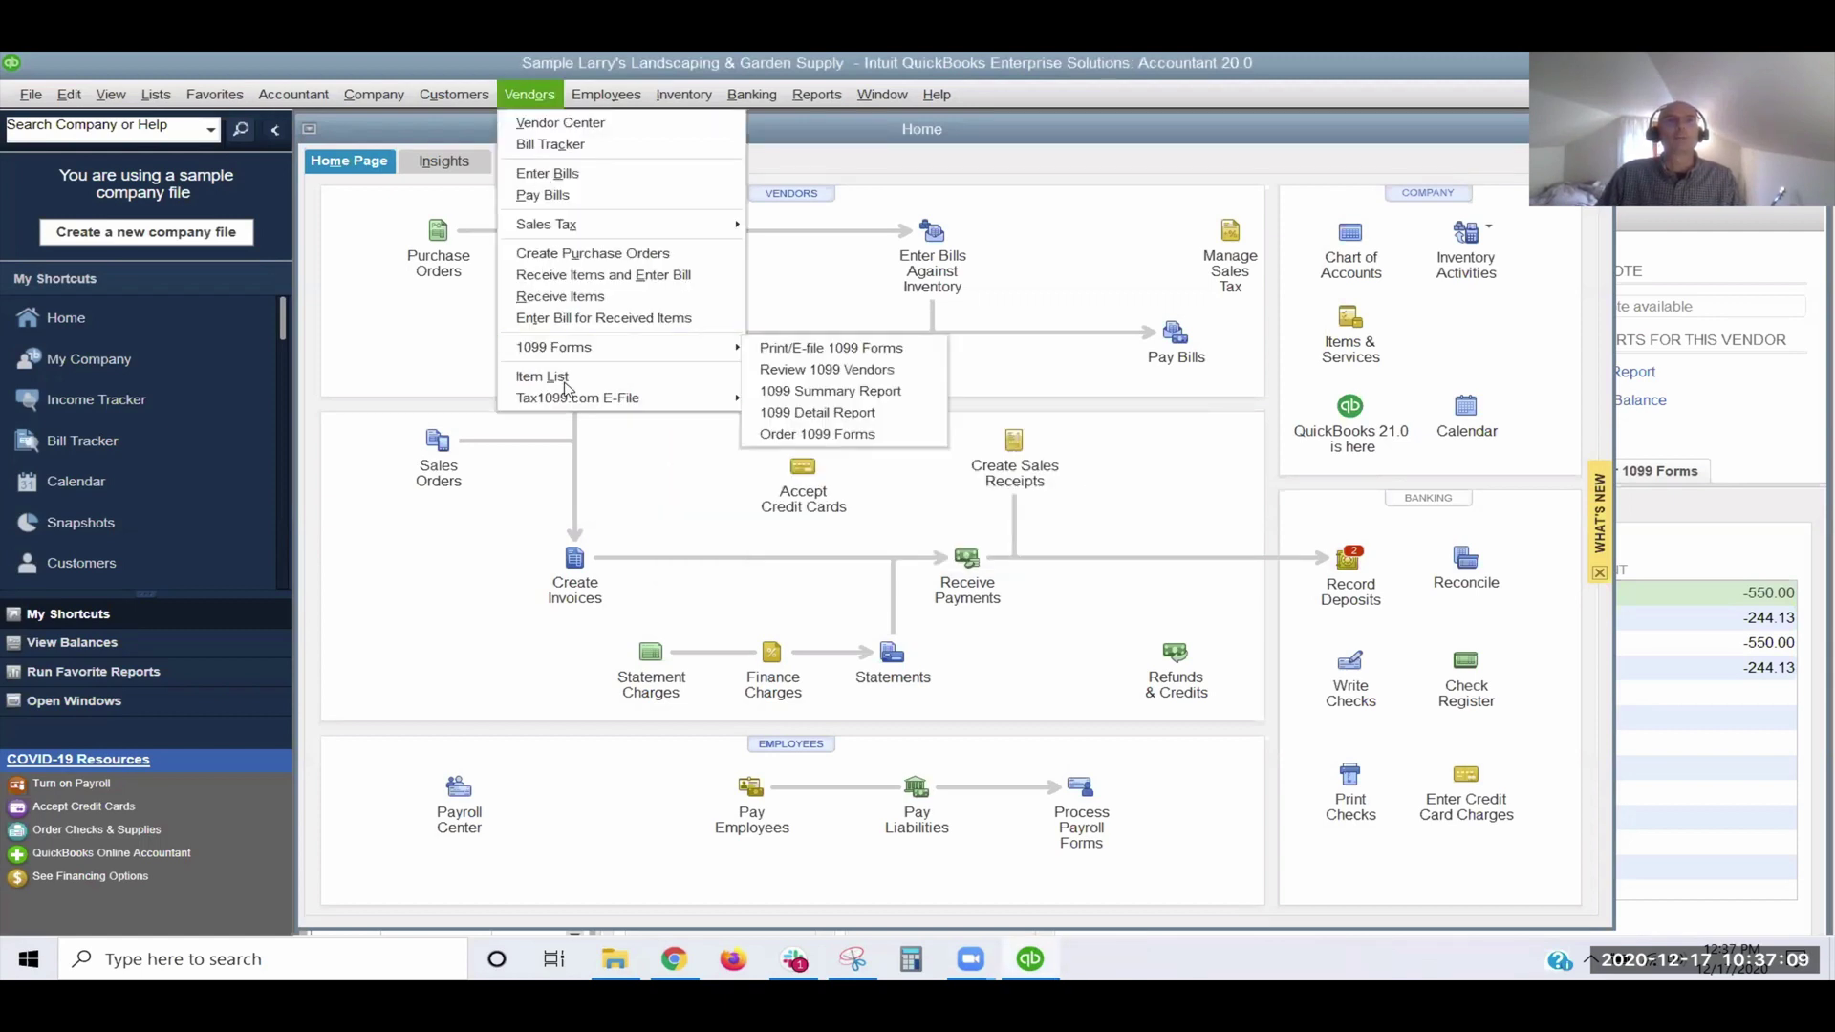
mouse_move(709, 399)
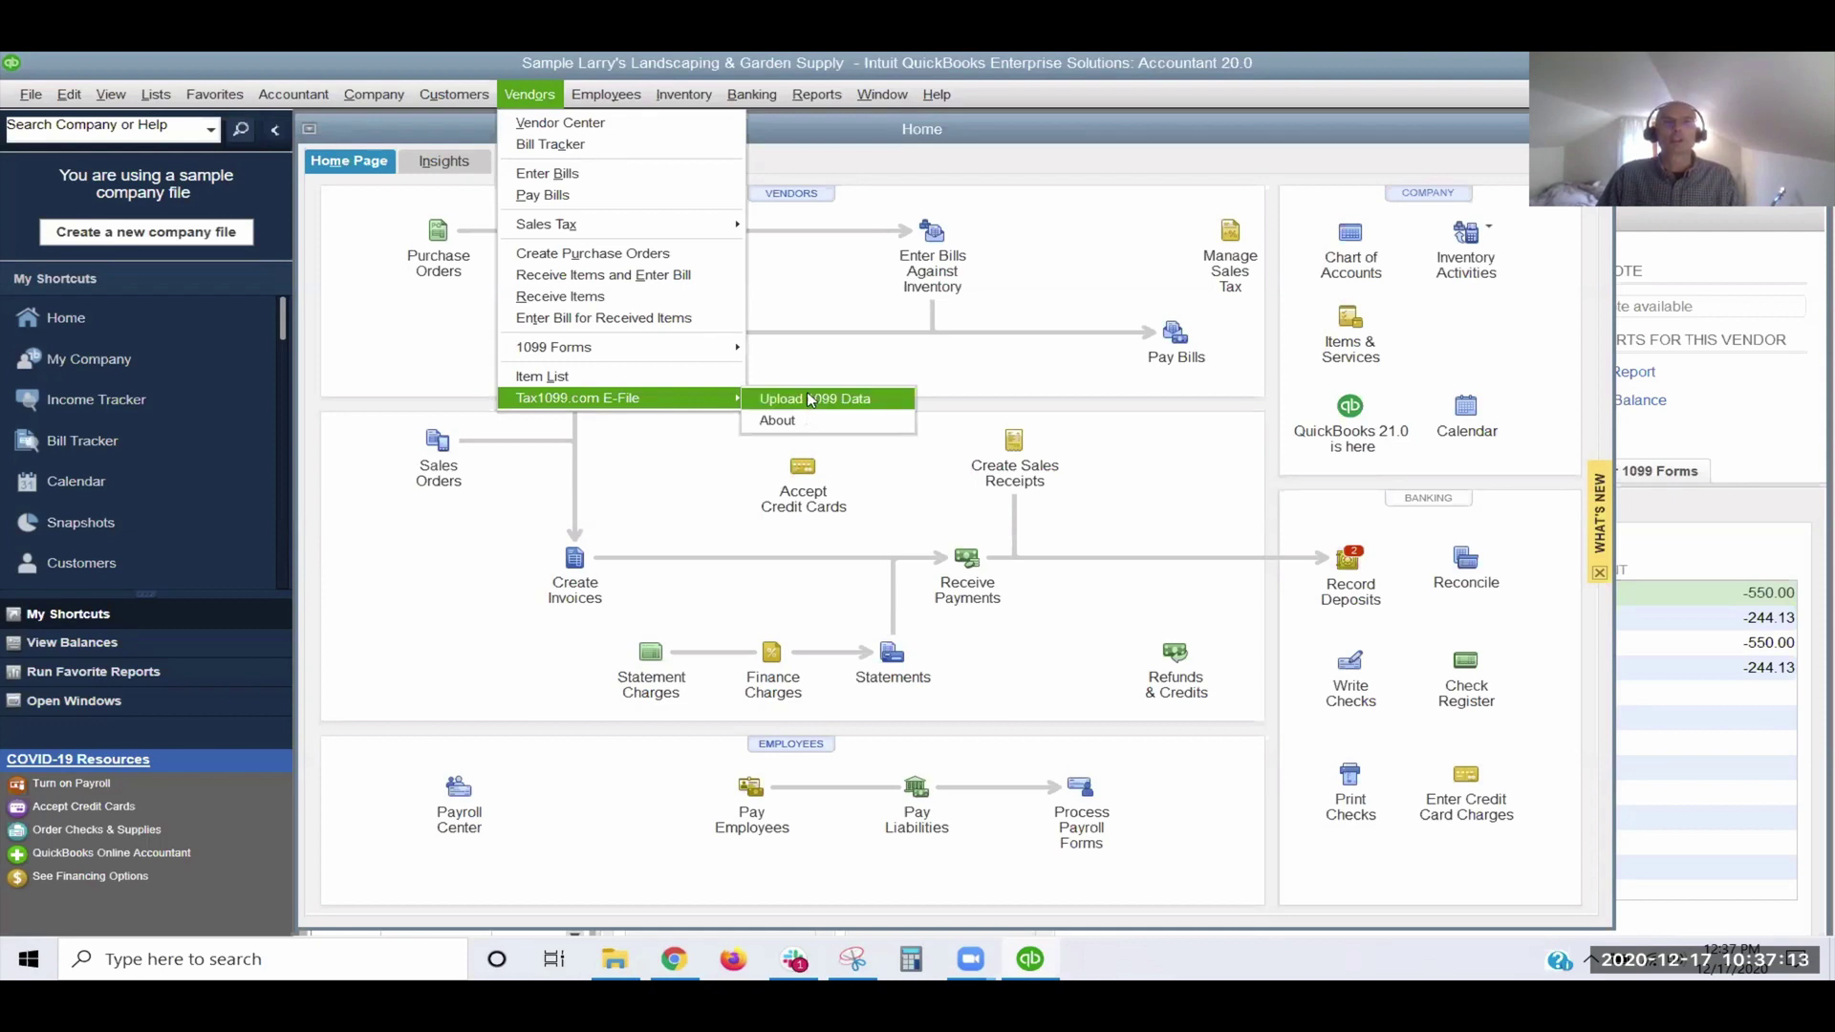
- Upload the 2020 1099-NEC data to Tax1099.com, logging in with the account email and password
click(810, 400)
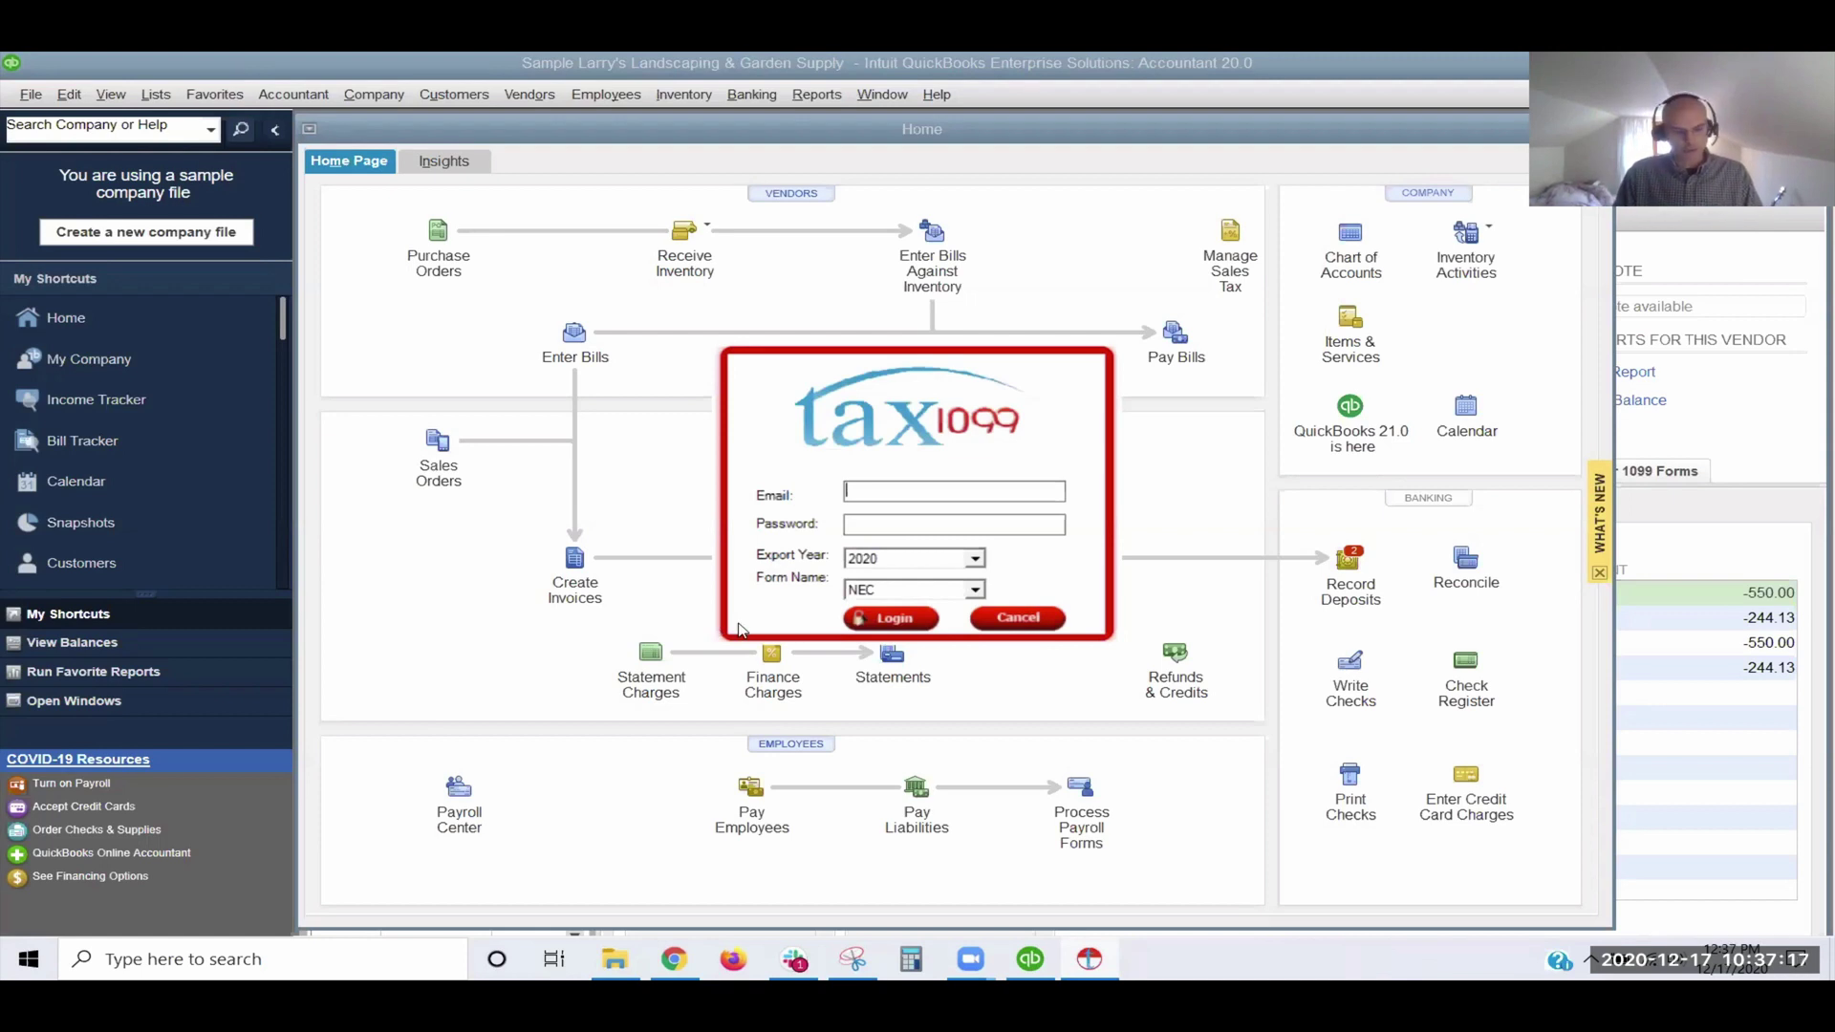
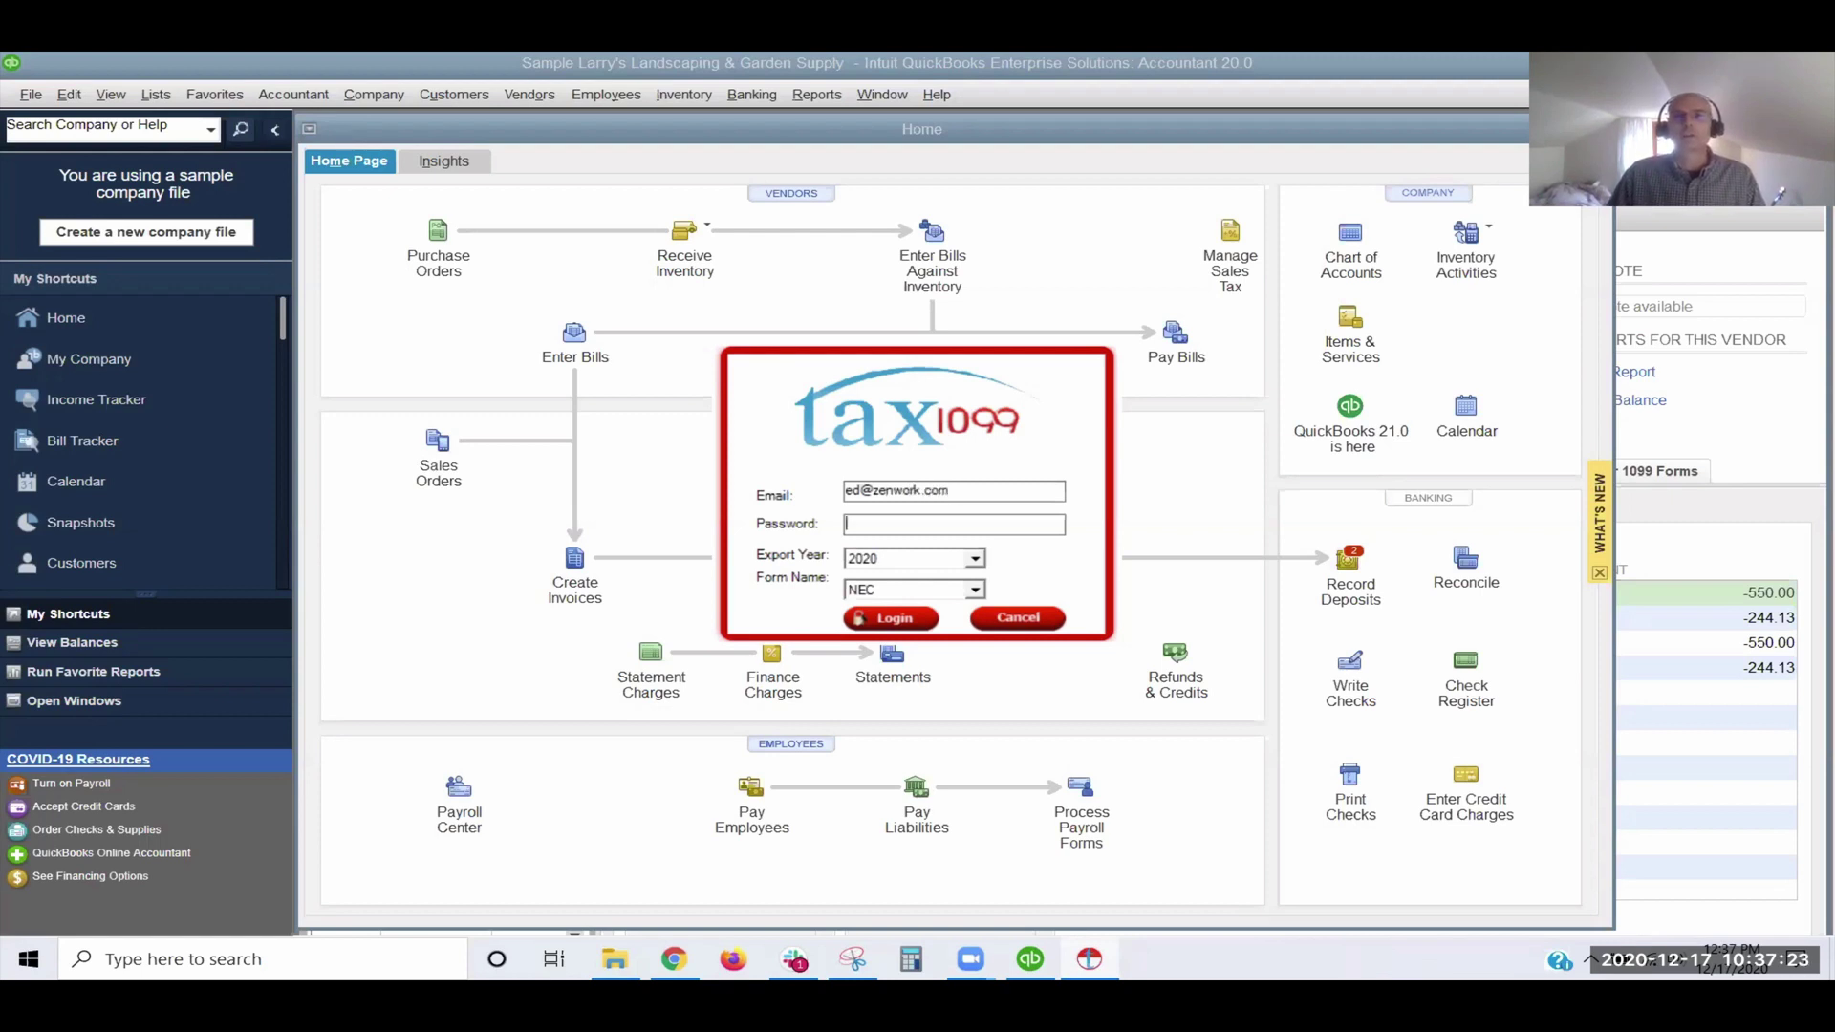
text(*********)
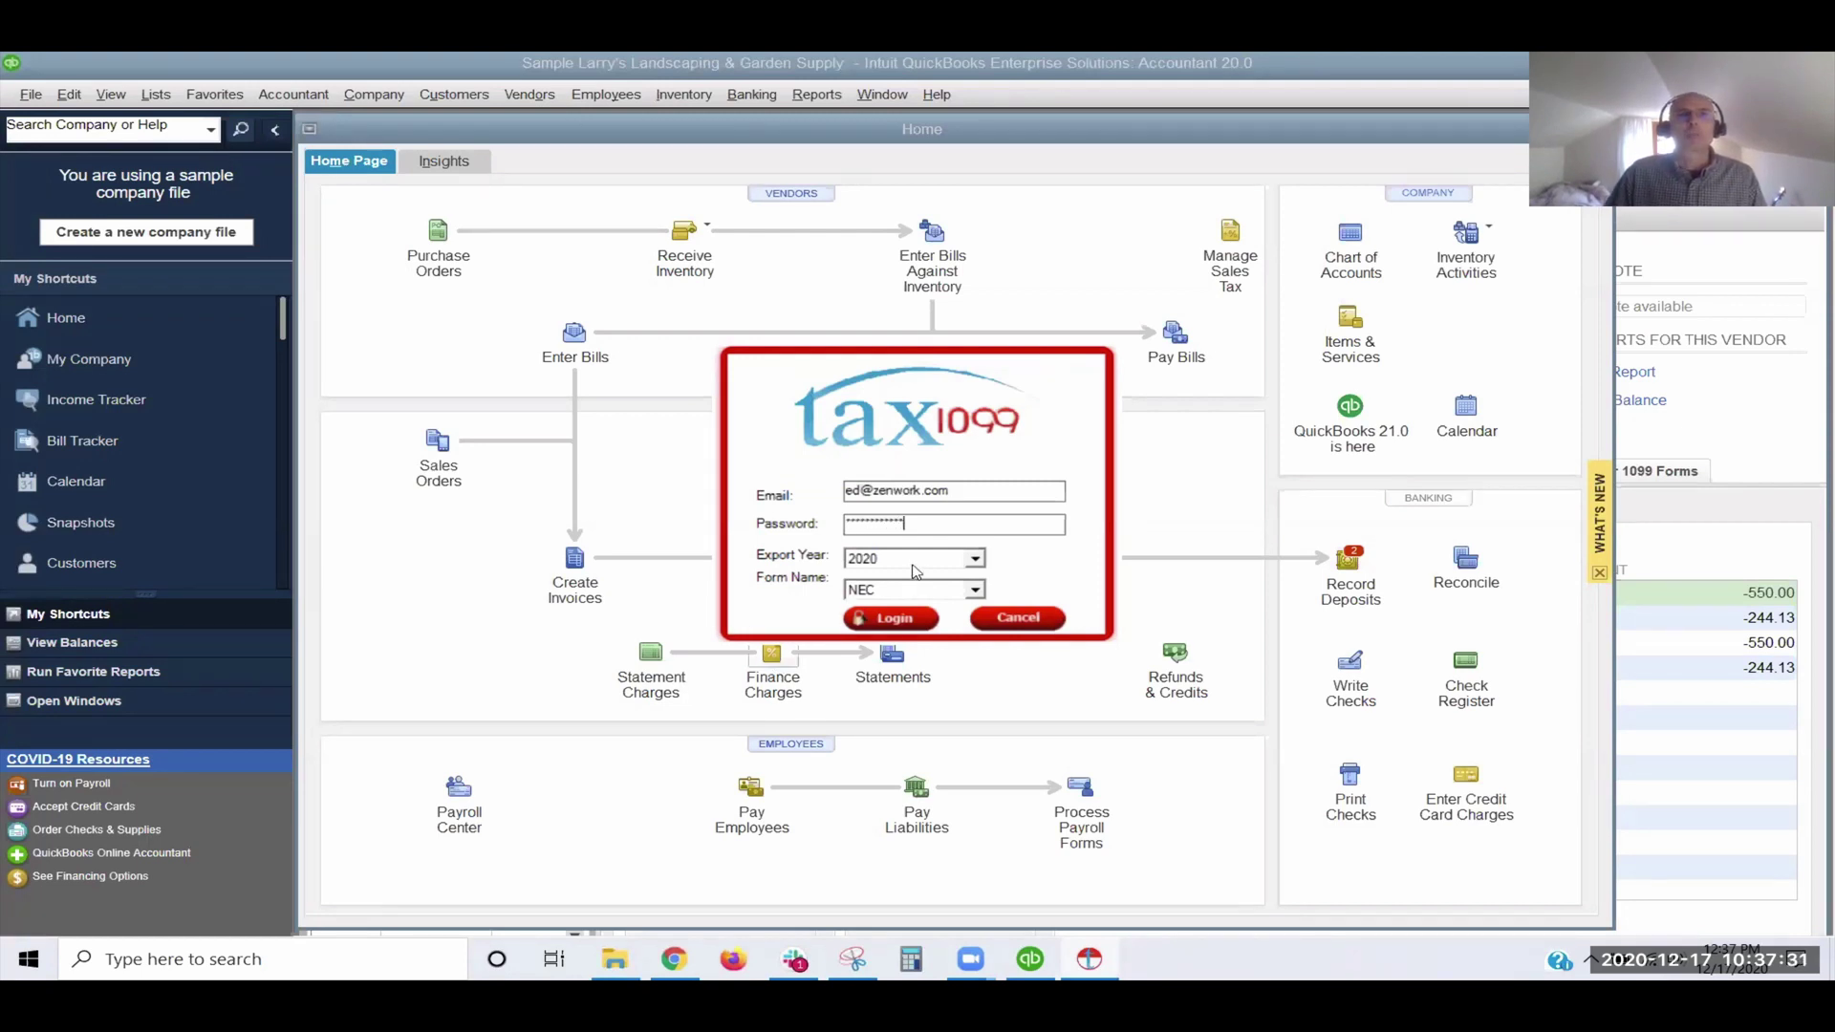
click(974, 562)
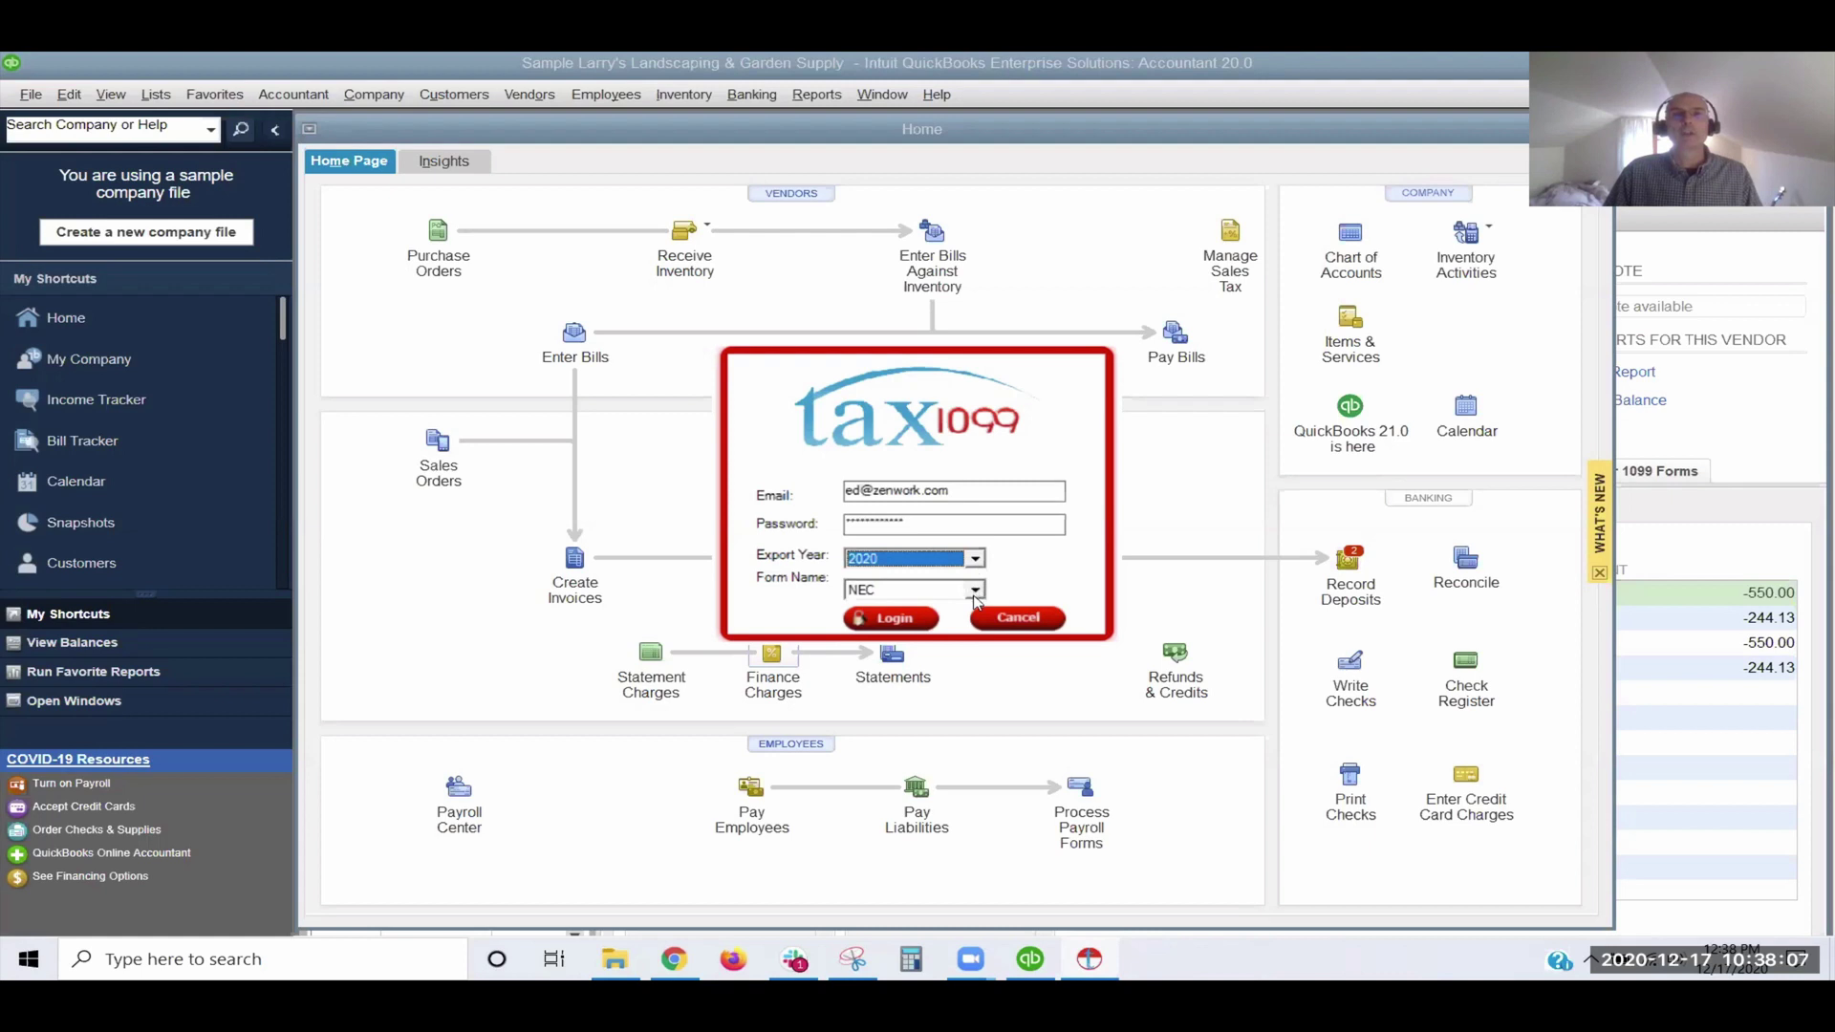
click(975, 590)
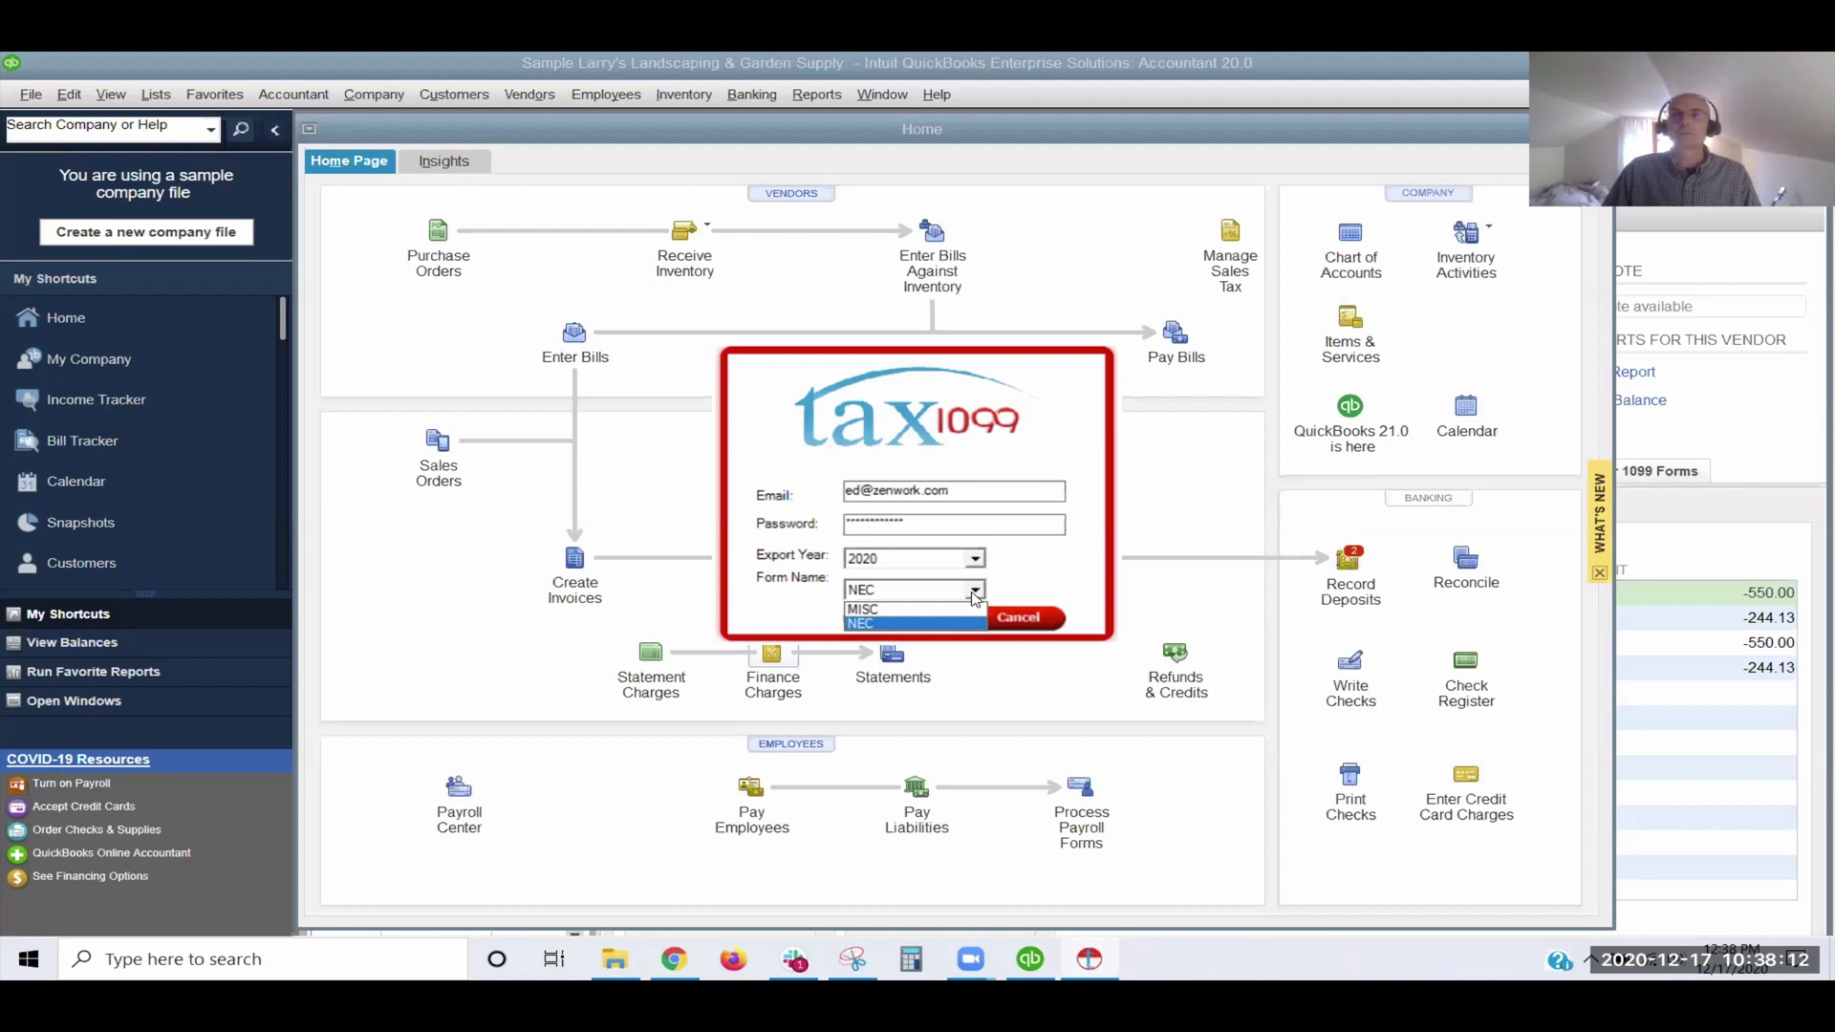
click(973, 593)
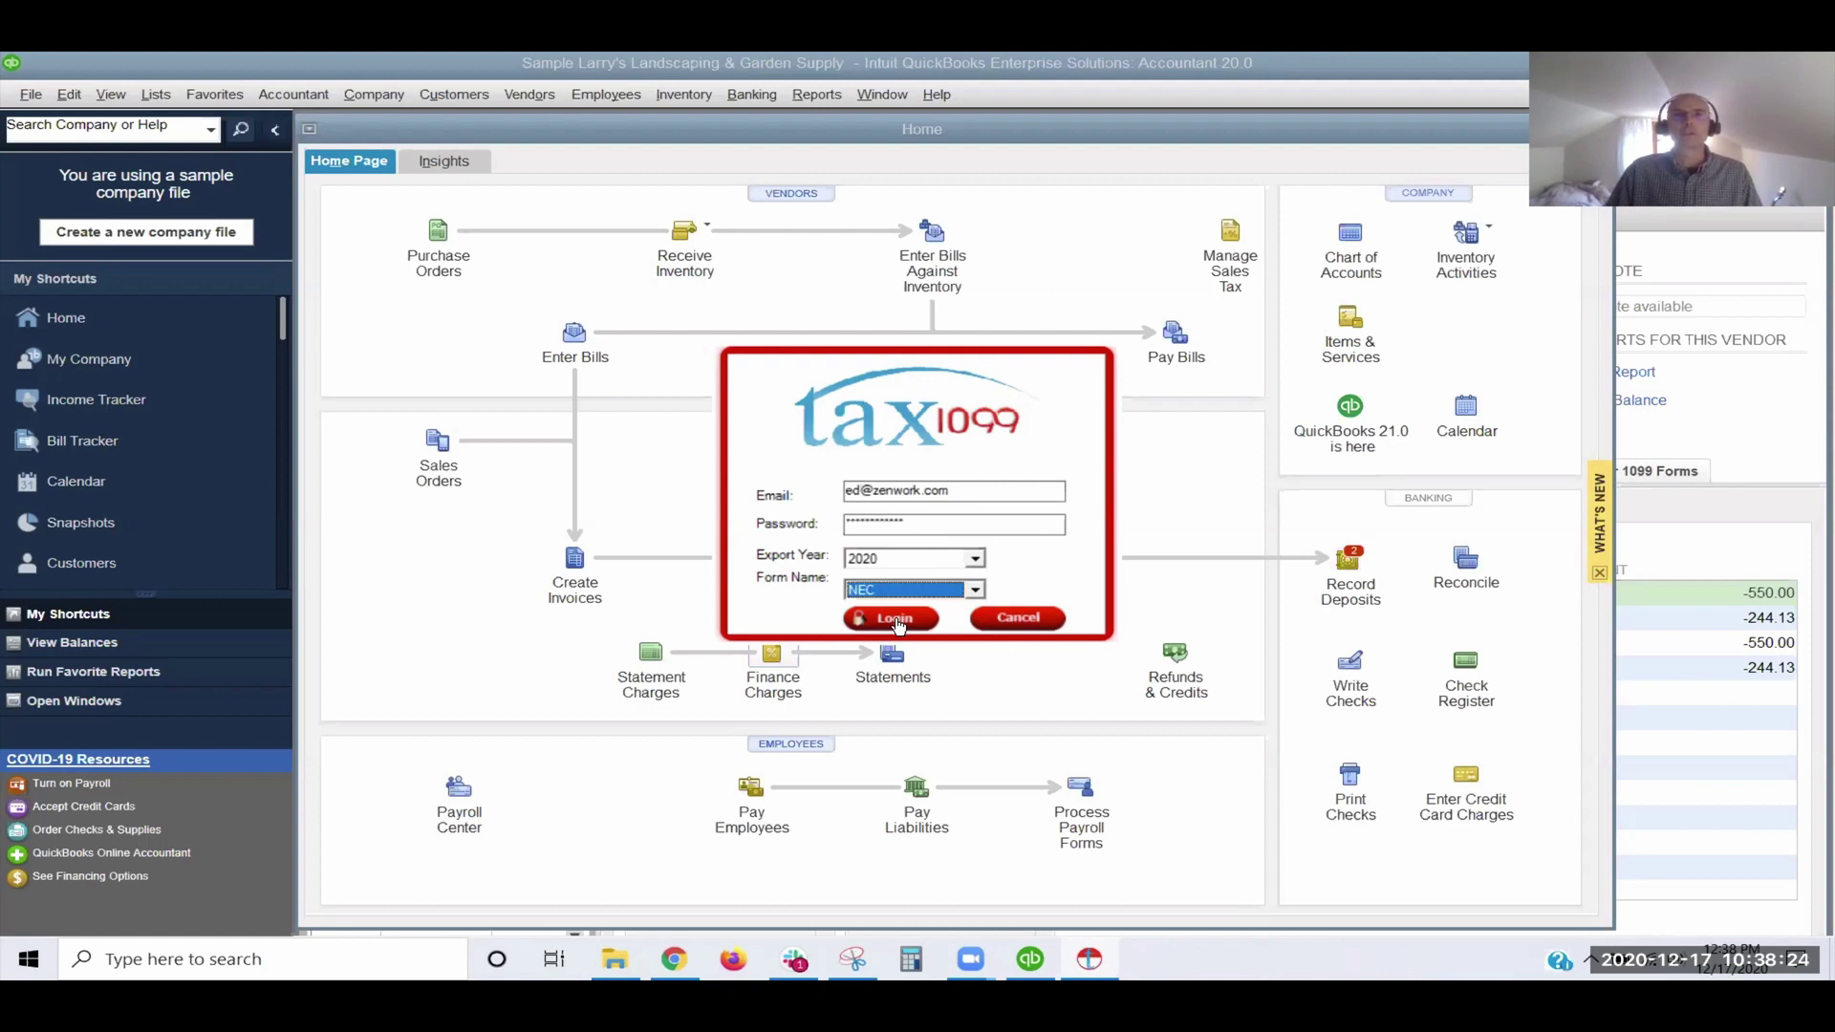
click(899, 625)
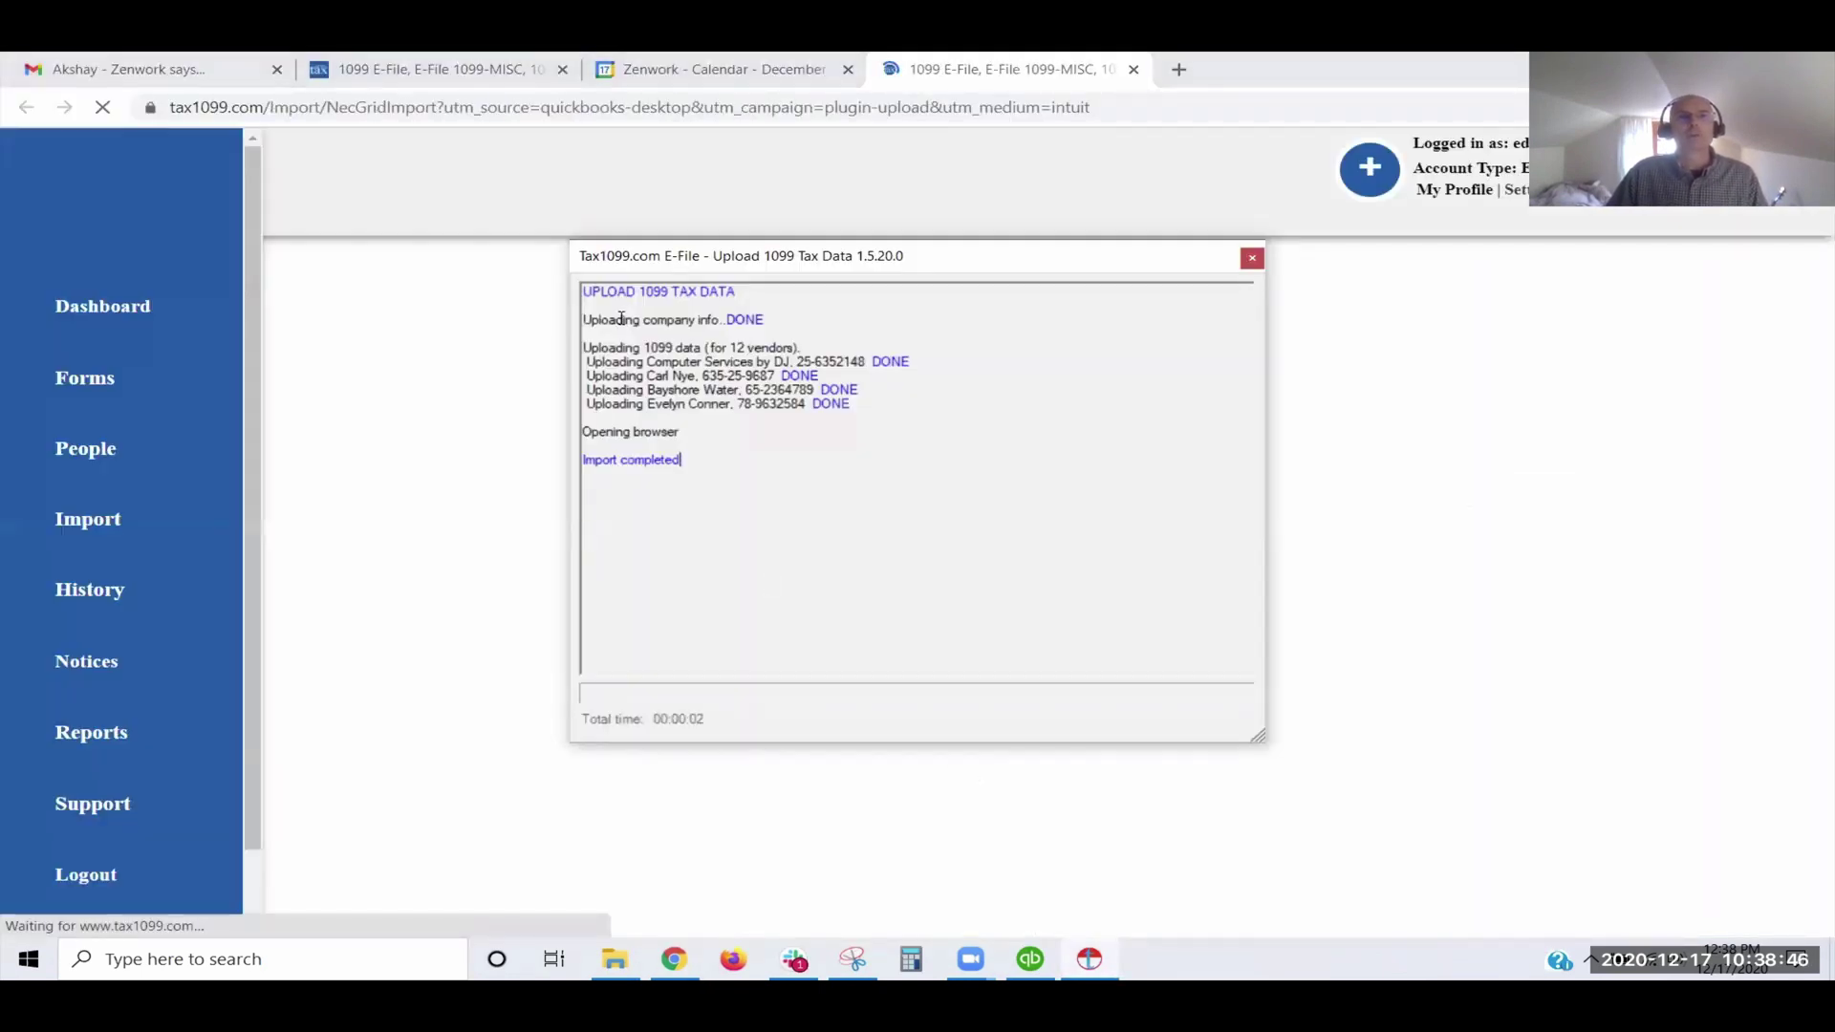
- Review the upload log confirming the company info and vendor 1099 data uploads succeeded
triple_click(799, 336)
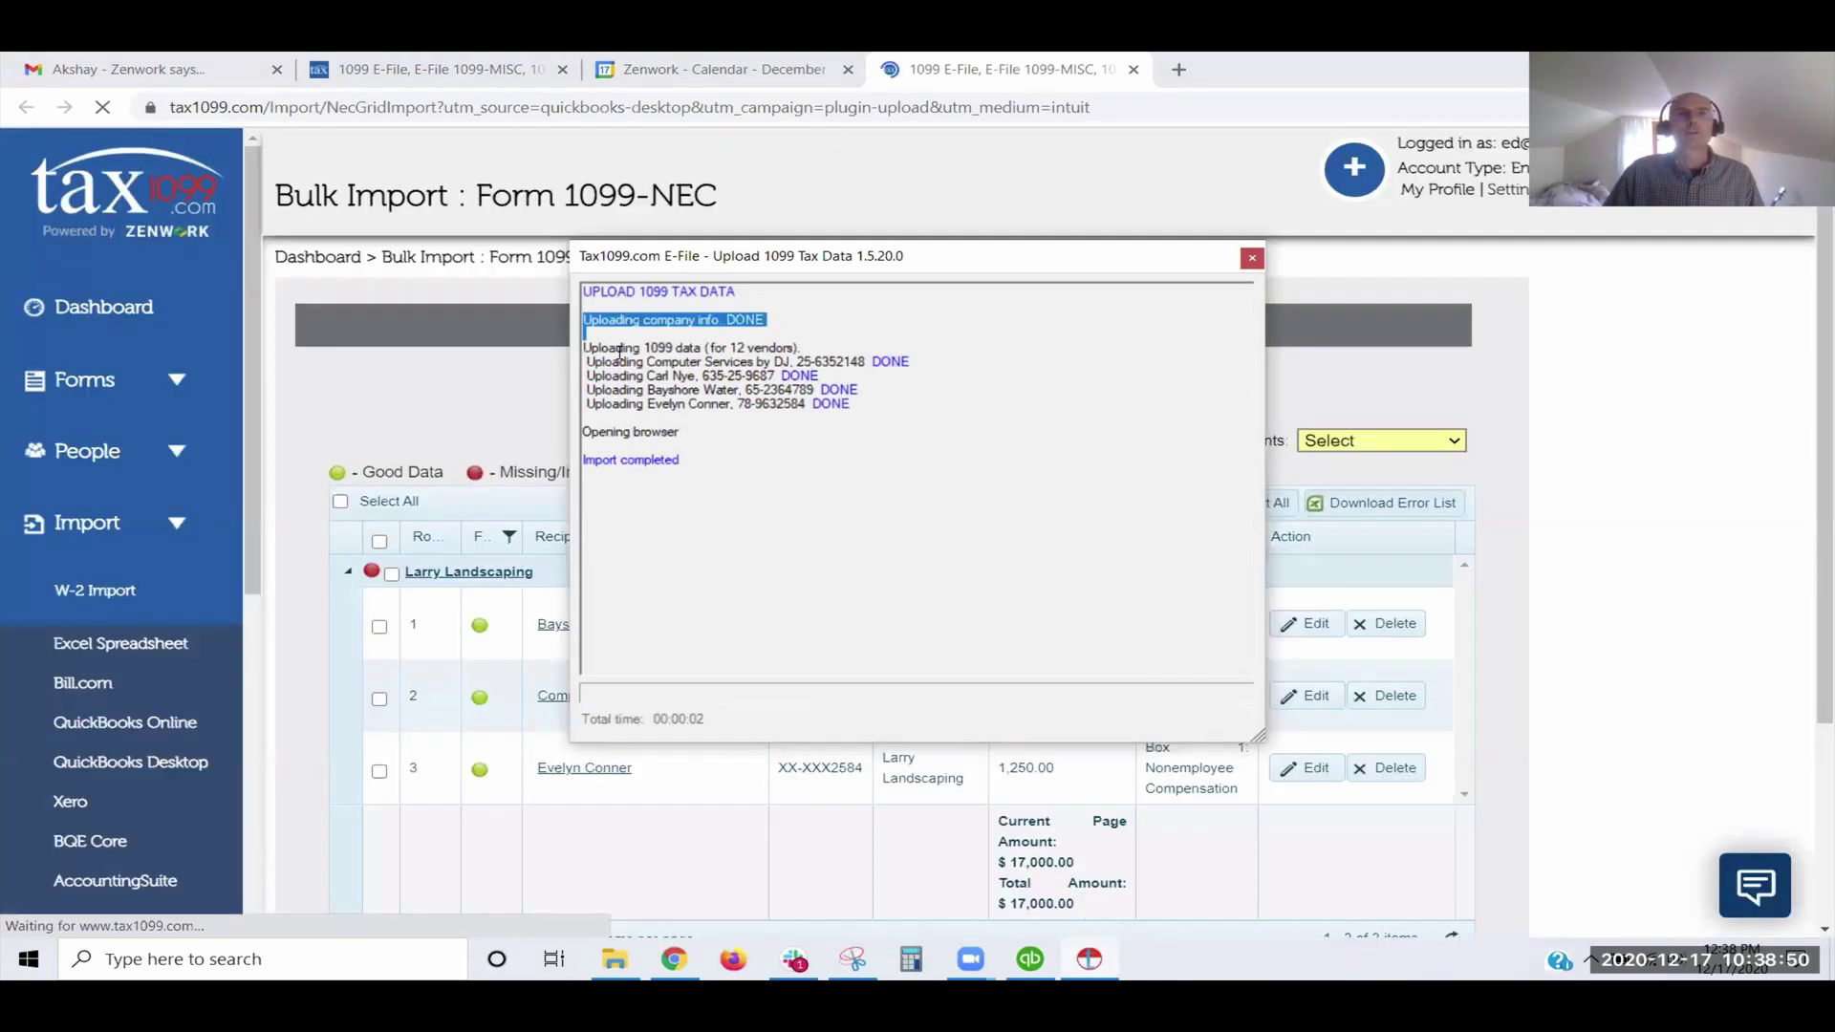
triple_click(620, 350)
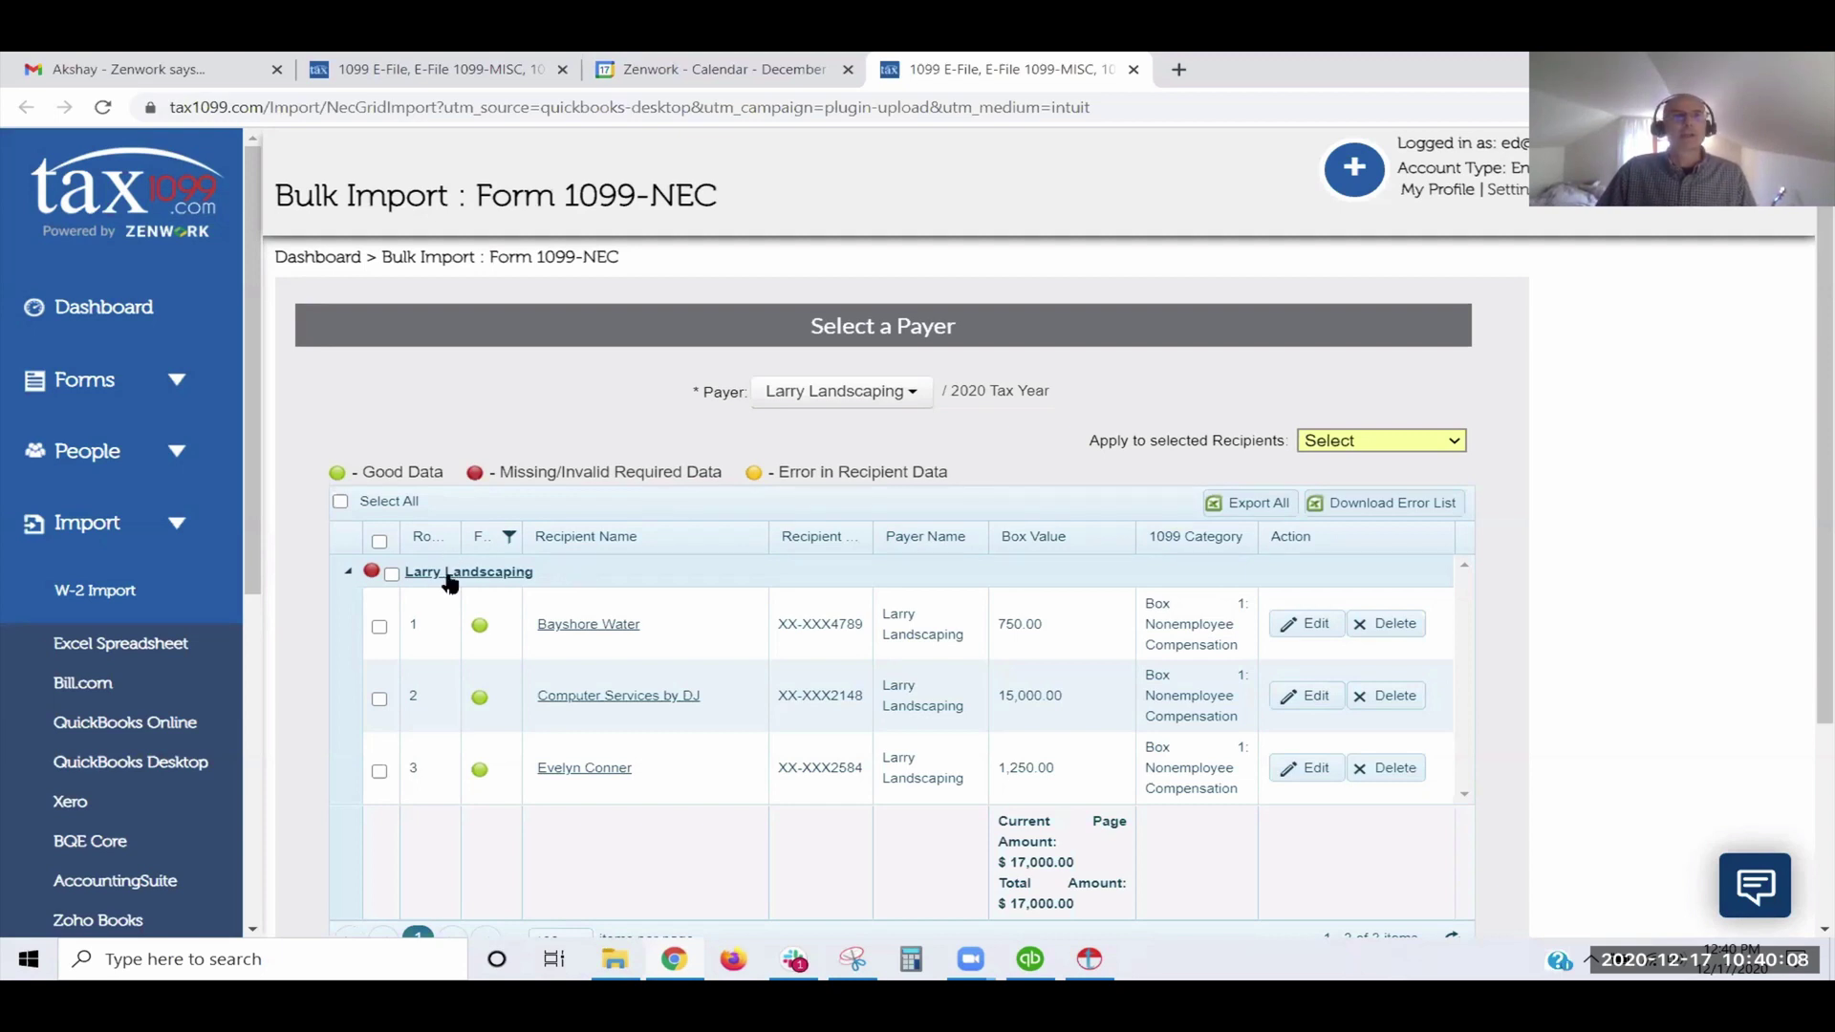
- Enter the missing phone number in Larry Landscaping's payer details and save the update
click(509, 579)
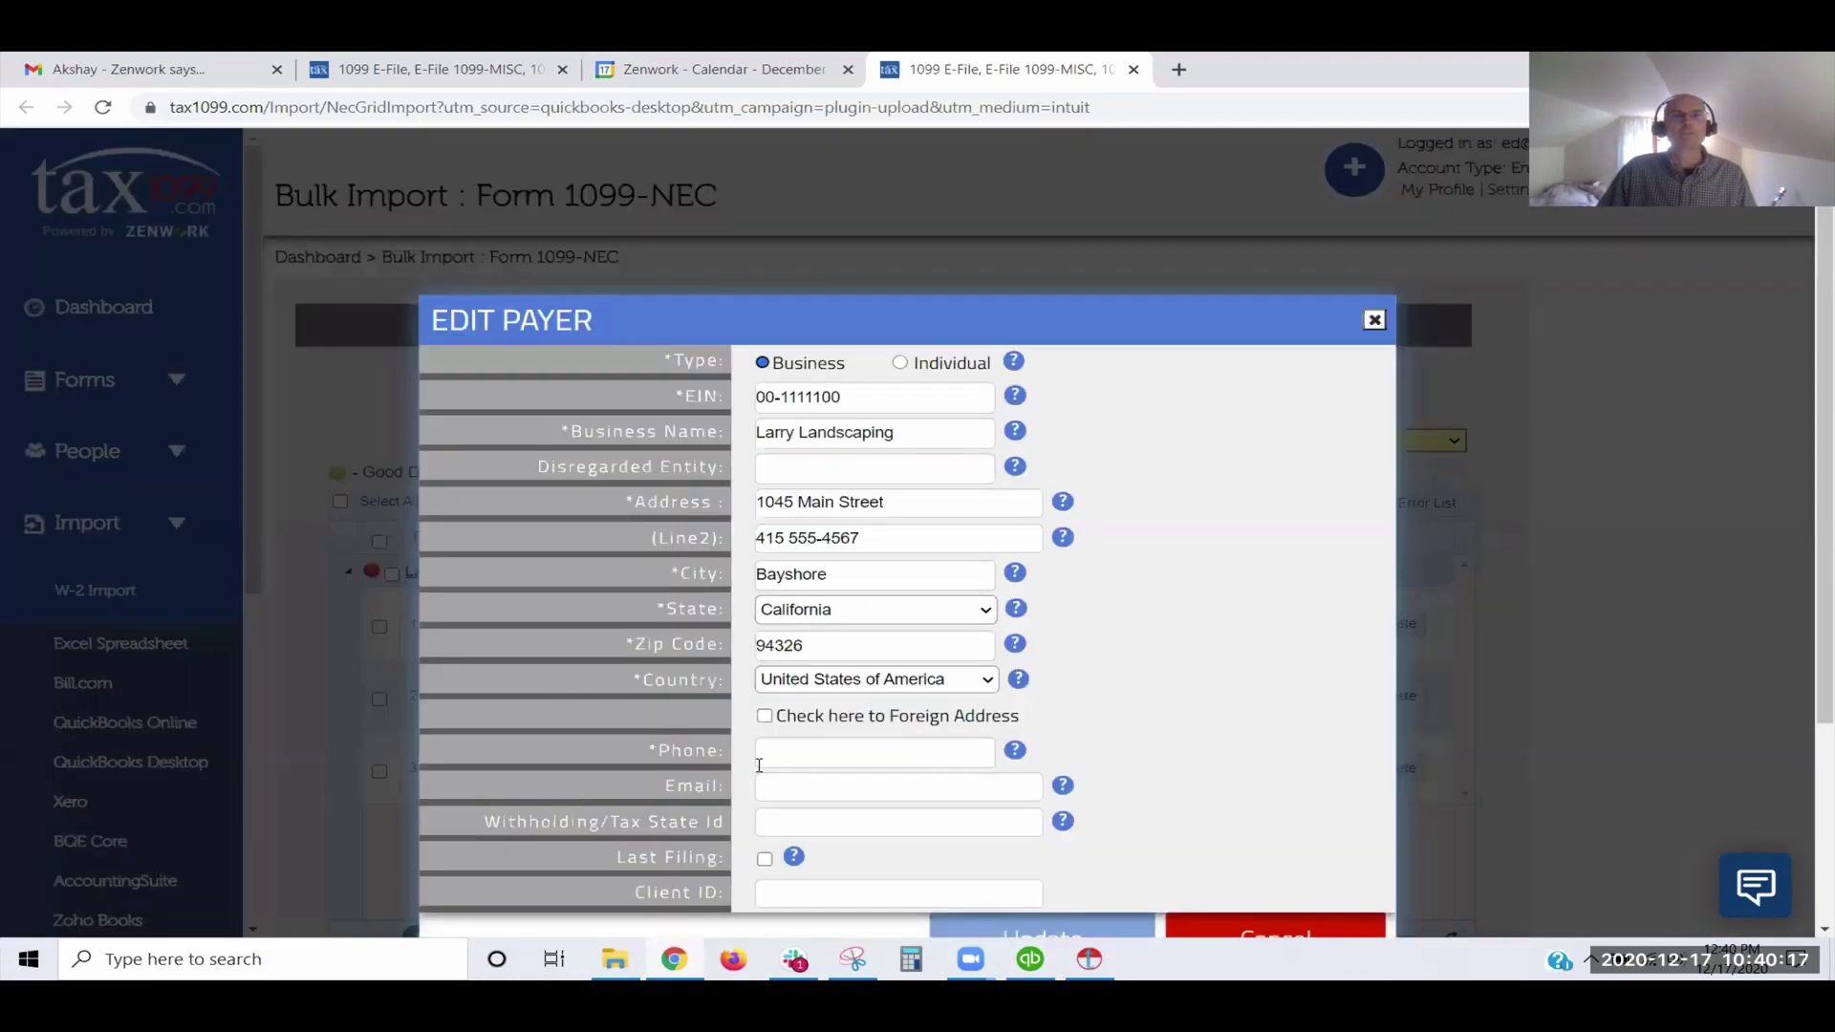
click(778, 753)
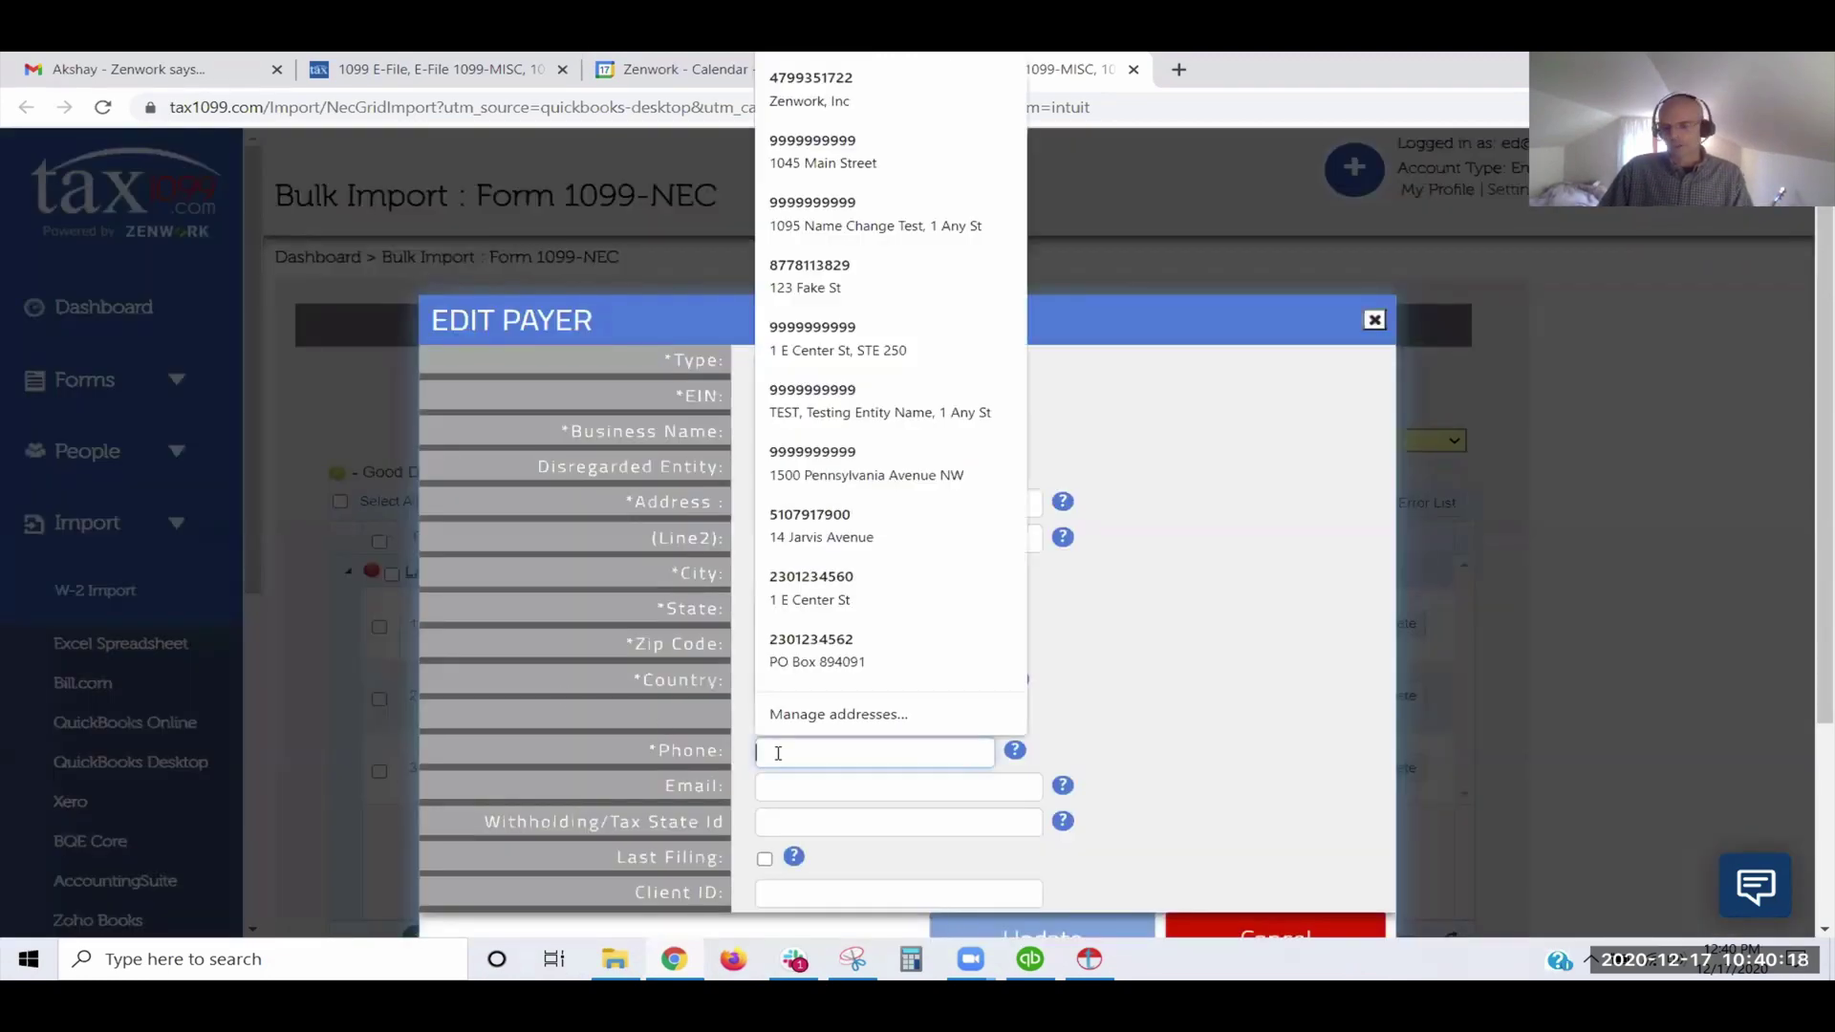
text(999)
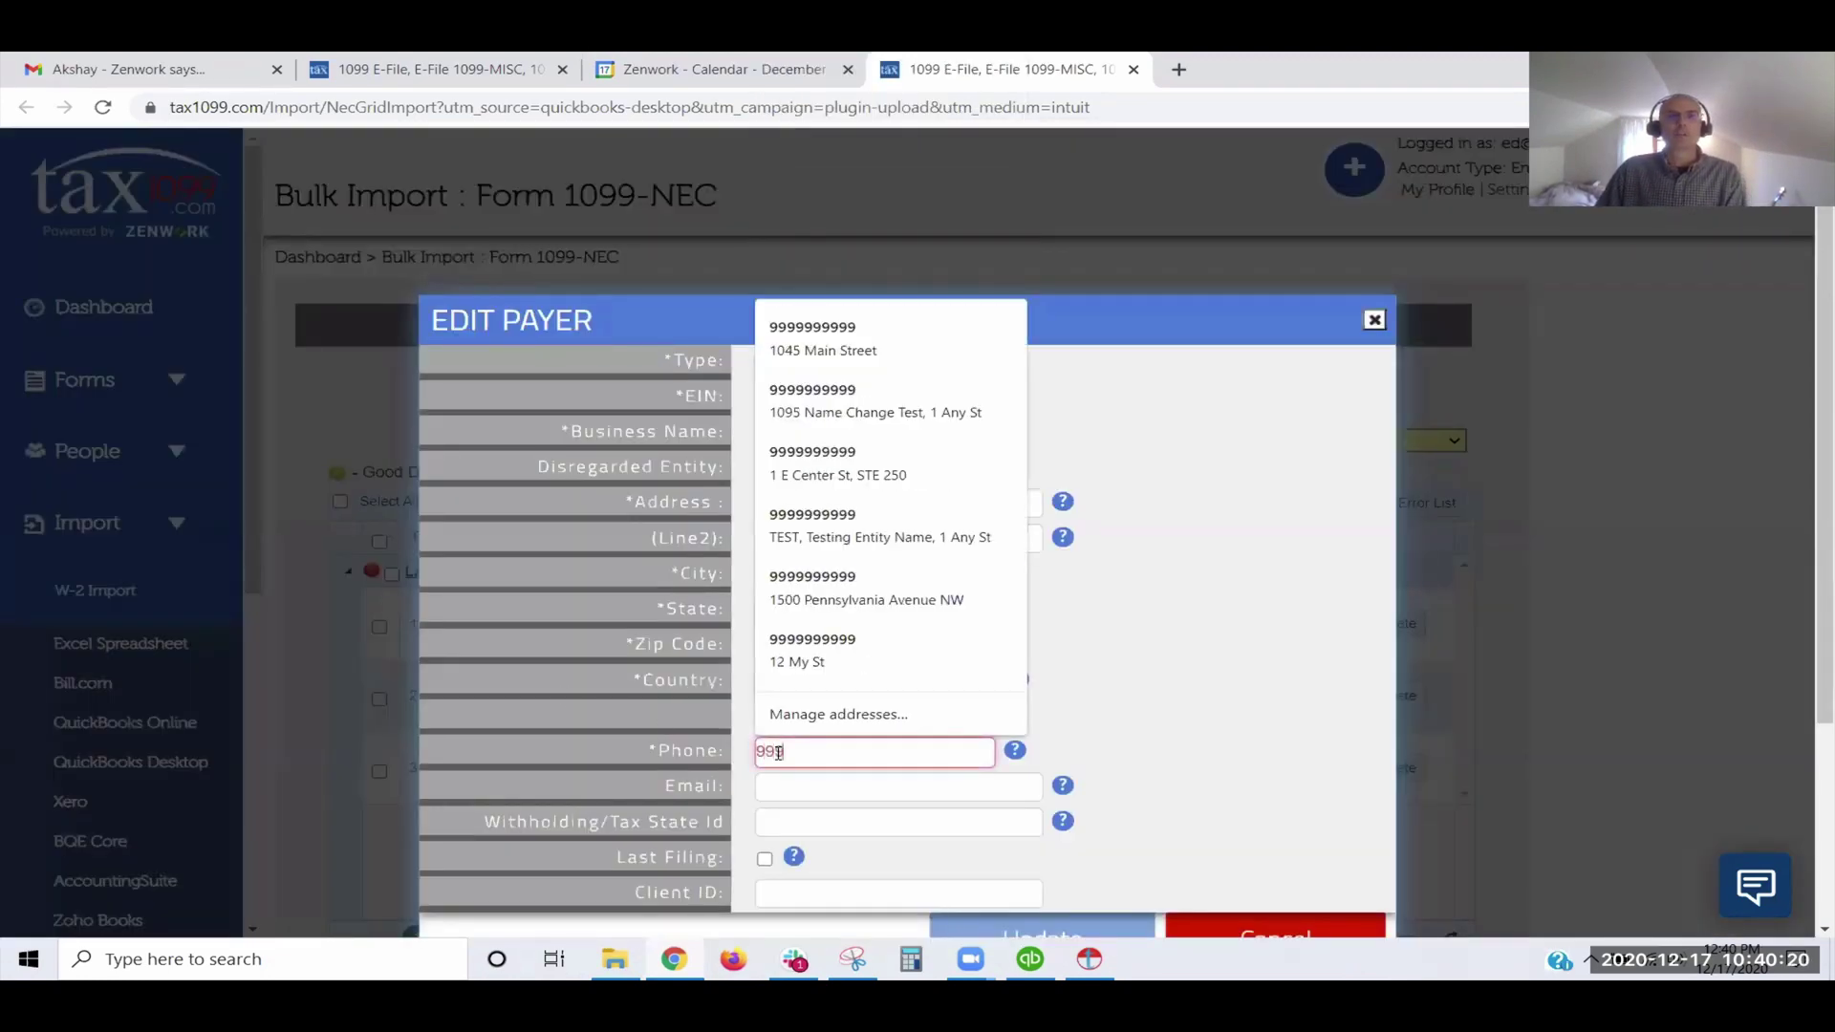
text(9999999)
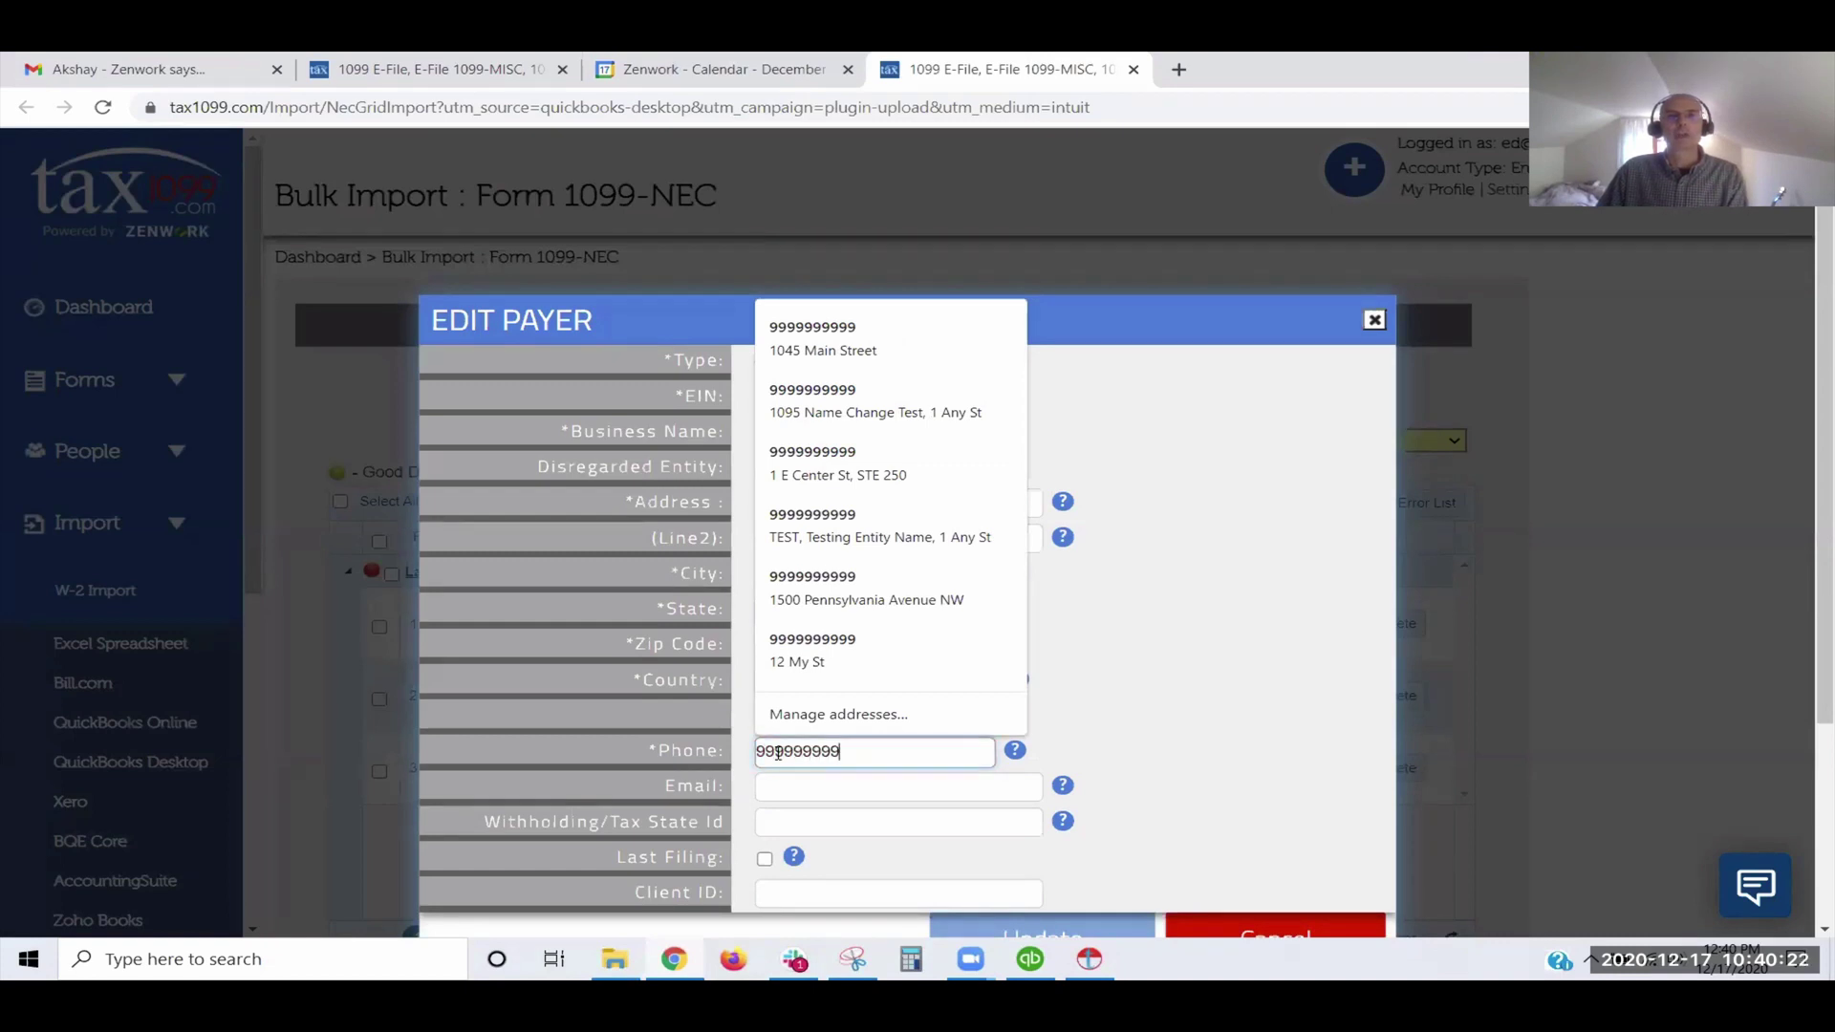
click(1171, 745)
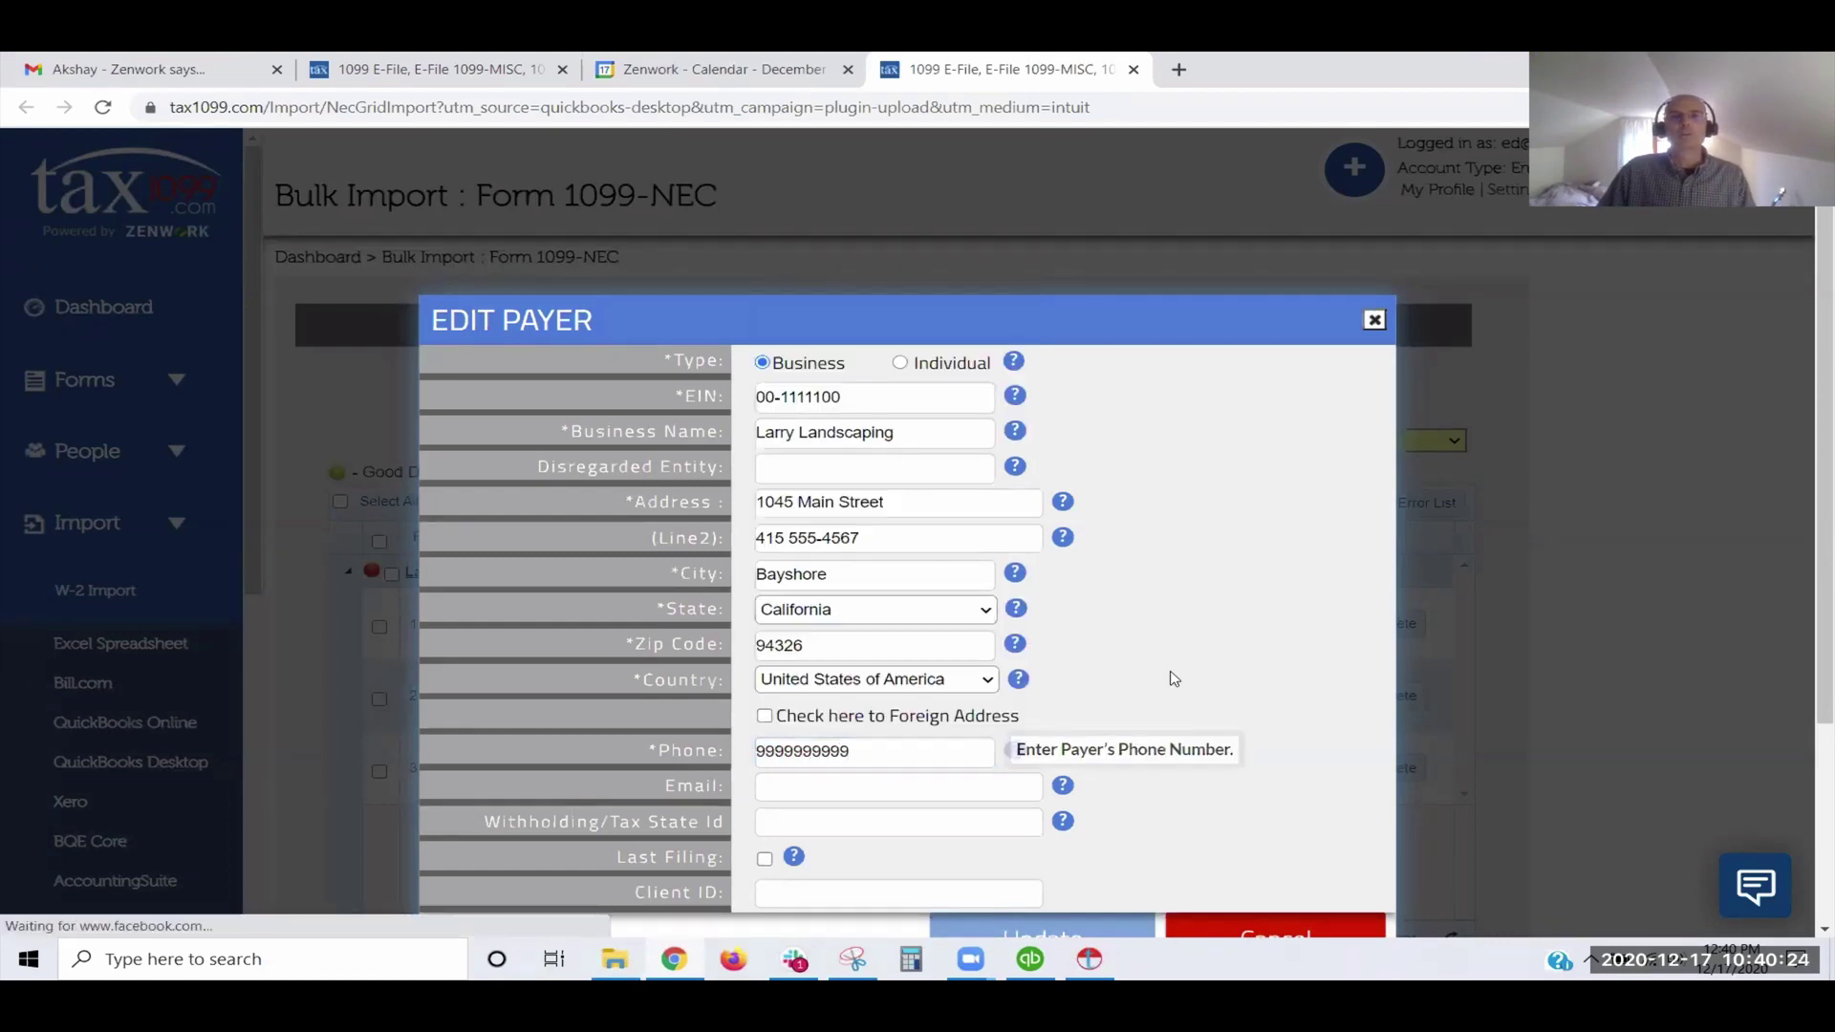
scroll(1146, 697, down, 3)
click(1053, 667)
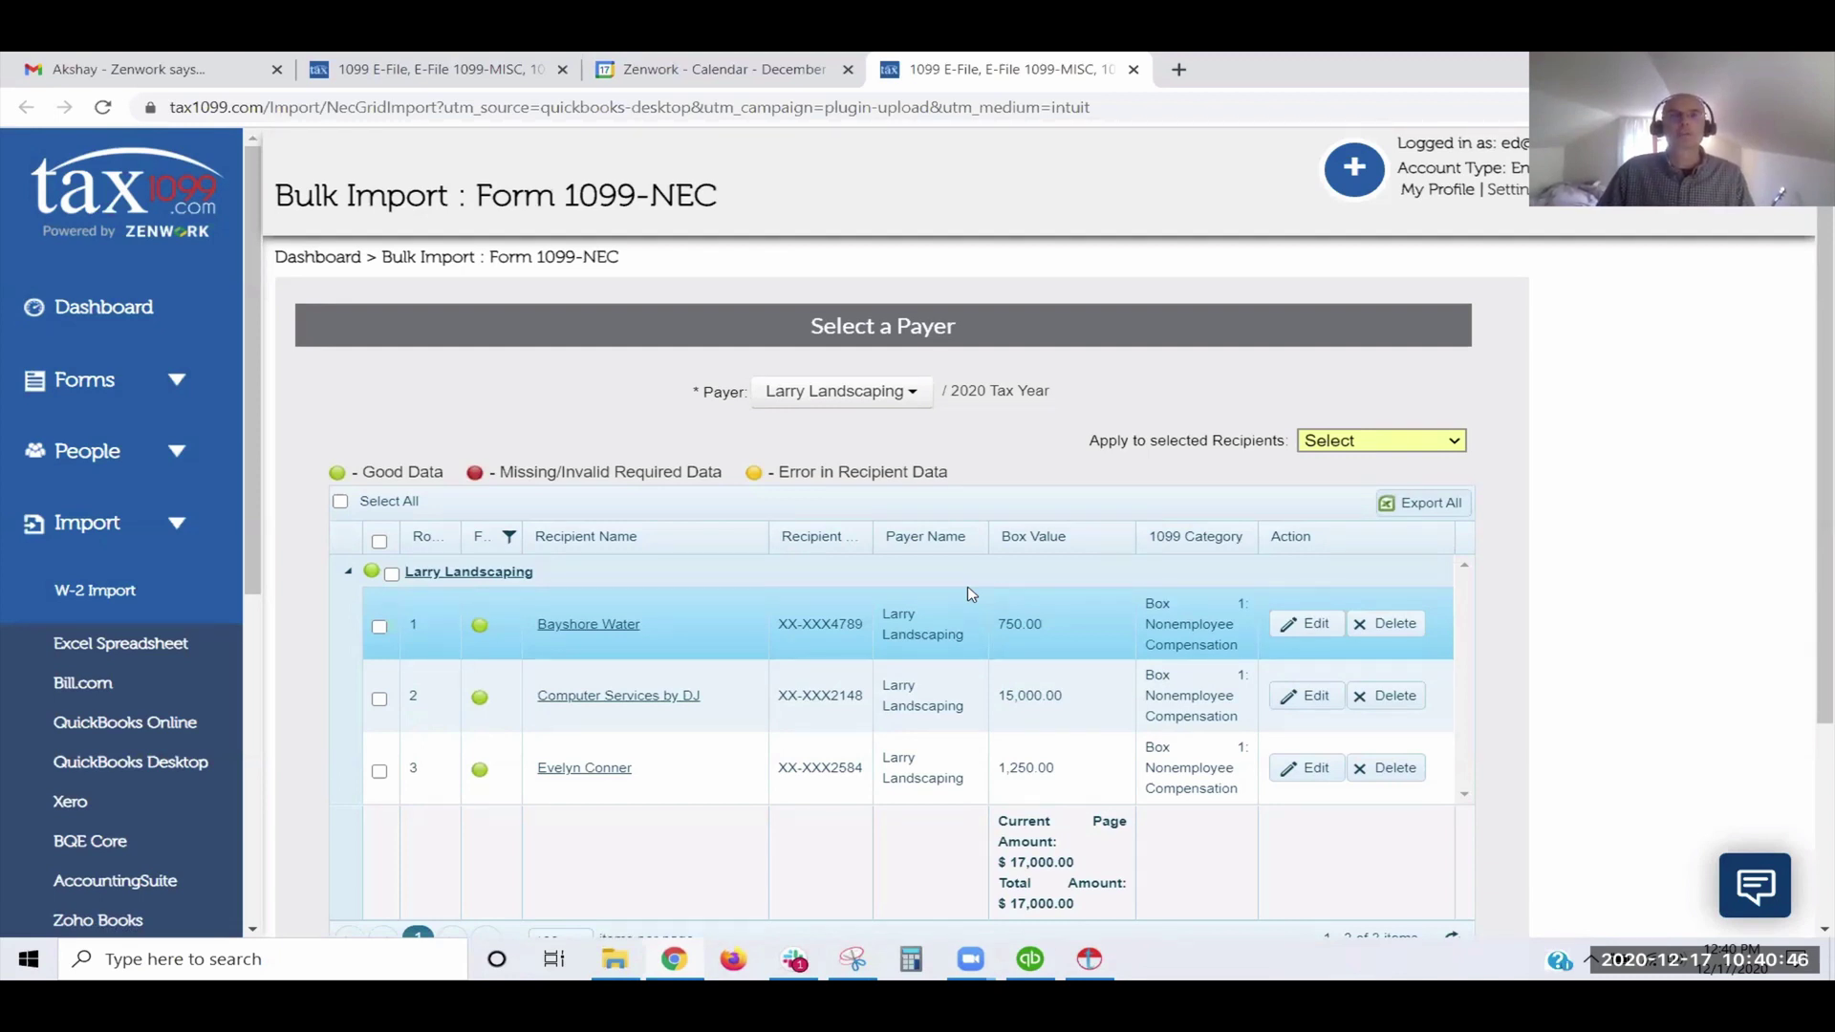
- Verify the recipient amounts, keeping Bayshore Water at 750.00, then import all three recipients as forms
scroll(971, 593, down, 1)
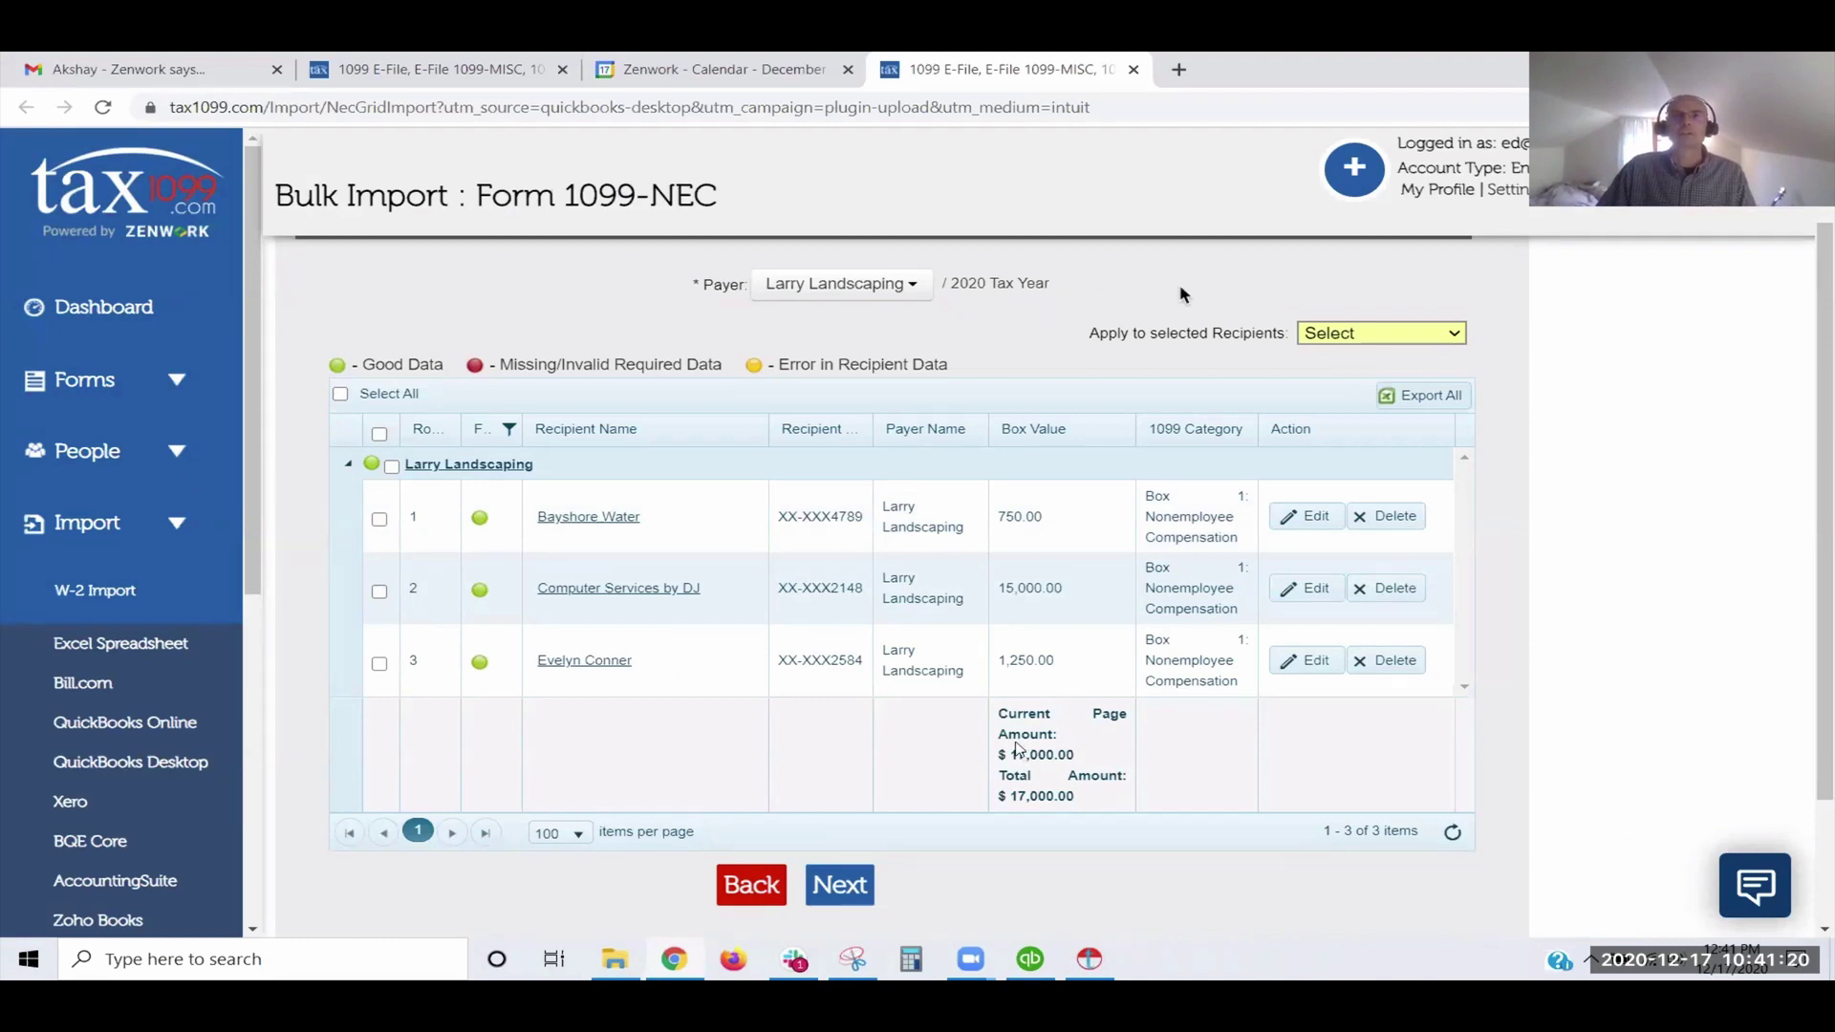
click(1029, 689)
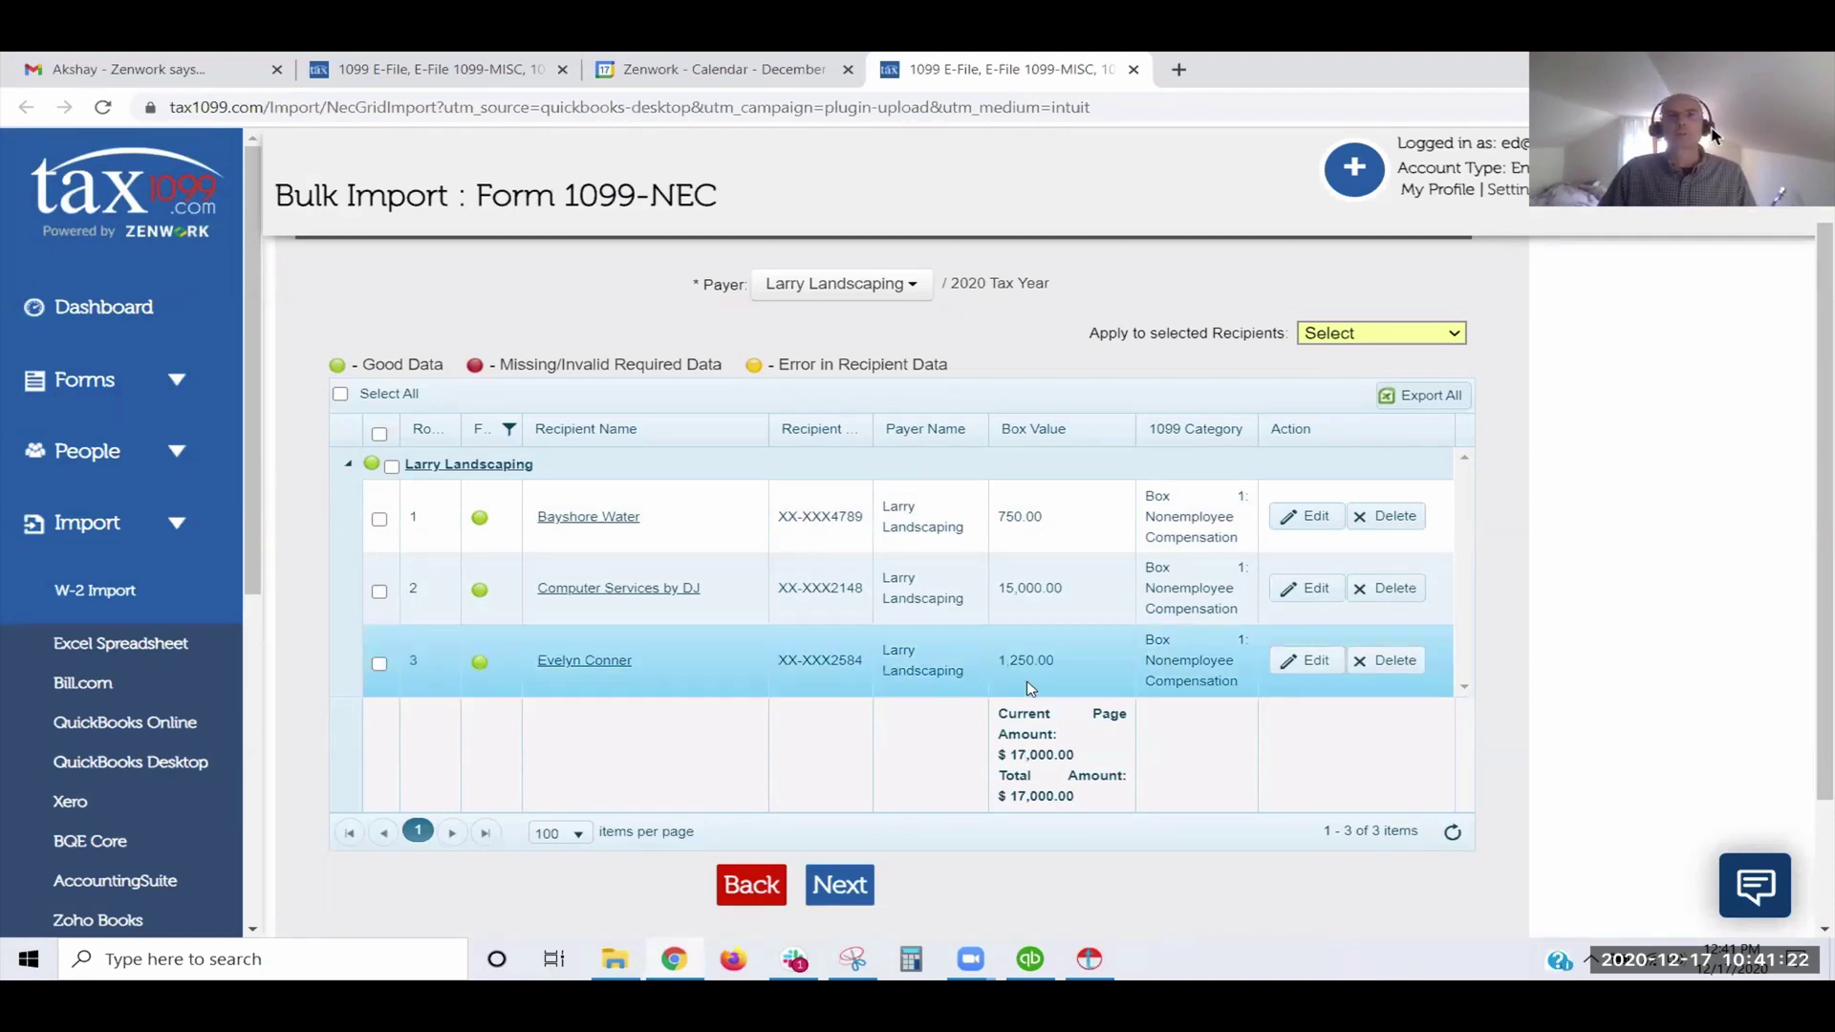
click(1021, 532)
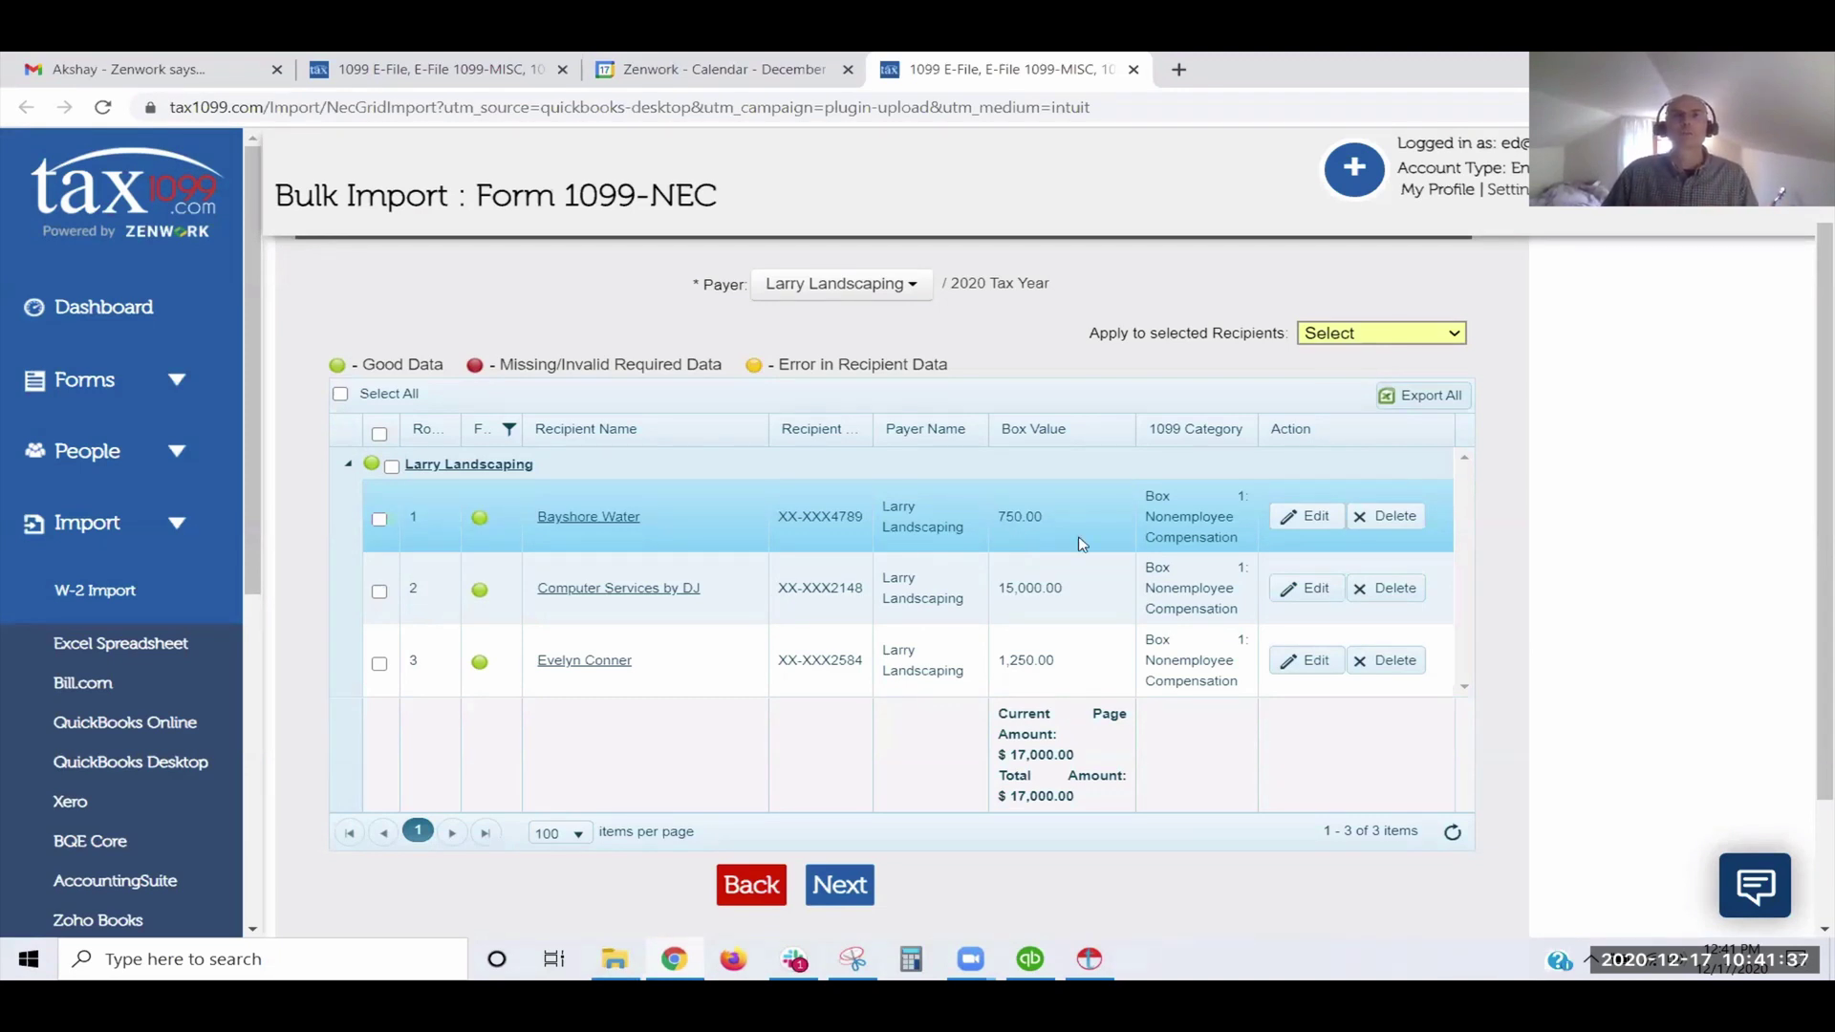
click(1315, 521)
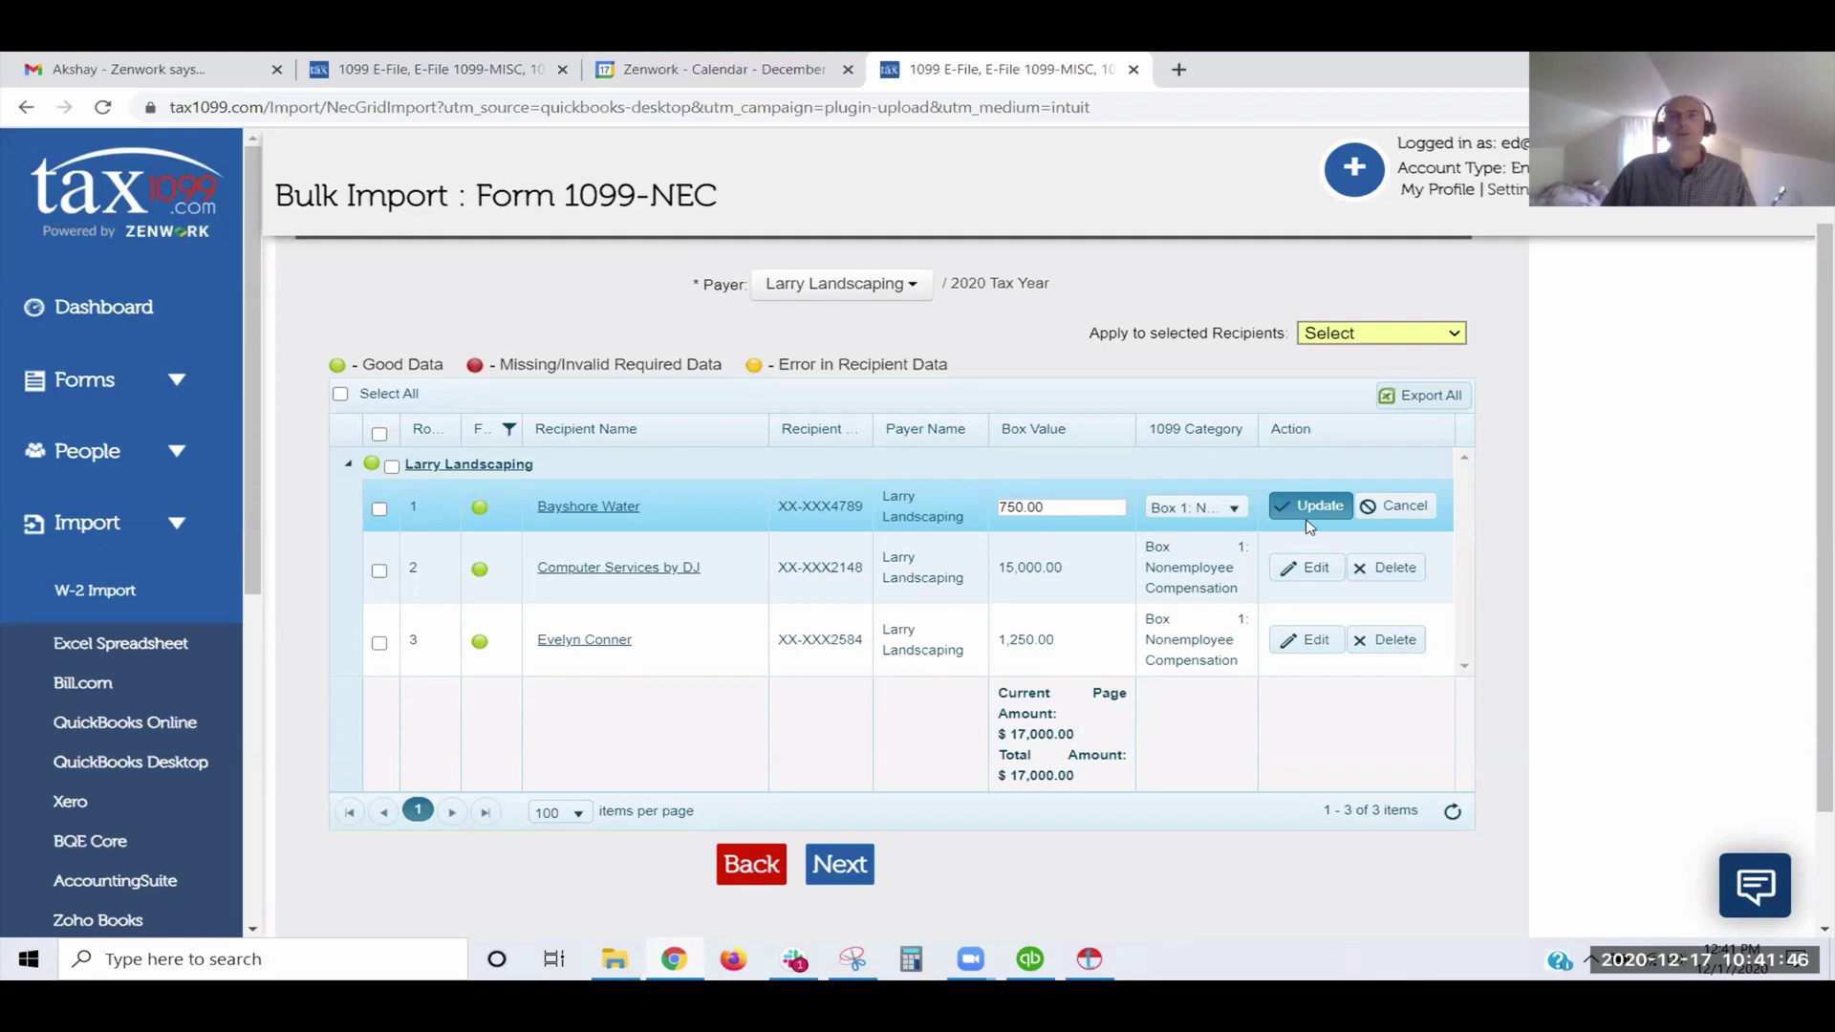
click(1392, 506)
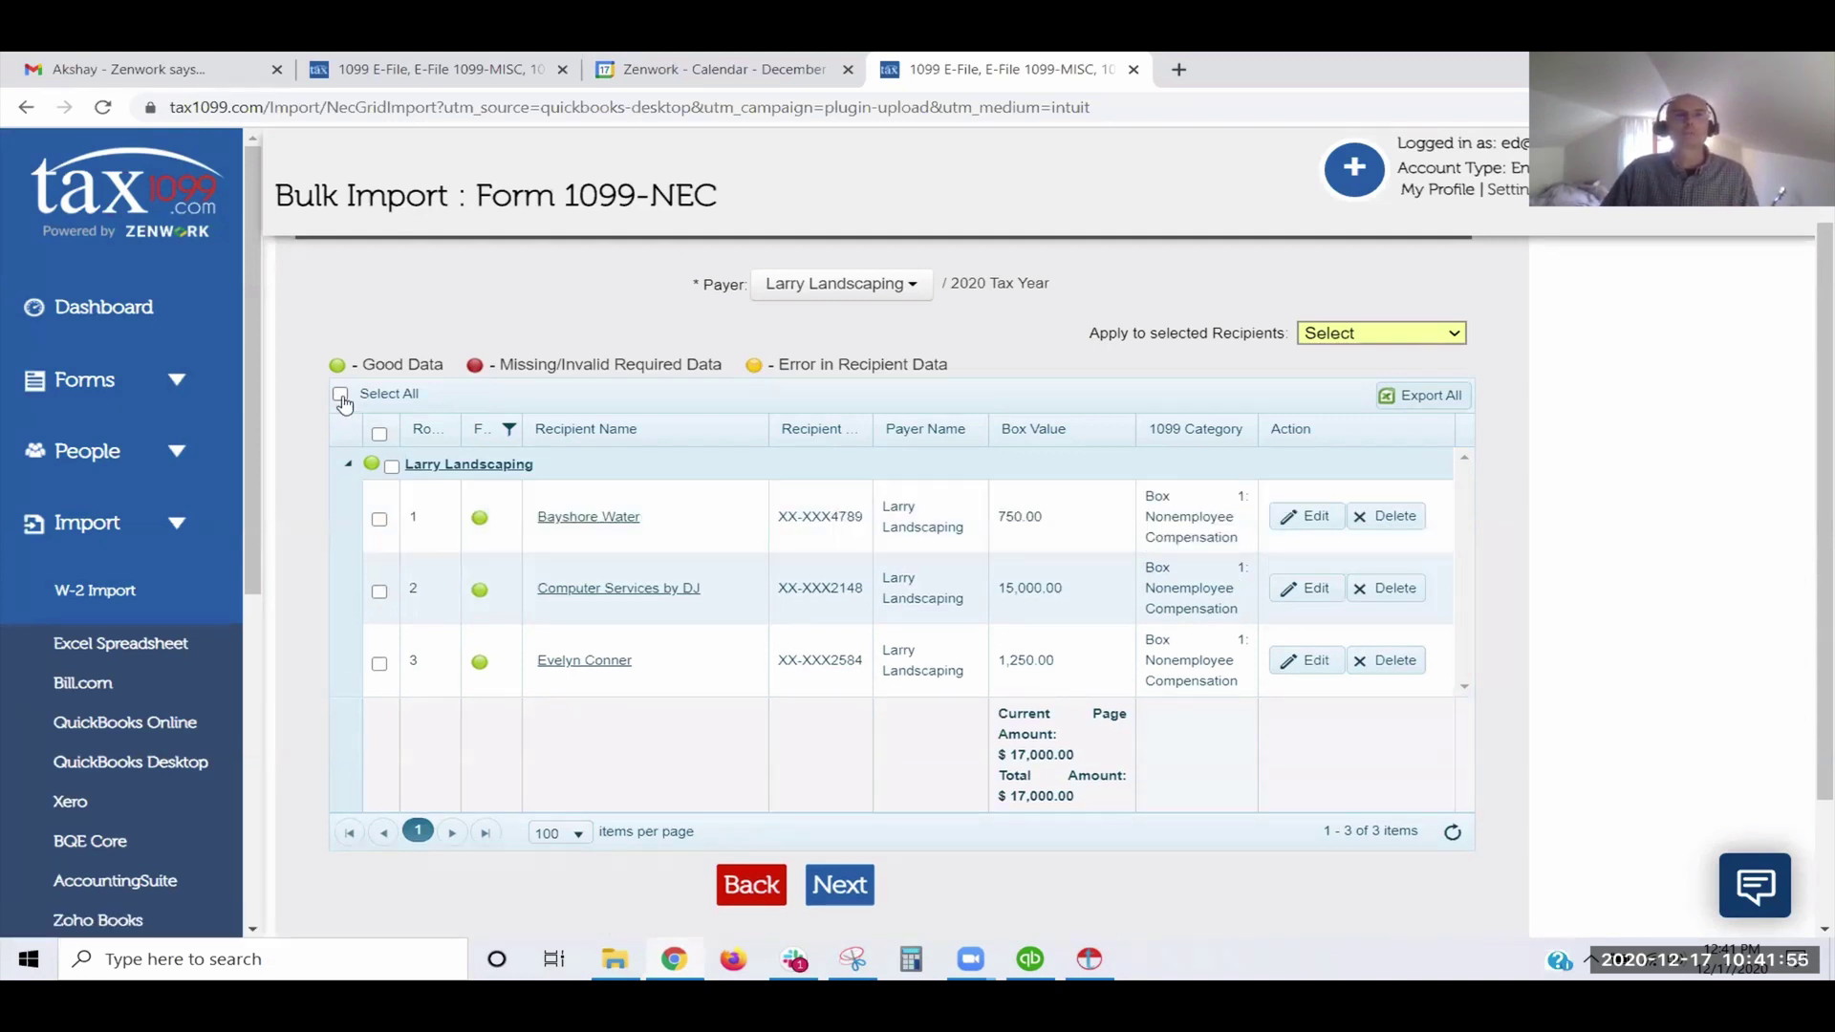
click(340, 394)
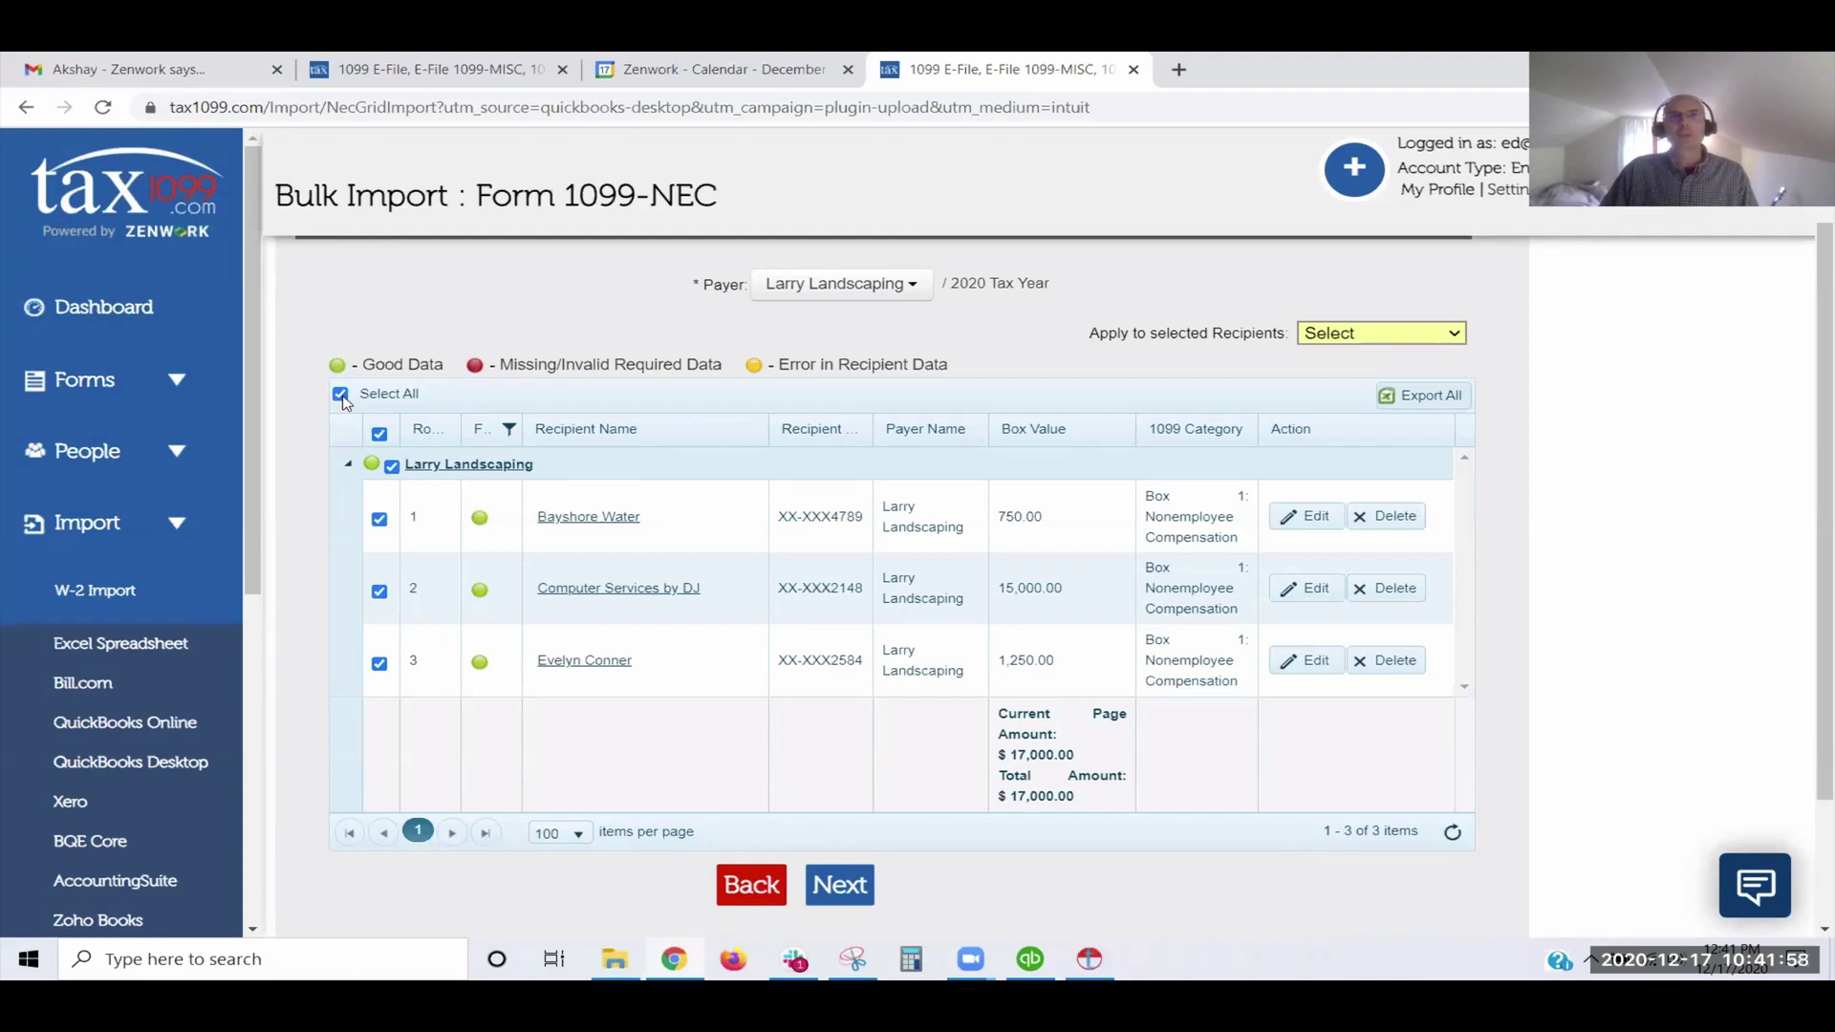
click(841, 886)
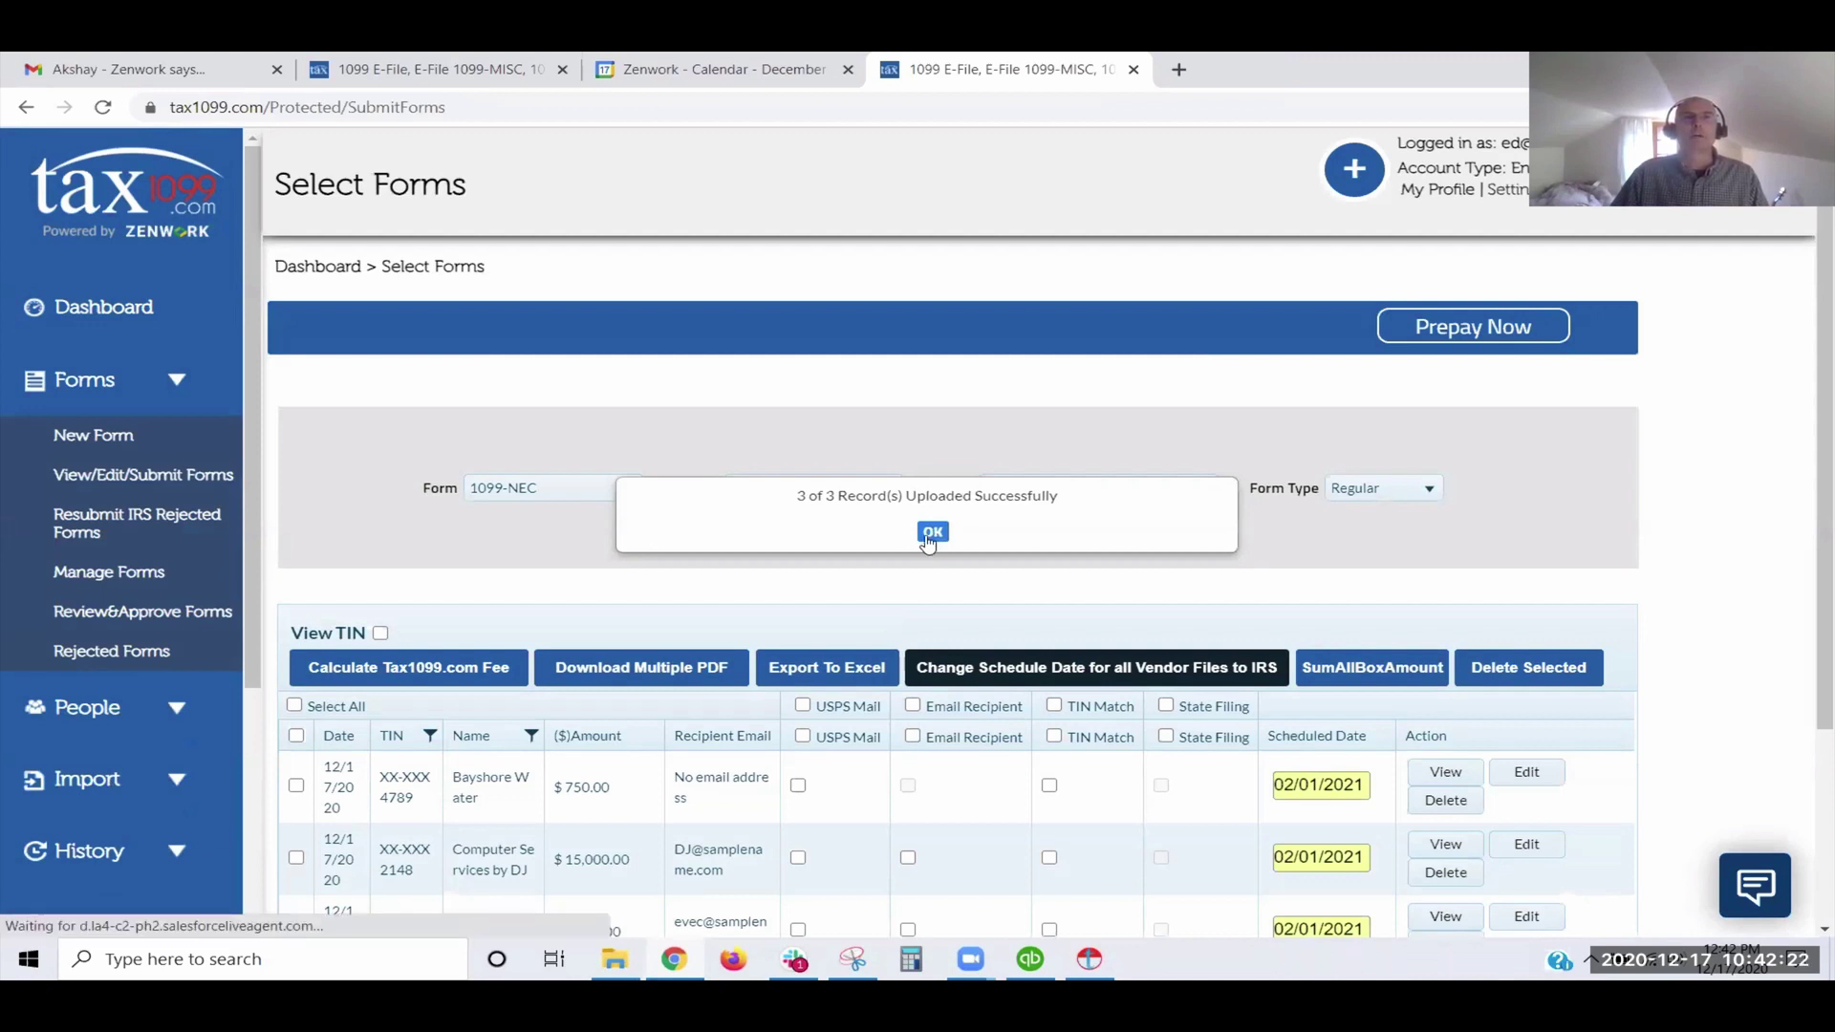
- Dismiss the upload success message and the IRS FIRE maintenance notice
click(930, 535)
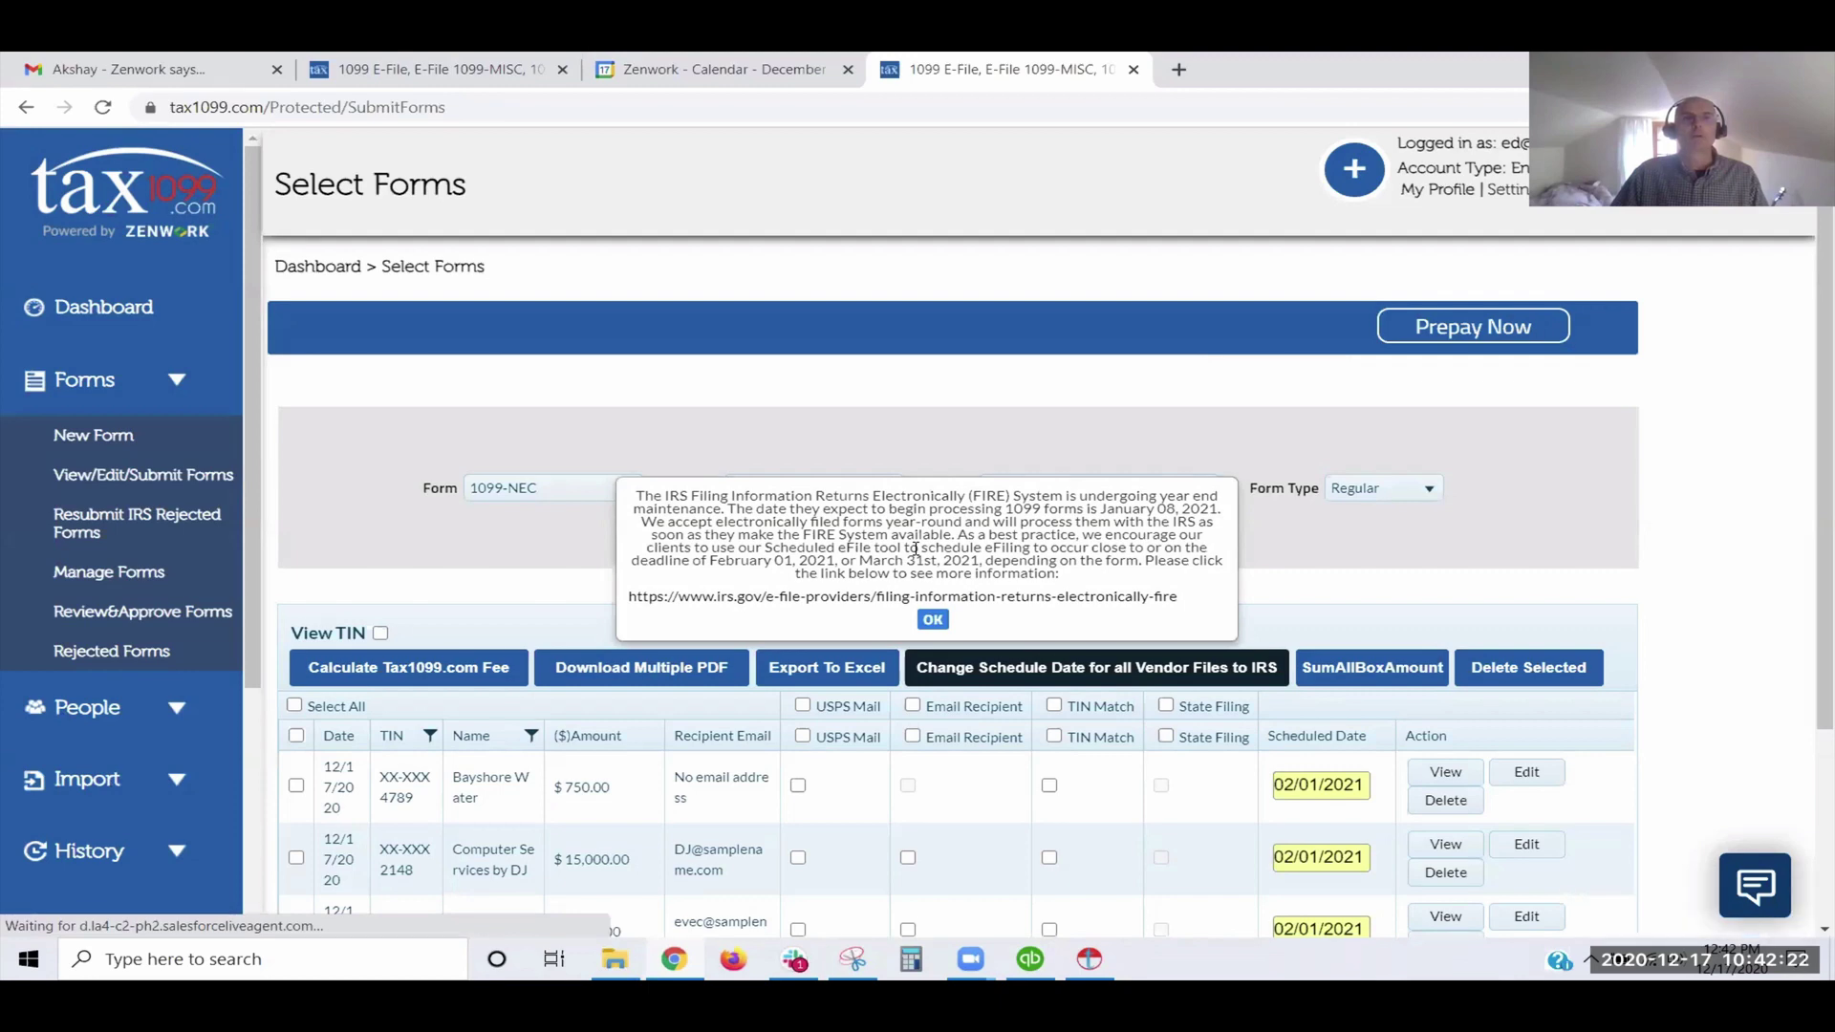
scroll(937, 611, down, 1)
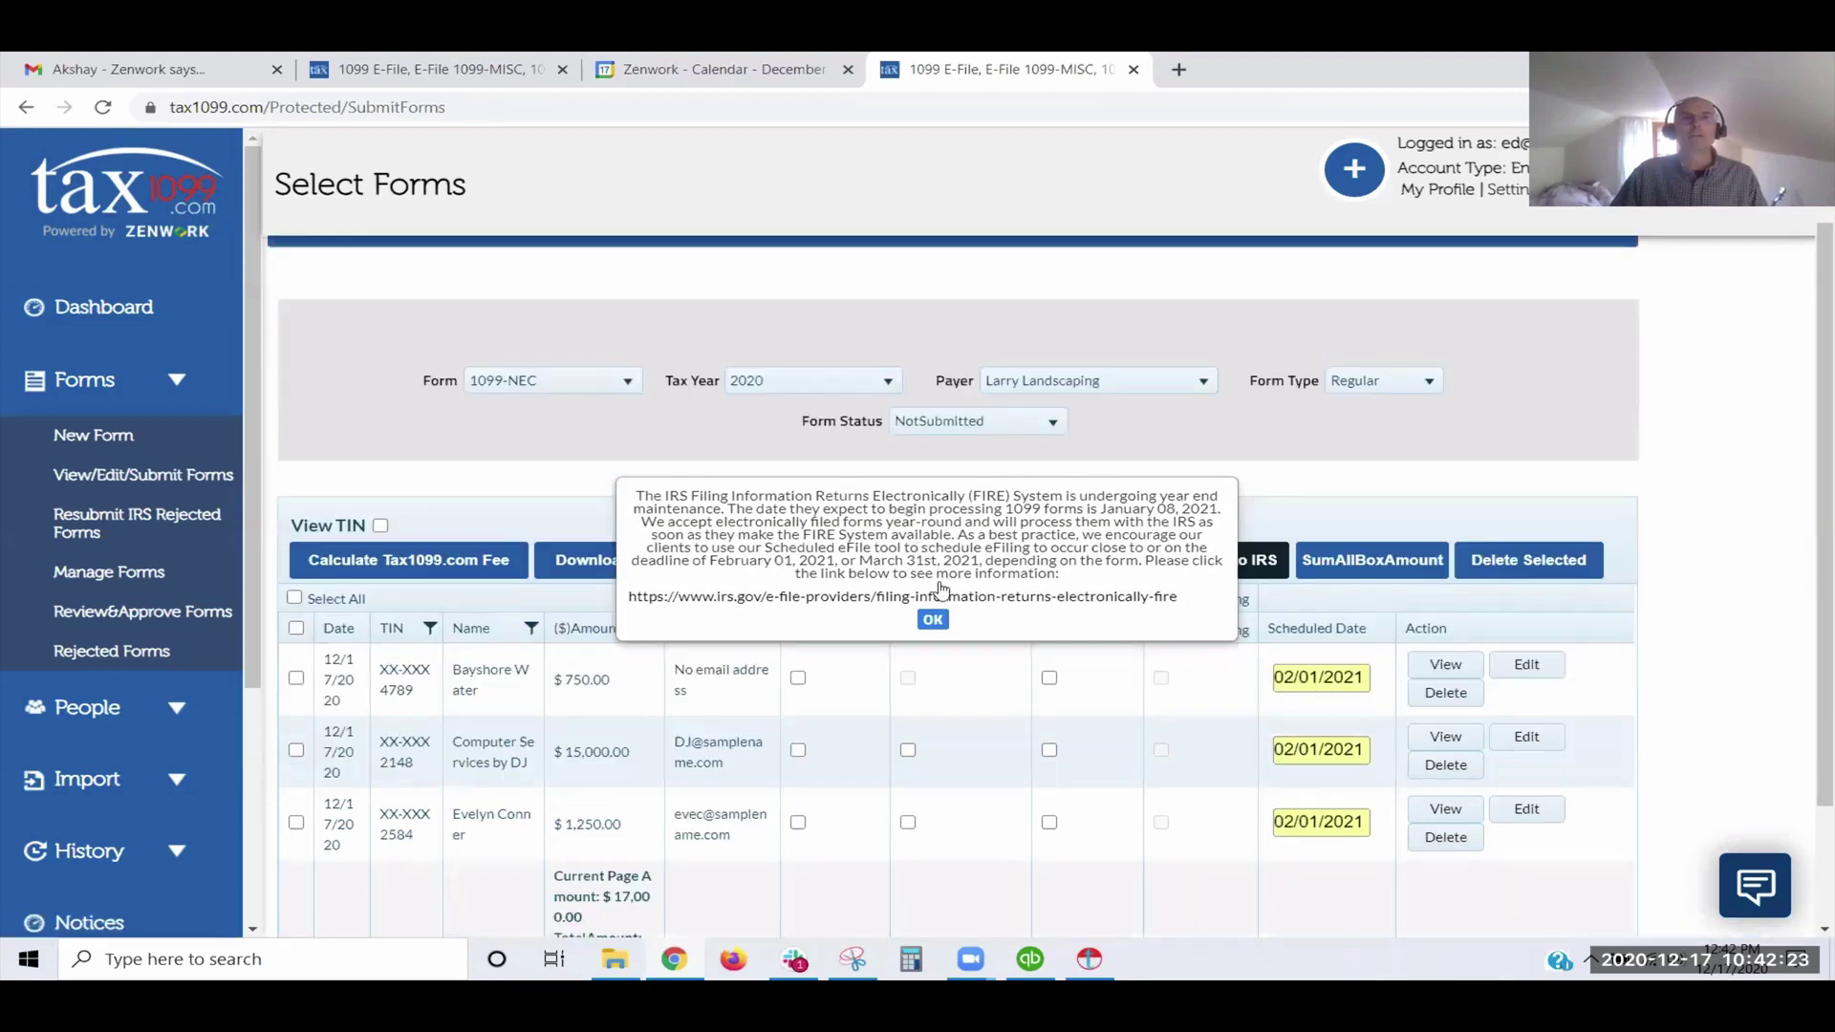
click(934, 620)
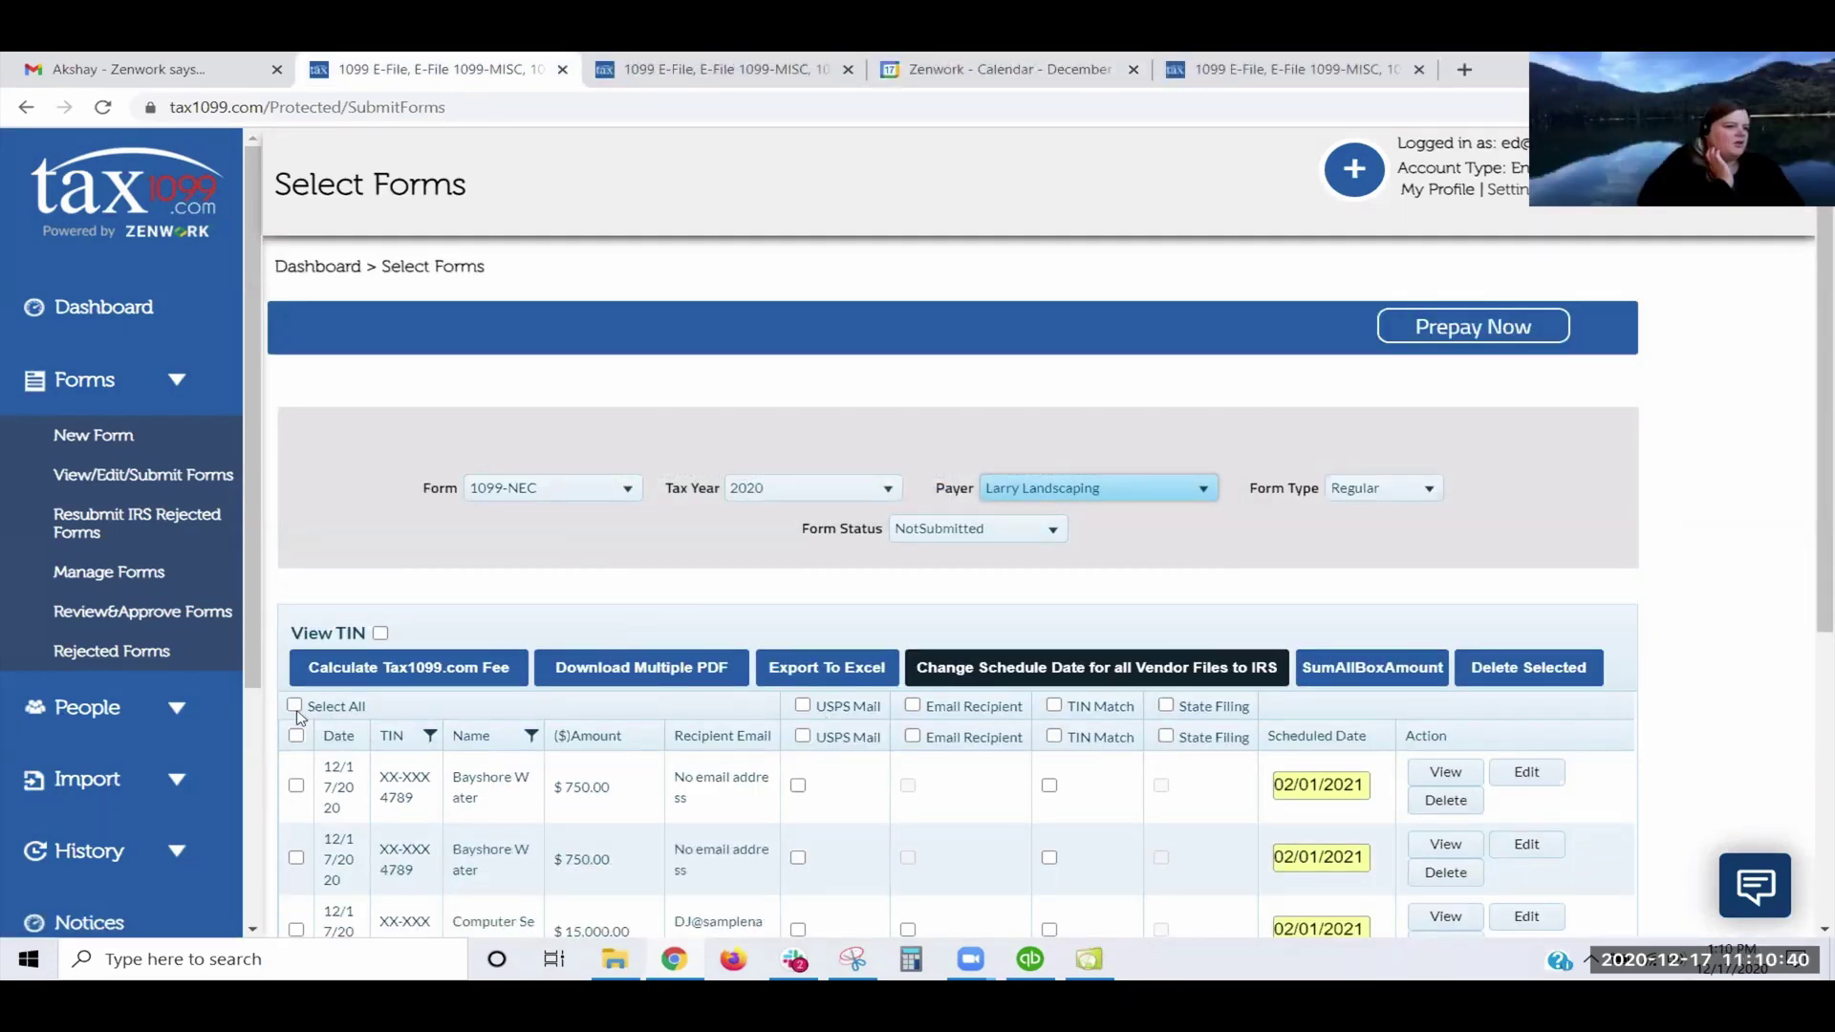
- Reschedule IRS filing of all the listed 1099-NEC forms to January 8, 2021
click(295, 707)
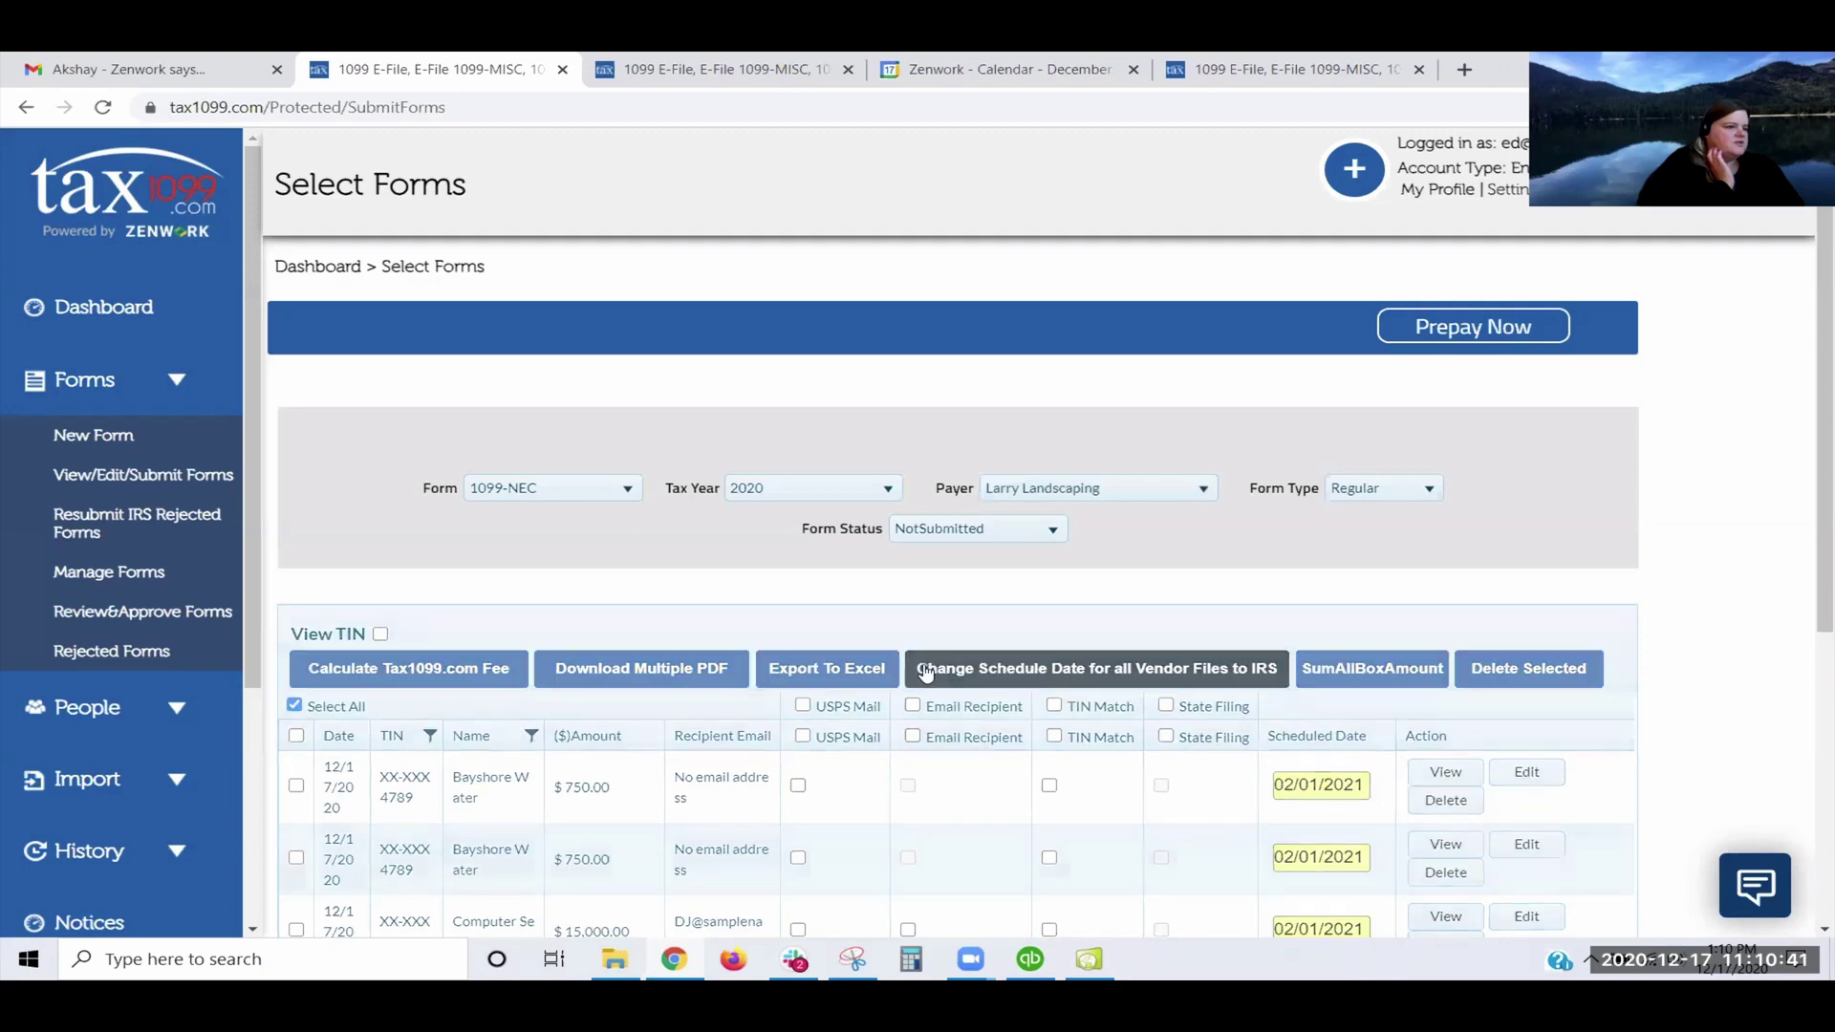
click(1010, 667)
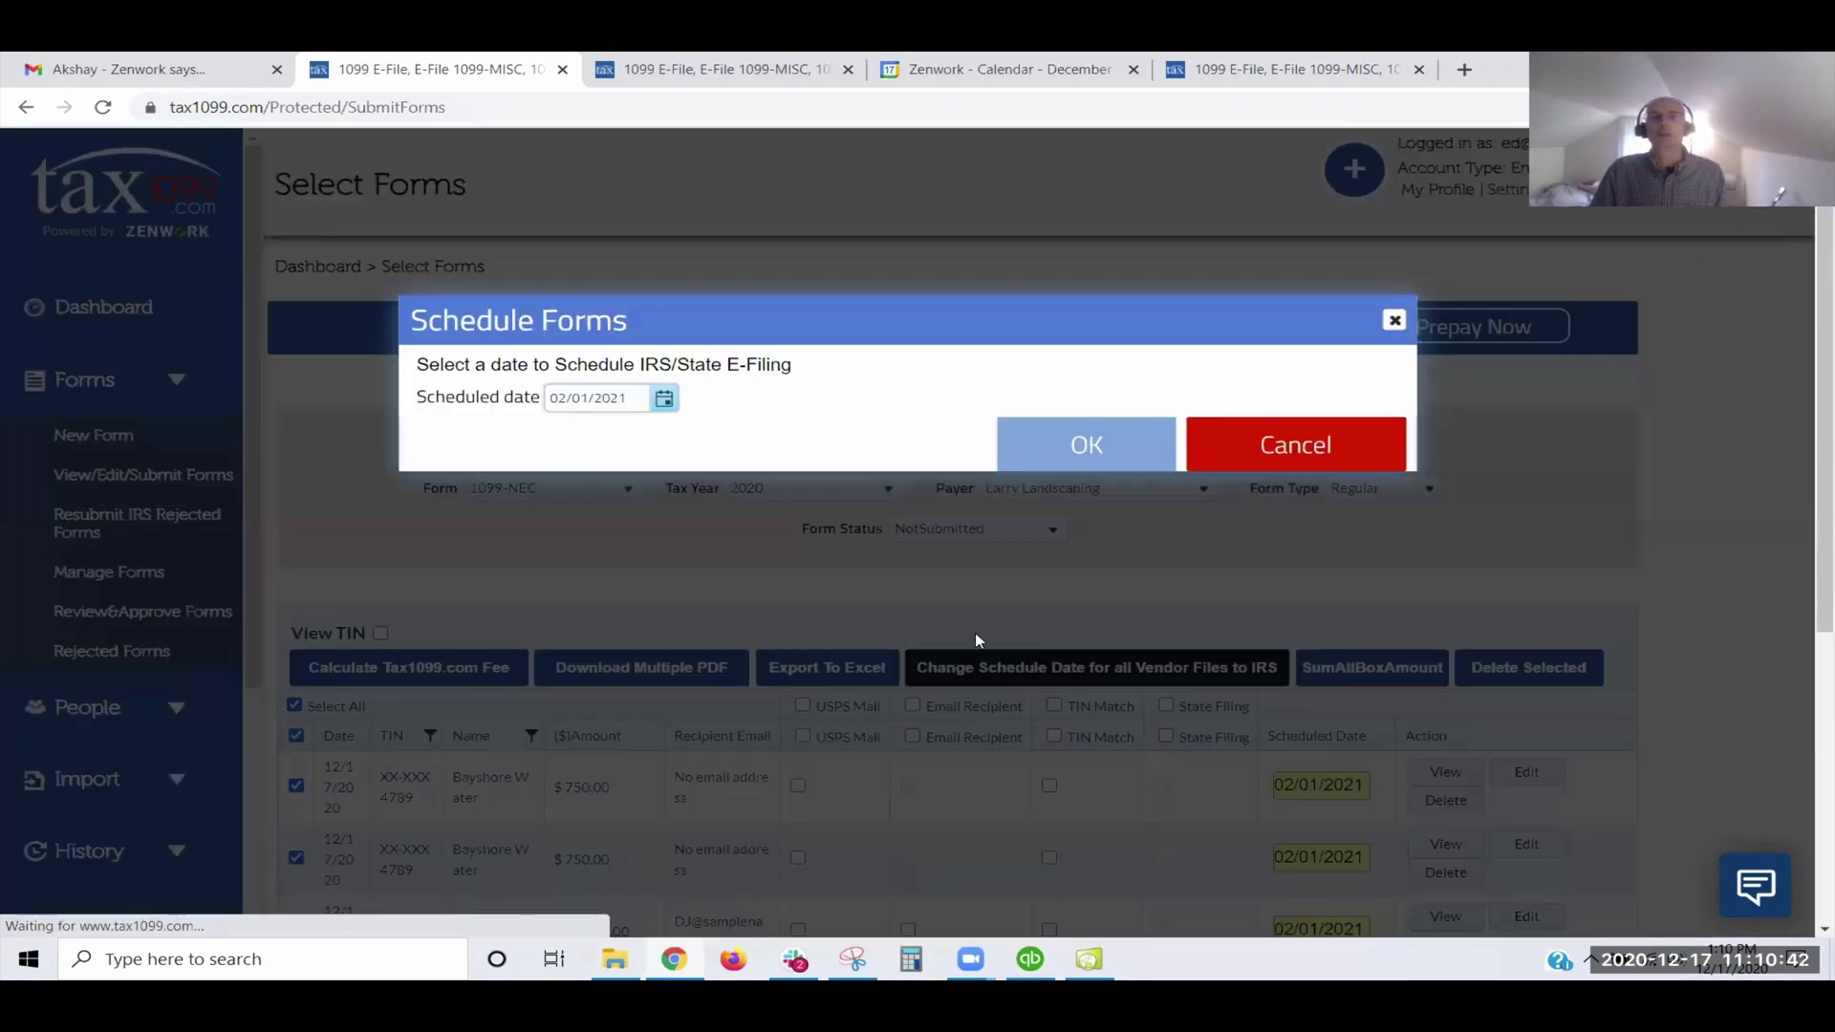
click(663, 399)
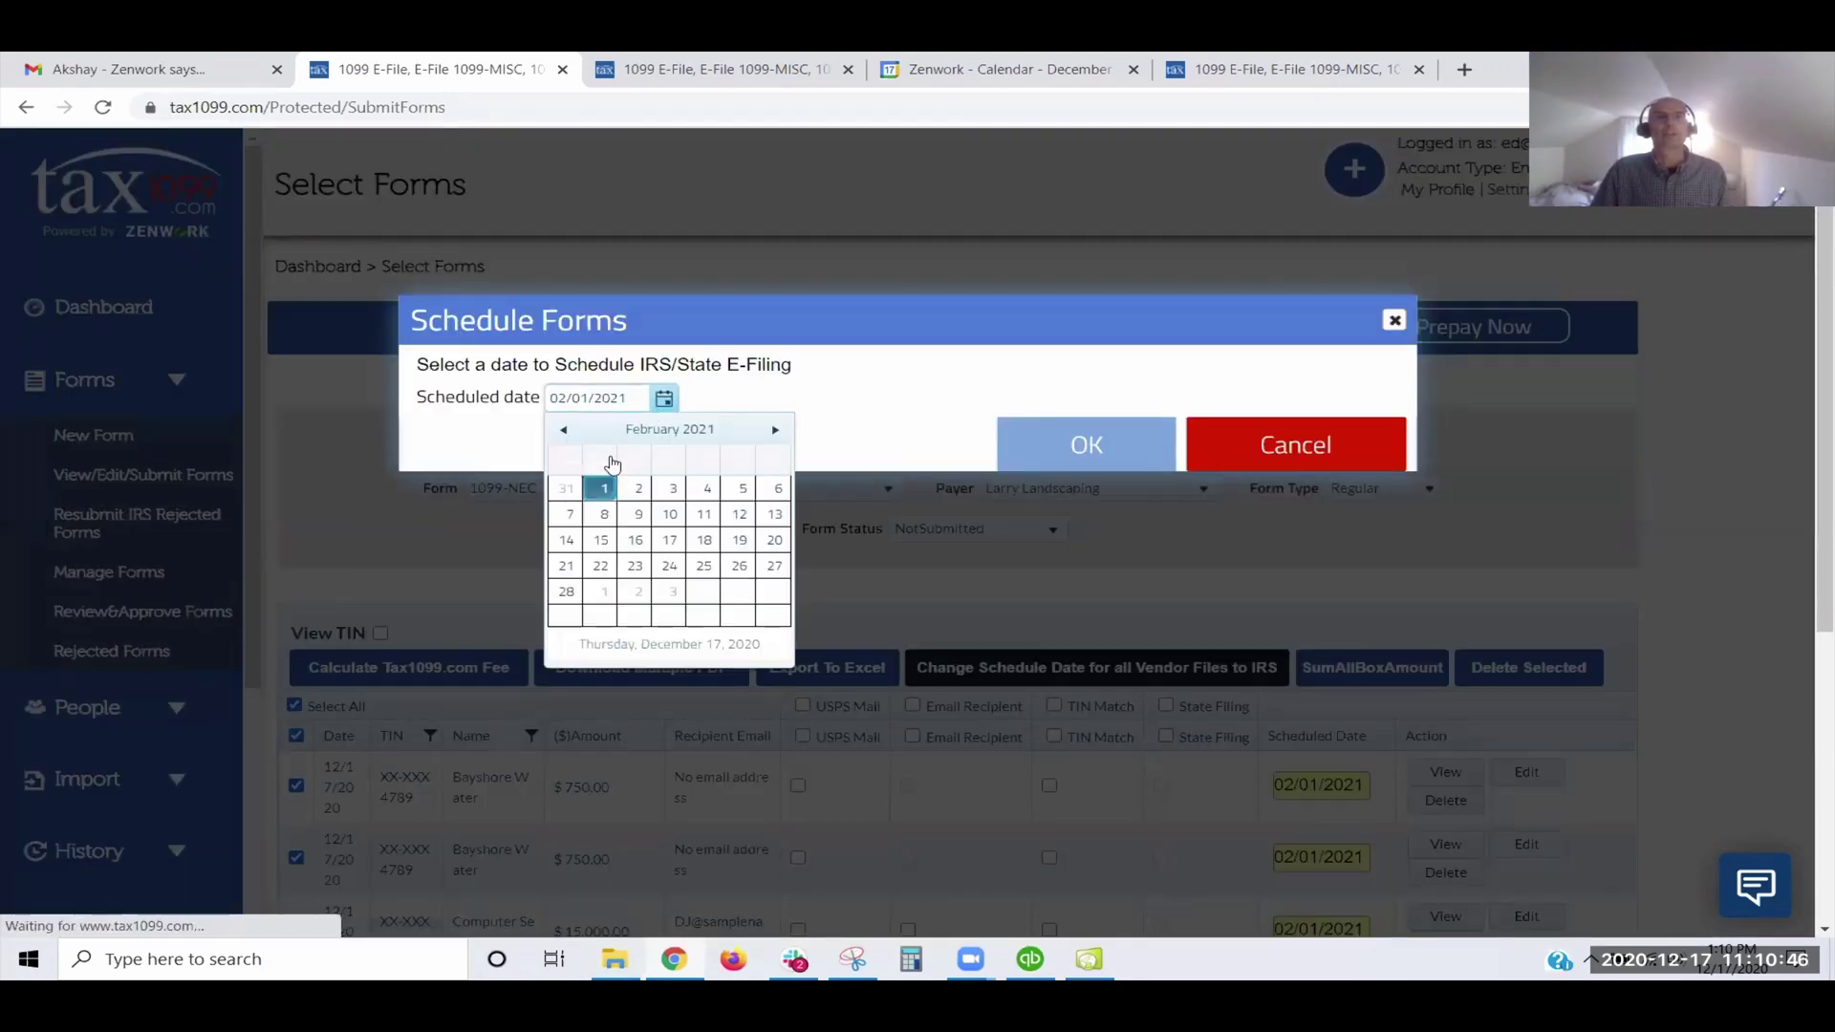
click(564, 430)
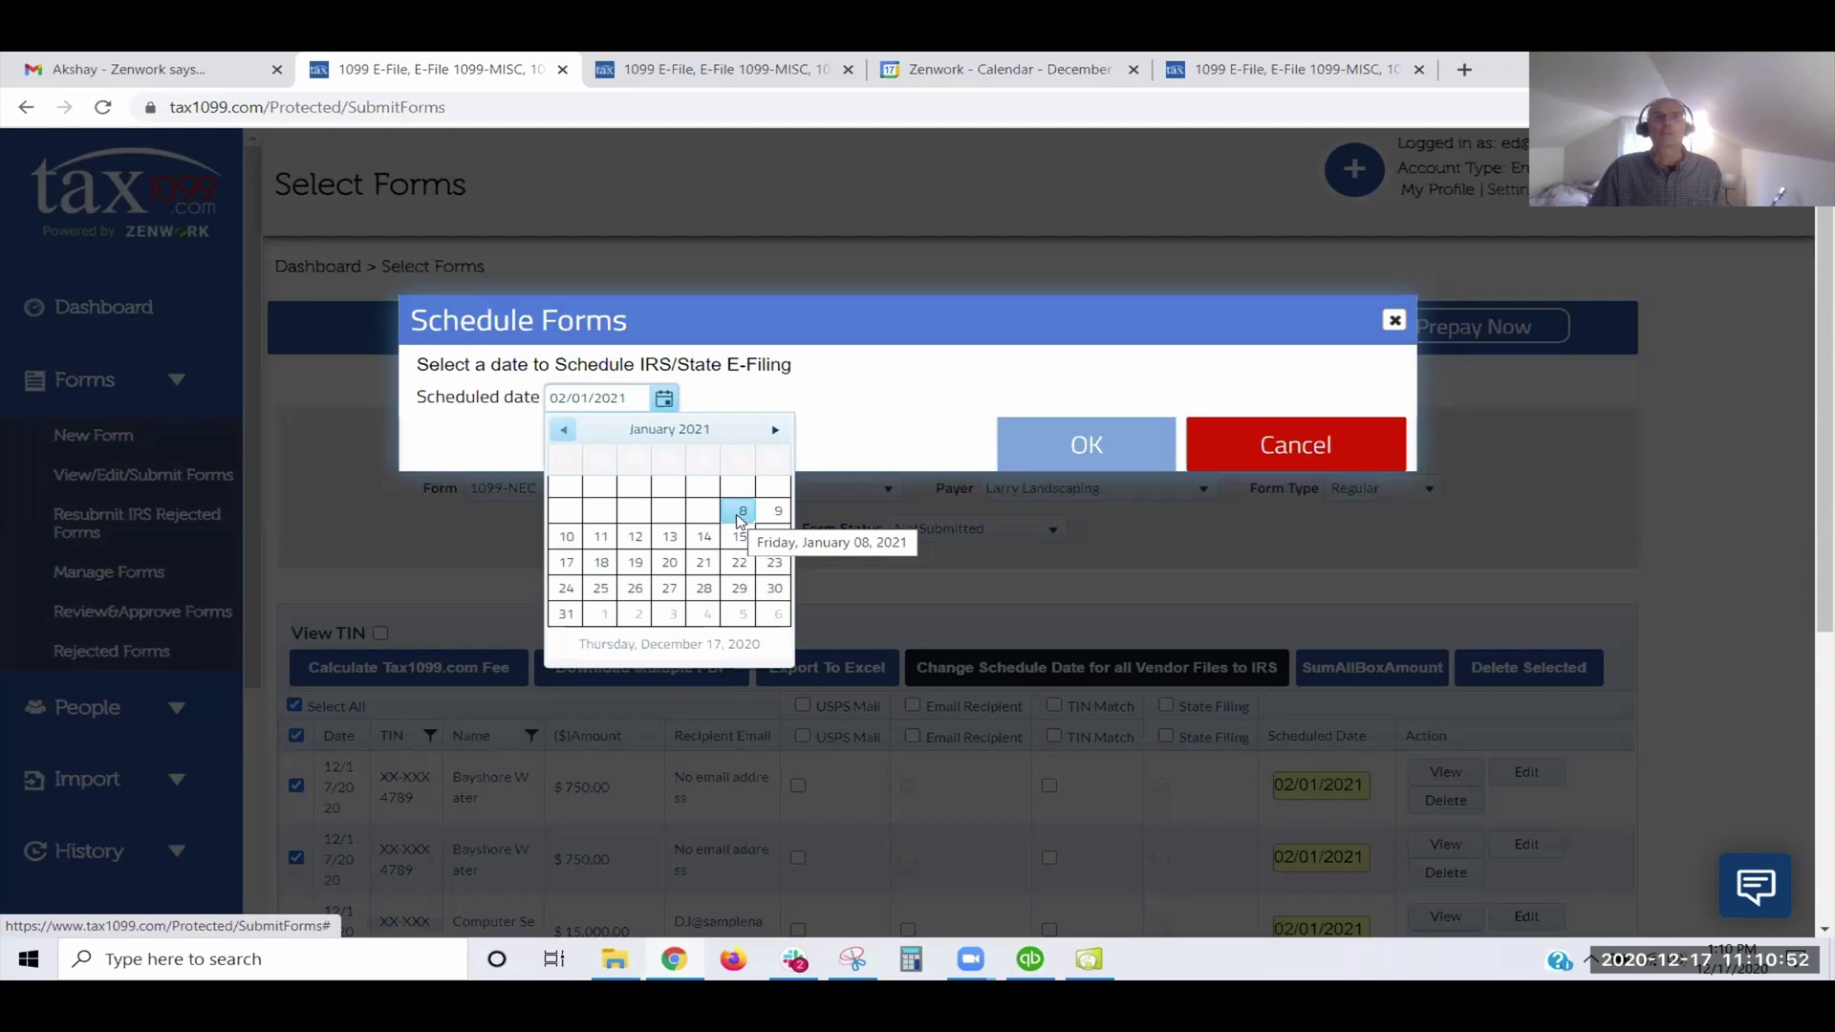
click(741, 514)
click(1061, 453)
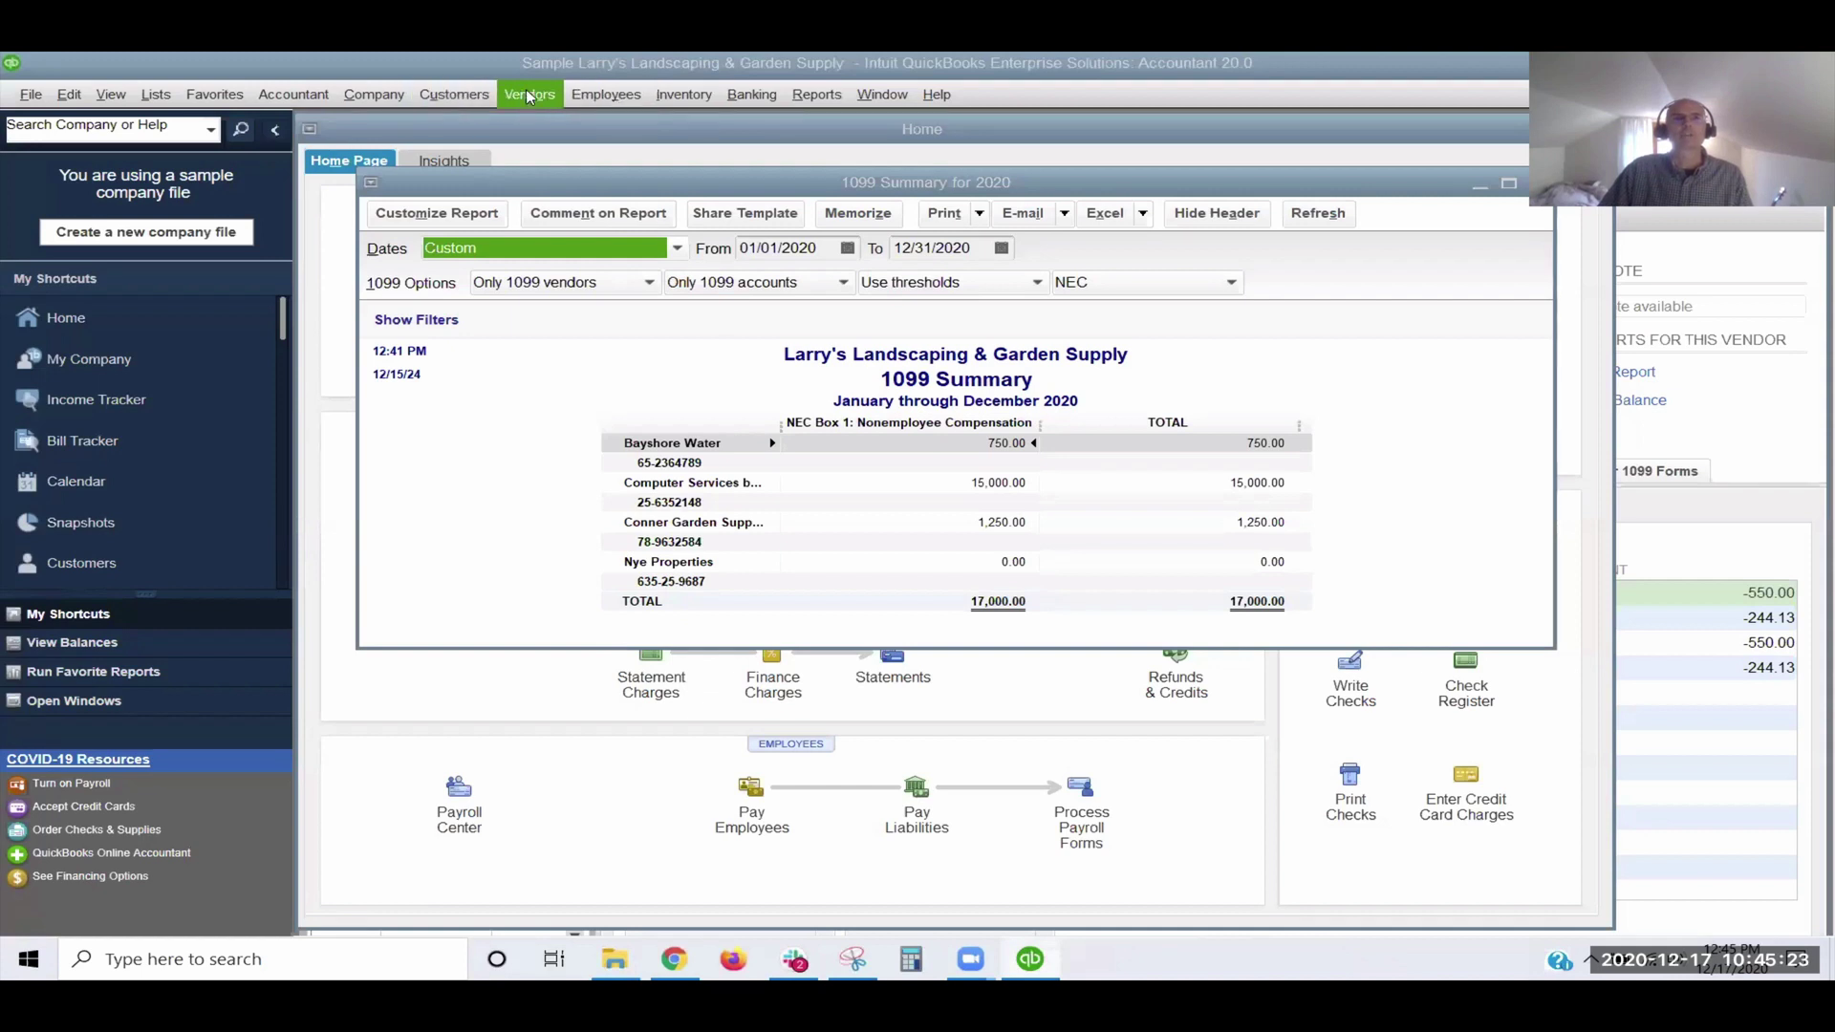
click(528, 96)
- Upload the 2020 1099 vendor data again with Form Name MISC, logging in with the Tax1099 credentials
mouse_move(611, 397)
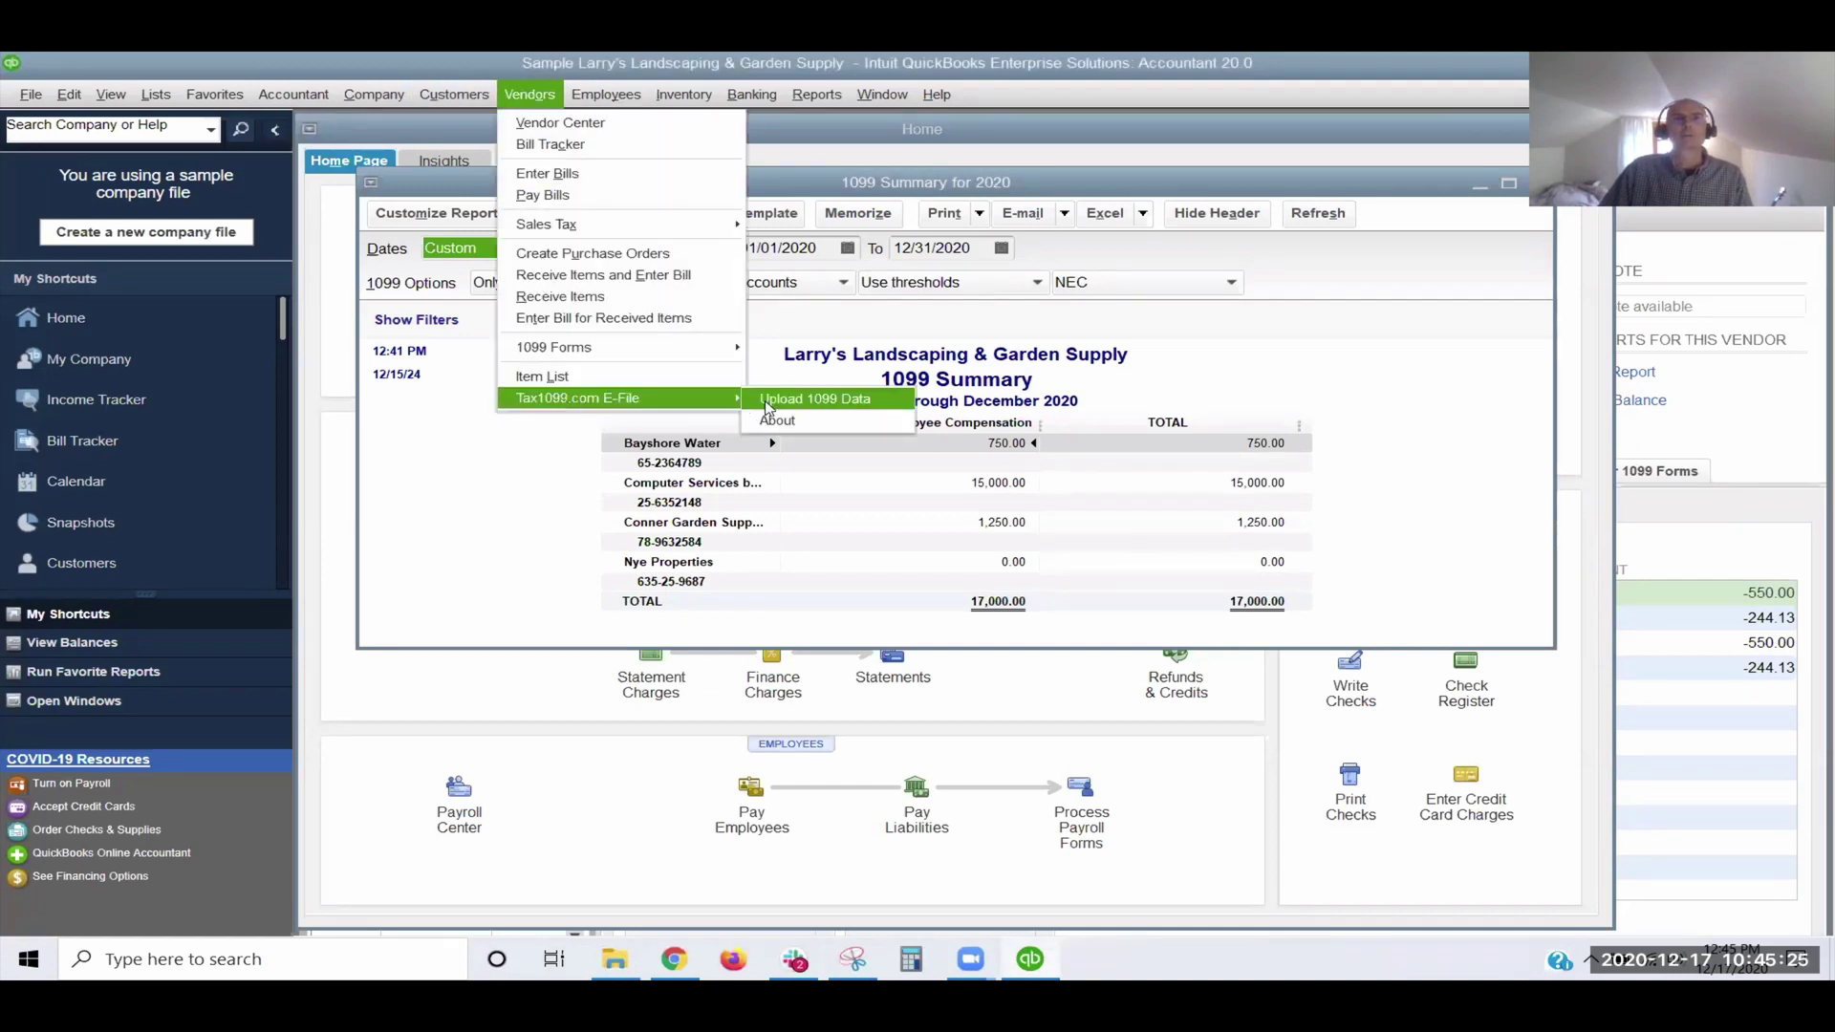
click(765, 406)
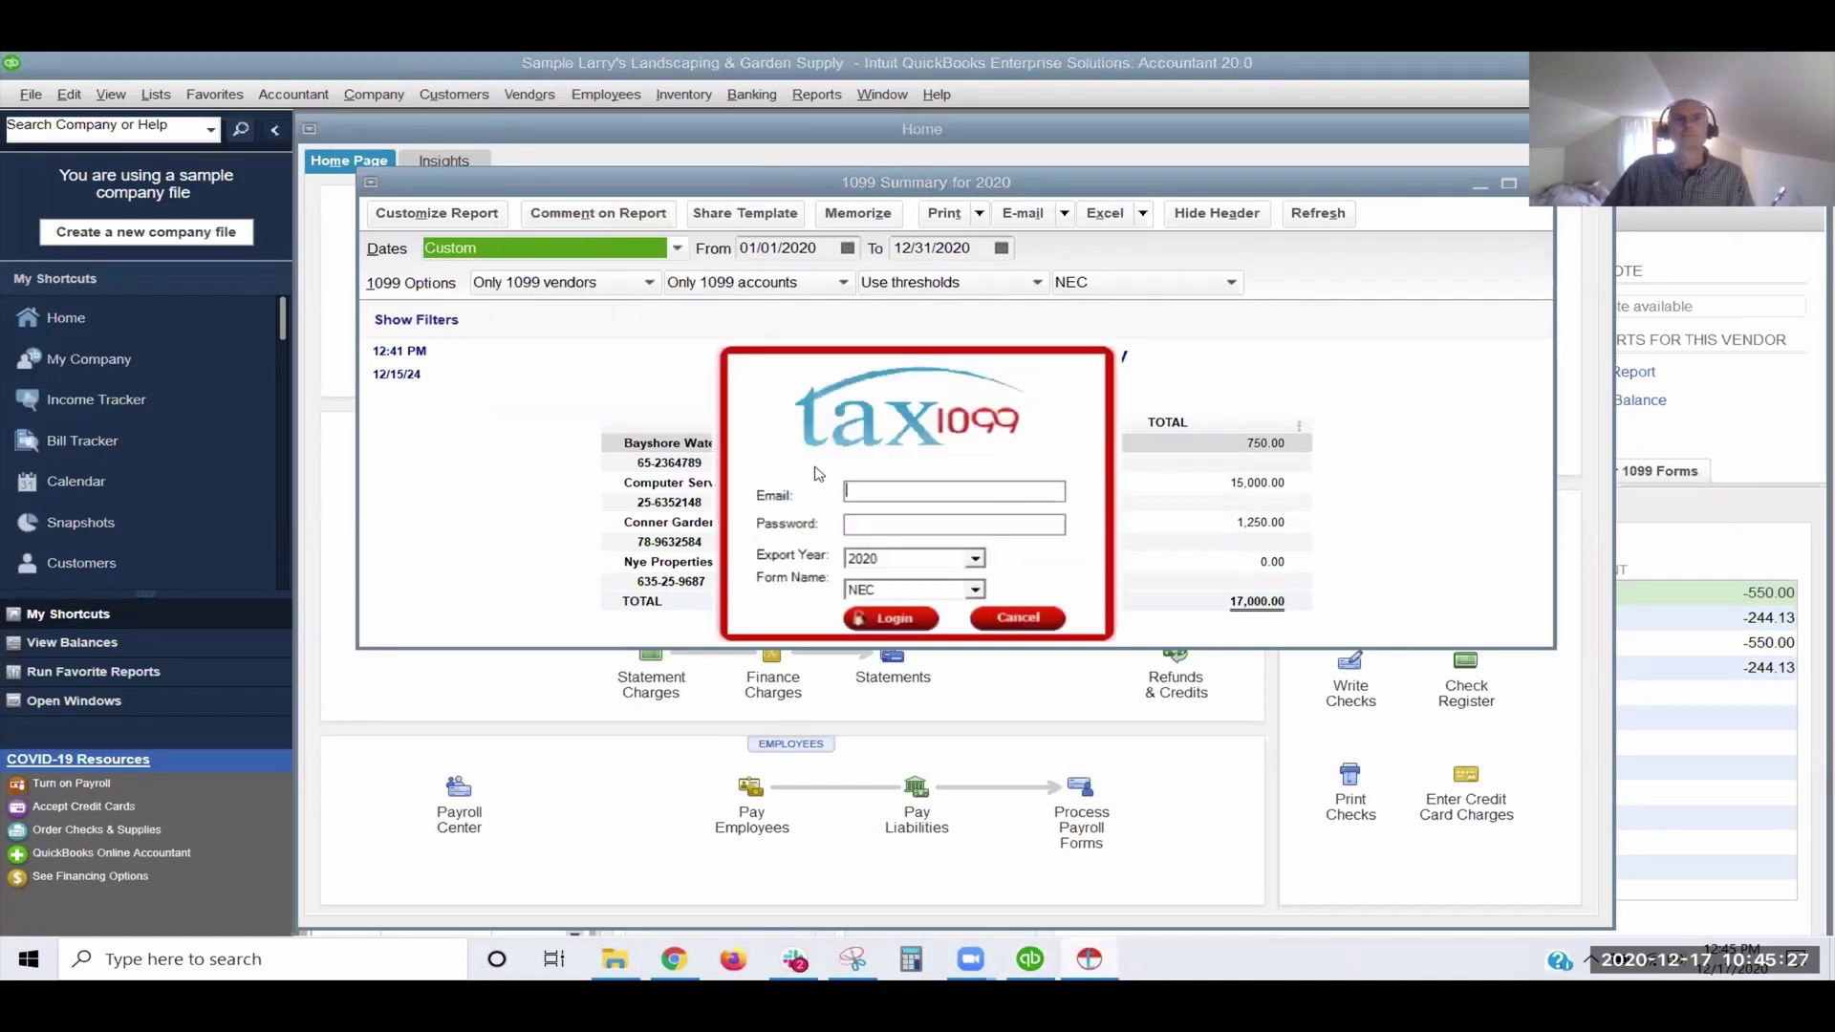
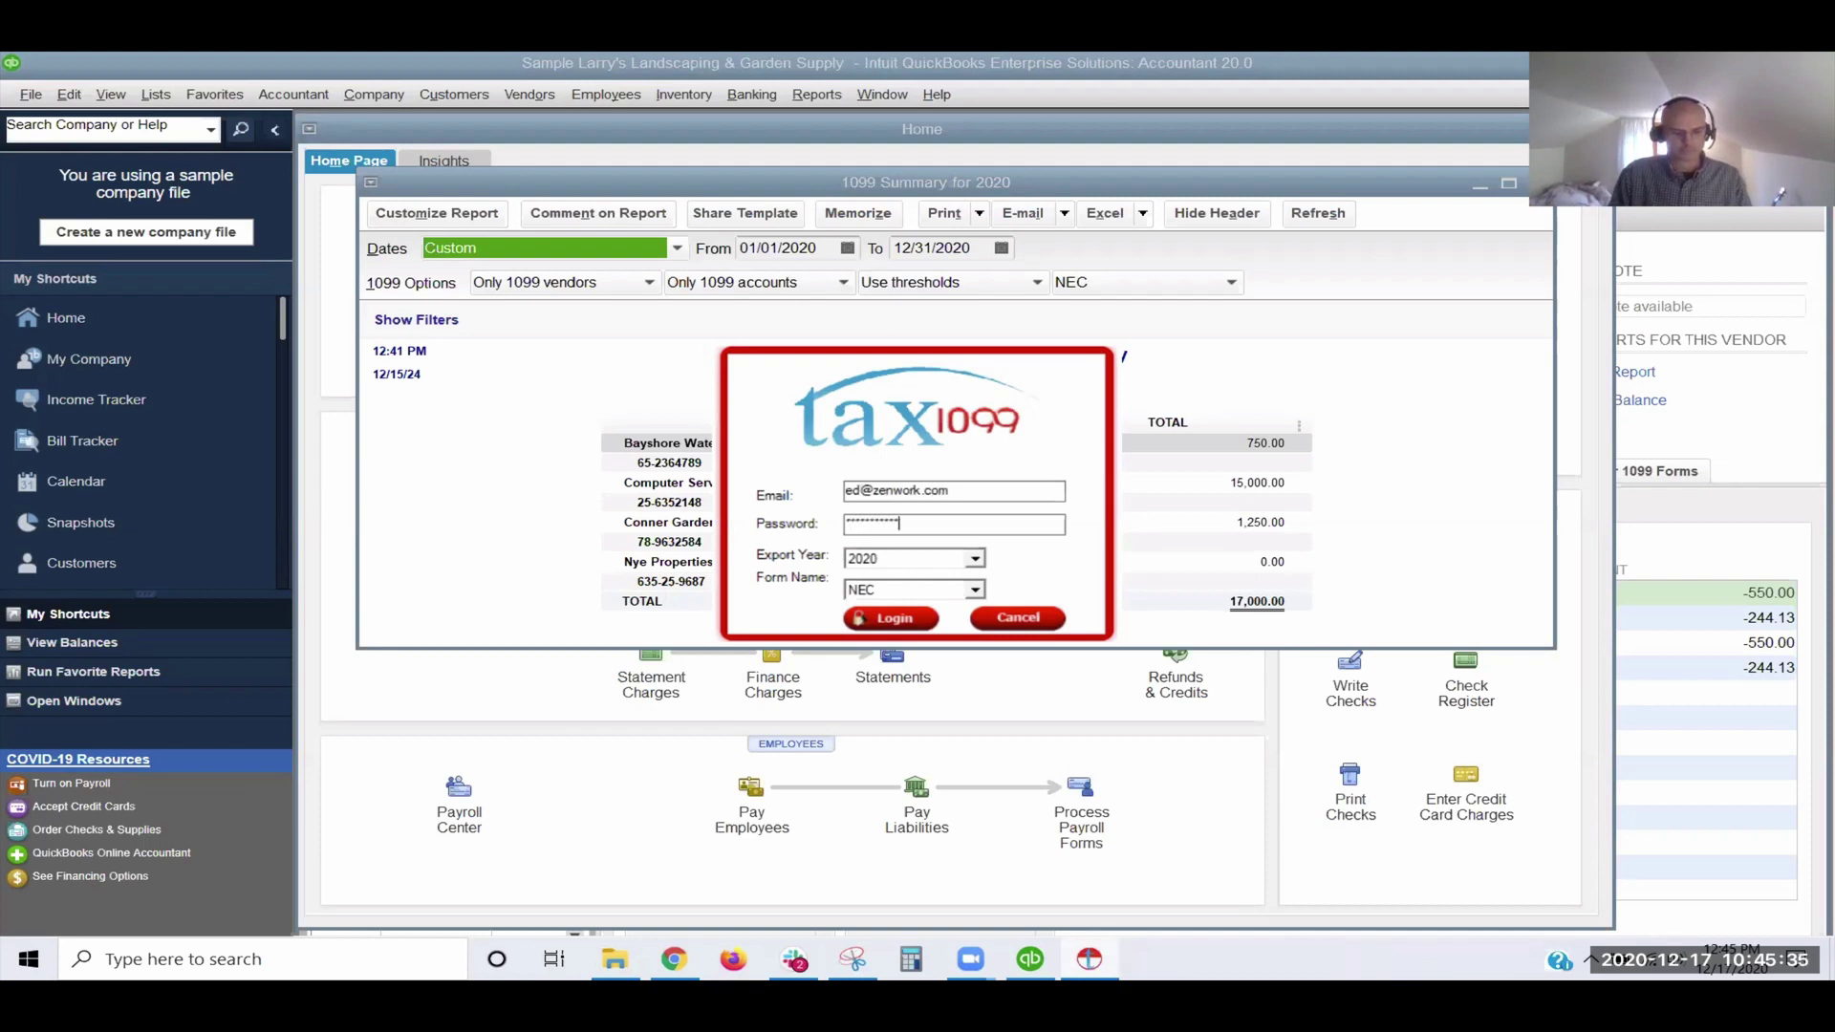
text(*)
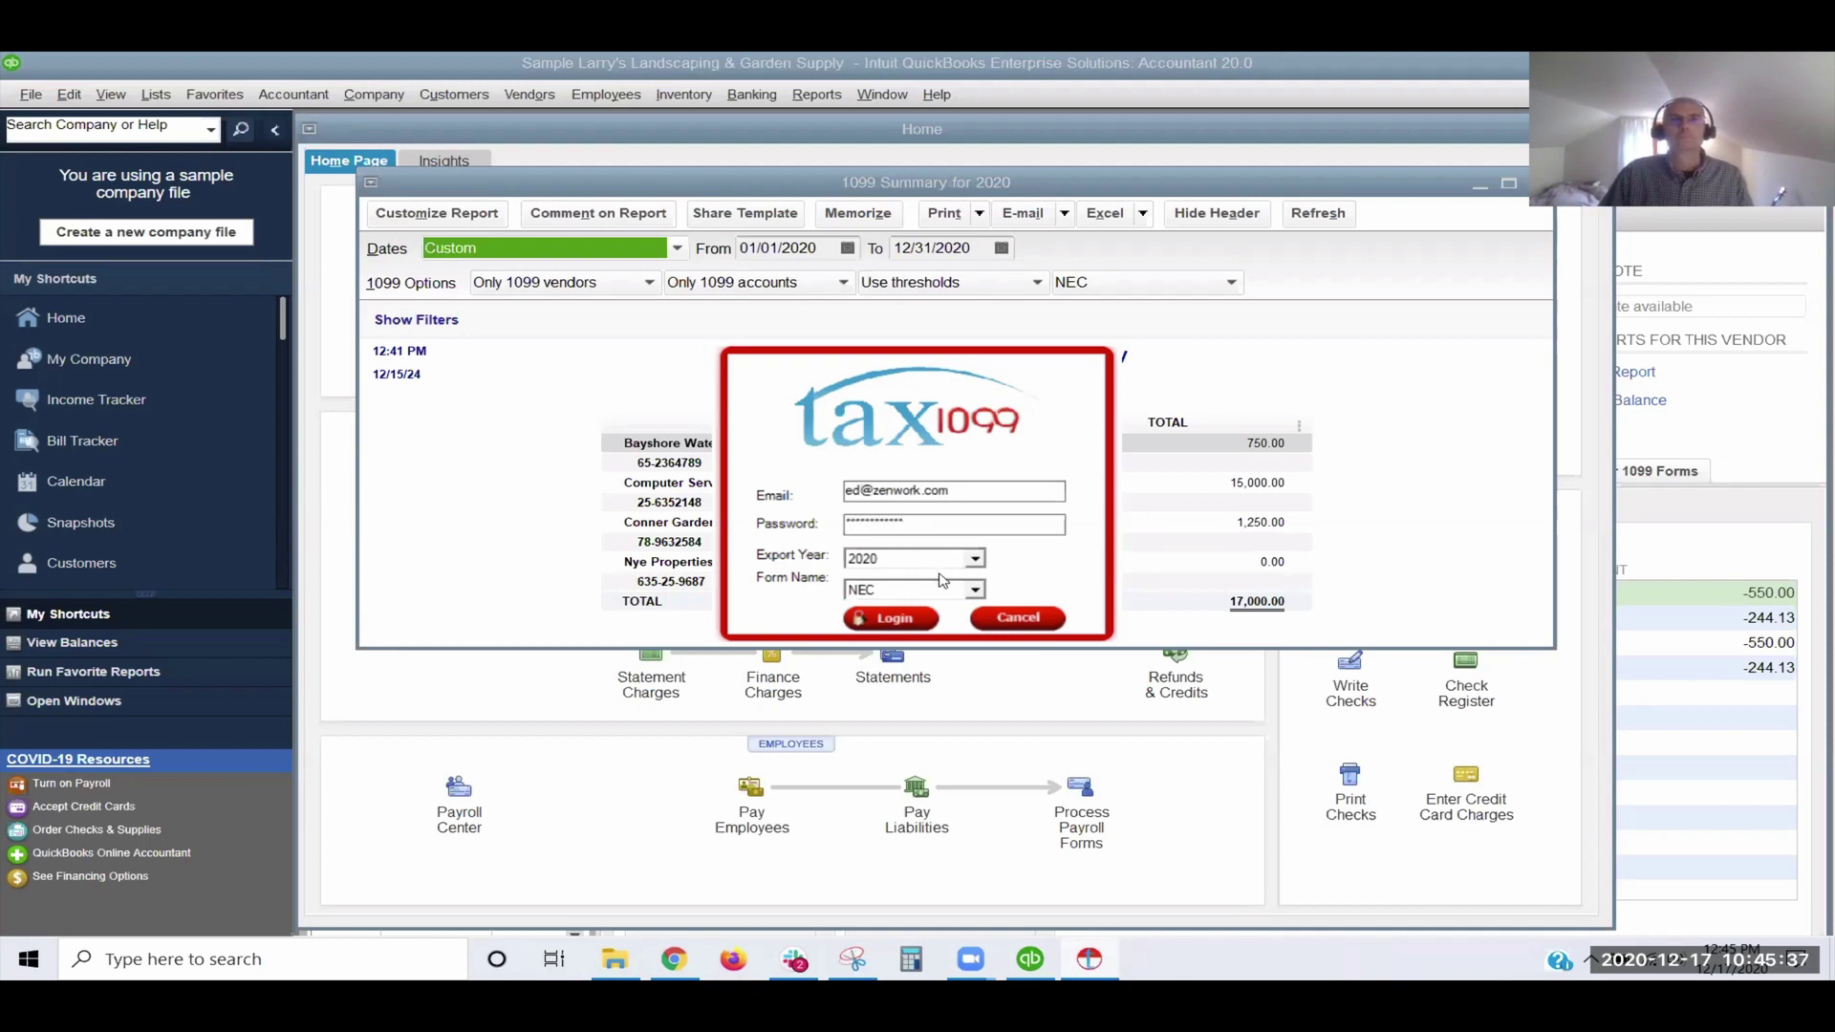
click(973, 589)
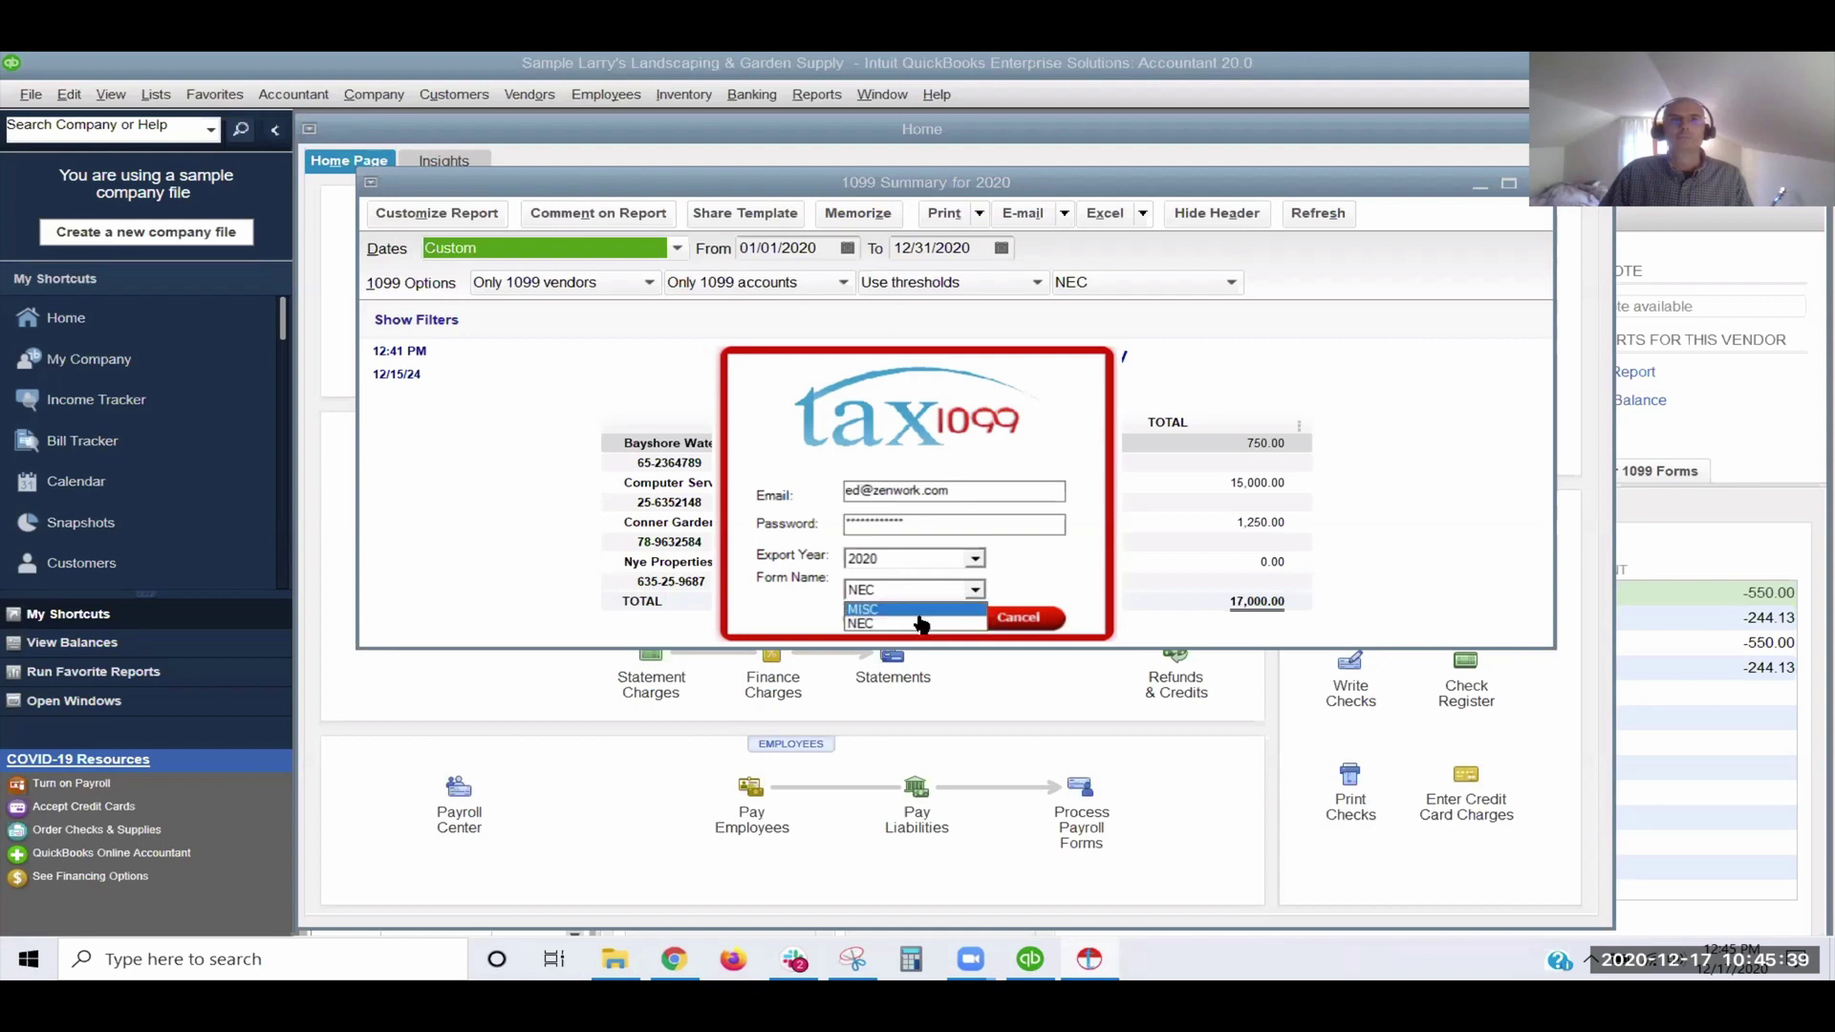
click(908, 610)
click(891, 620)
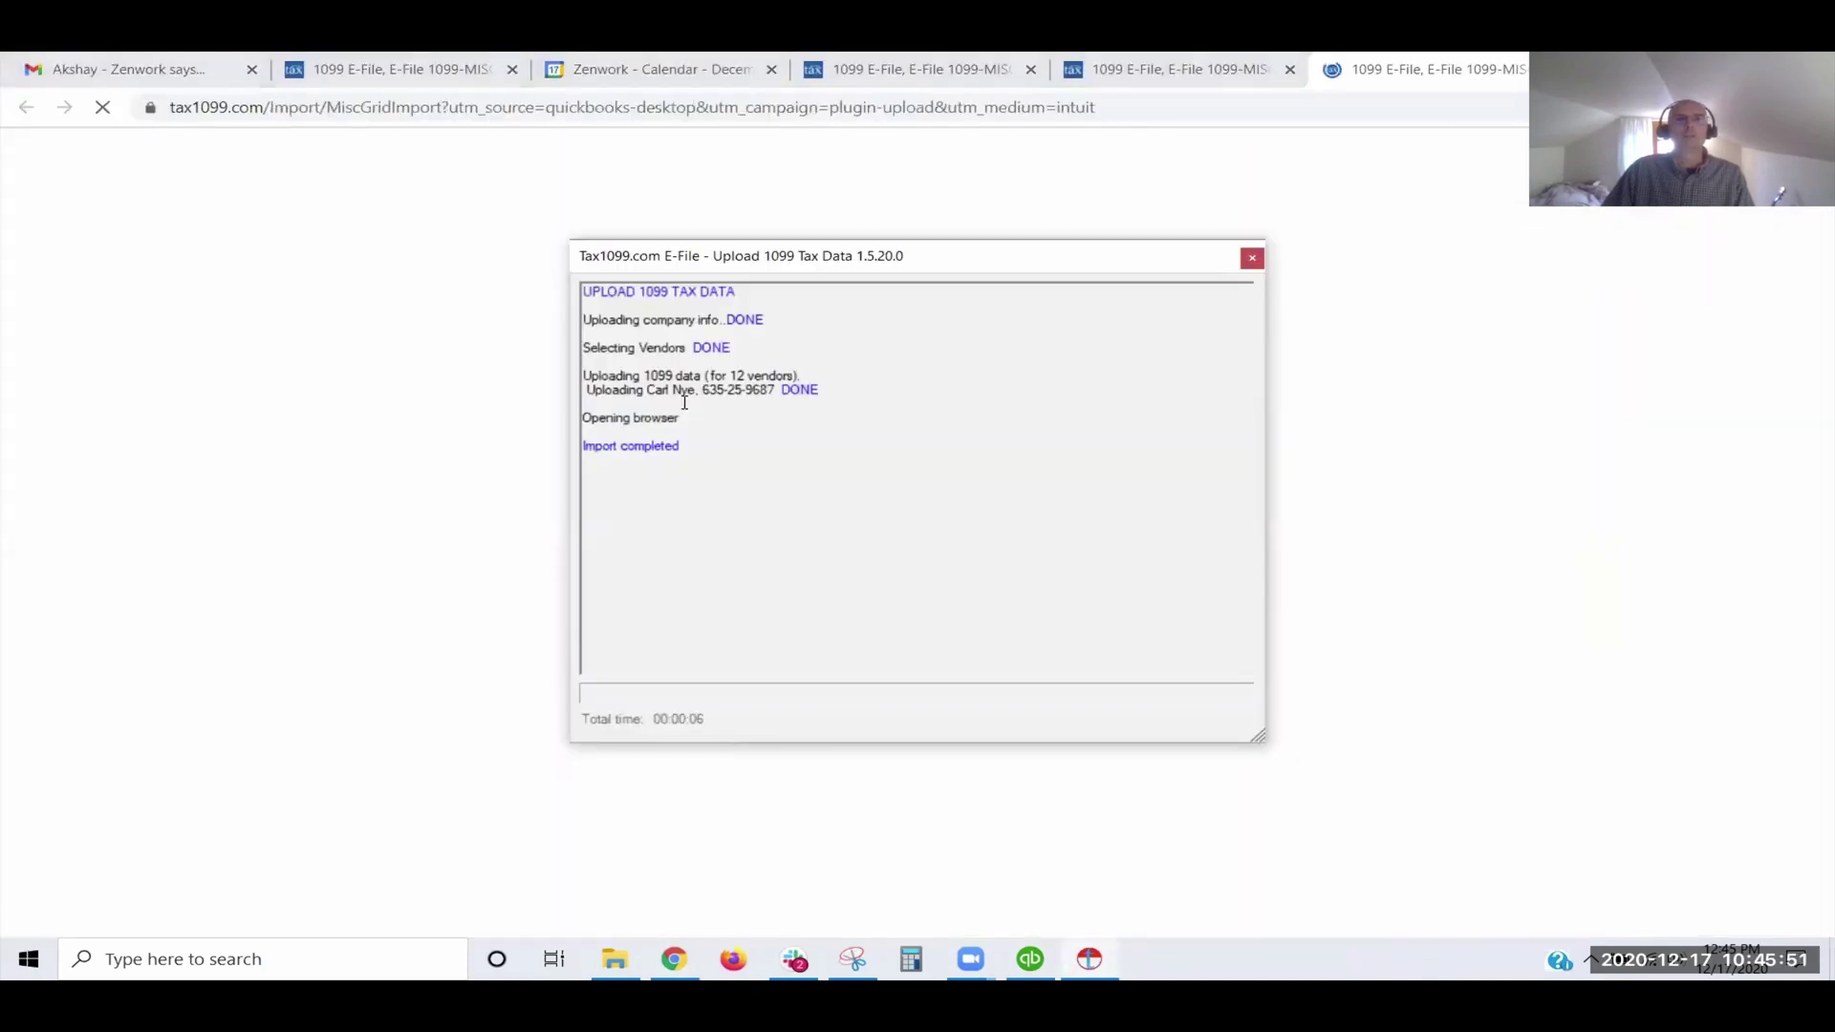
- Go to Tax1099.com's Import > QuickBooks Desktop page
triple_click(685, 392)
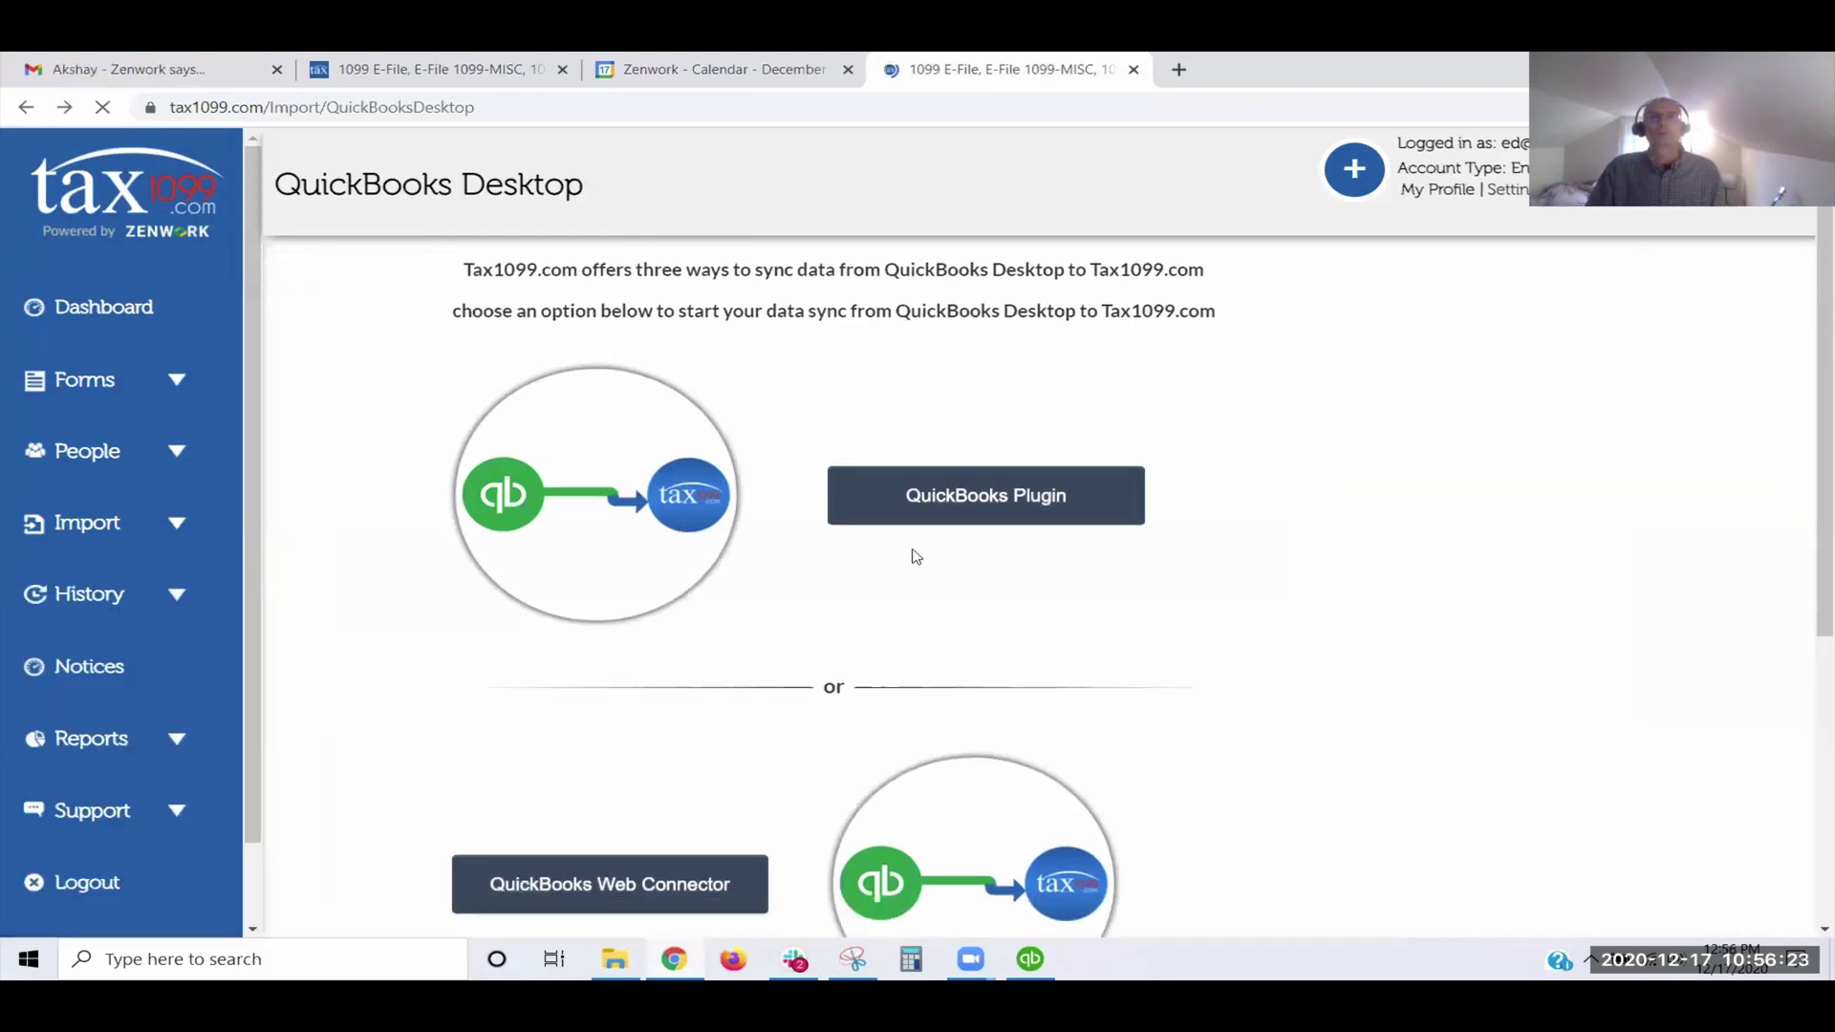
- Choose the QuickBooks Web Connector method and start a new import to get its setup instructions
scroll(1175, 641, down, 3)
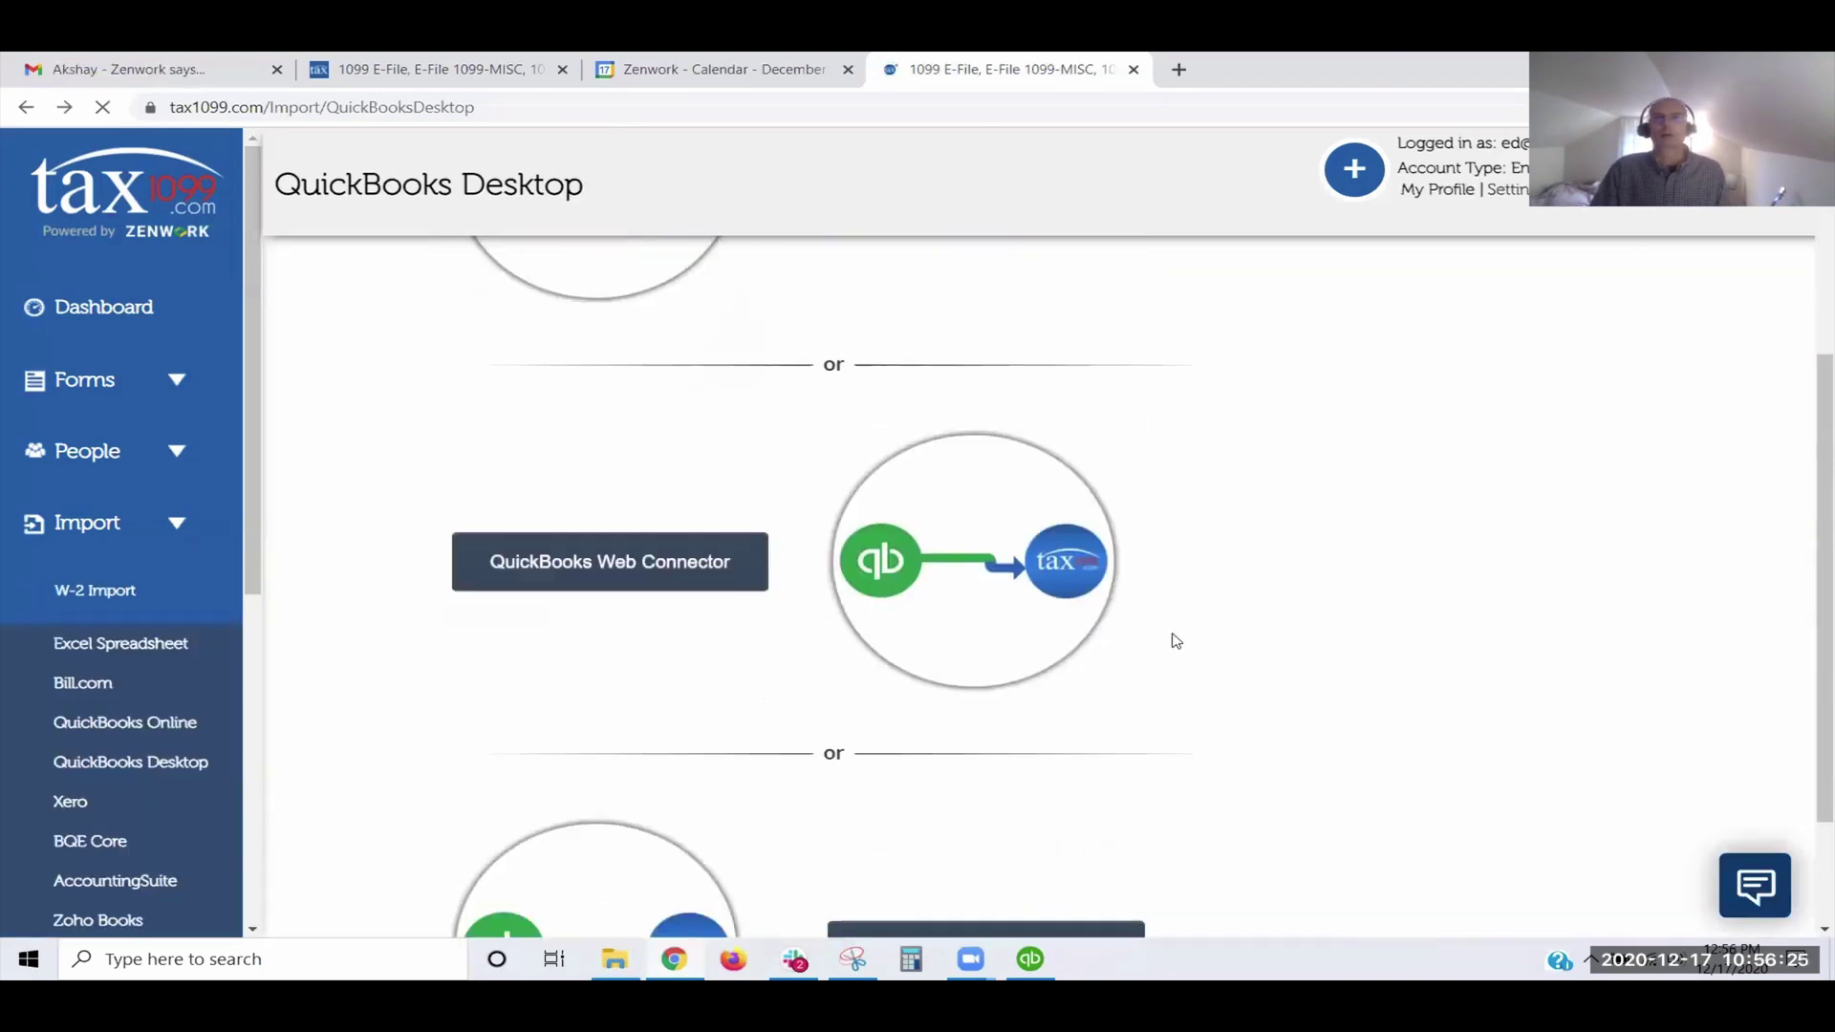
click(639, 604)
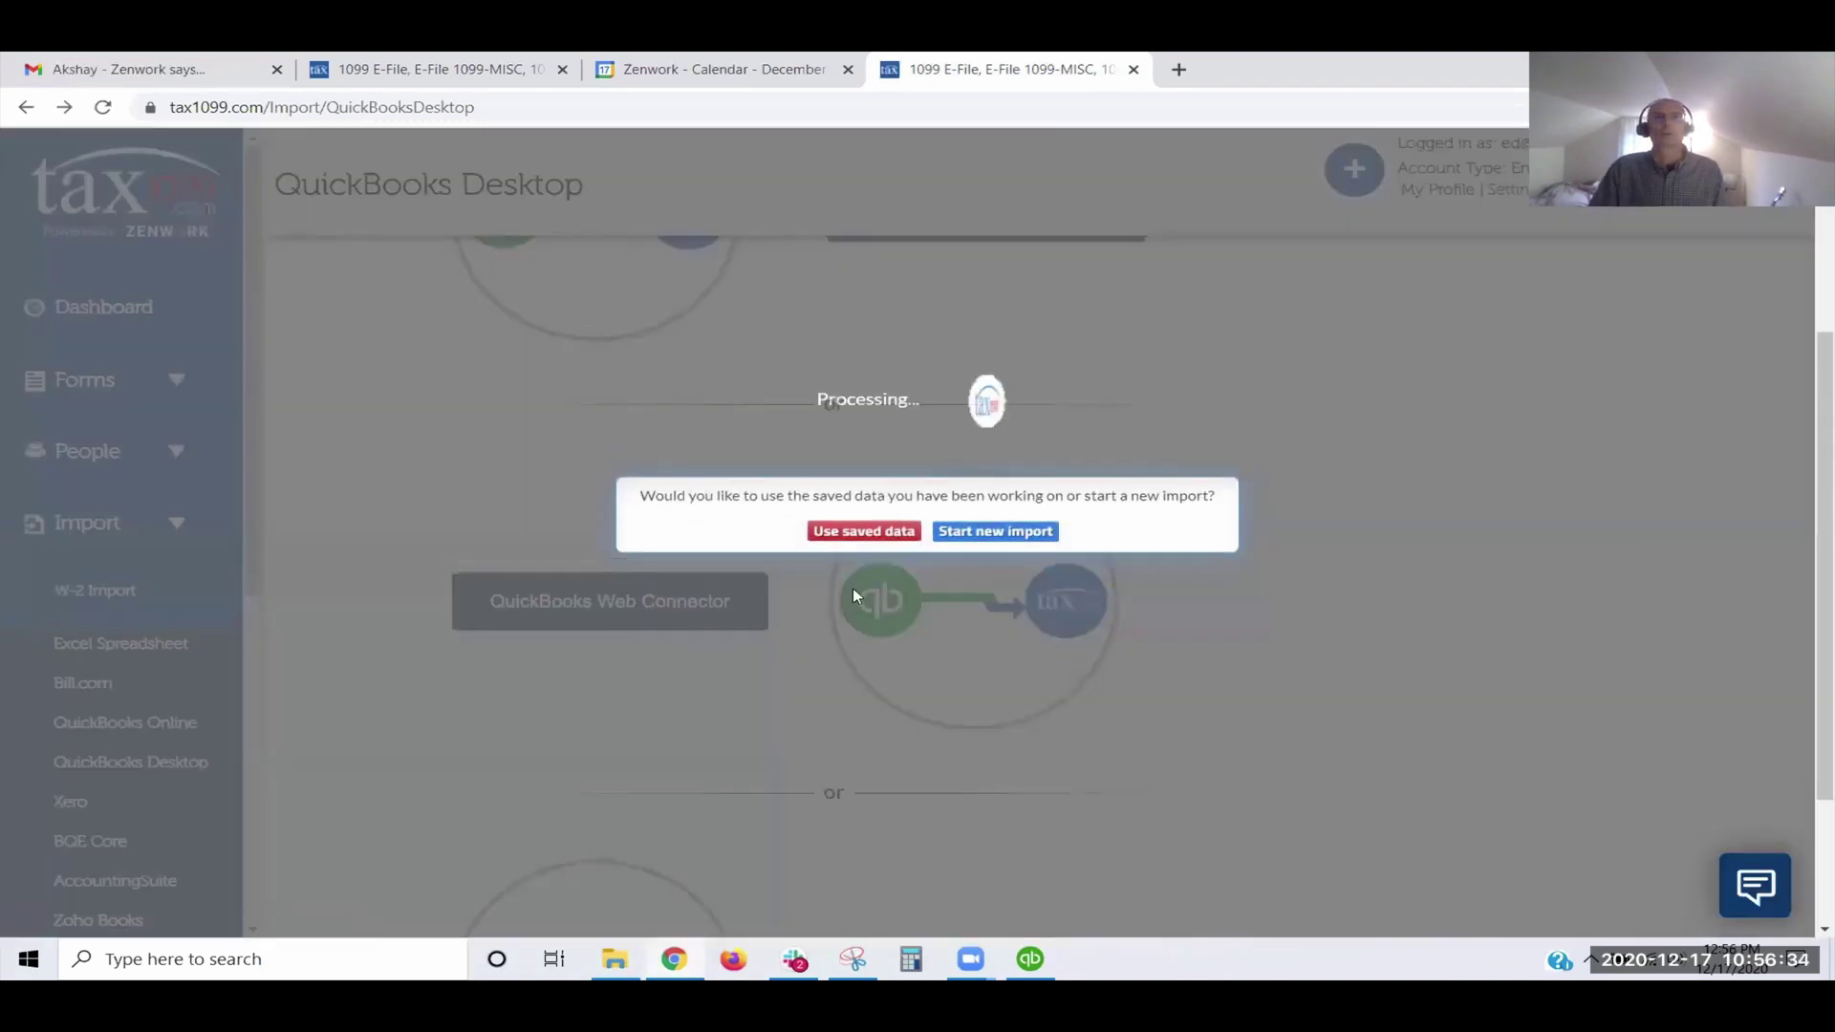
click(995, 531)
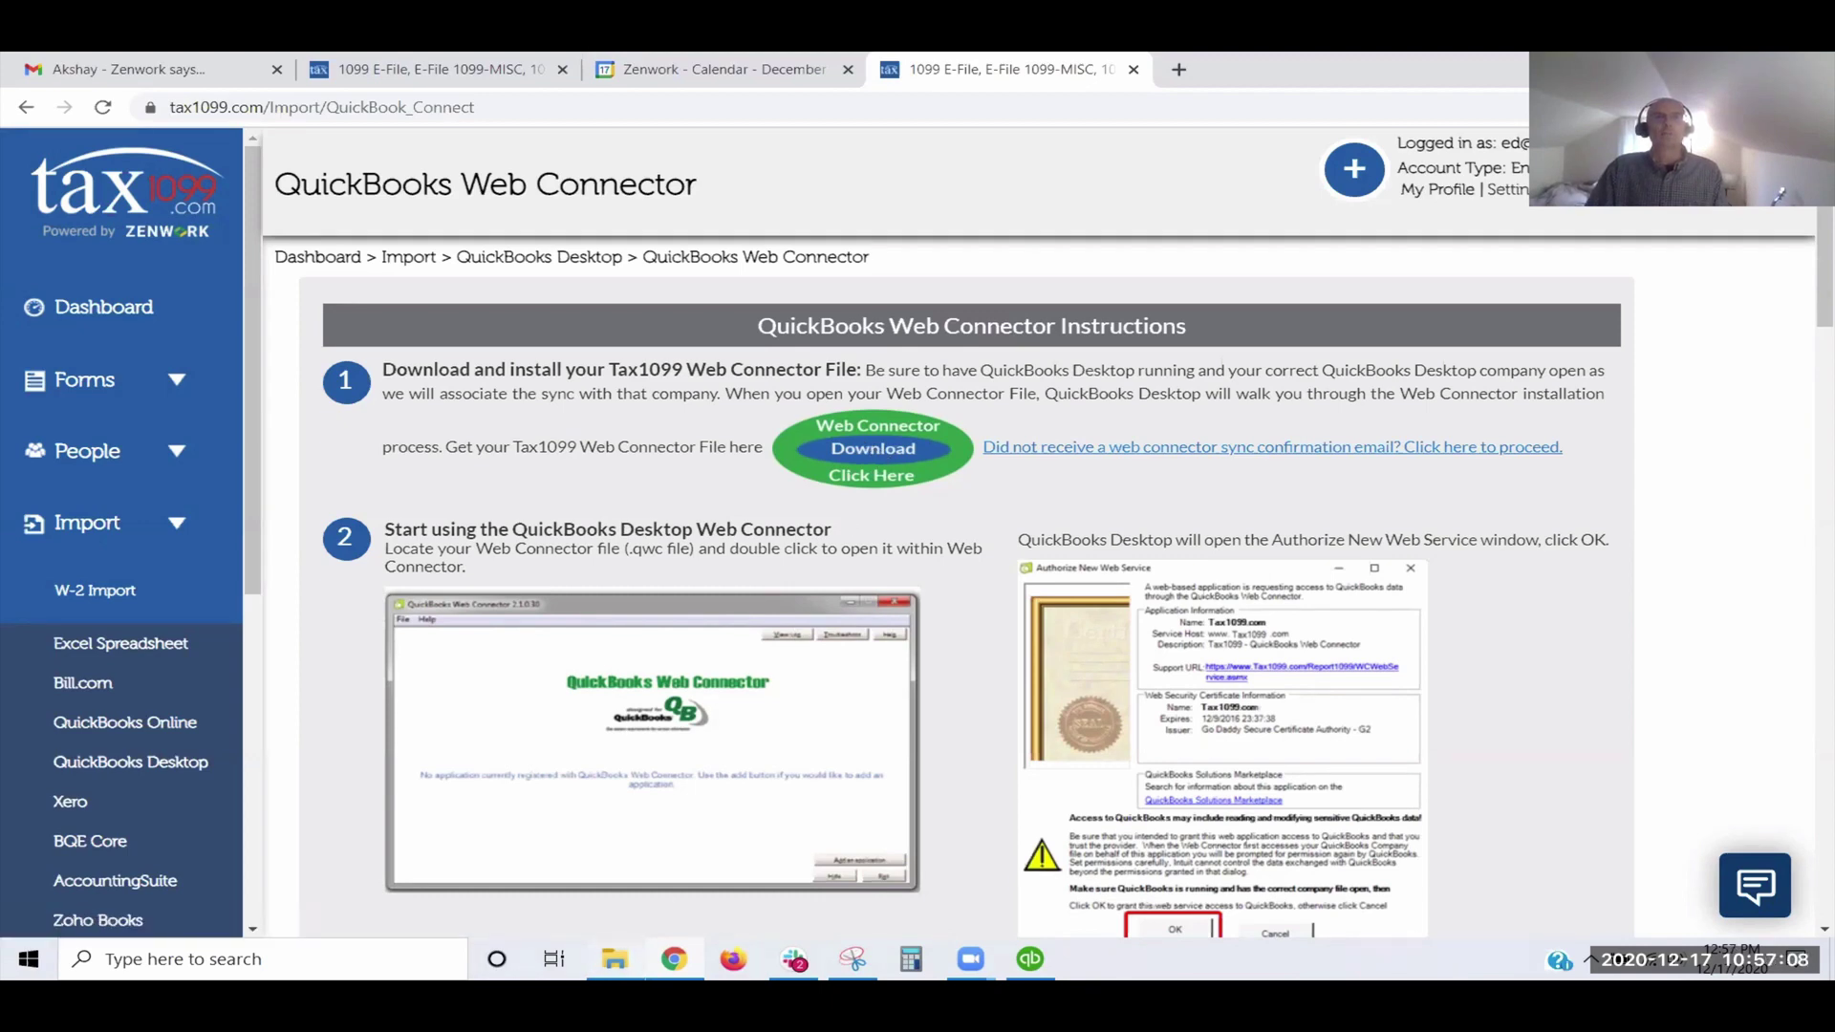
key(alt+Tab)
- Select the Web Connector .qwc file in Downloads, then run File > Update Web Services in QuickBooks
click(431, 560)
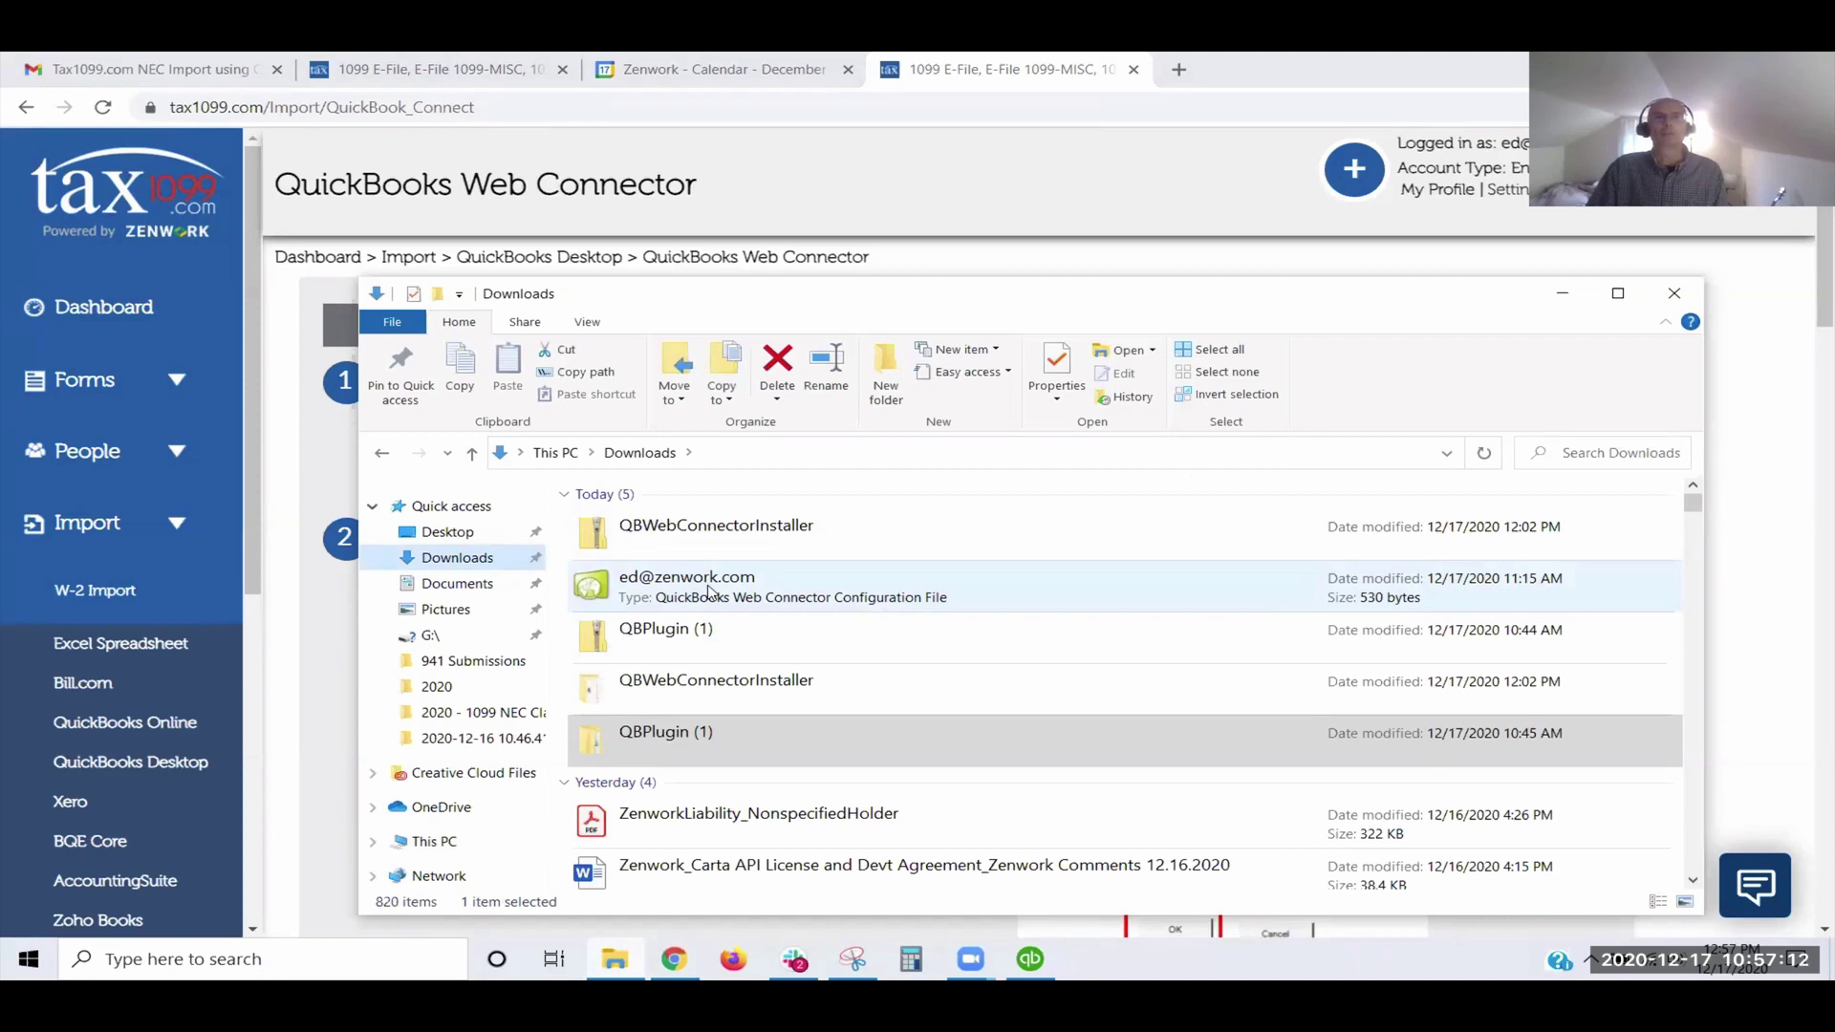
click(708, 588)
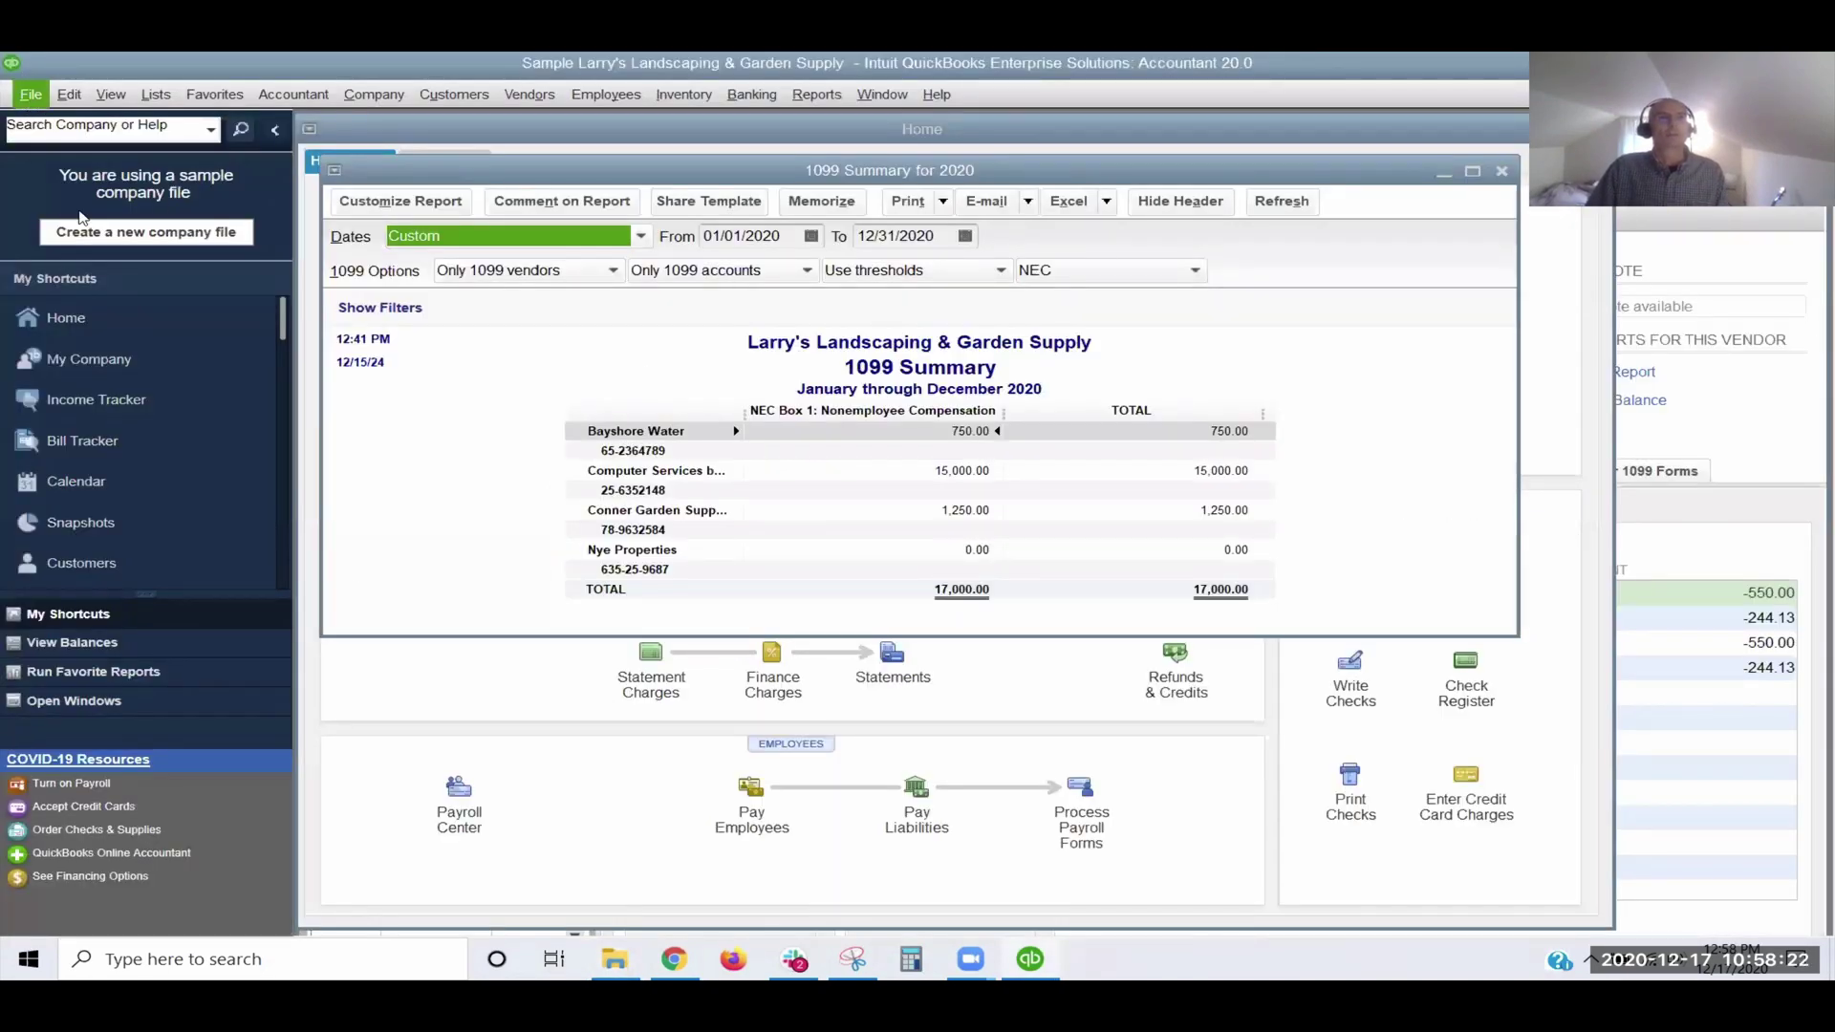
click(30, 94)
click(153, 522)
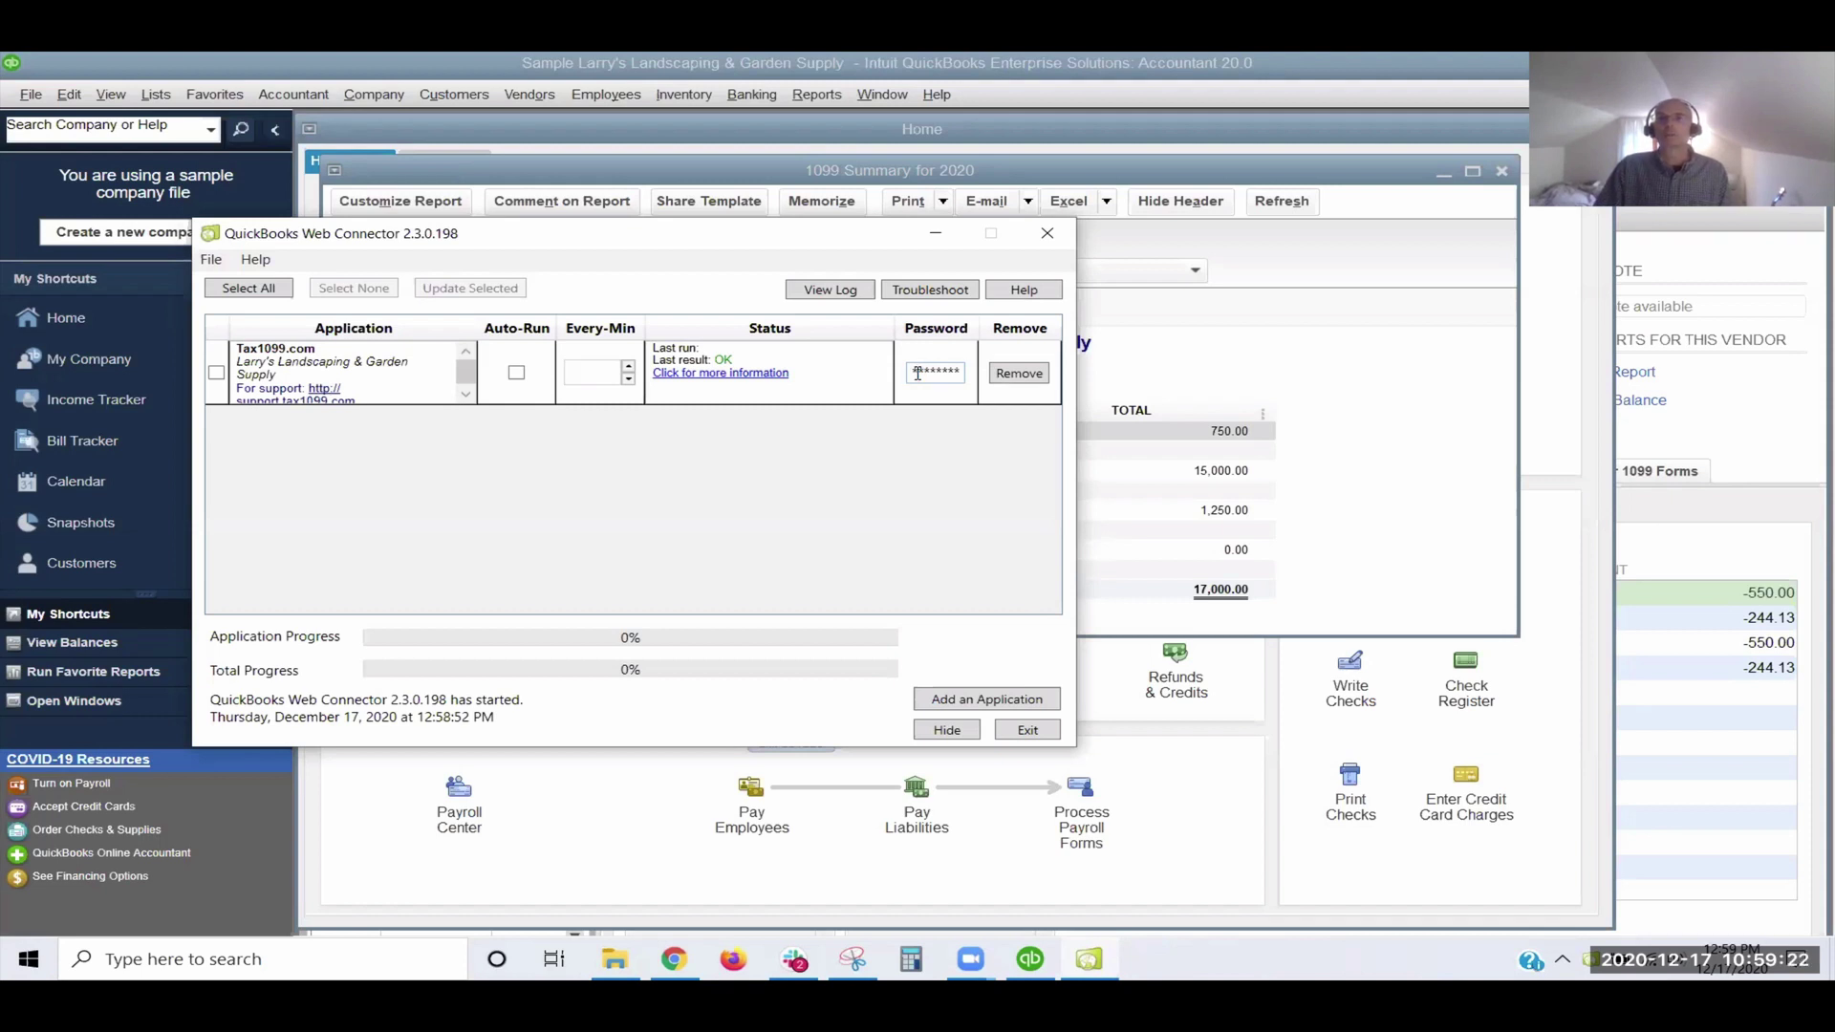
- Tick the Tax1099.com application in Web Connector and run Update Selected
click(216, 371)
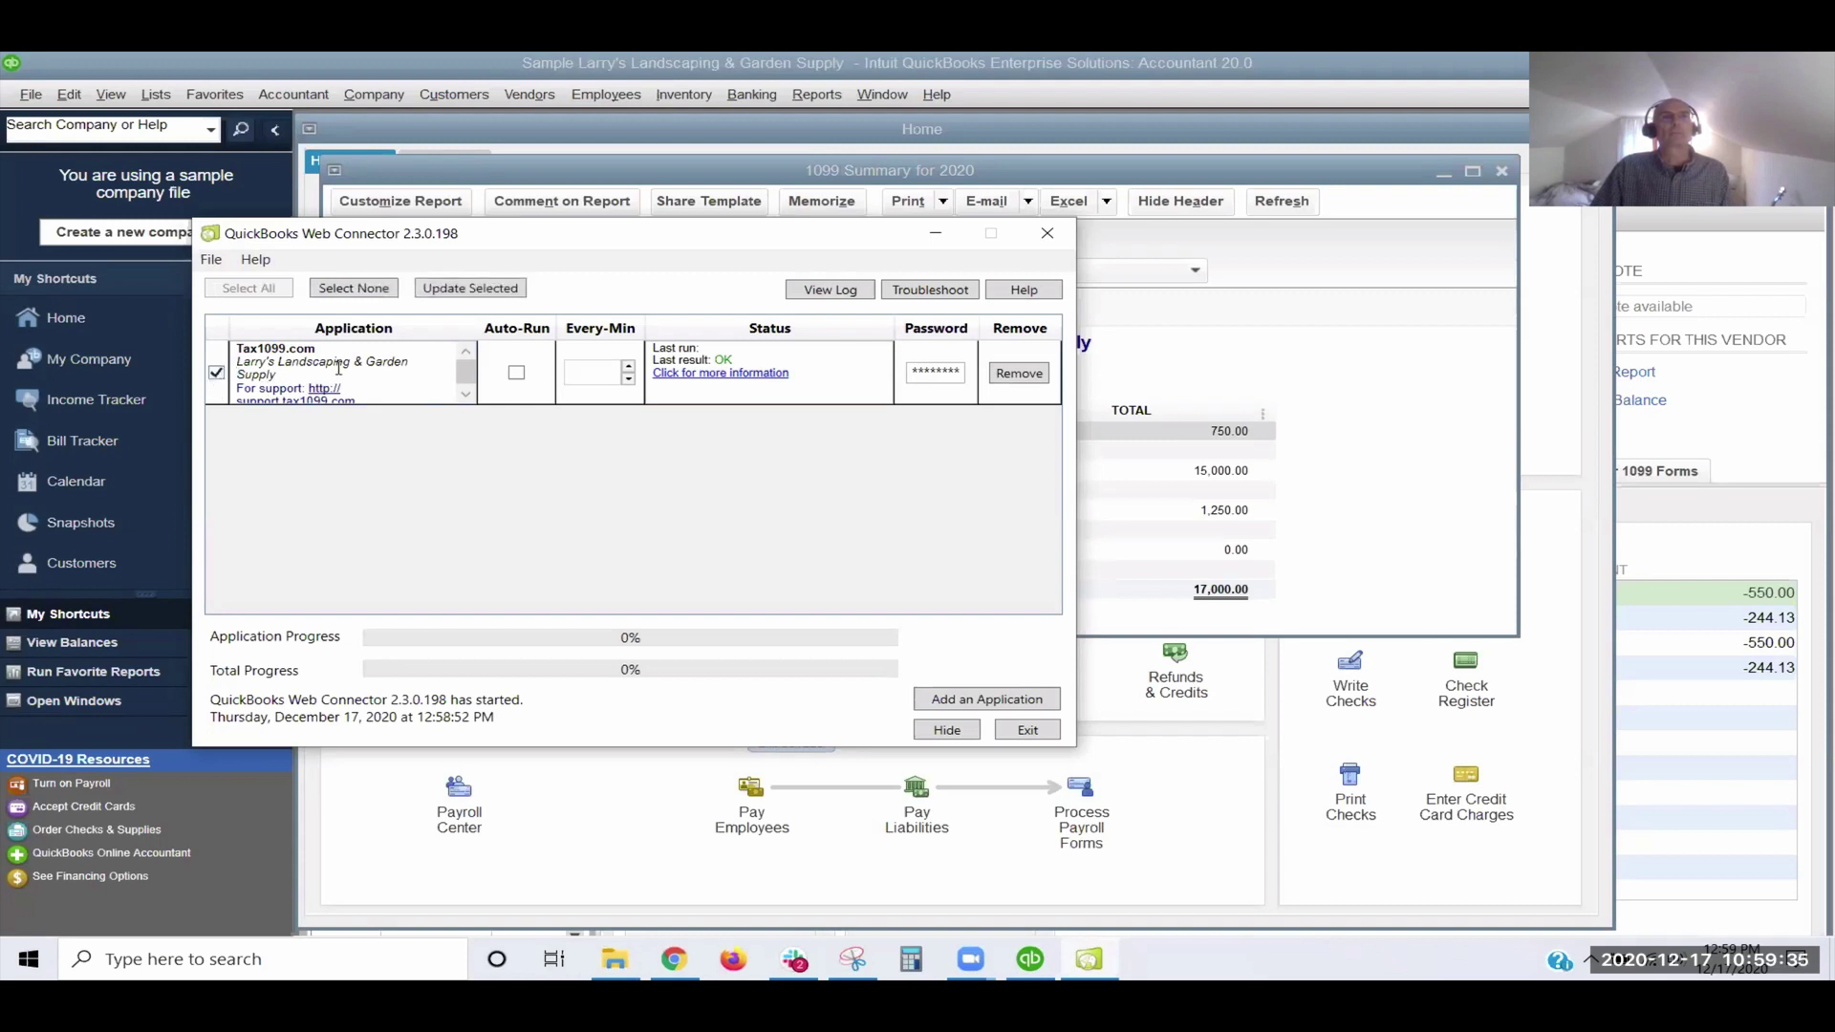
click(497, 289)
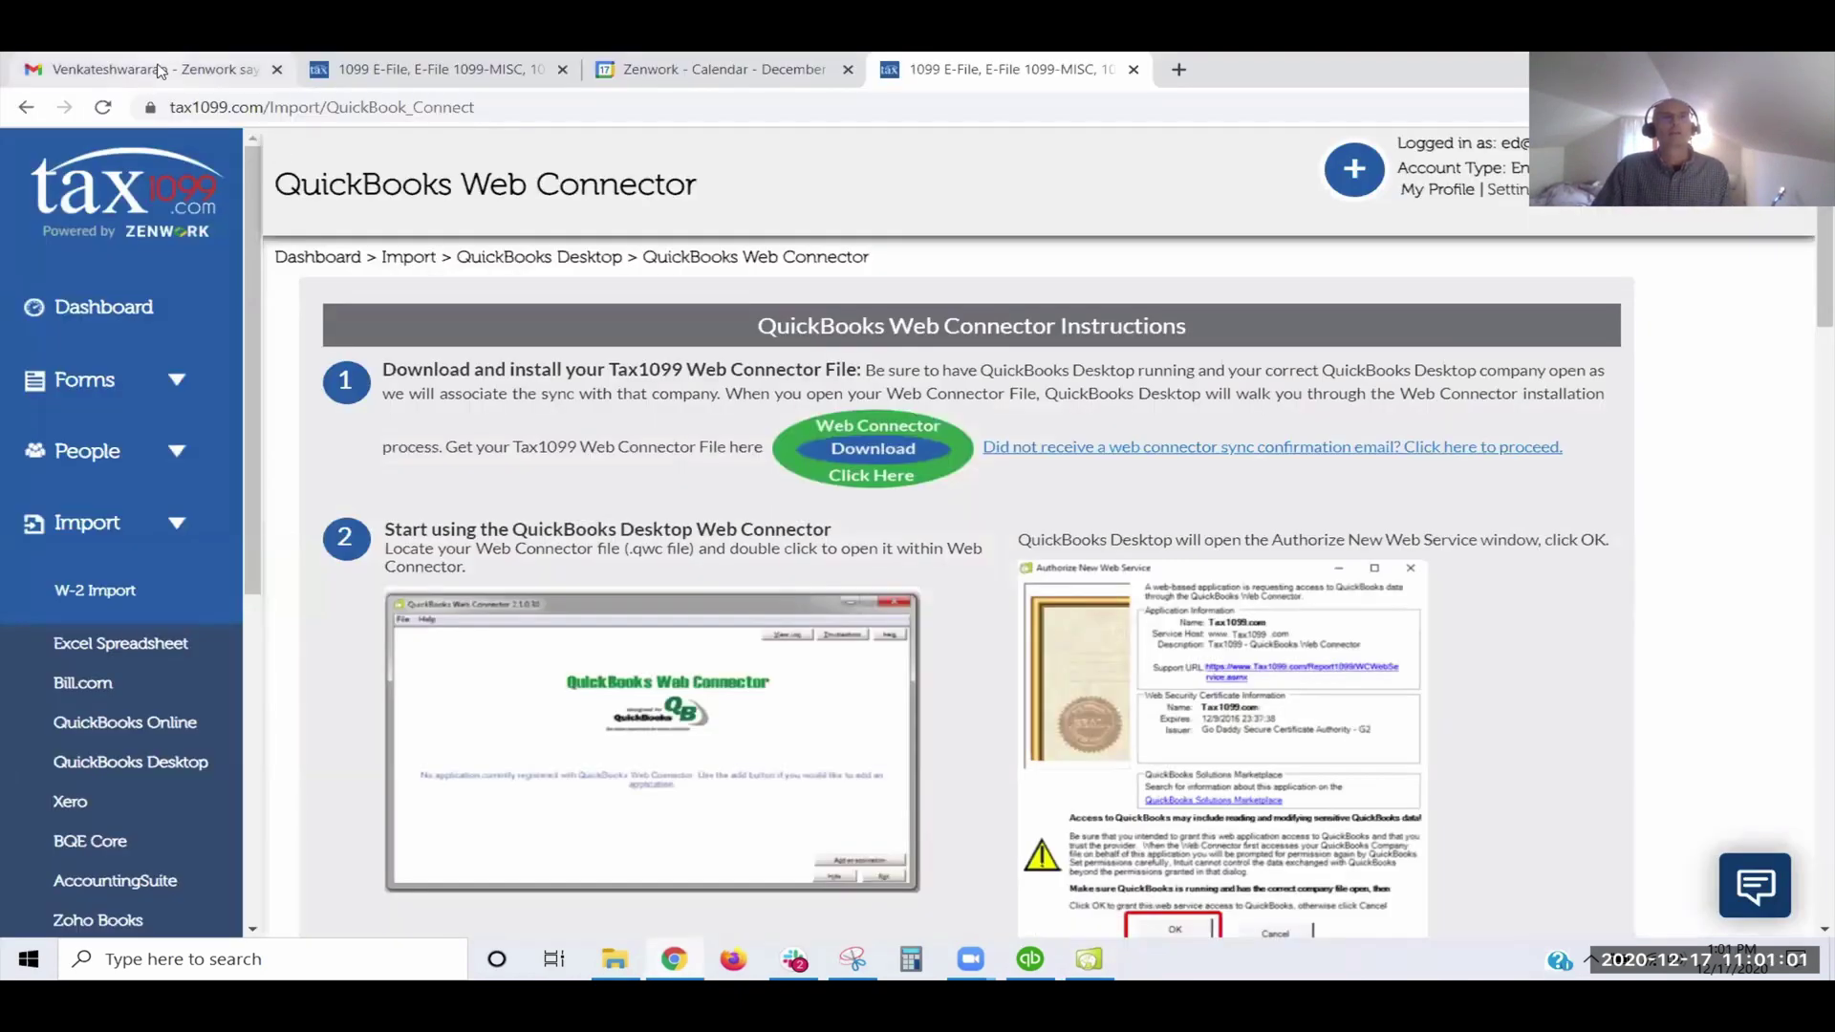
- Open the Tax1099 Web Connector Sync – Success email in Gmail and follow its 1099 filing link
click(160, 71)
click(809, 409)
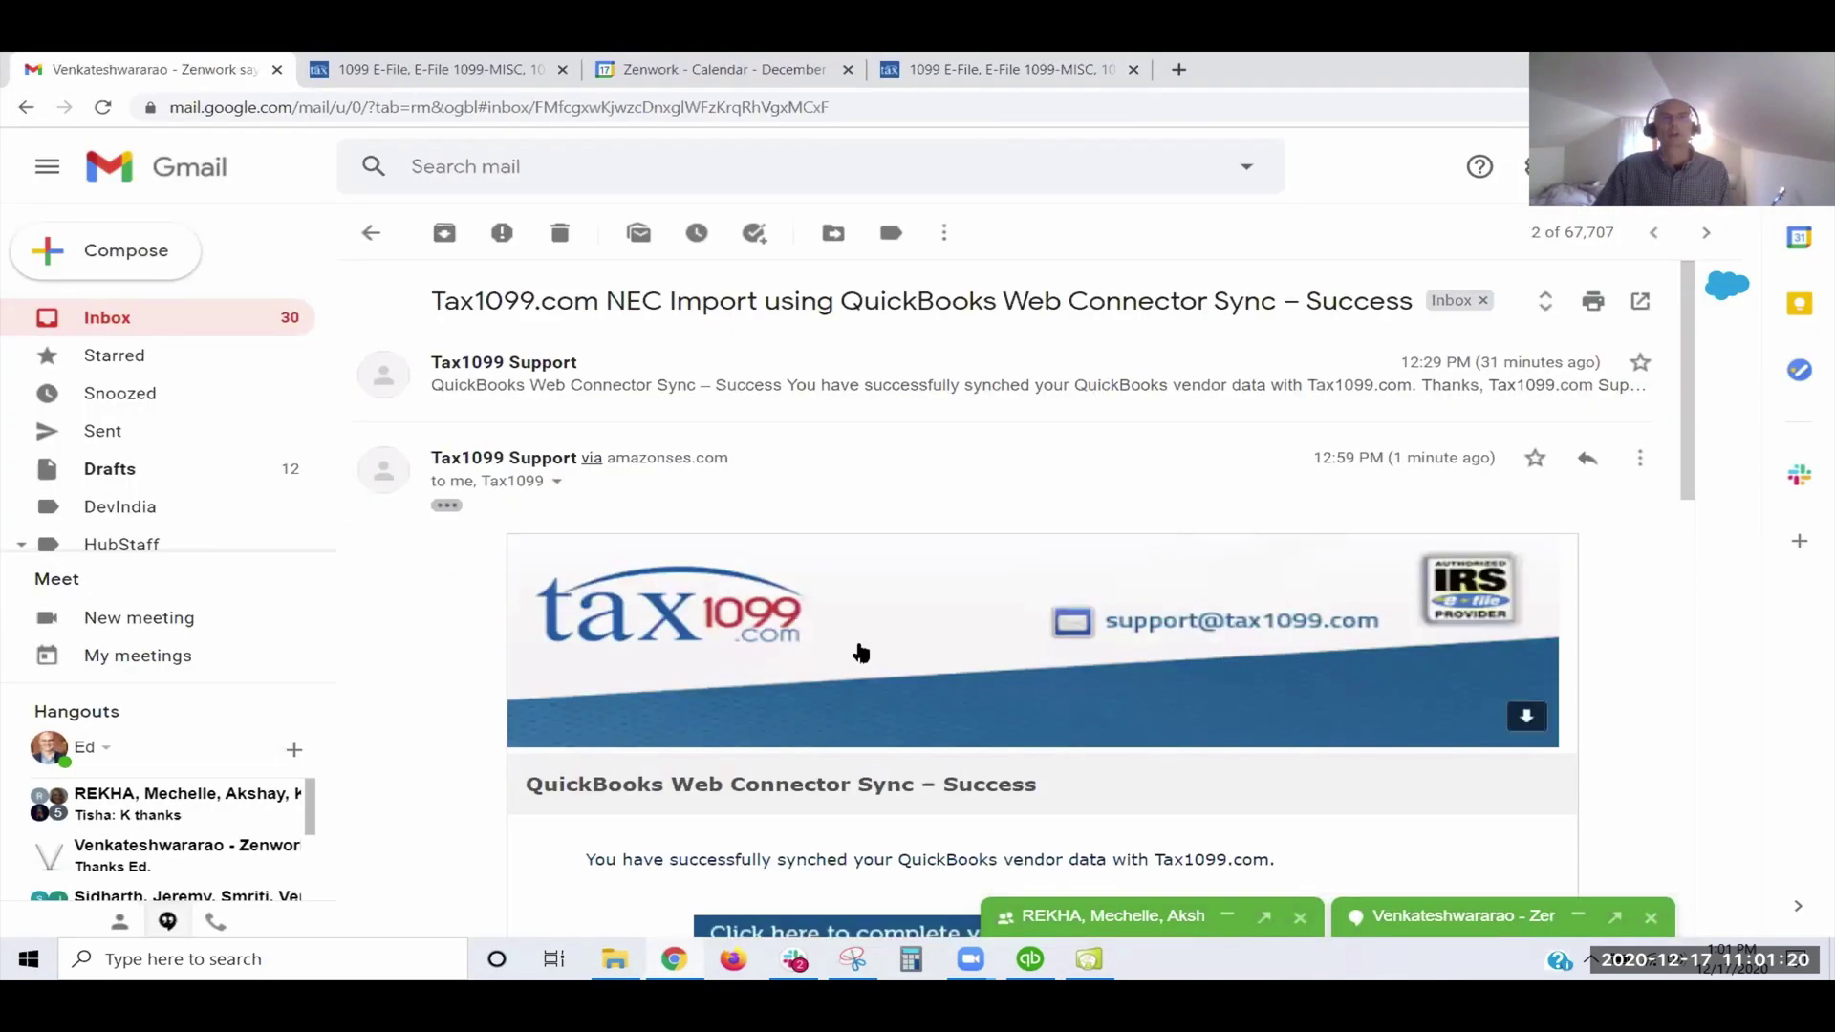
scroll(856, 647, down, 3)
click(841, 720)
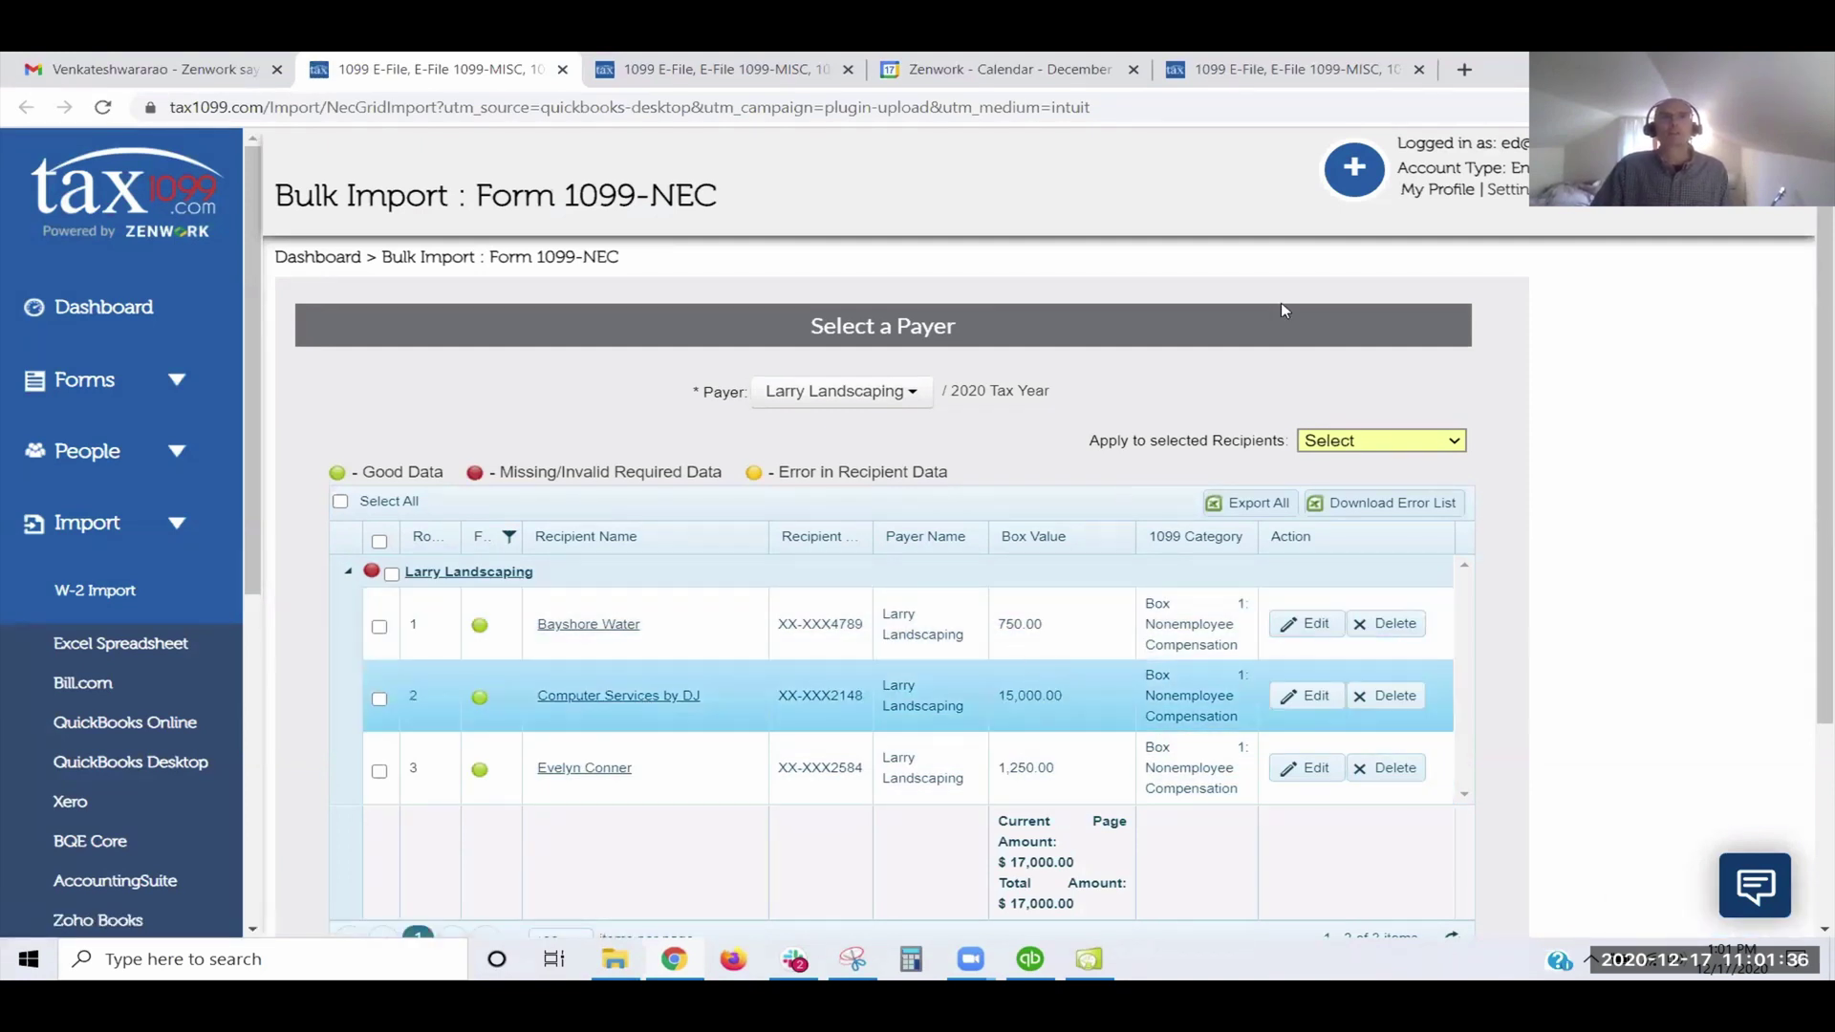
- Add the payer's phone number to Larry Landscaping's details and upload the three recipient records
click(1271, 74)
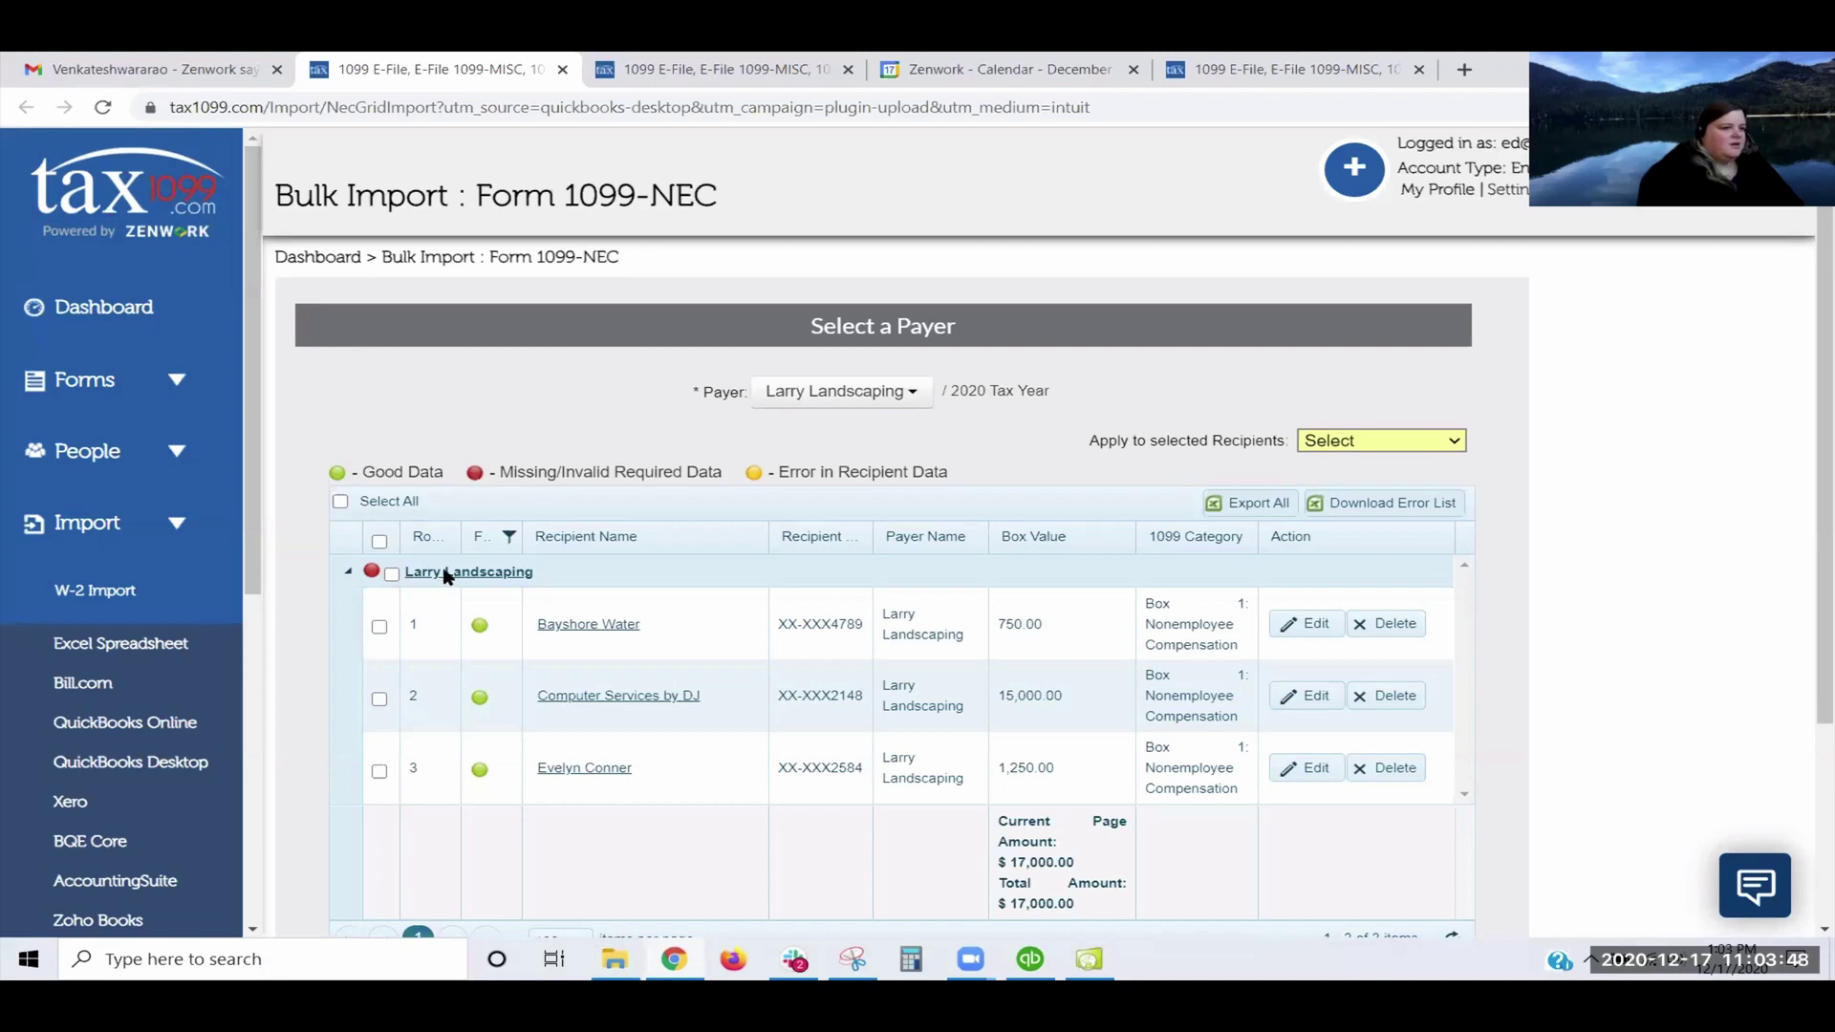
click(445, 573)
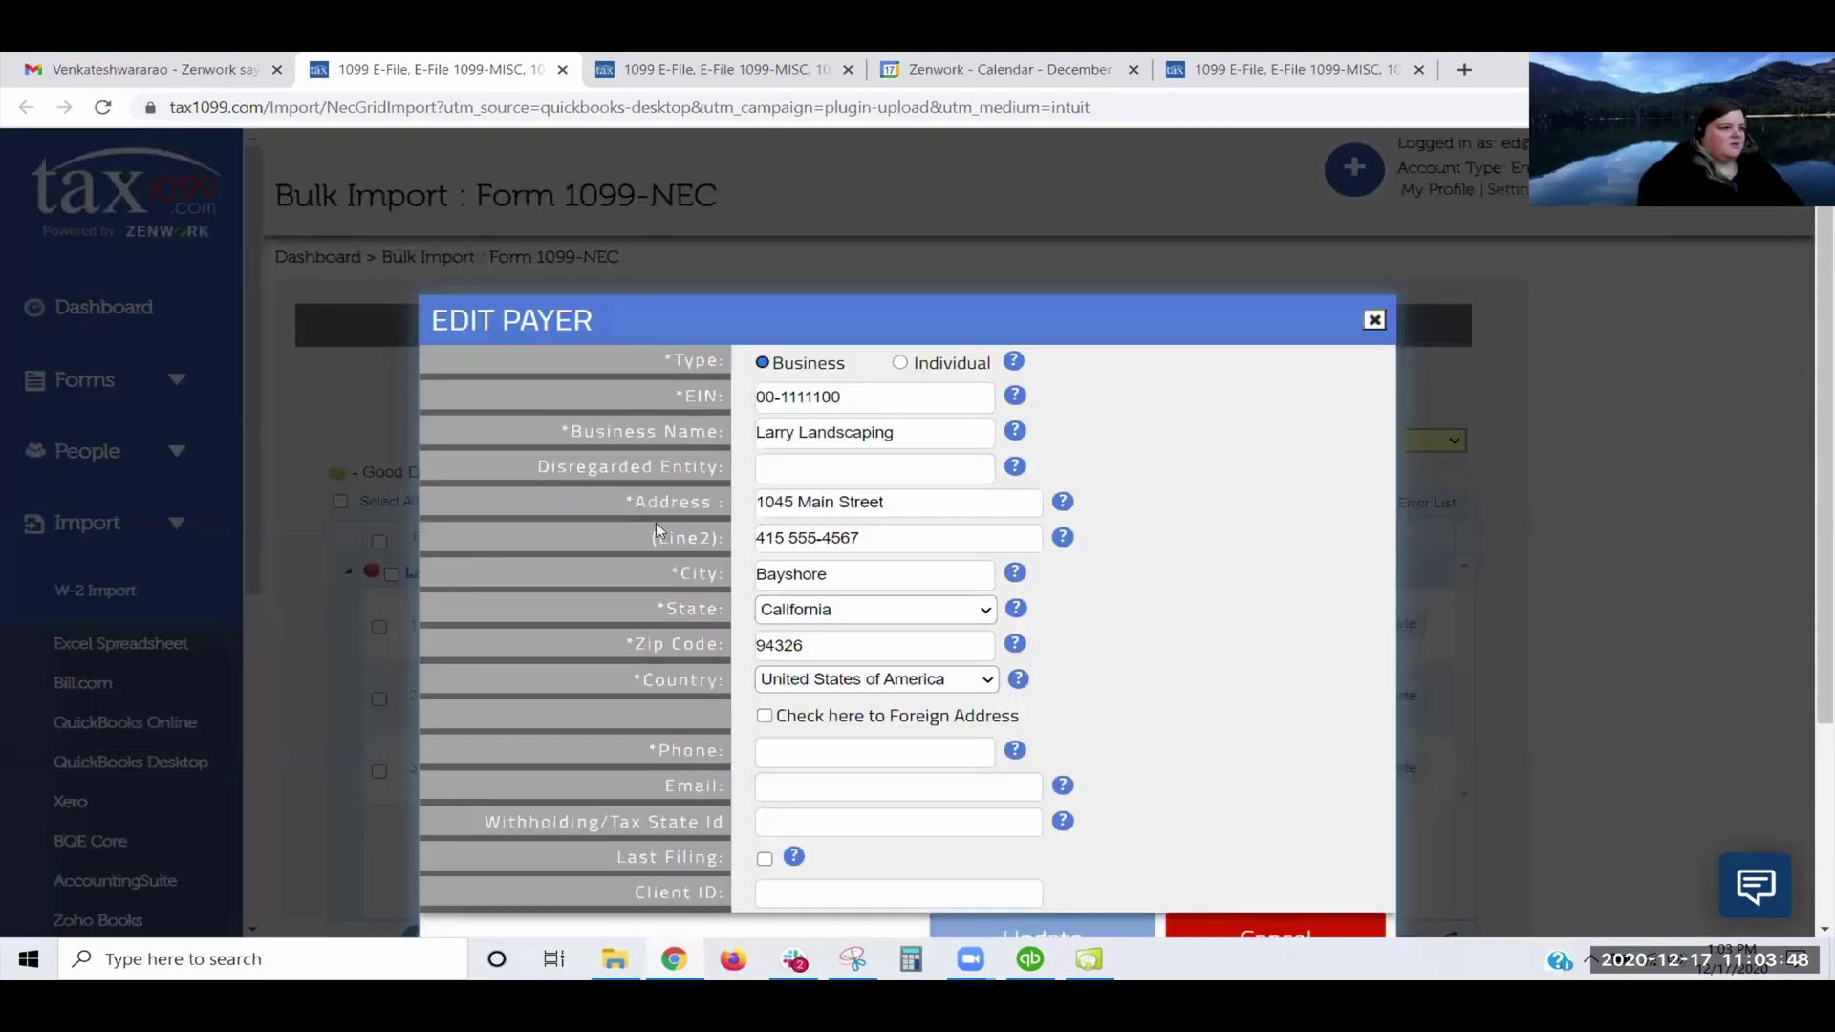
click(789, 754)
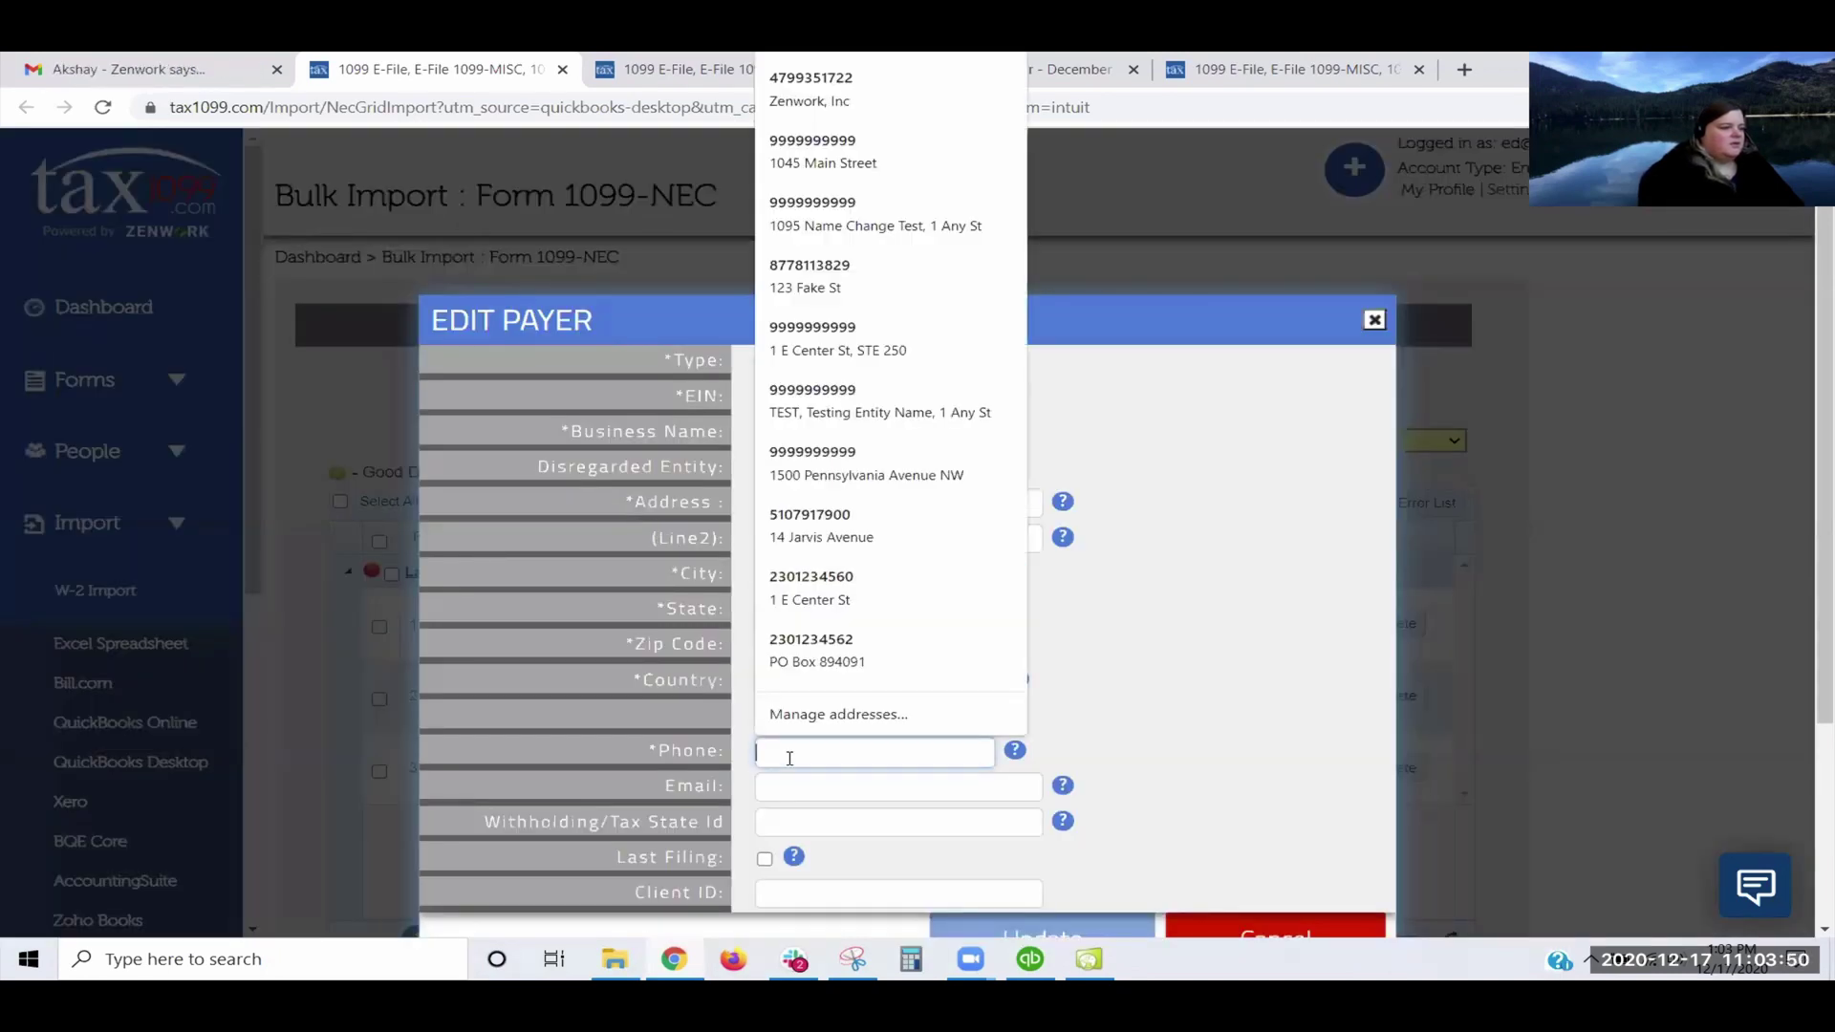
text(9999999999)
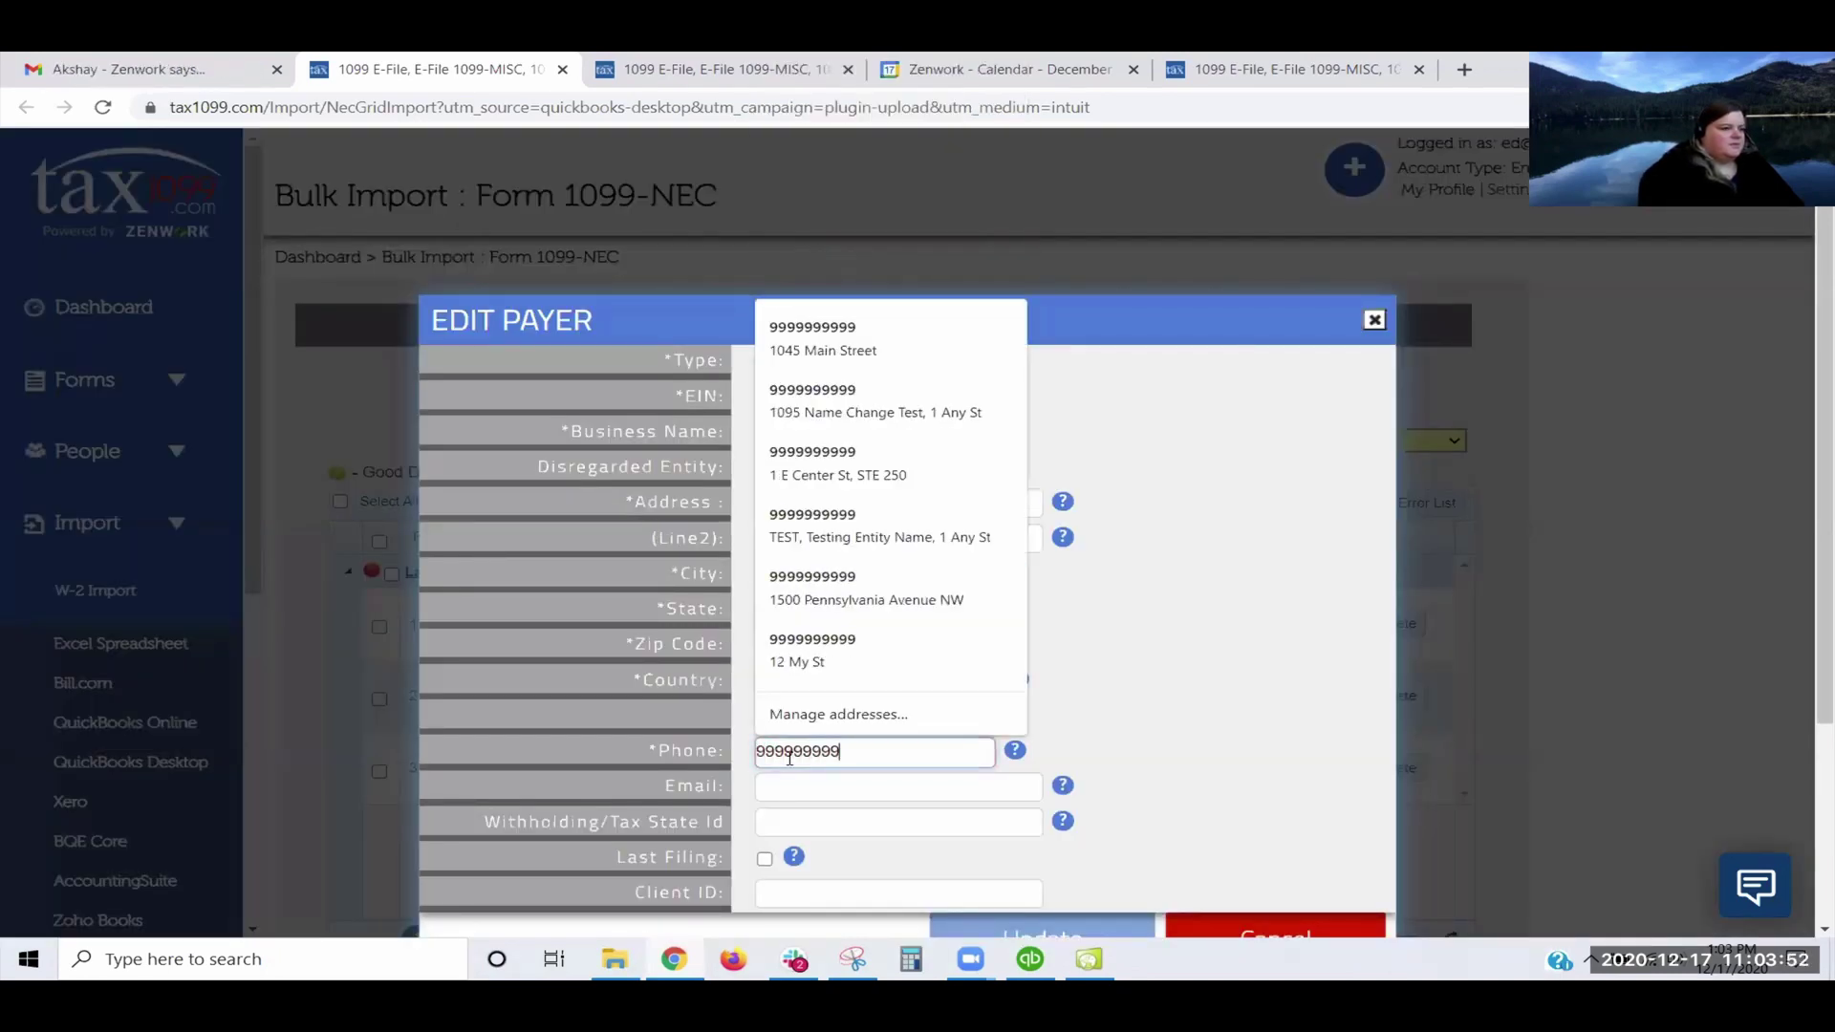
scroll(1202, 739, down, 1)
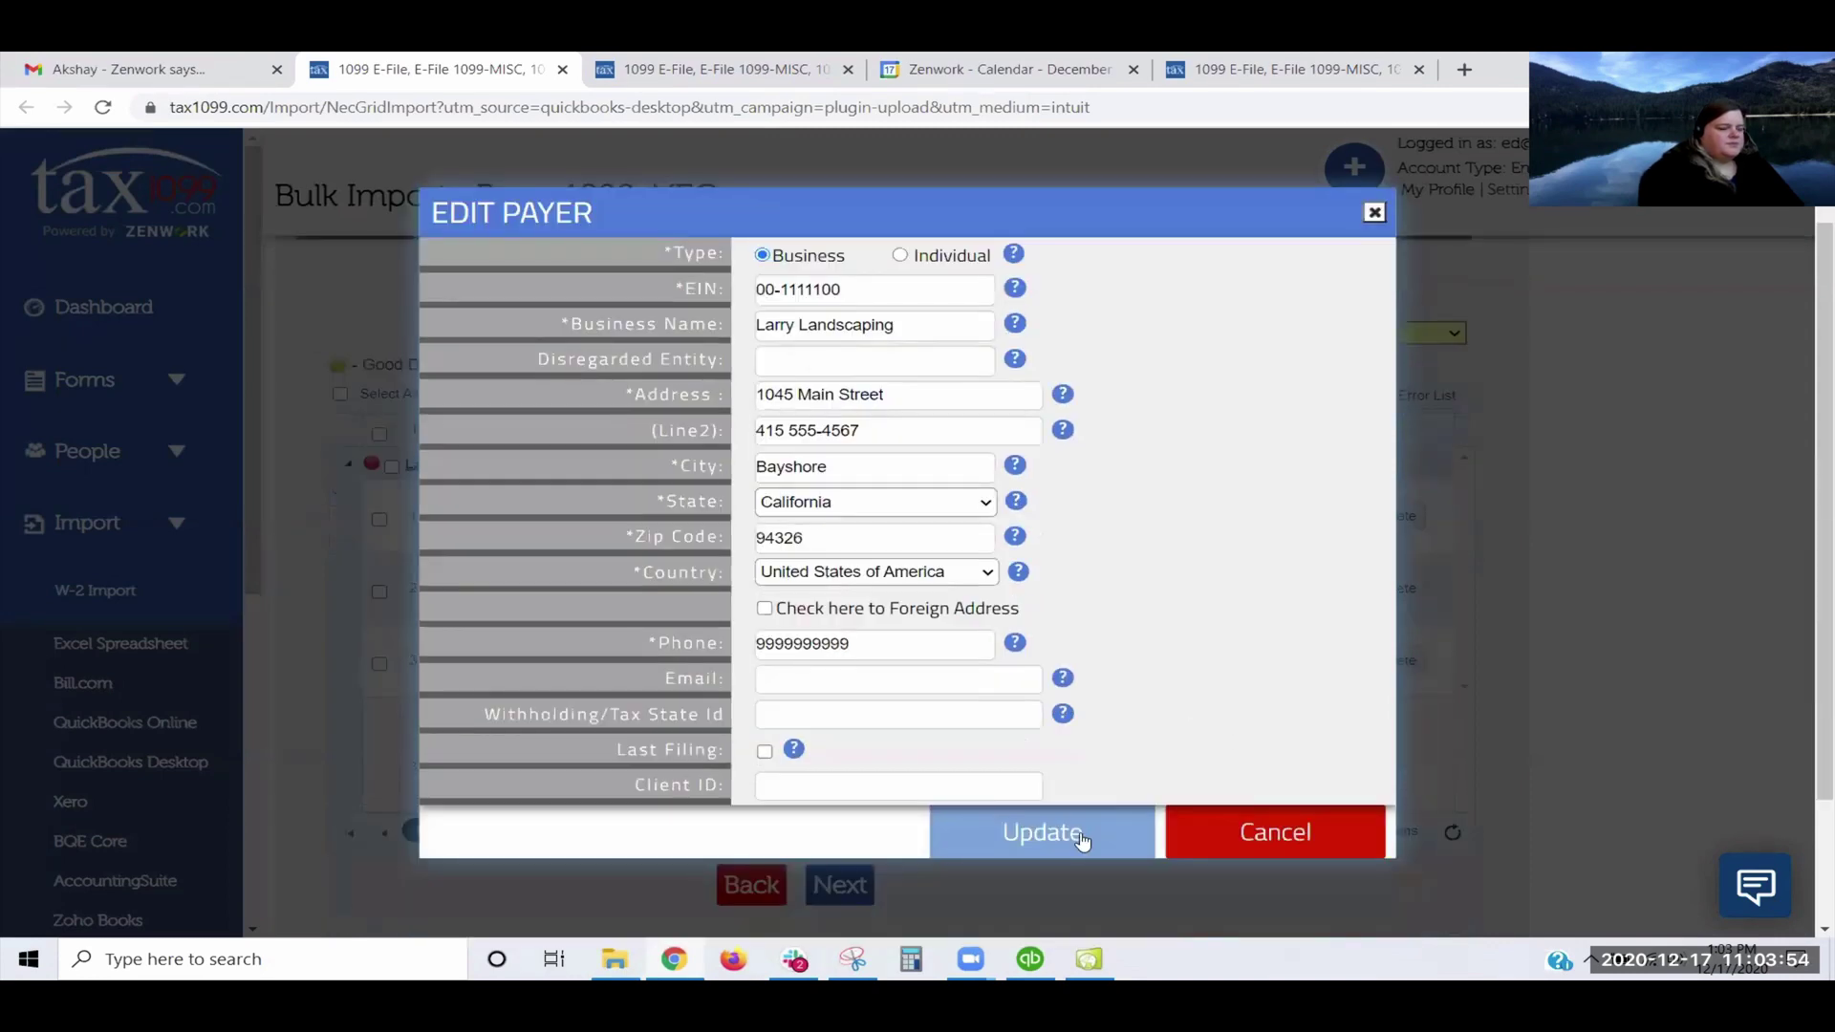
click(1079, 833)
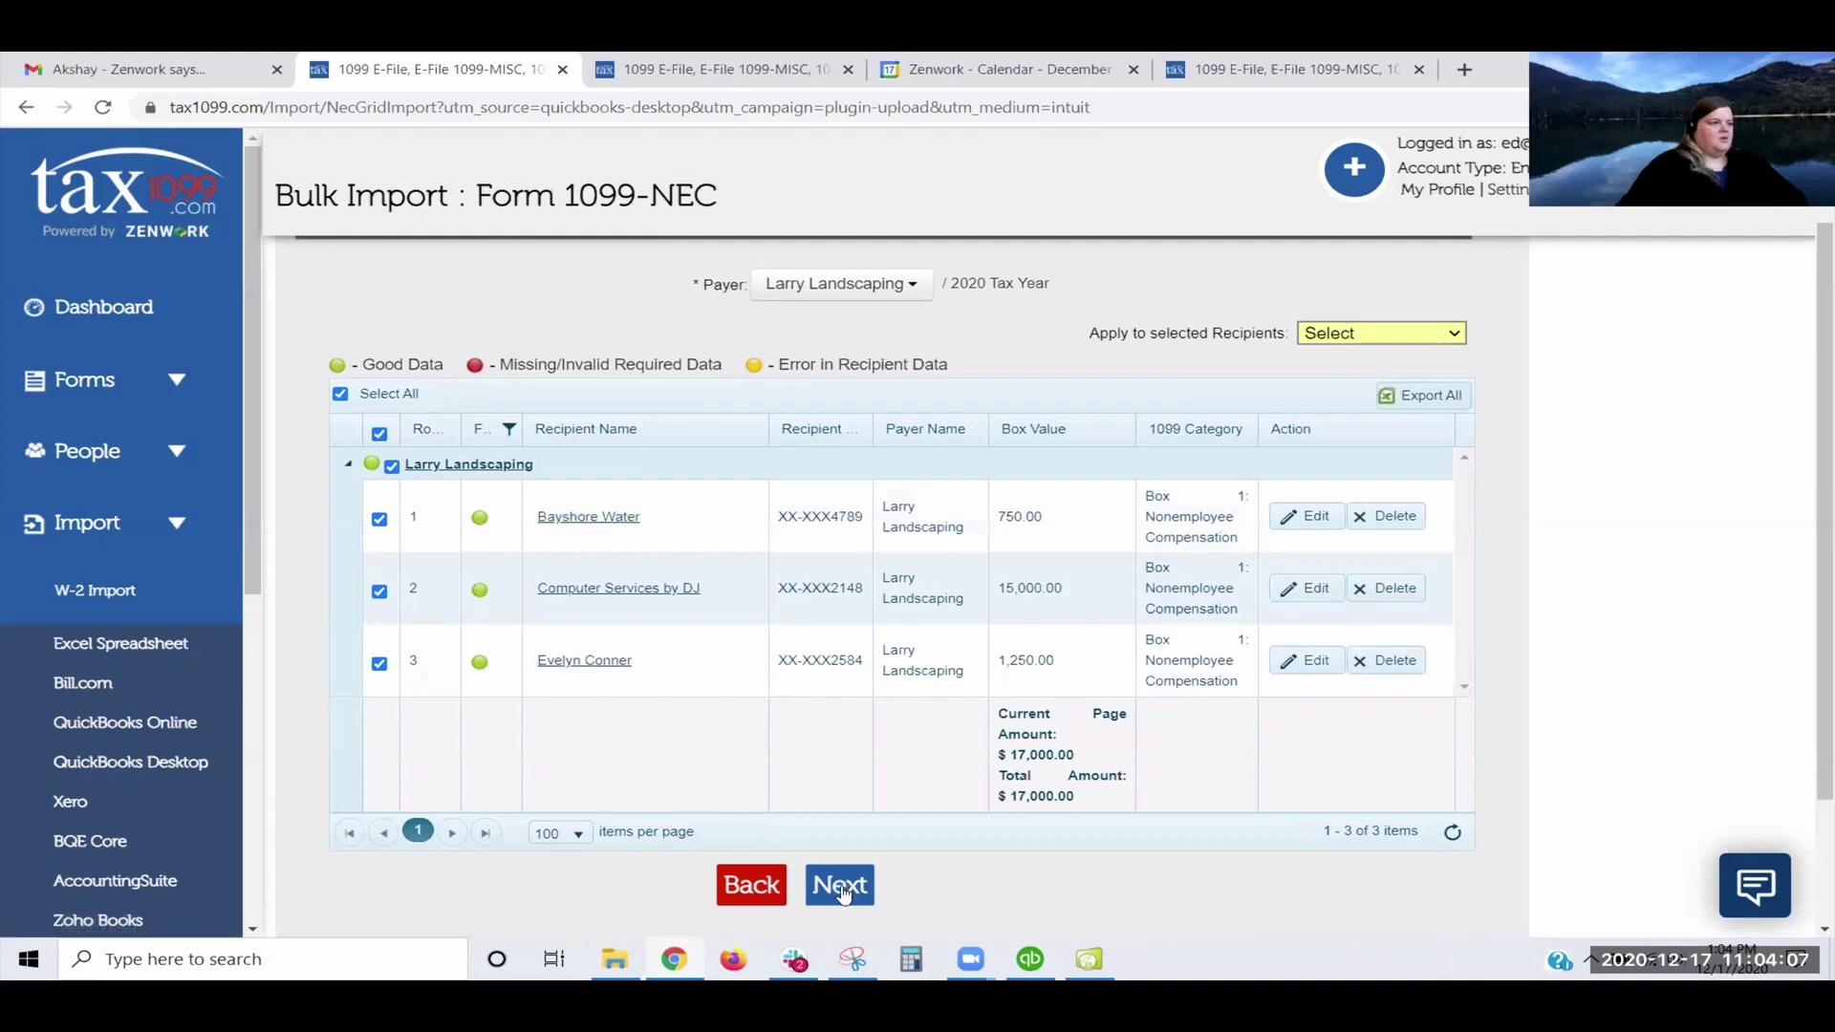
click(844, 891)
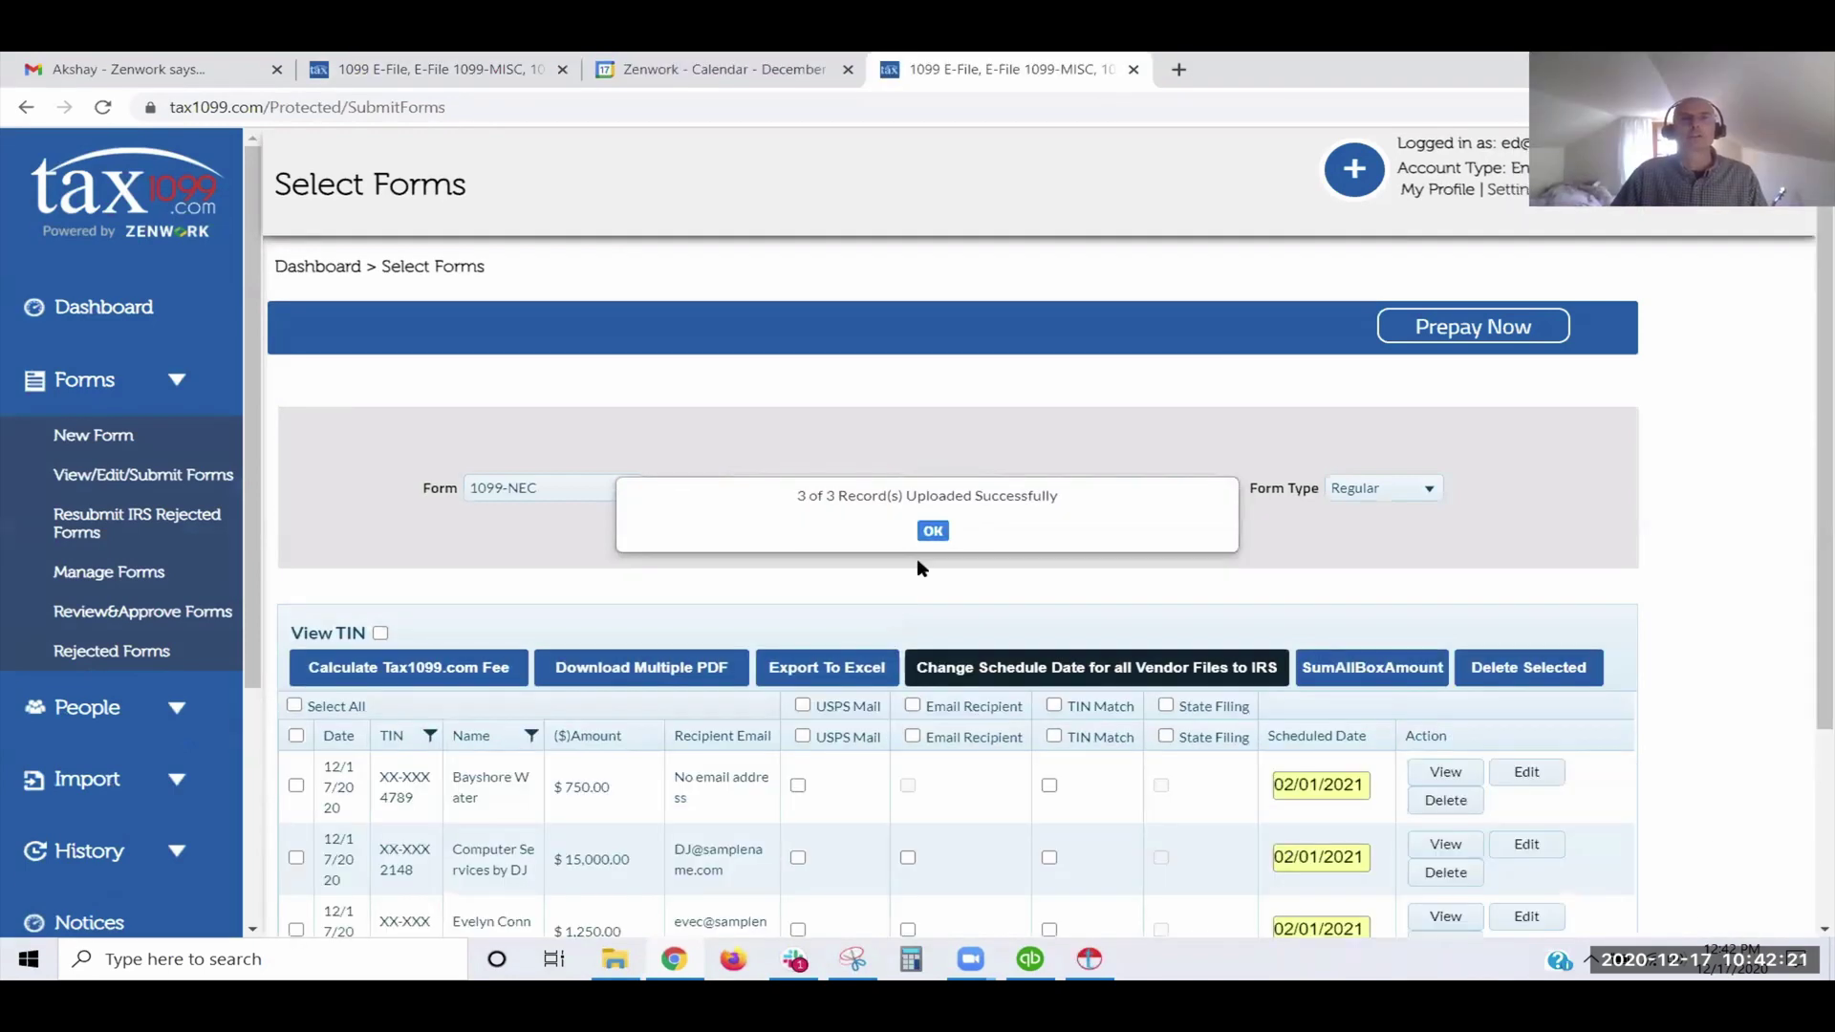
- Dismiss the upload-success and IRS FIRE maintenance notices to reach Manage Federal Forms
click(933, 531)
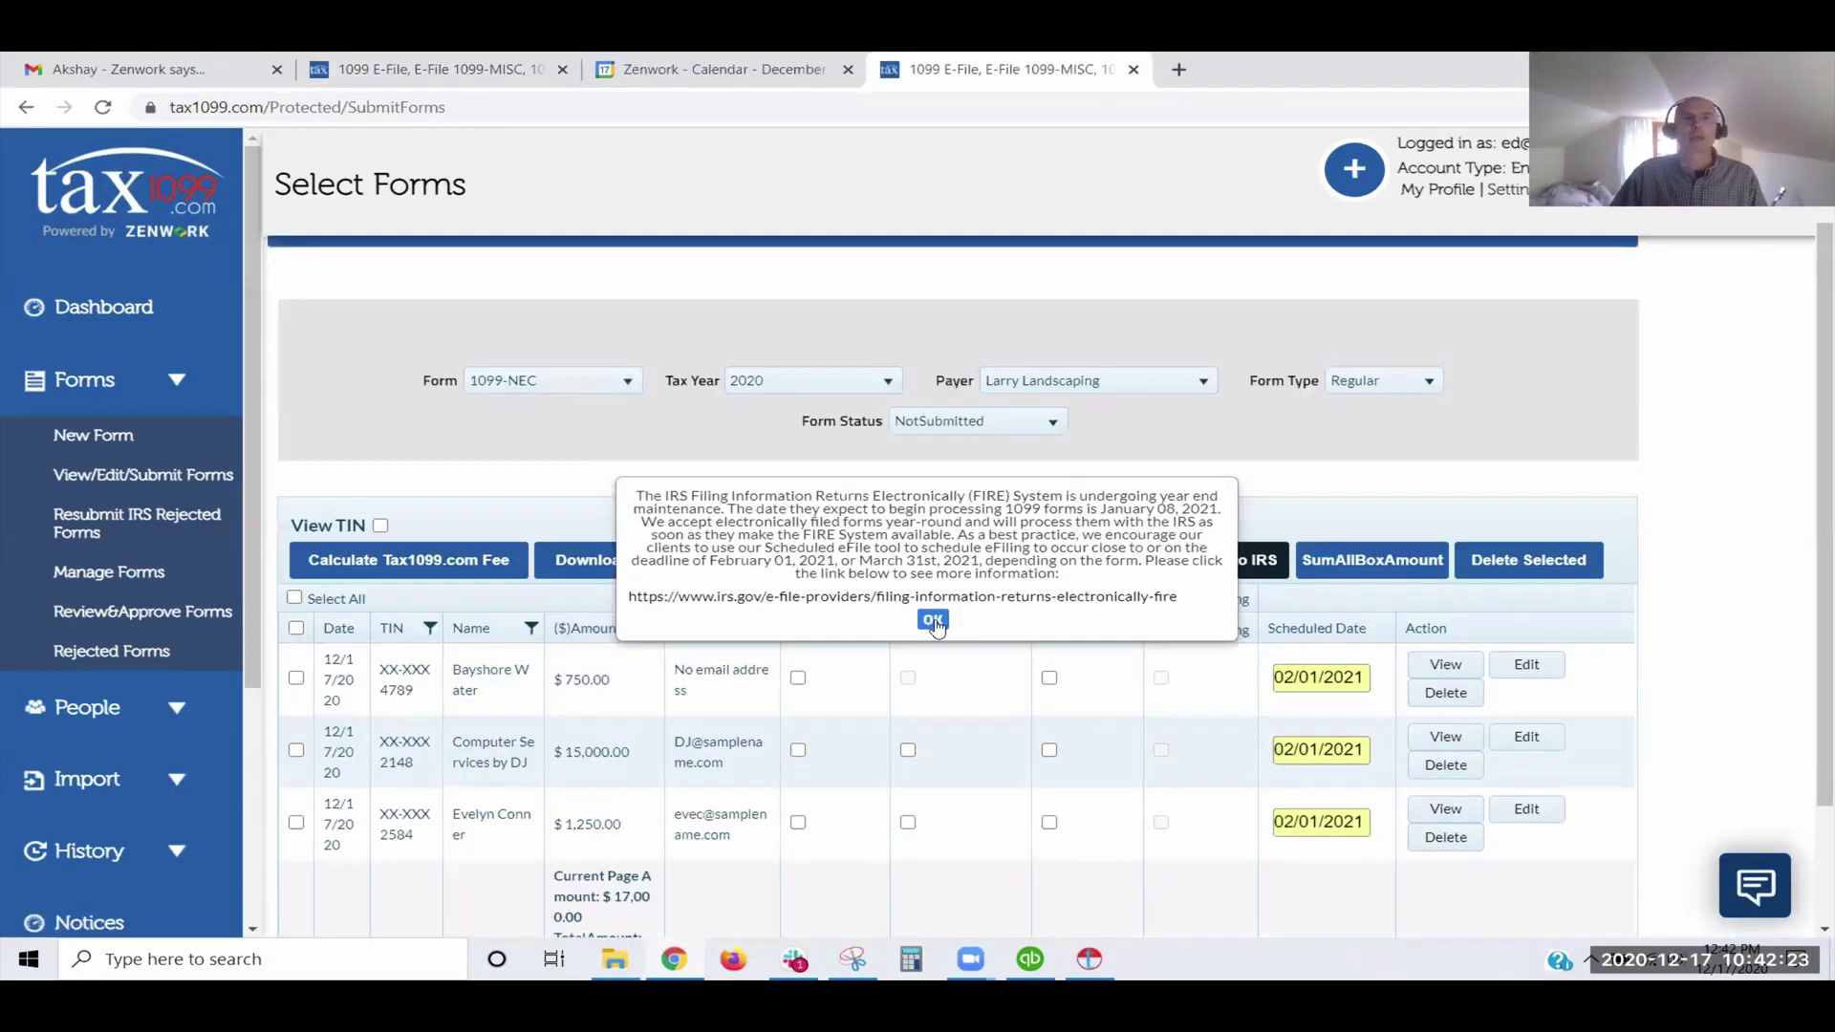
click(933, 619)
scroll(1003, 695, down, 1)
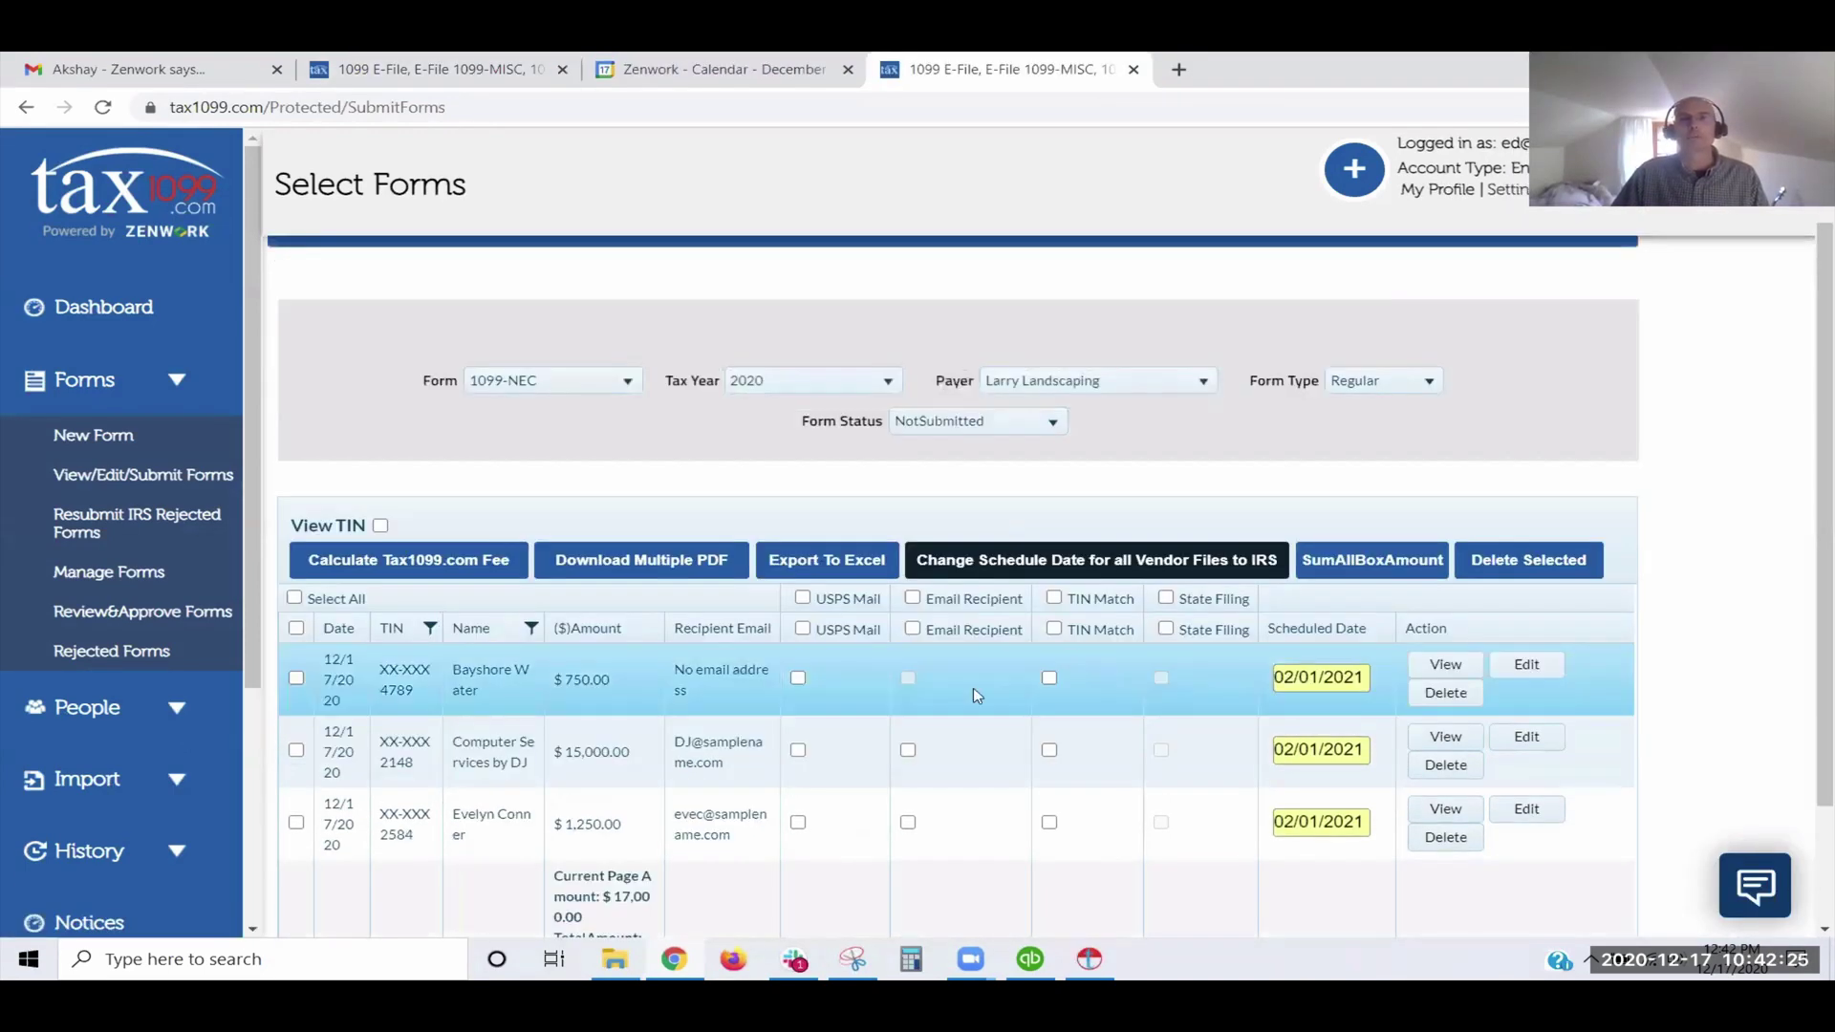
click(906, 673)
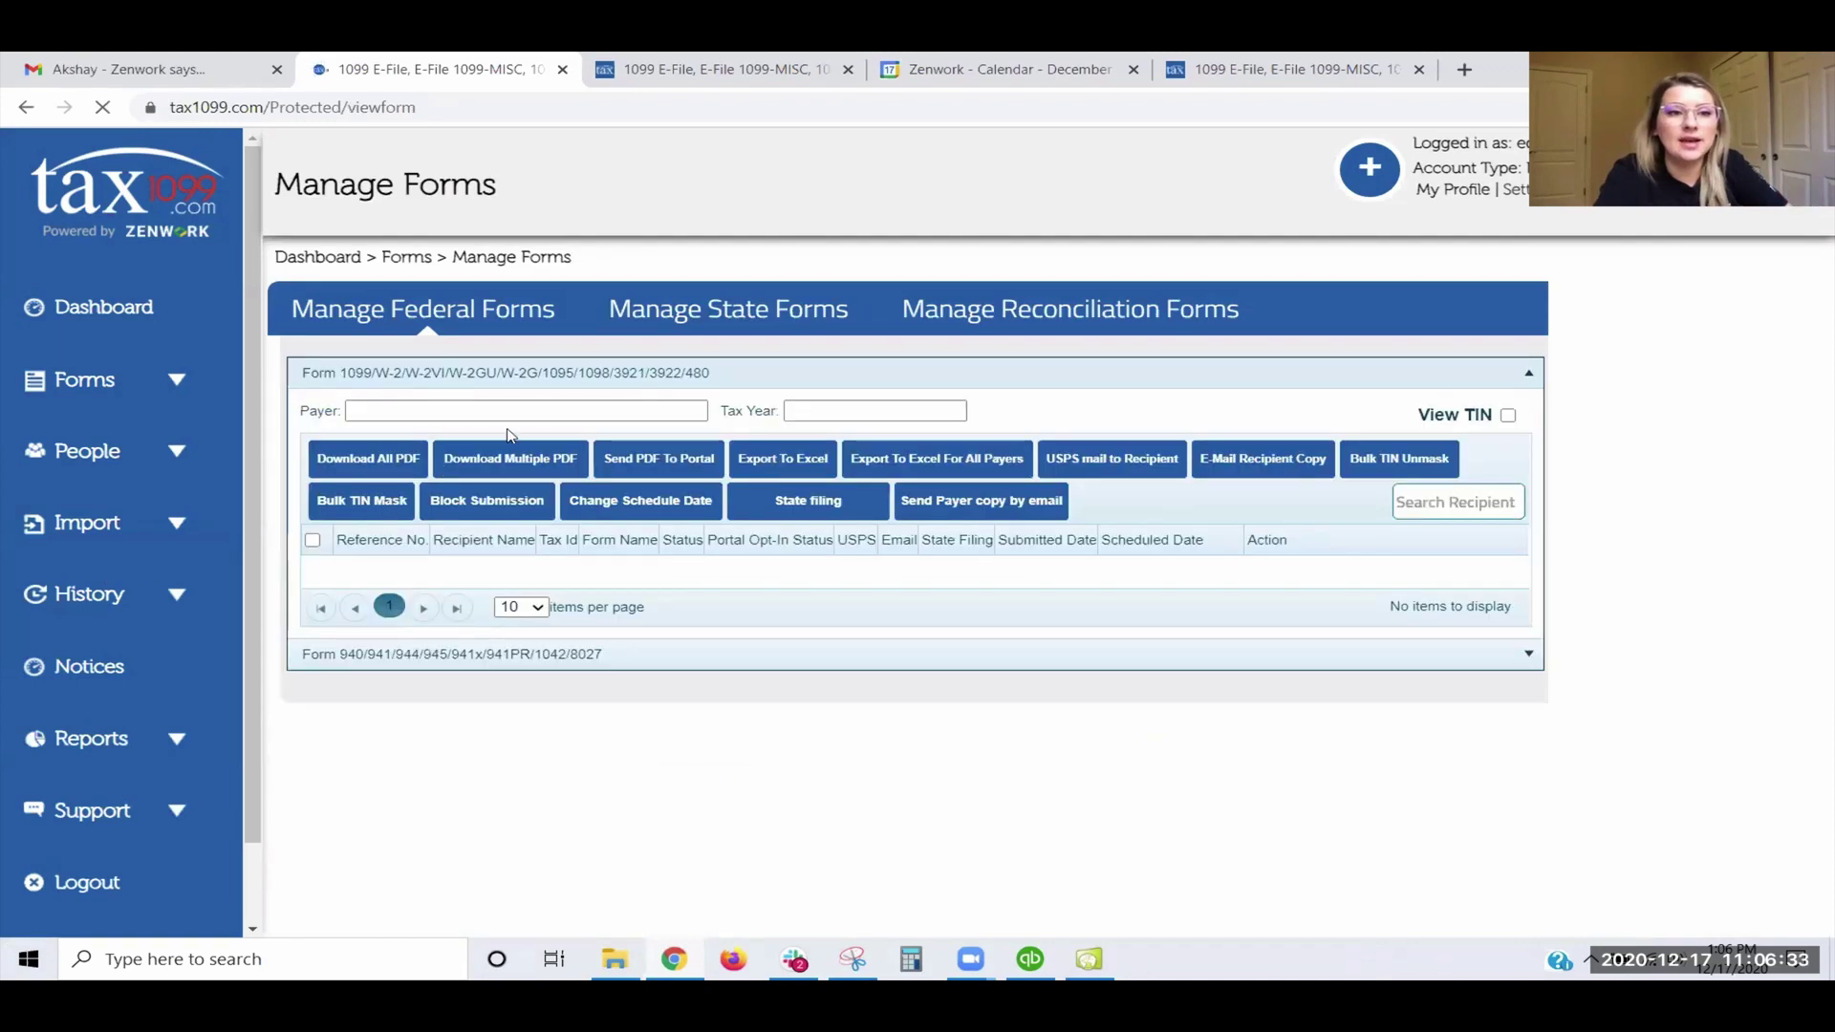
- Filter Manage Forms to payer Class Act and tax year 2020
click(672, 414)
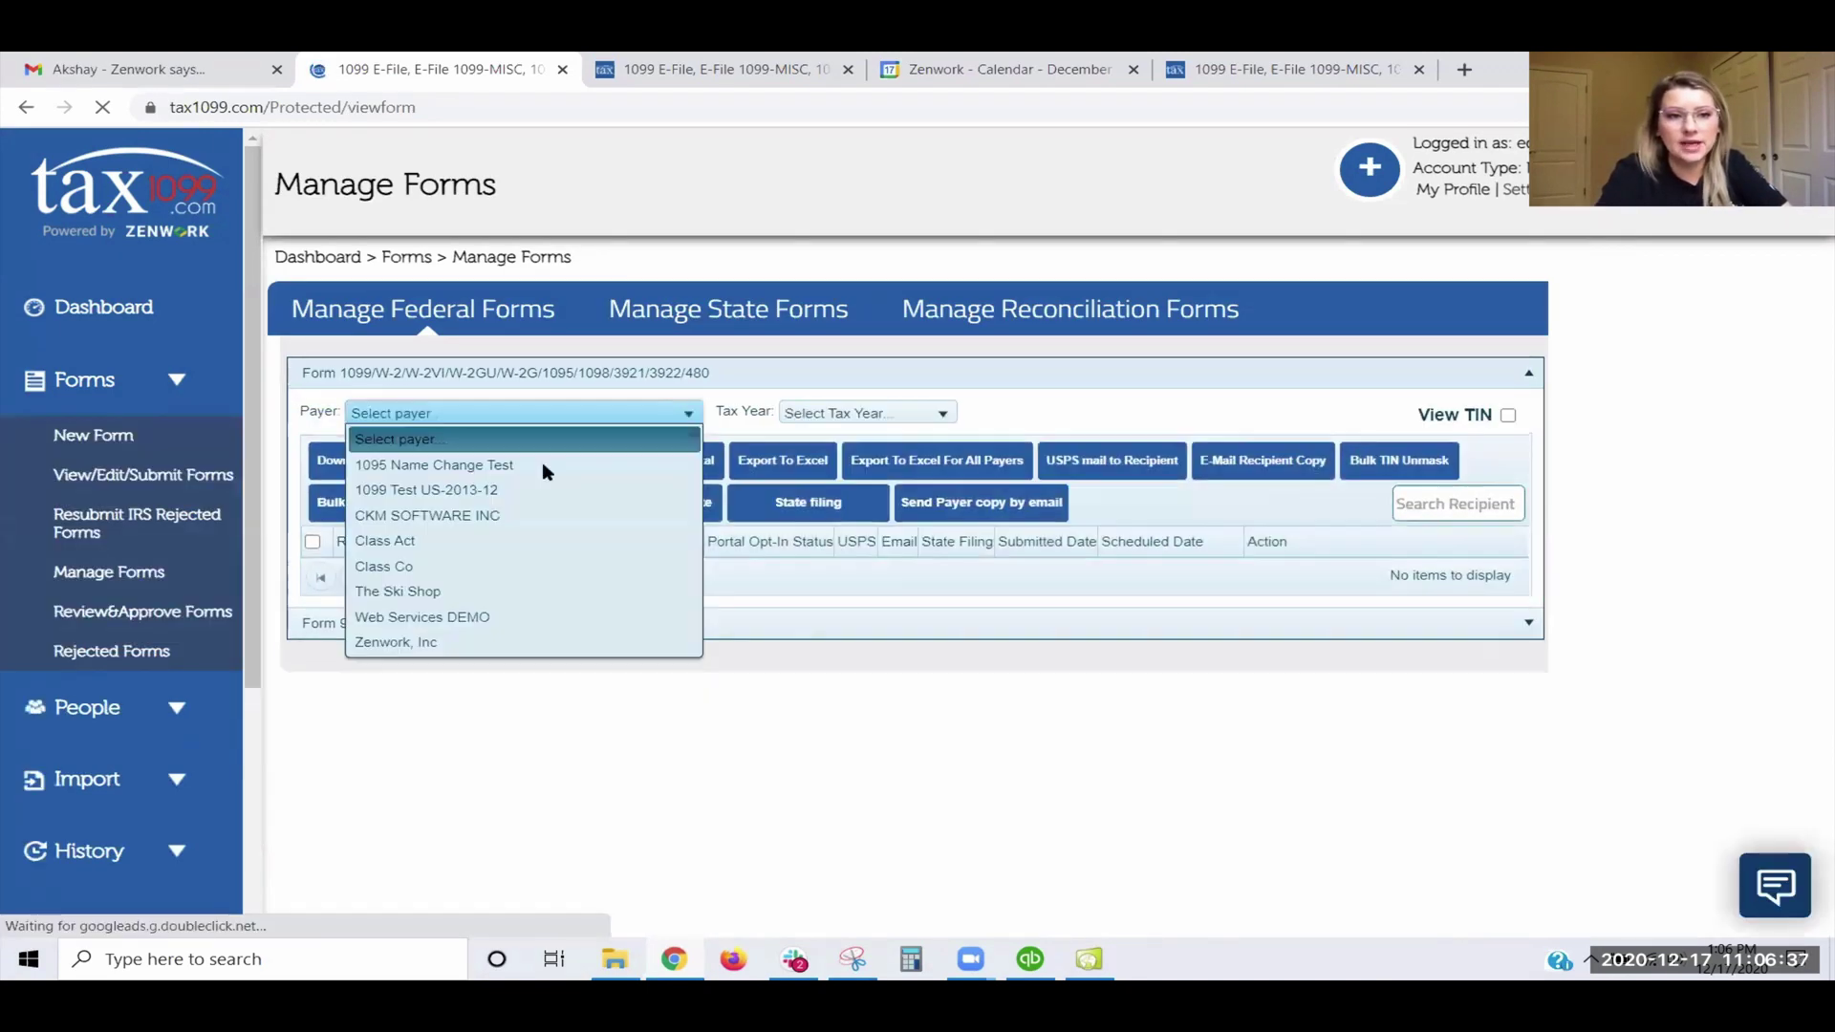
key(Down)
key(Return)
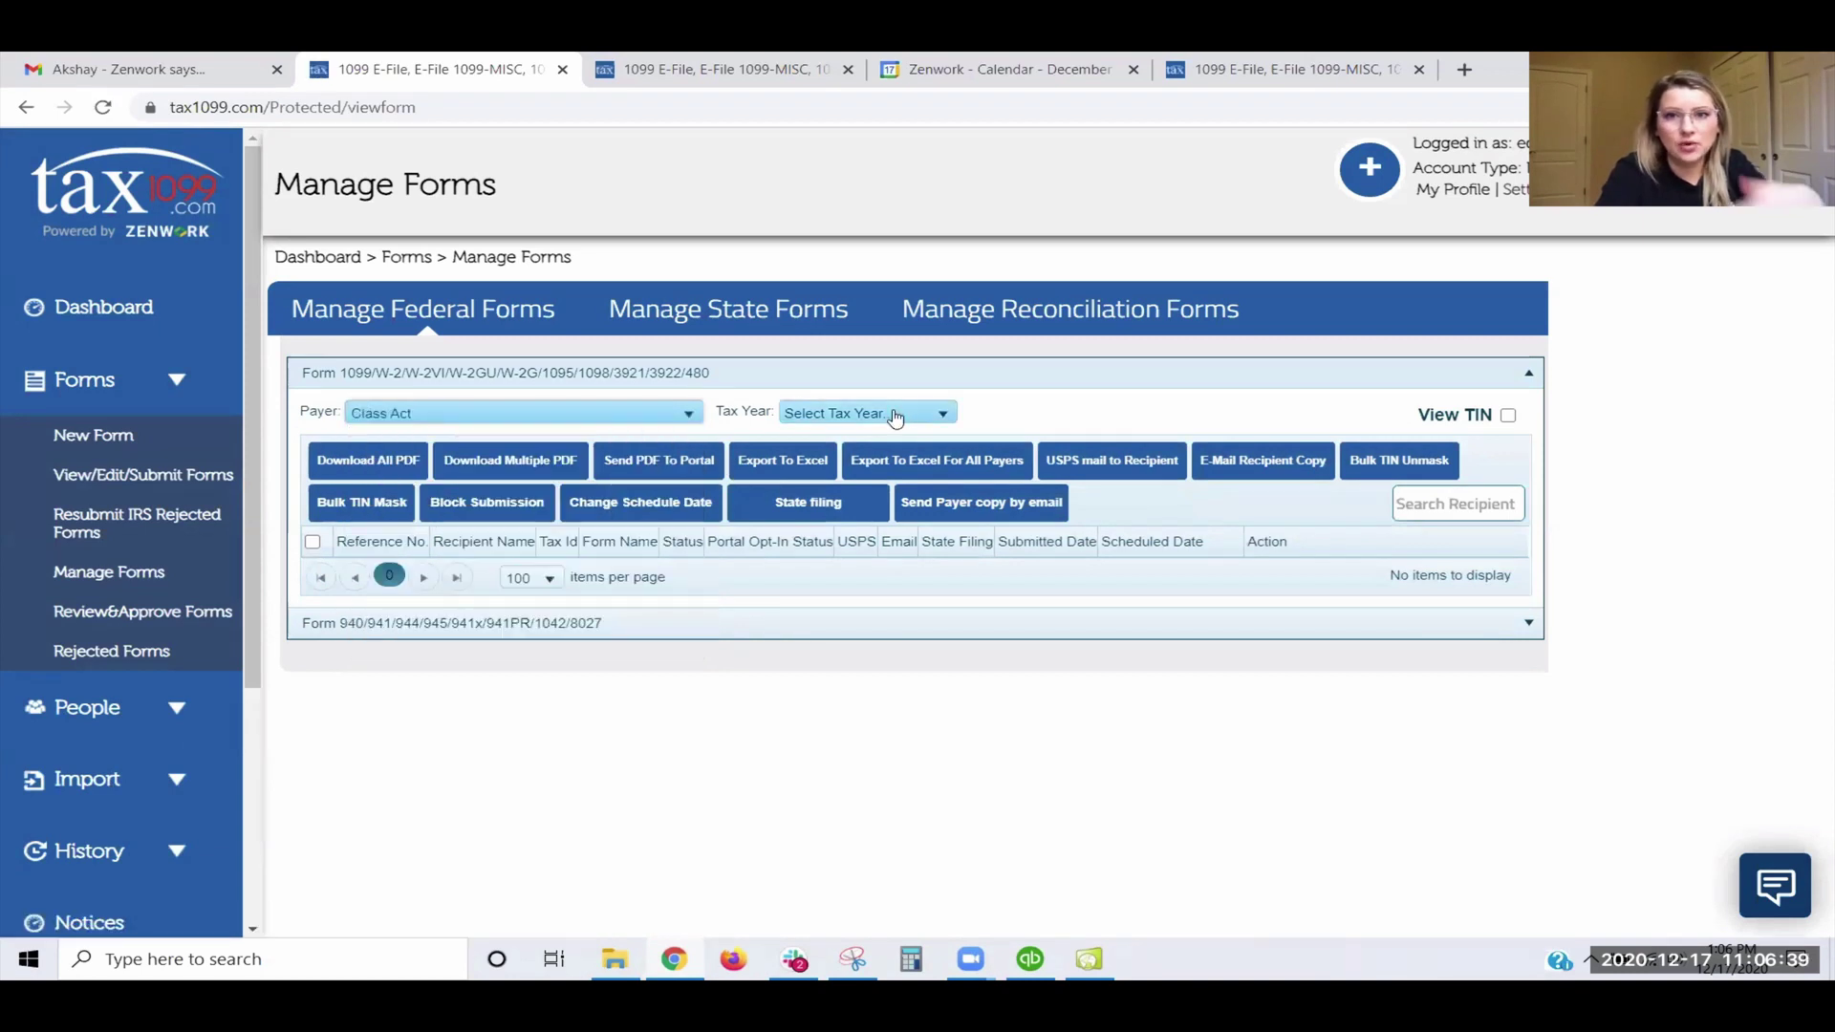
click(894, 414)
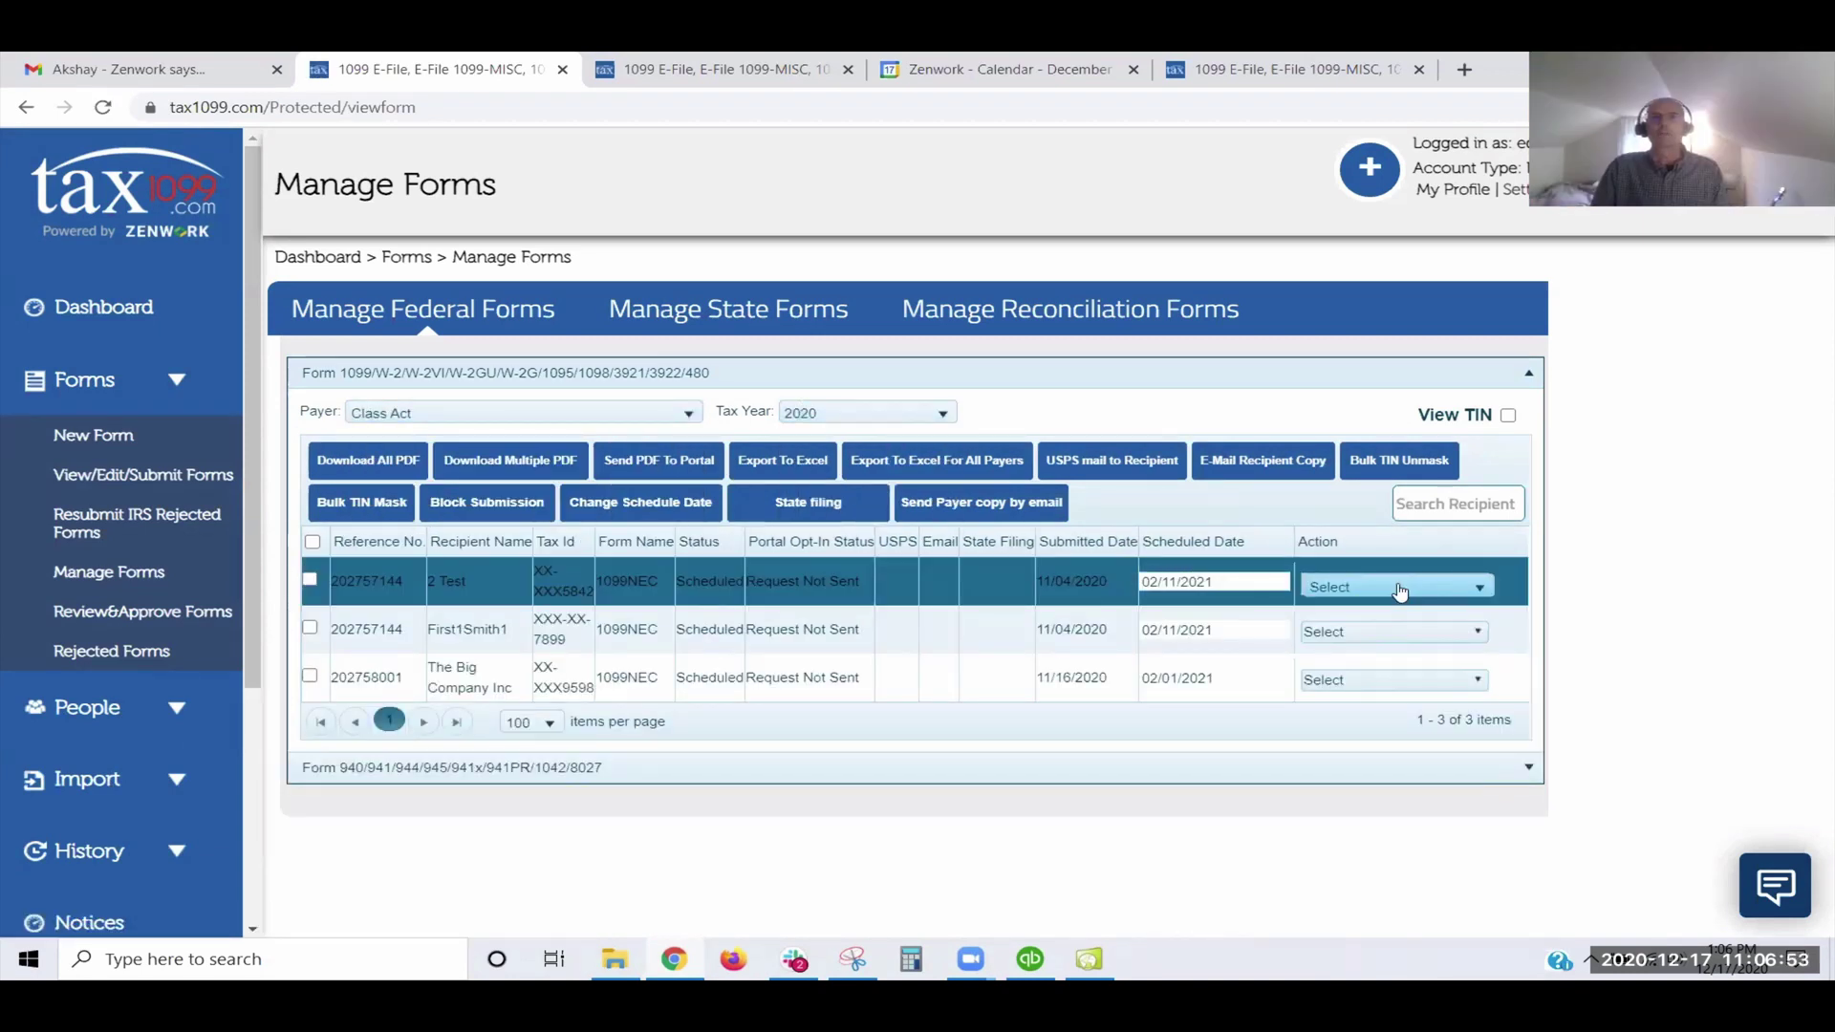
- Open the 2 Test form for editing, then go to View/Edit/Submit Forms
click(1395, 586)
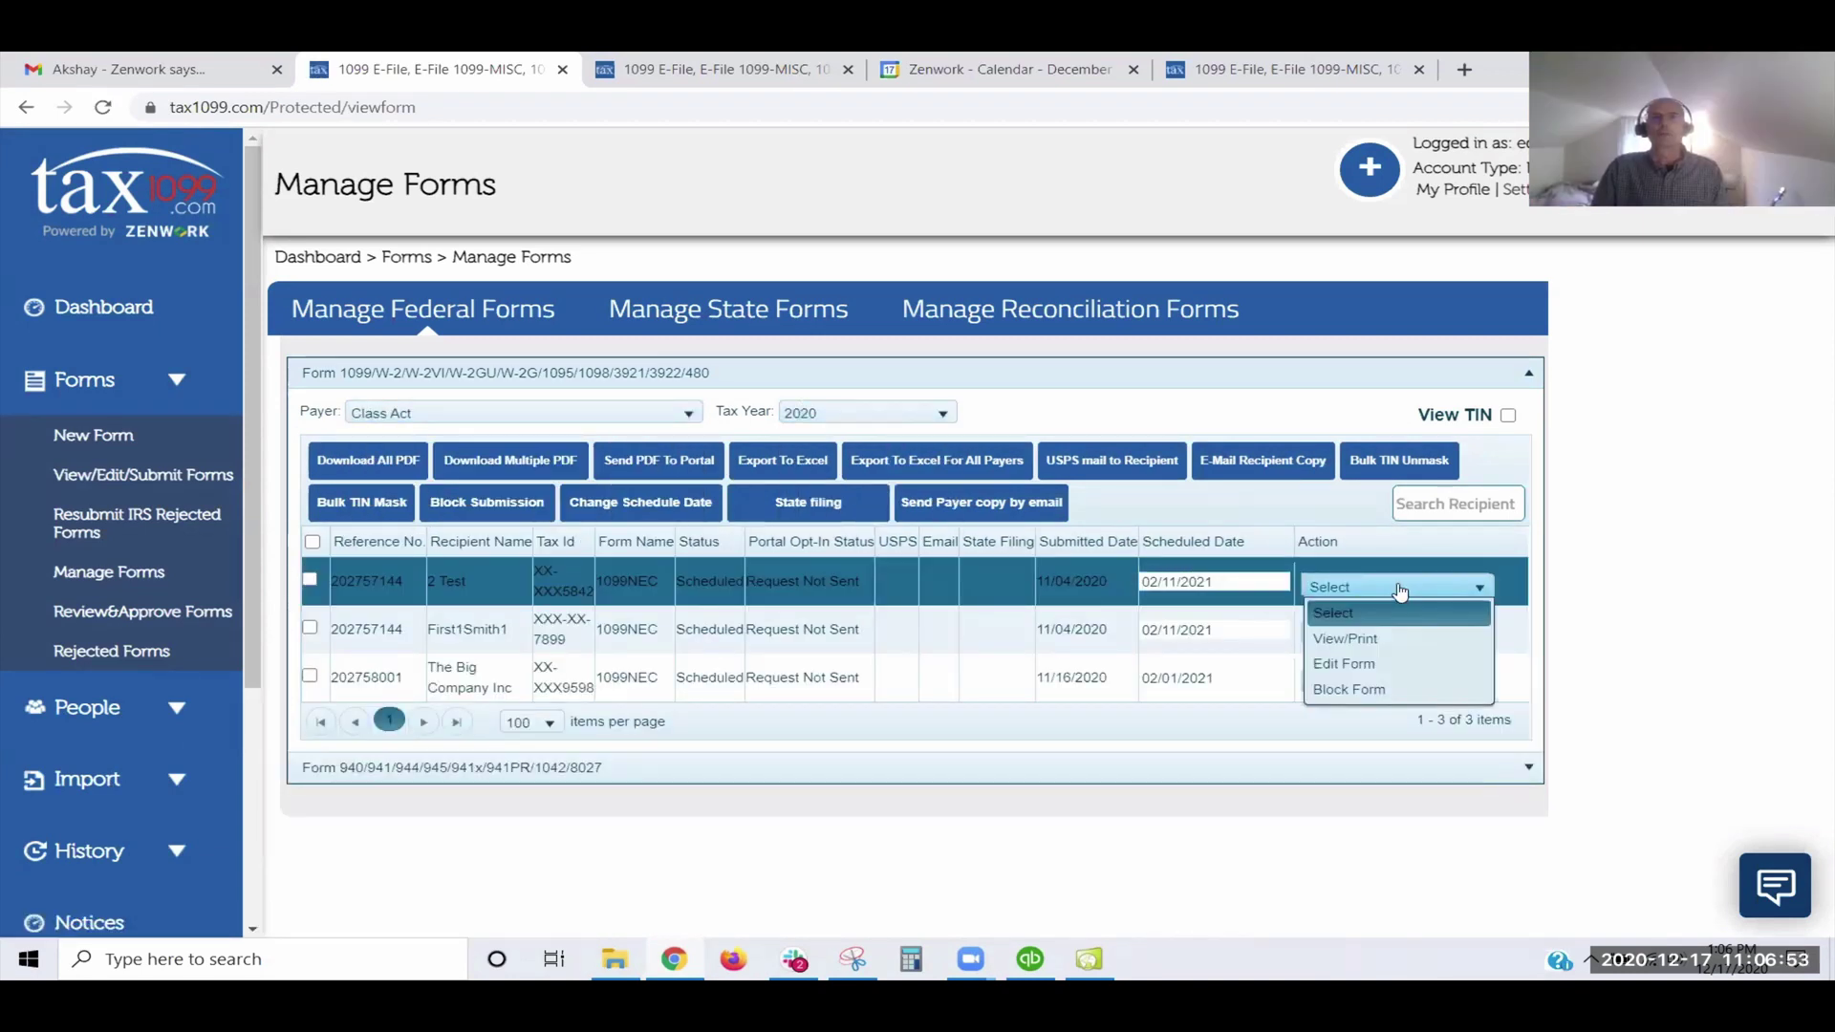
click(1355, 666)
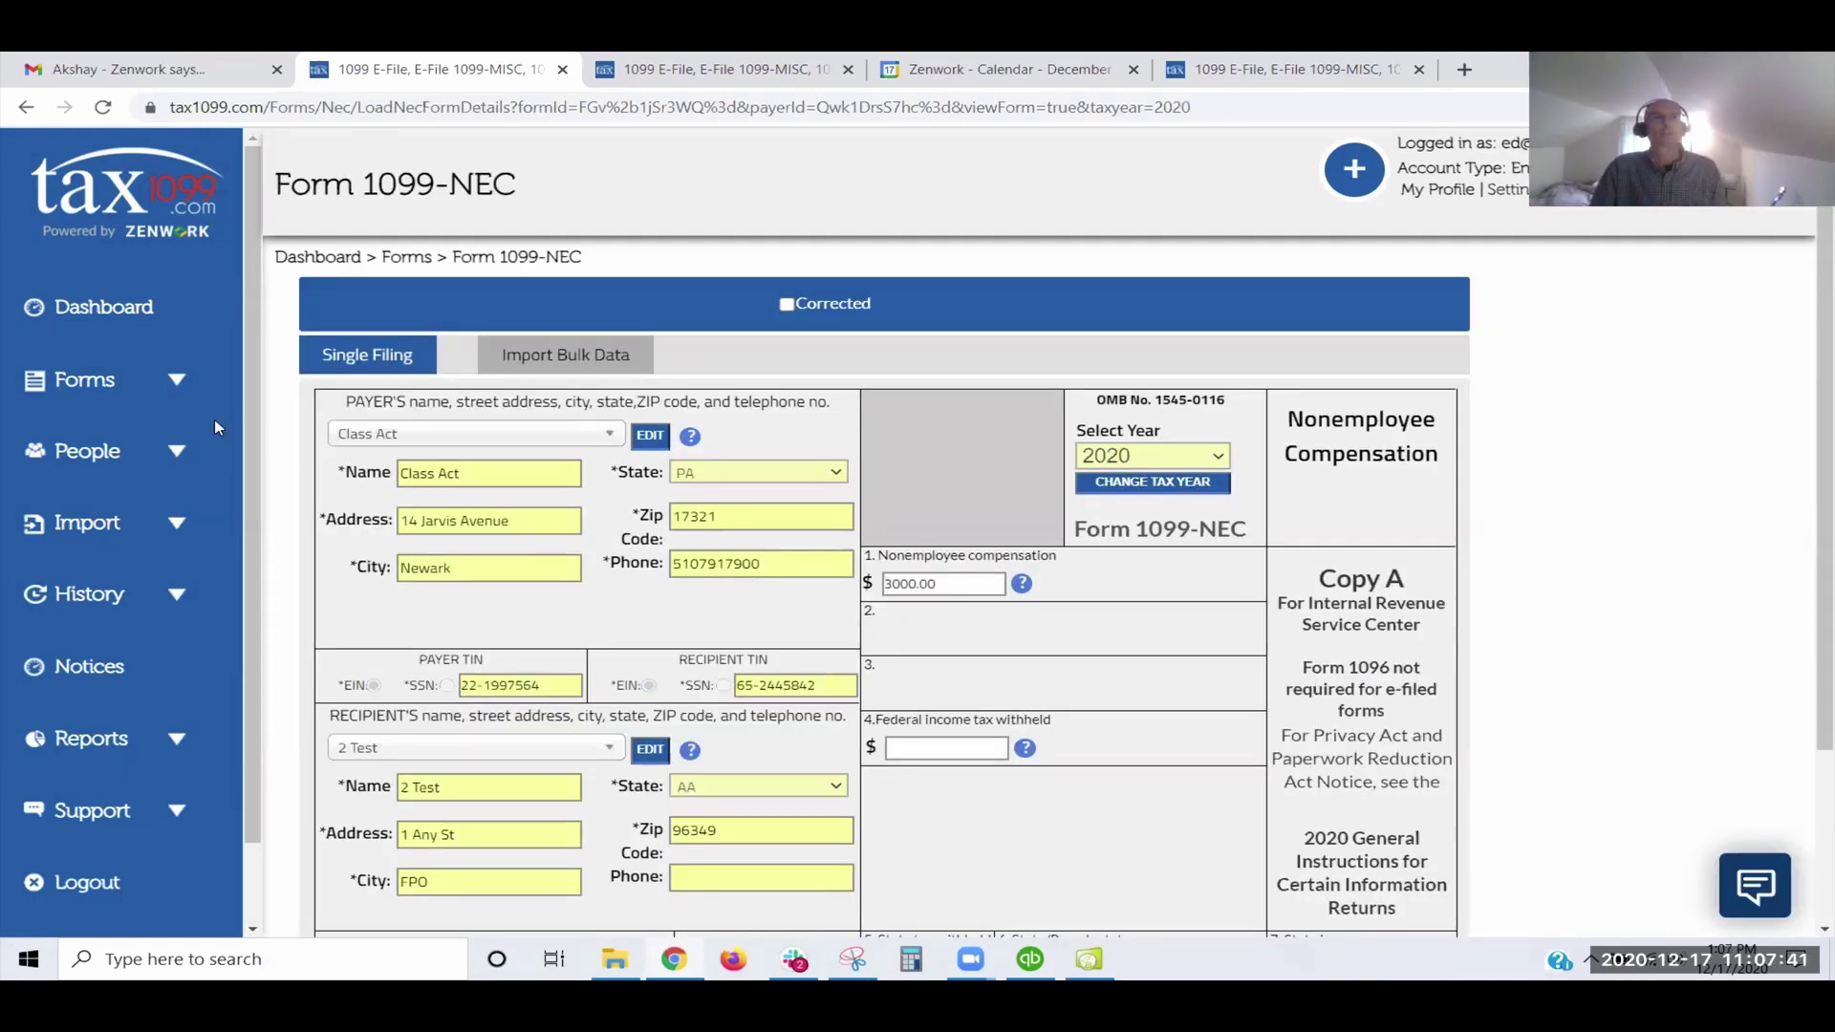
click(176, 383)
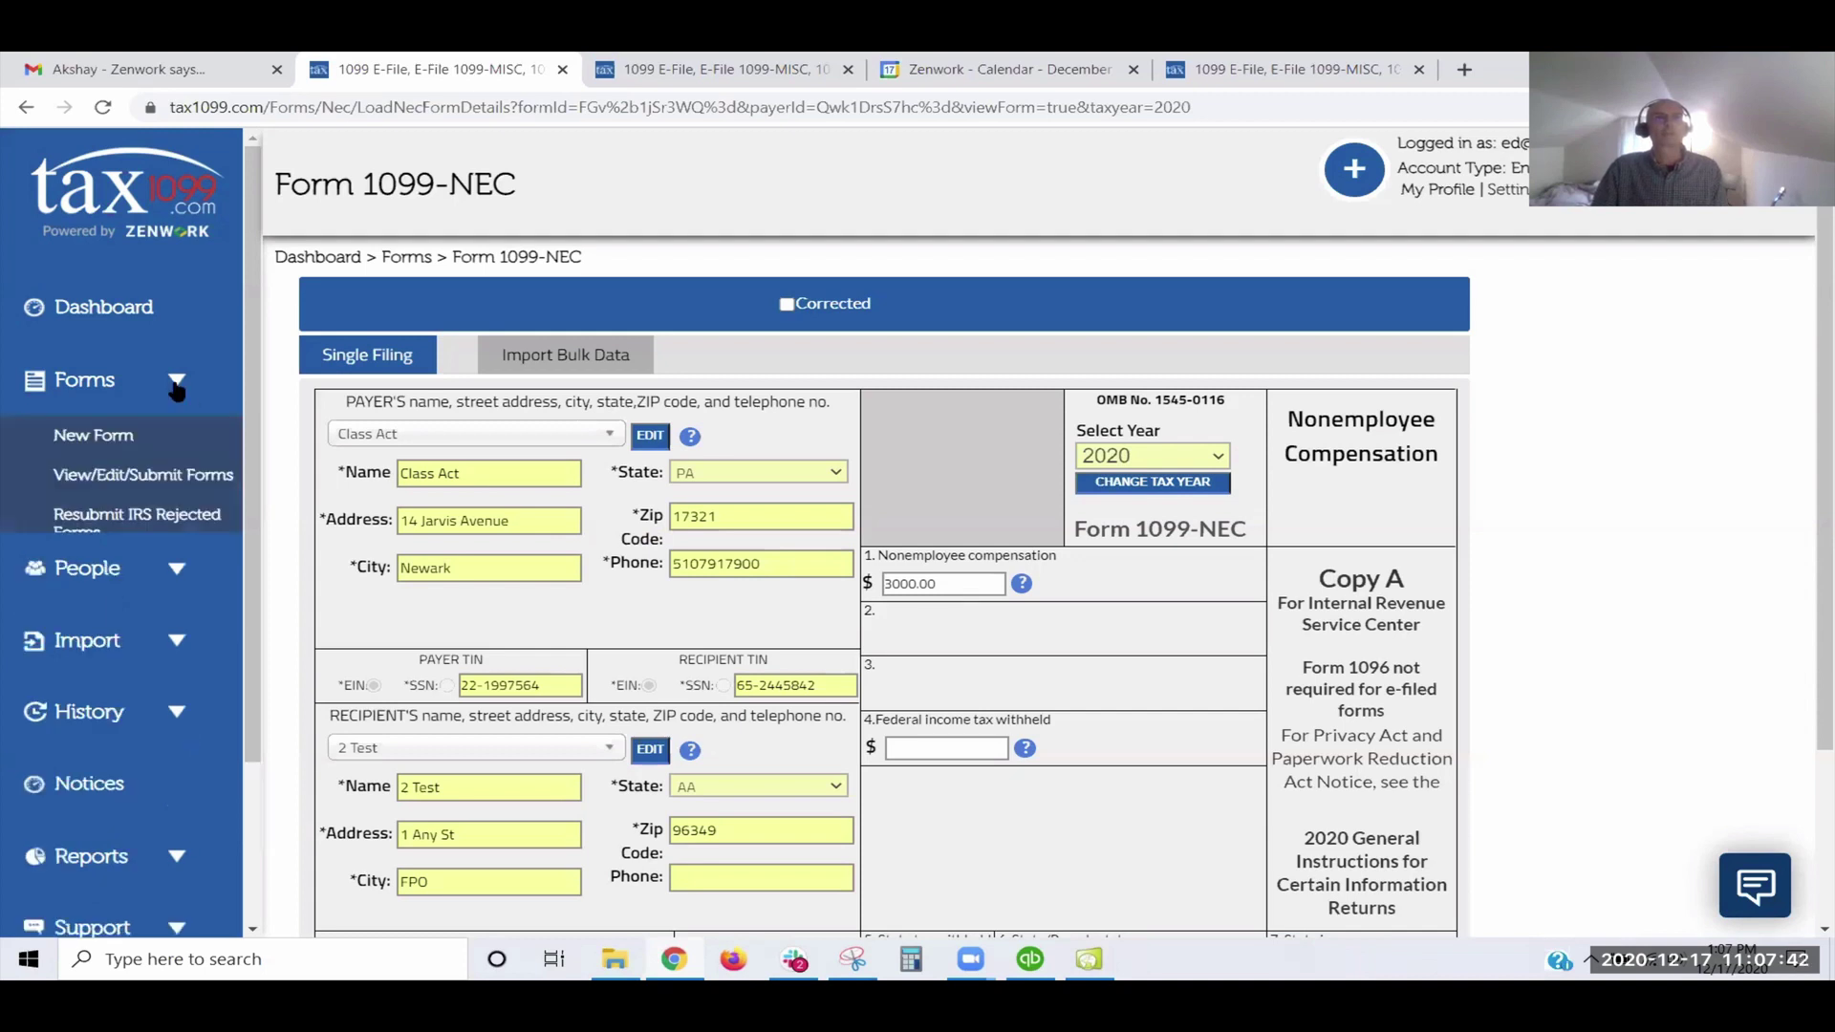
click(150, 478)
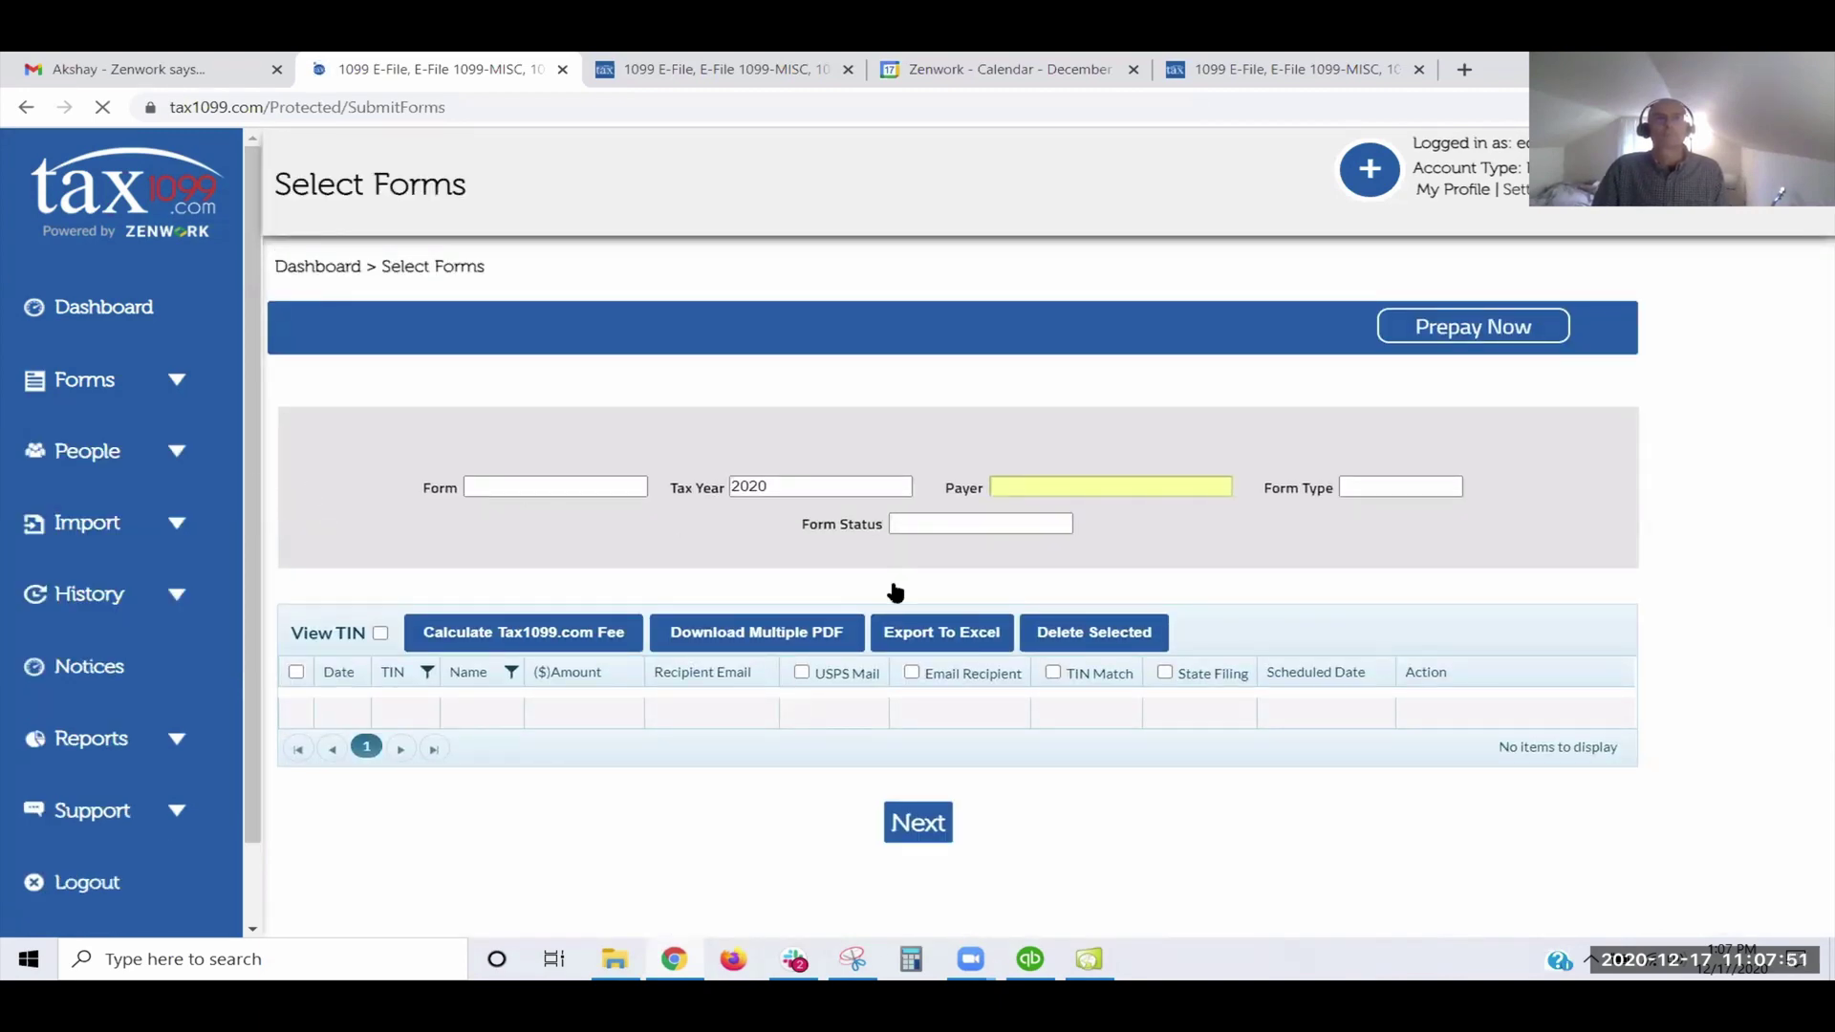
- Select payer Larry Landscaping, set USPS mailing for all six forms, and continue to submission
click(933, 621)
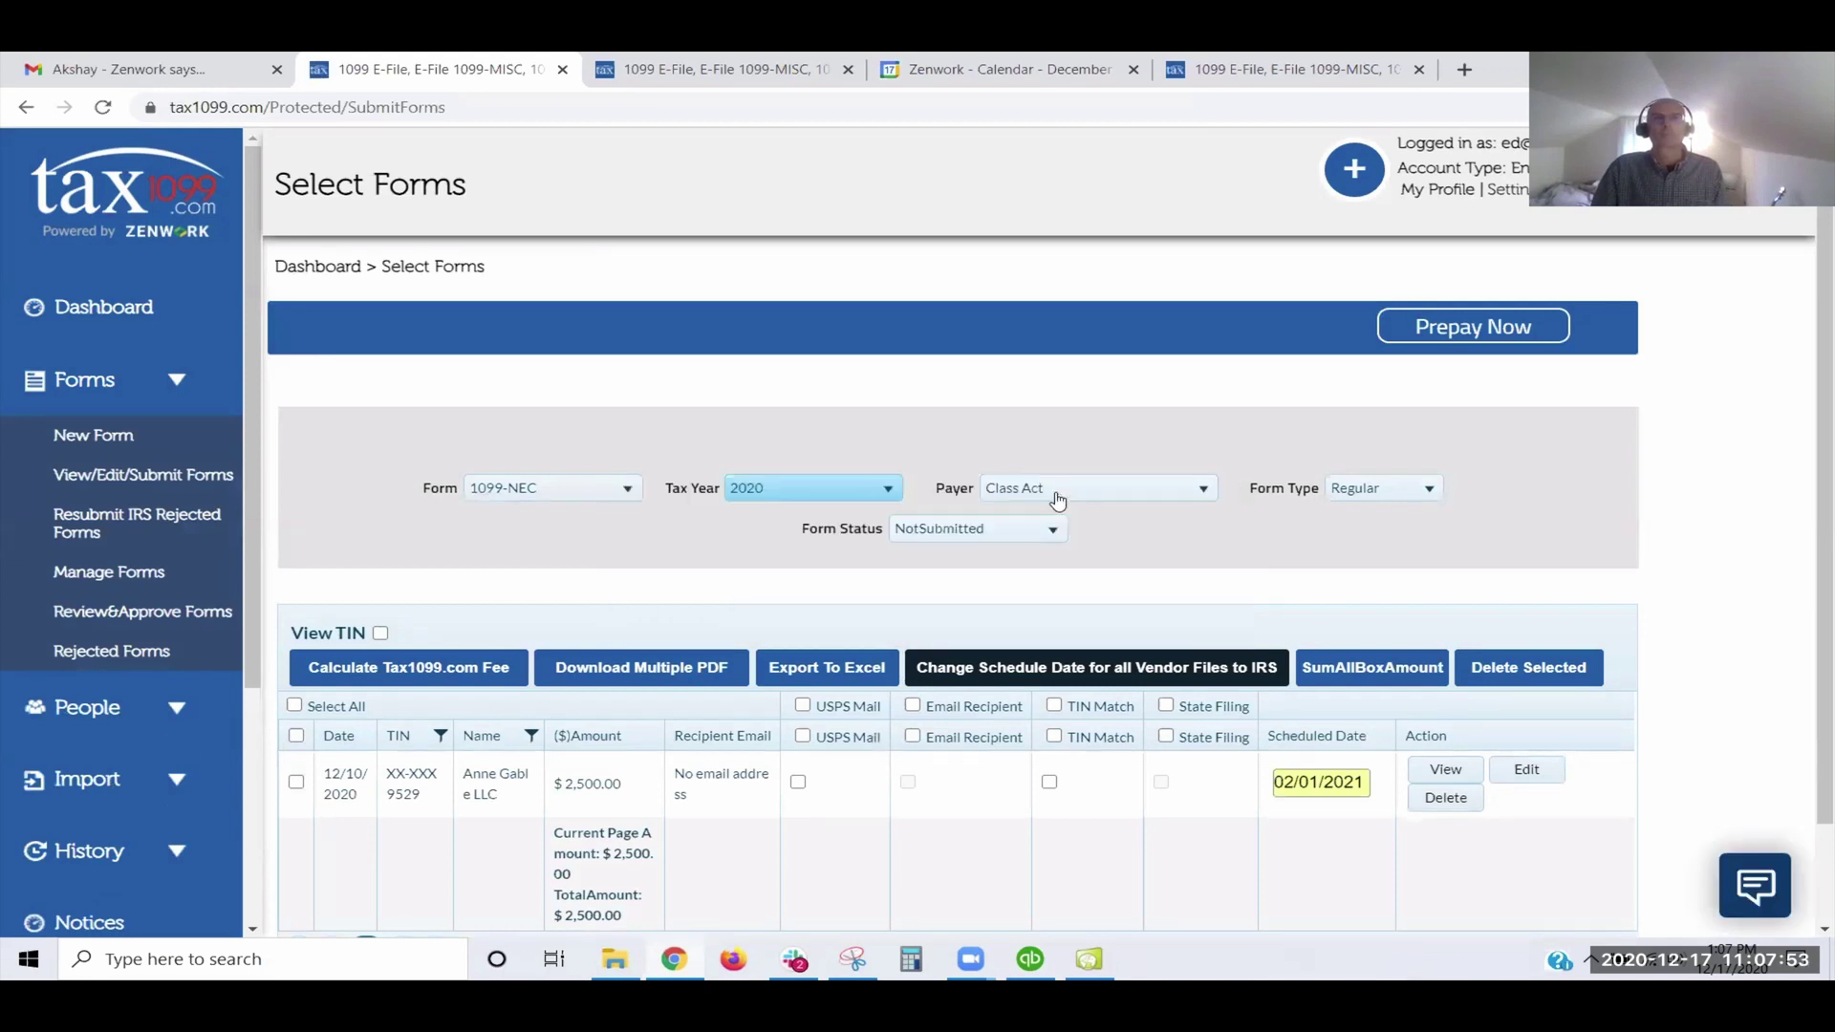
click(1070, 492)
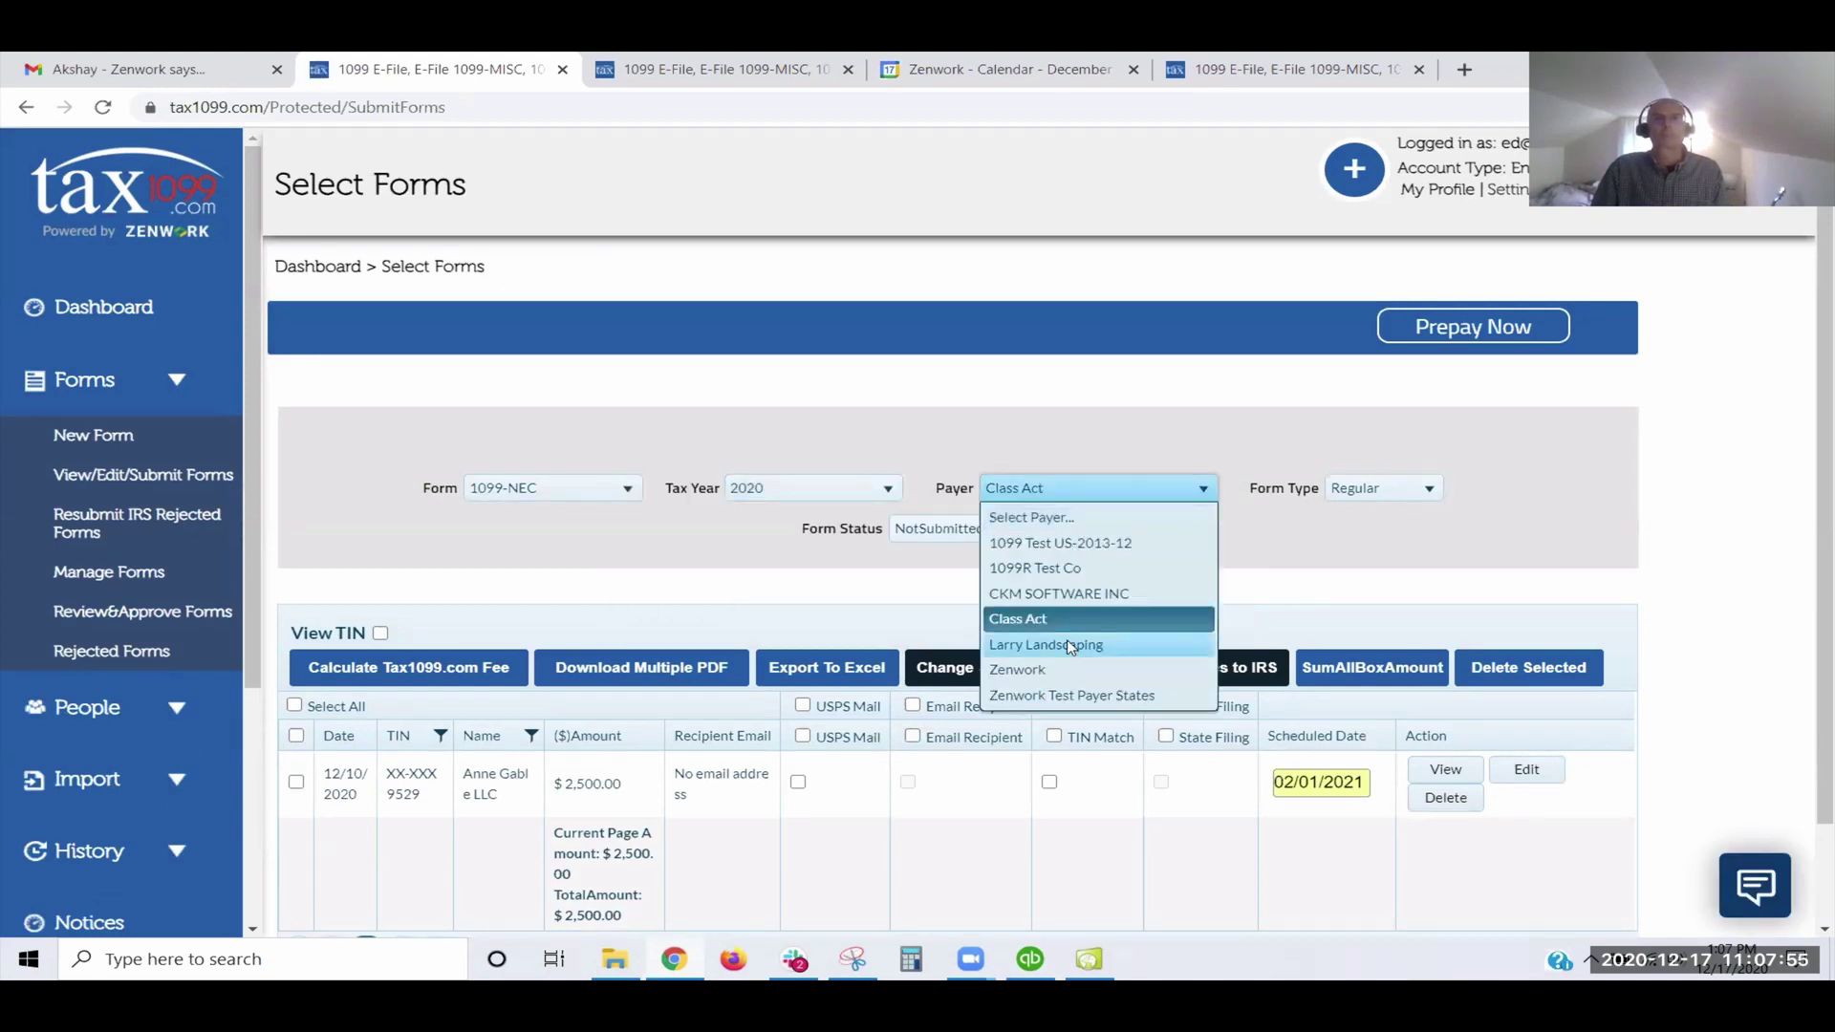
key(Return)
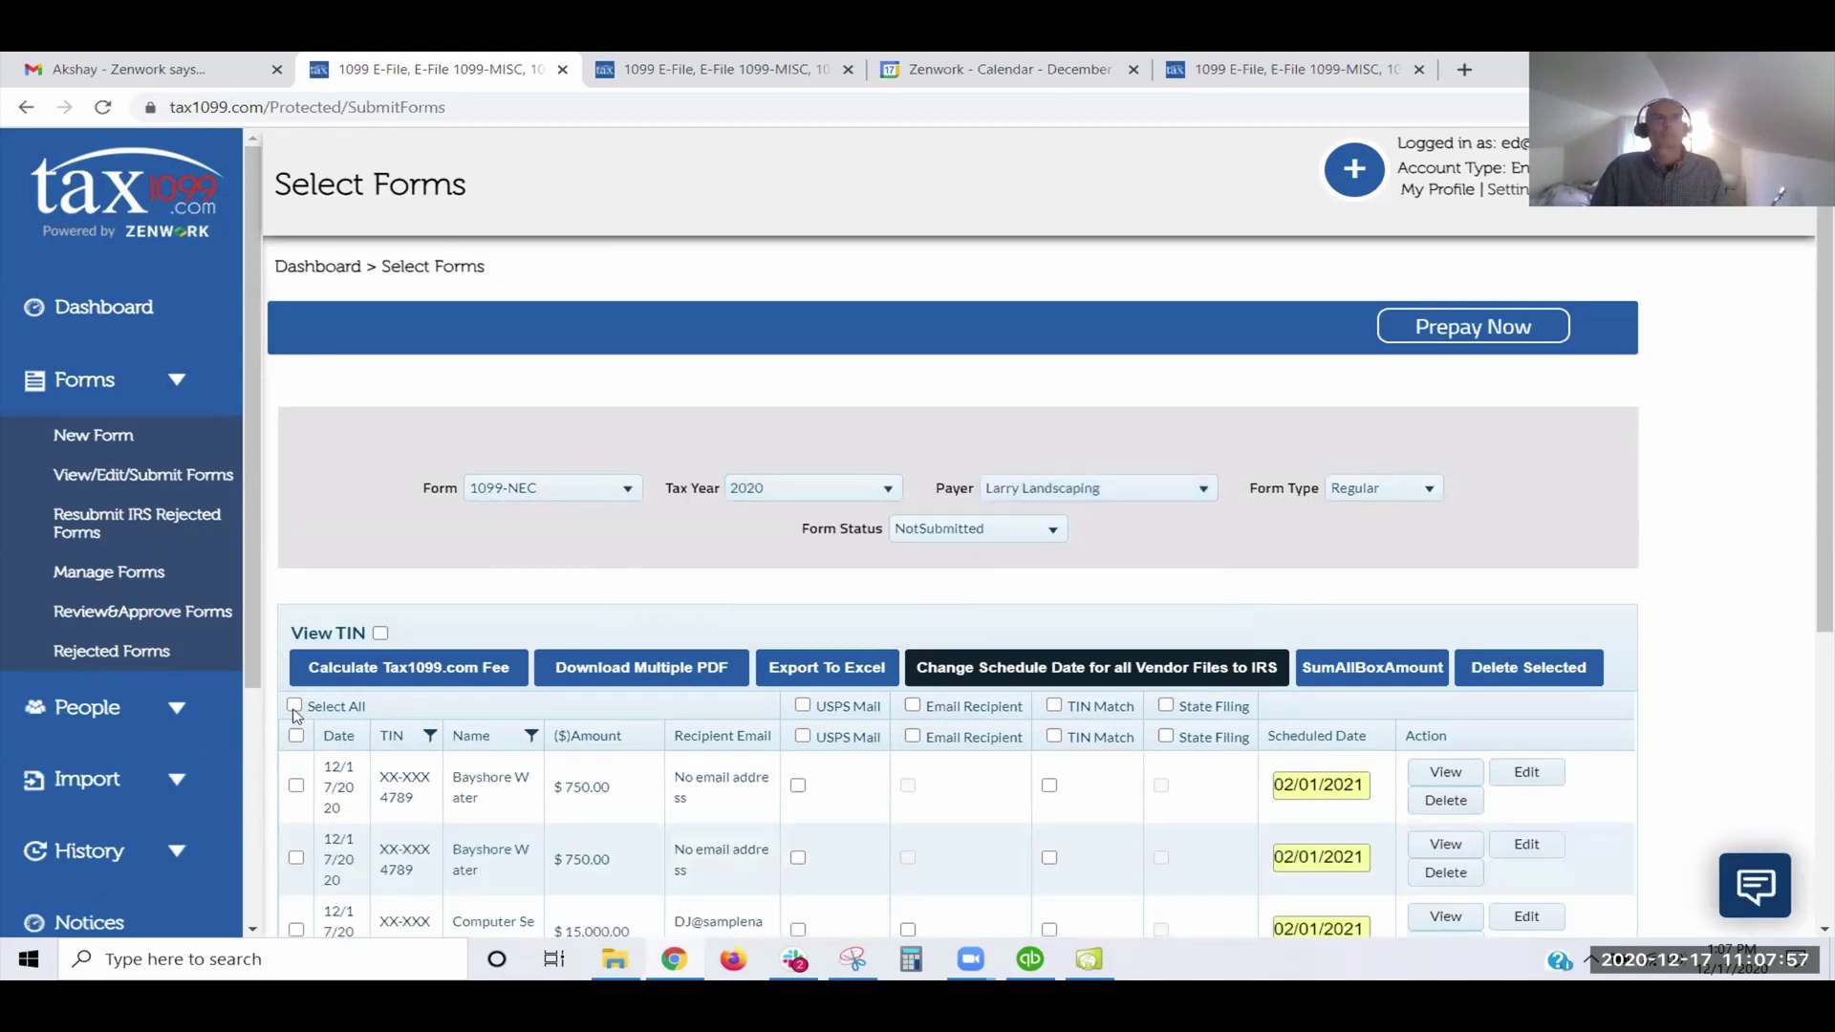
scroll(805, 604, down, 1)
click(801, 629)
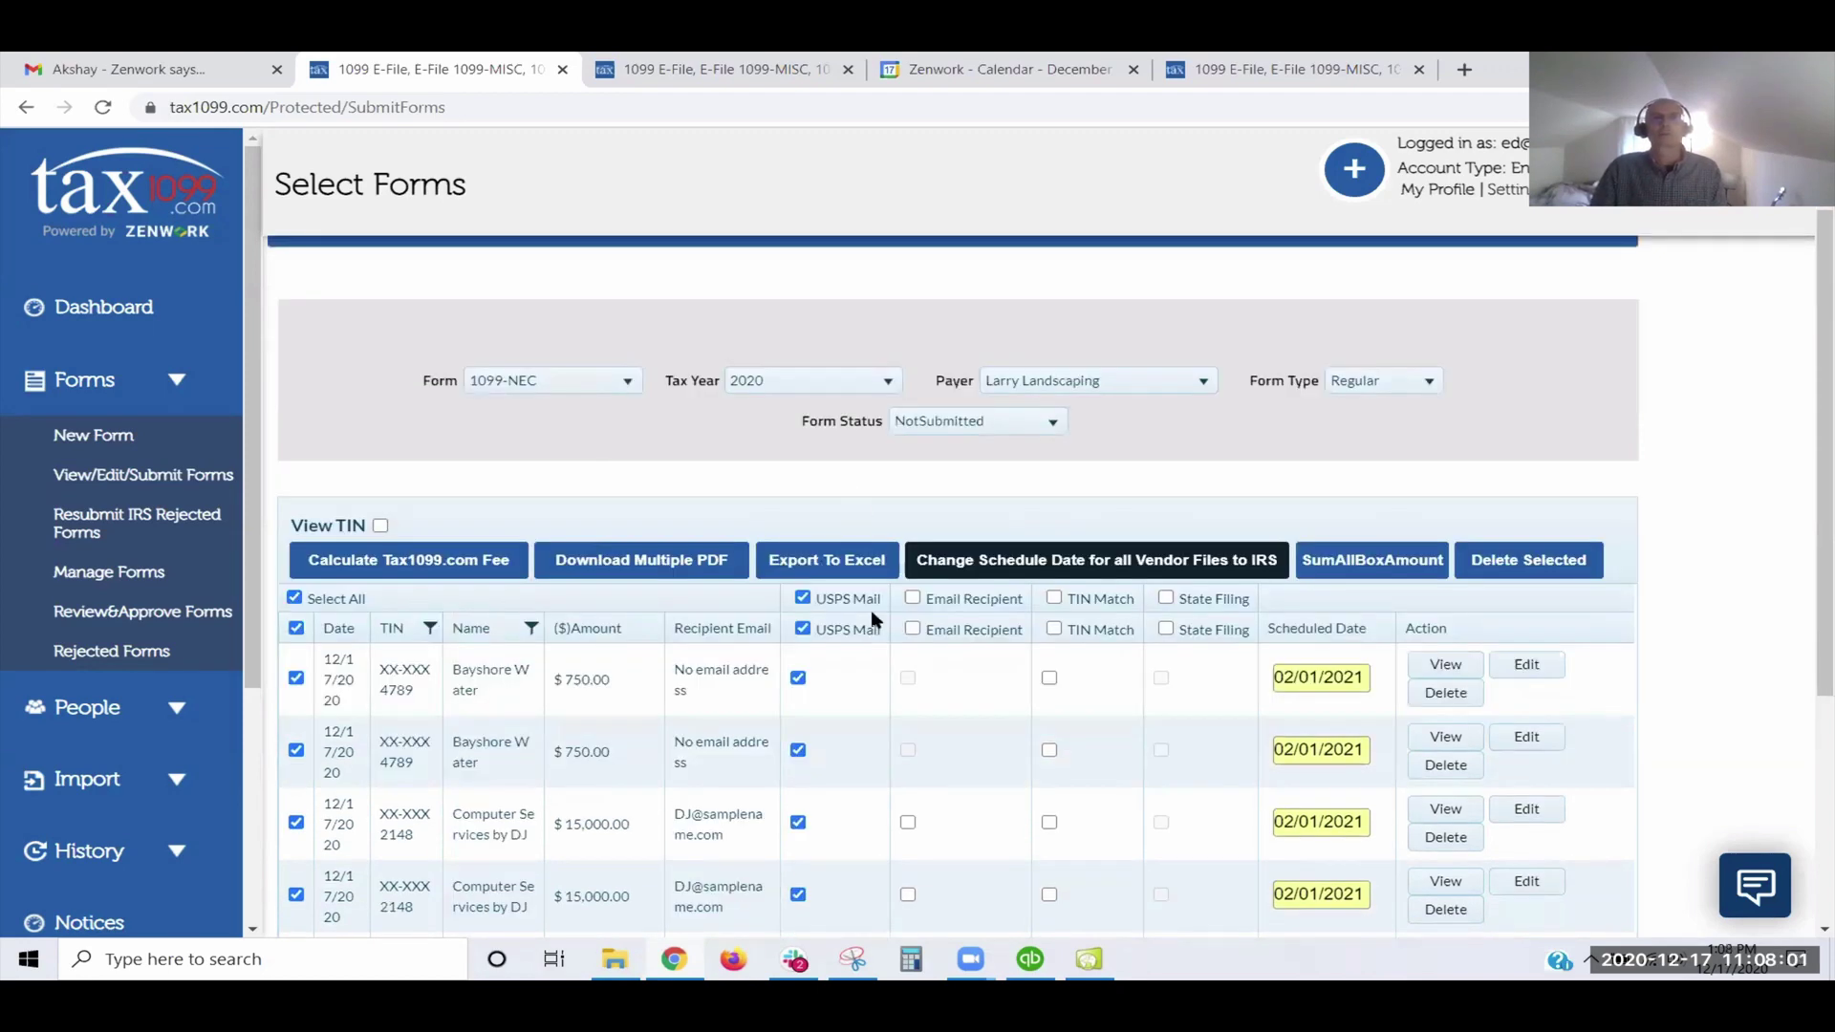
scroll(896, 792, down, 4)
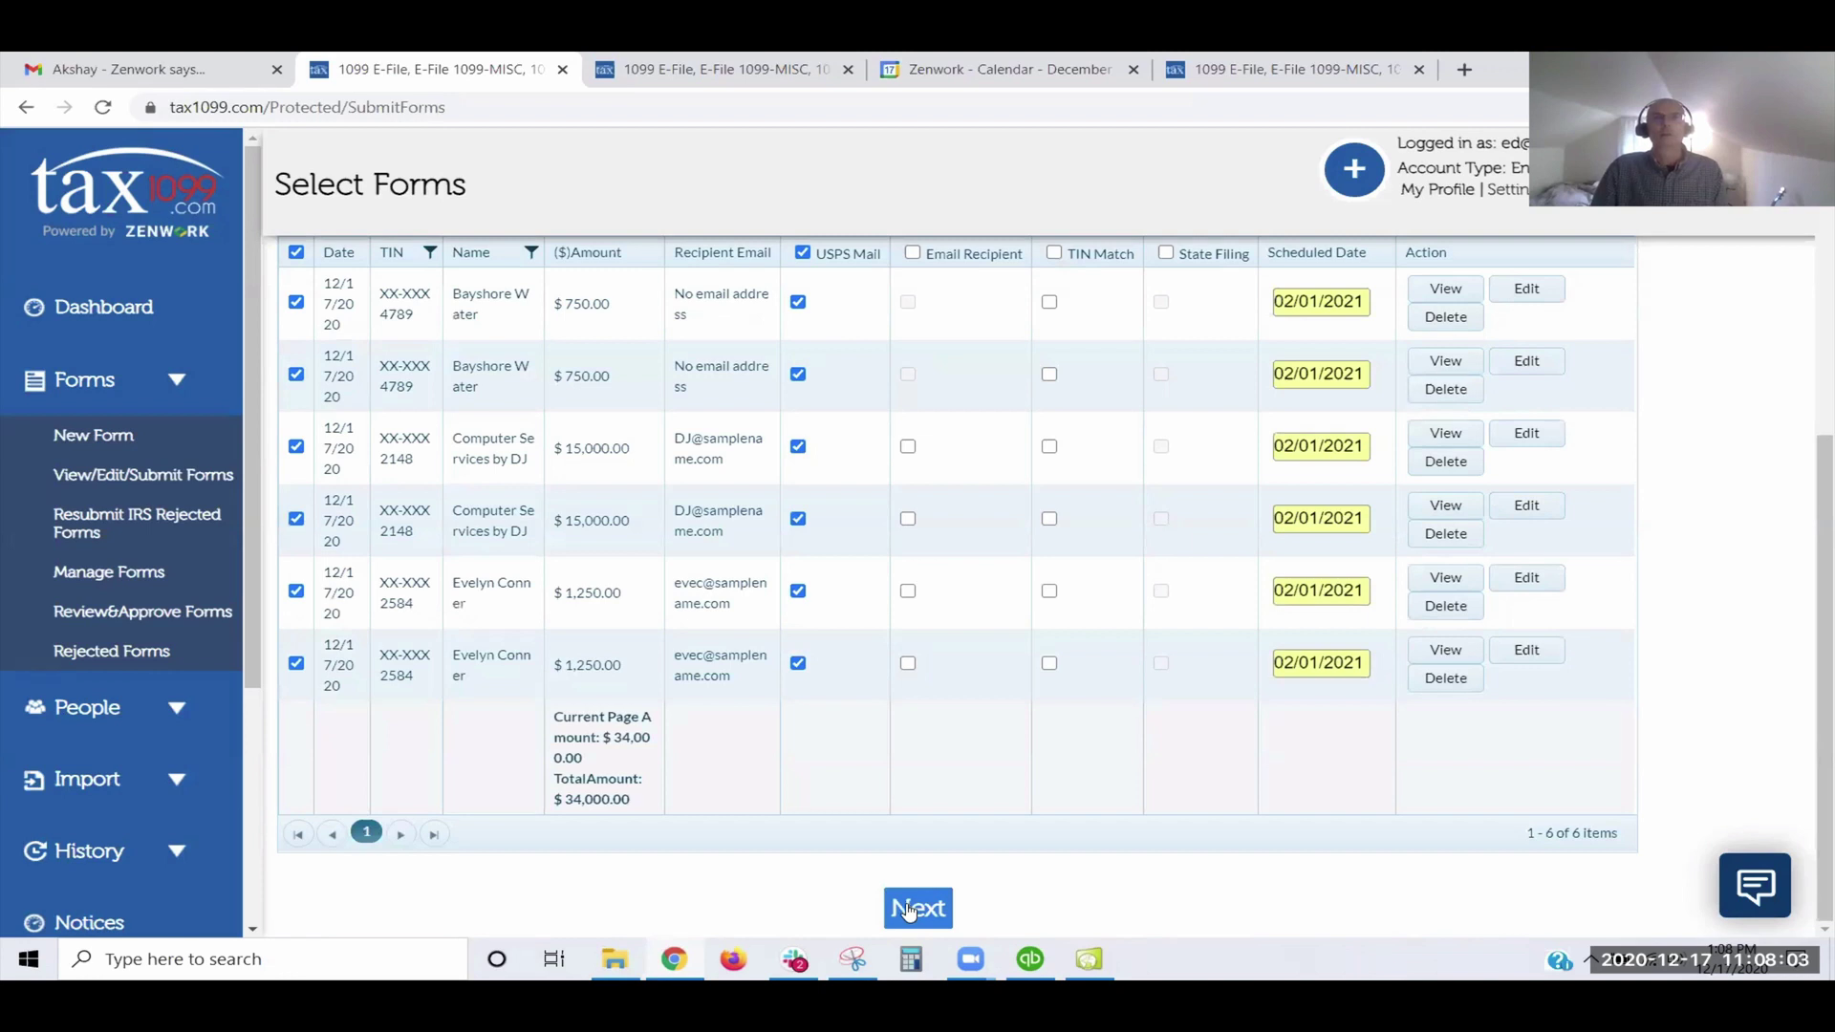
click(917, 908)
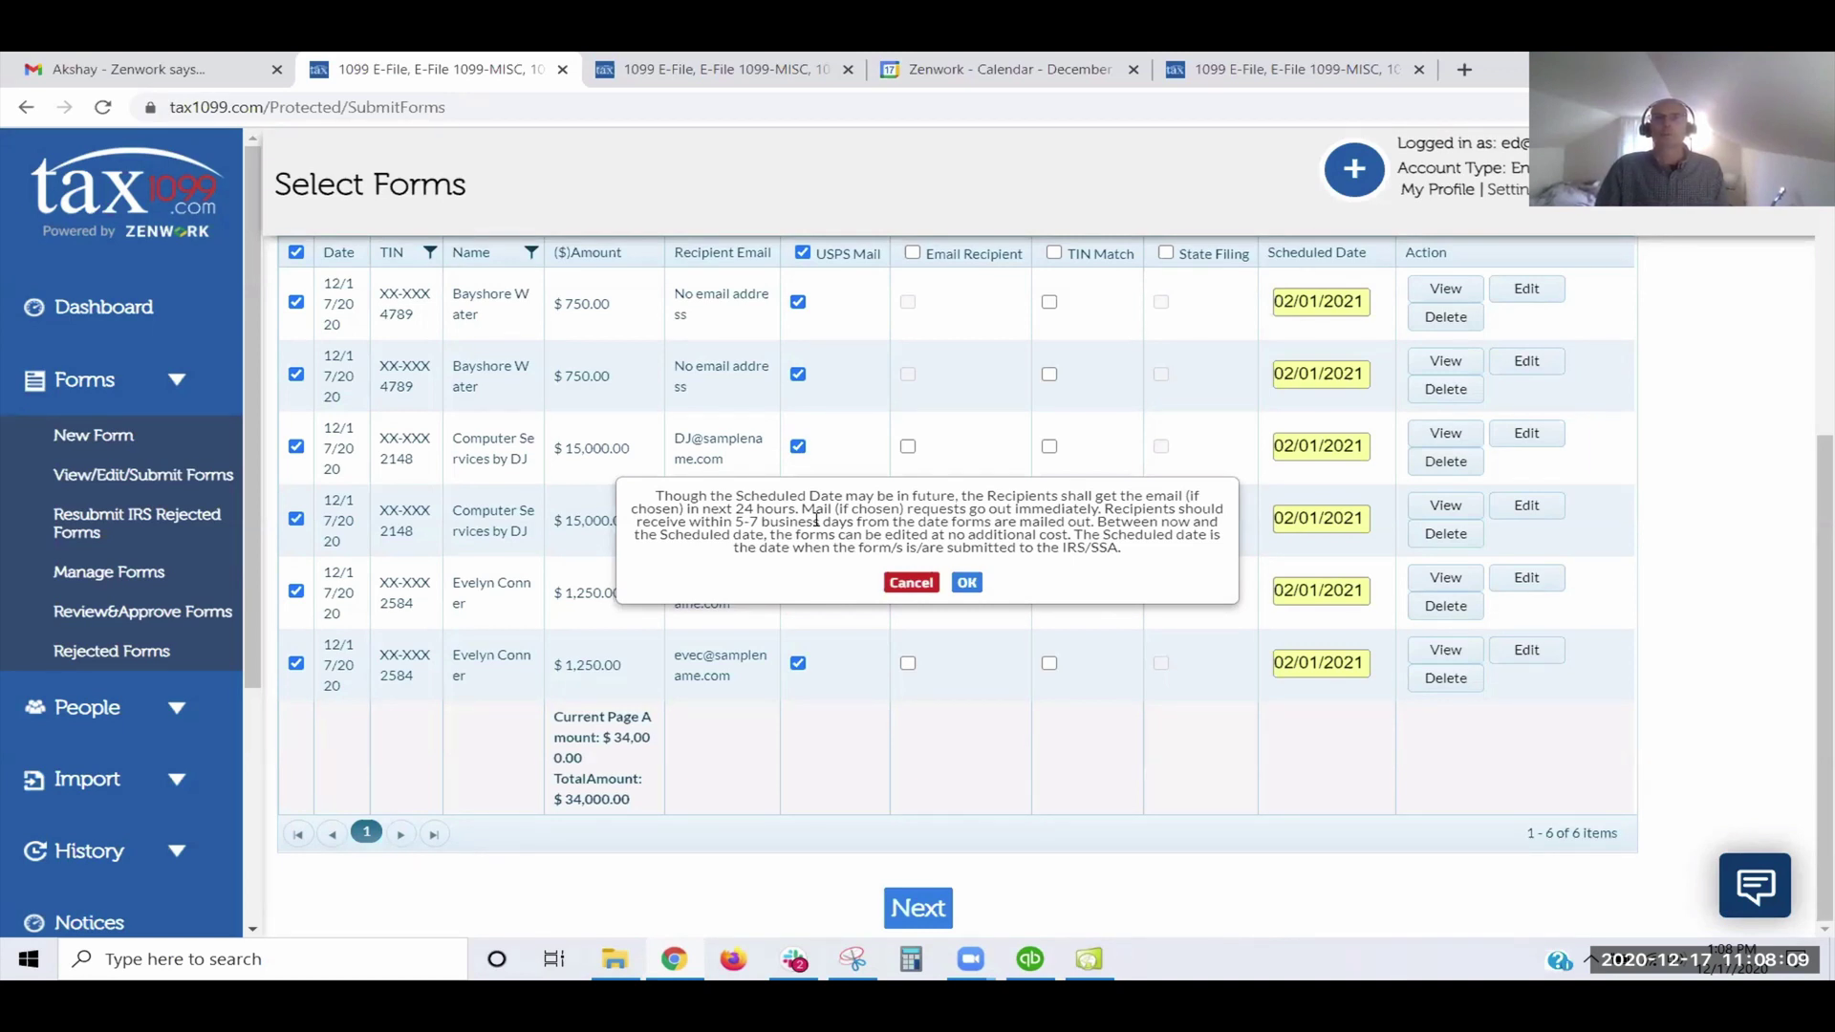
- Accept the schedule notice, confirm the data is verified, and accept the duplicate-records warning
click(966, 582)
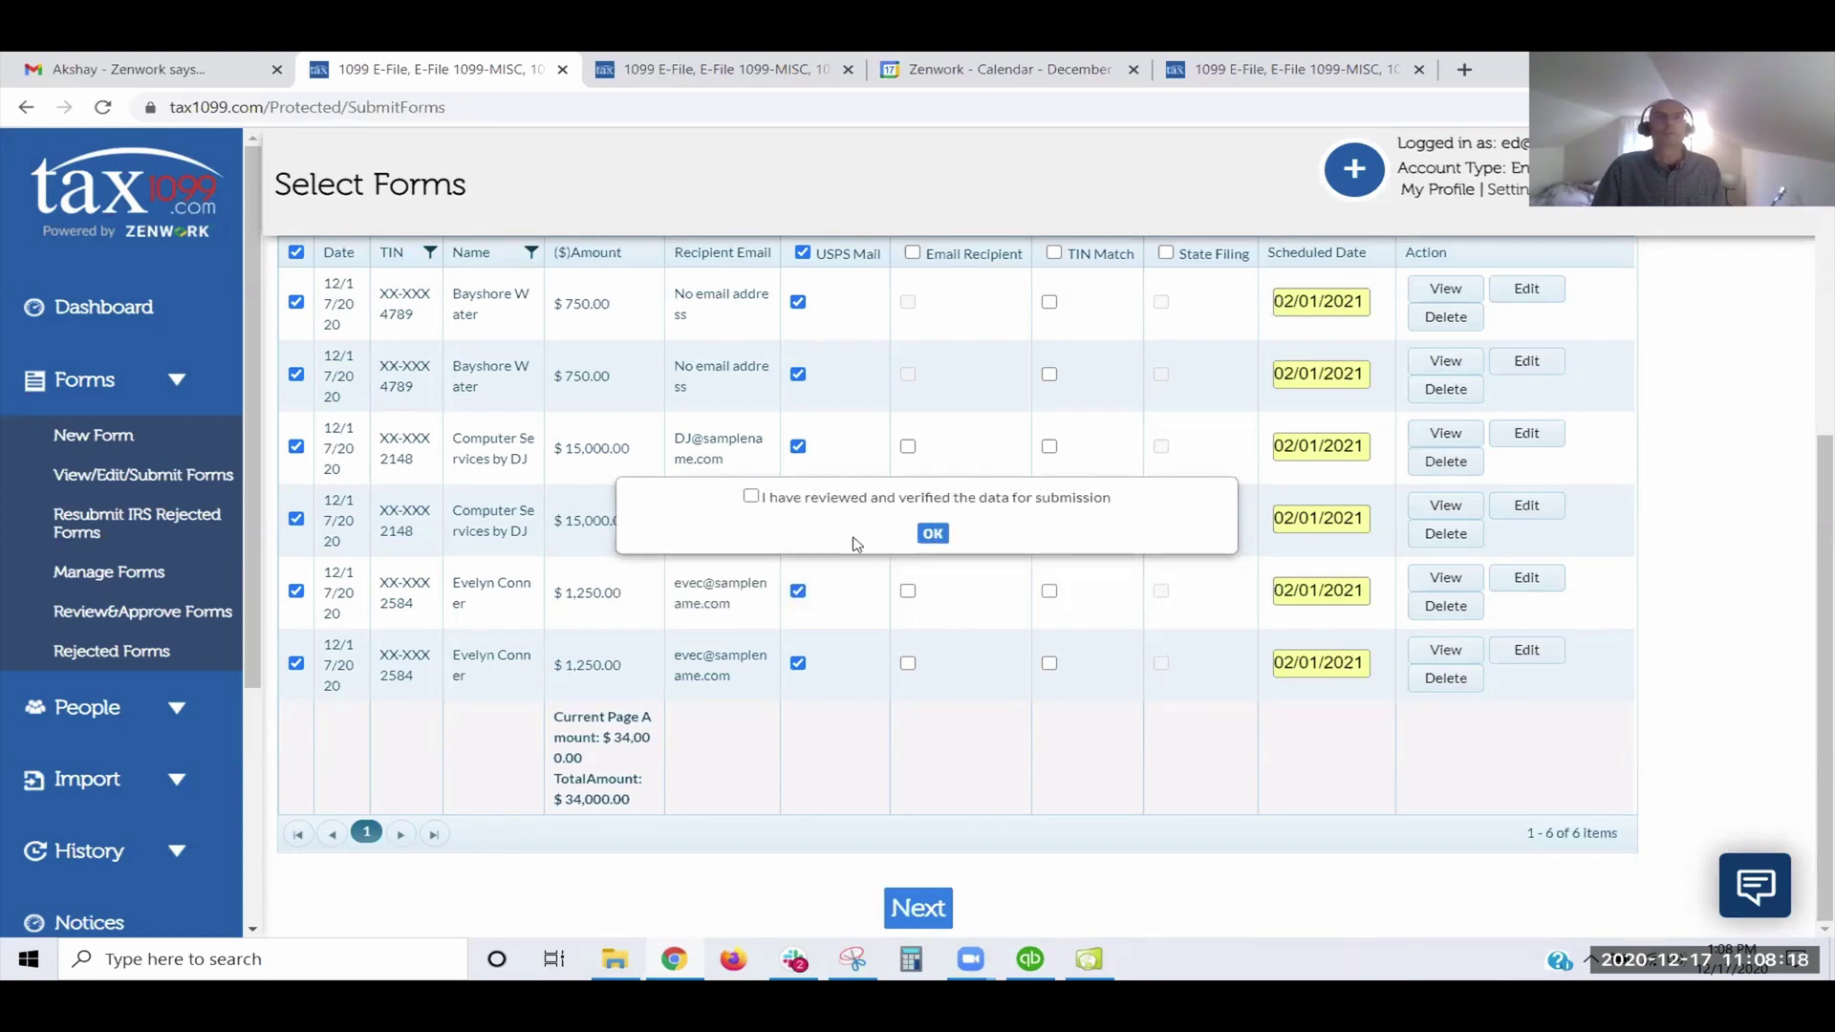
click(751, 498)
click(933, 534)
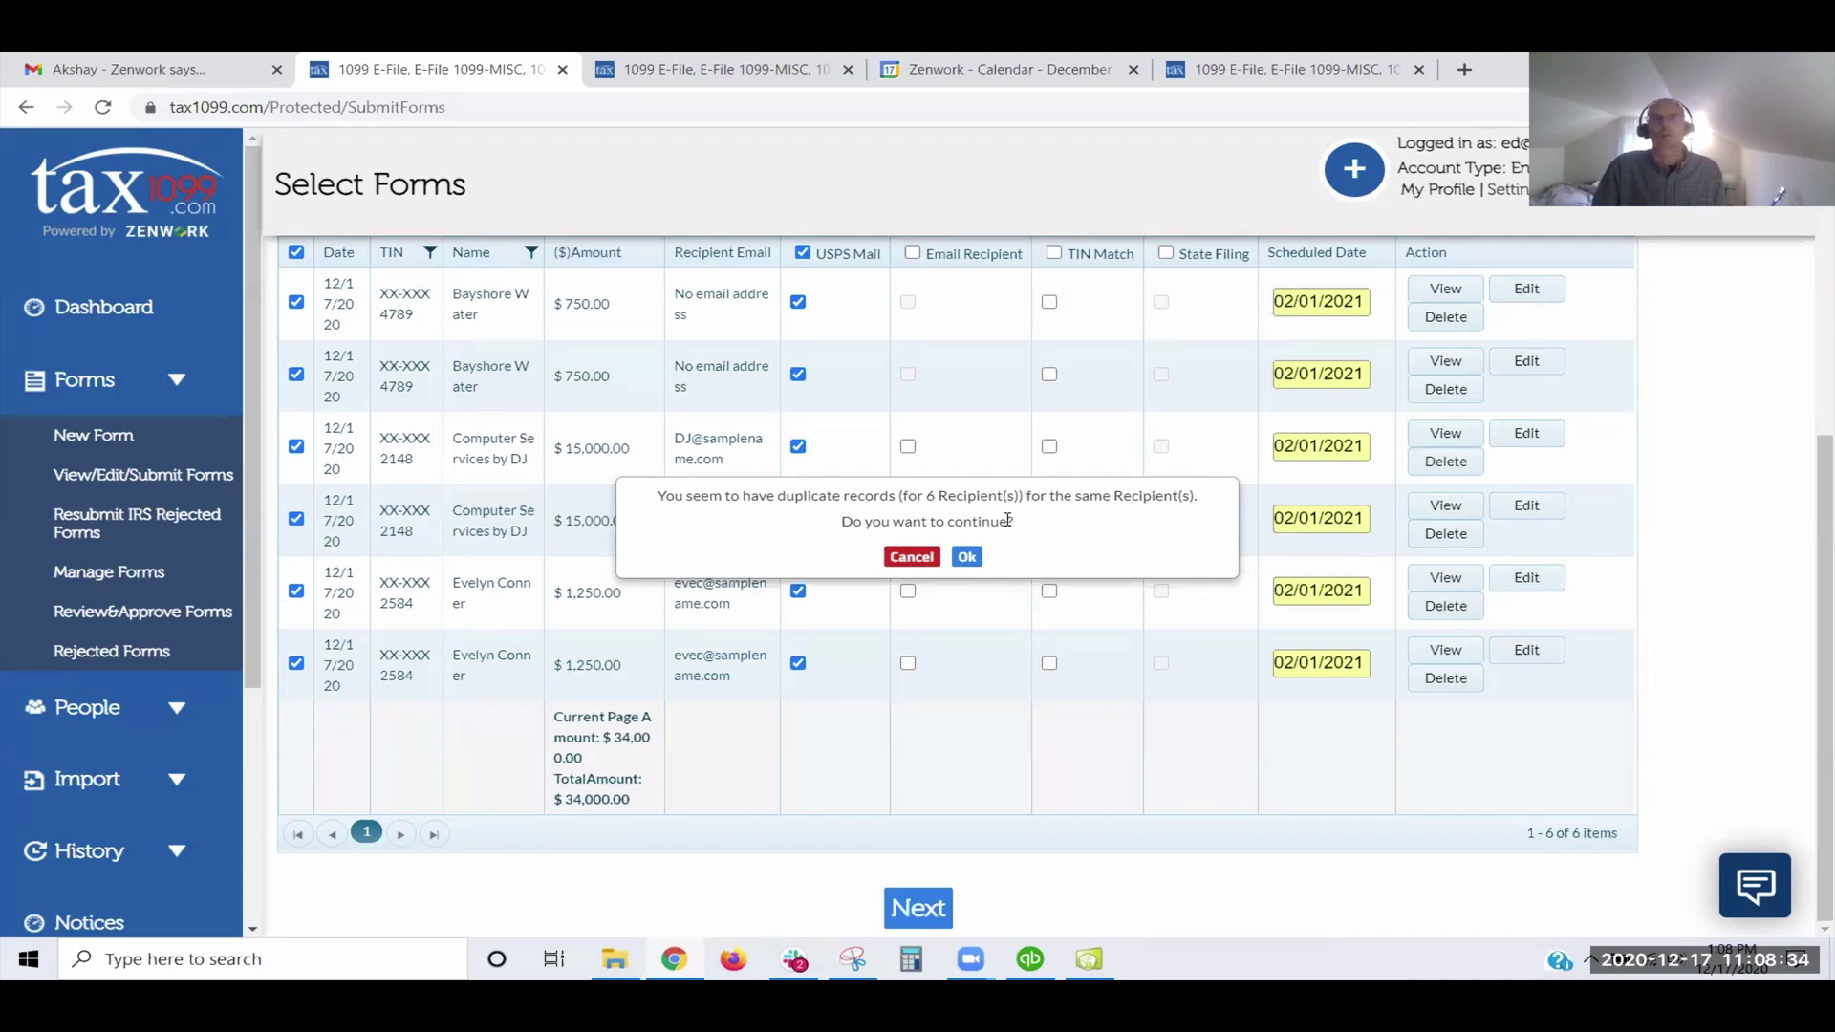
click(968, 559)
click(752, 496)
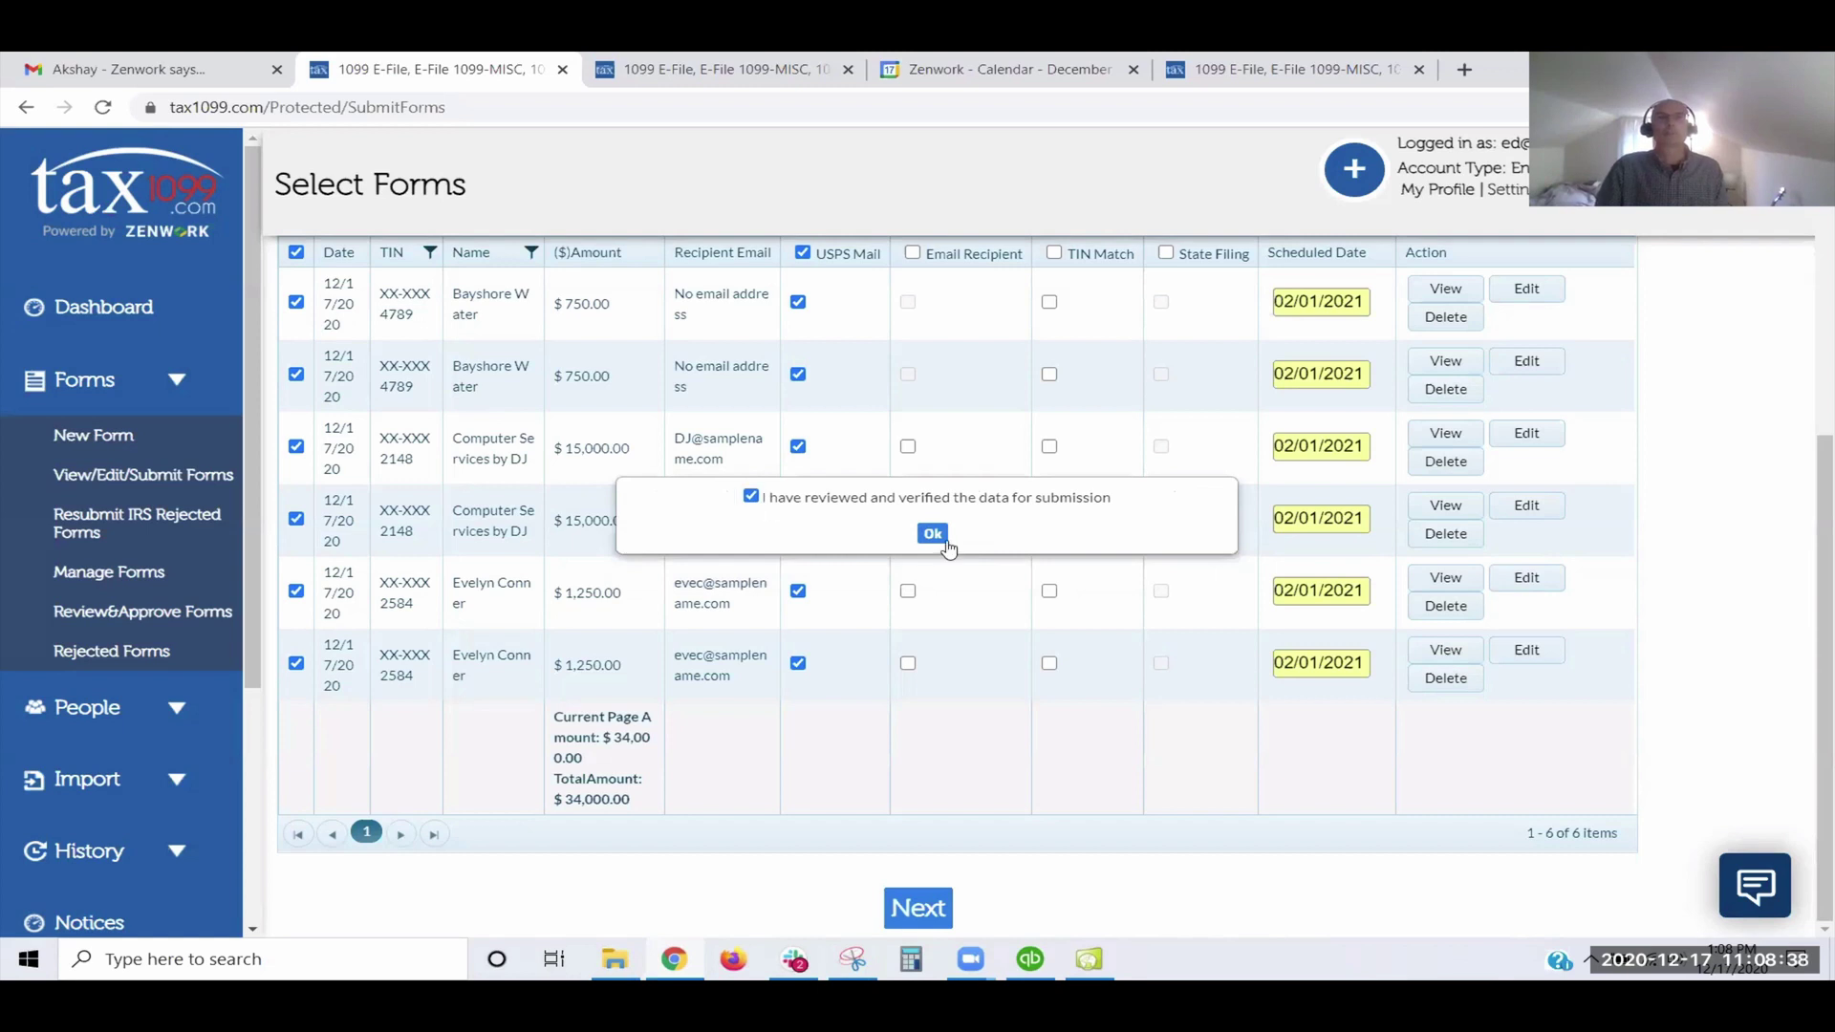
click(939, 538)
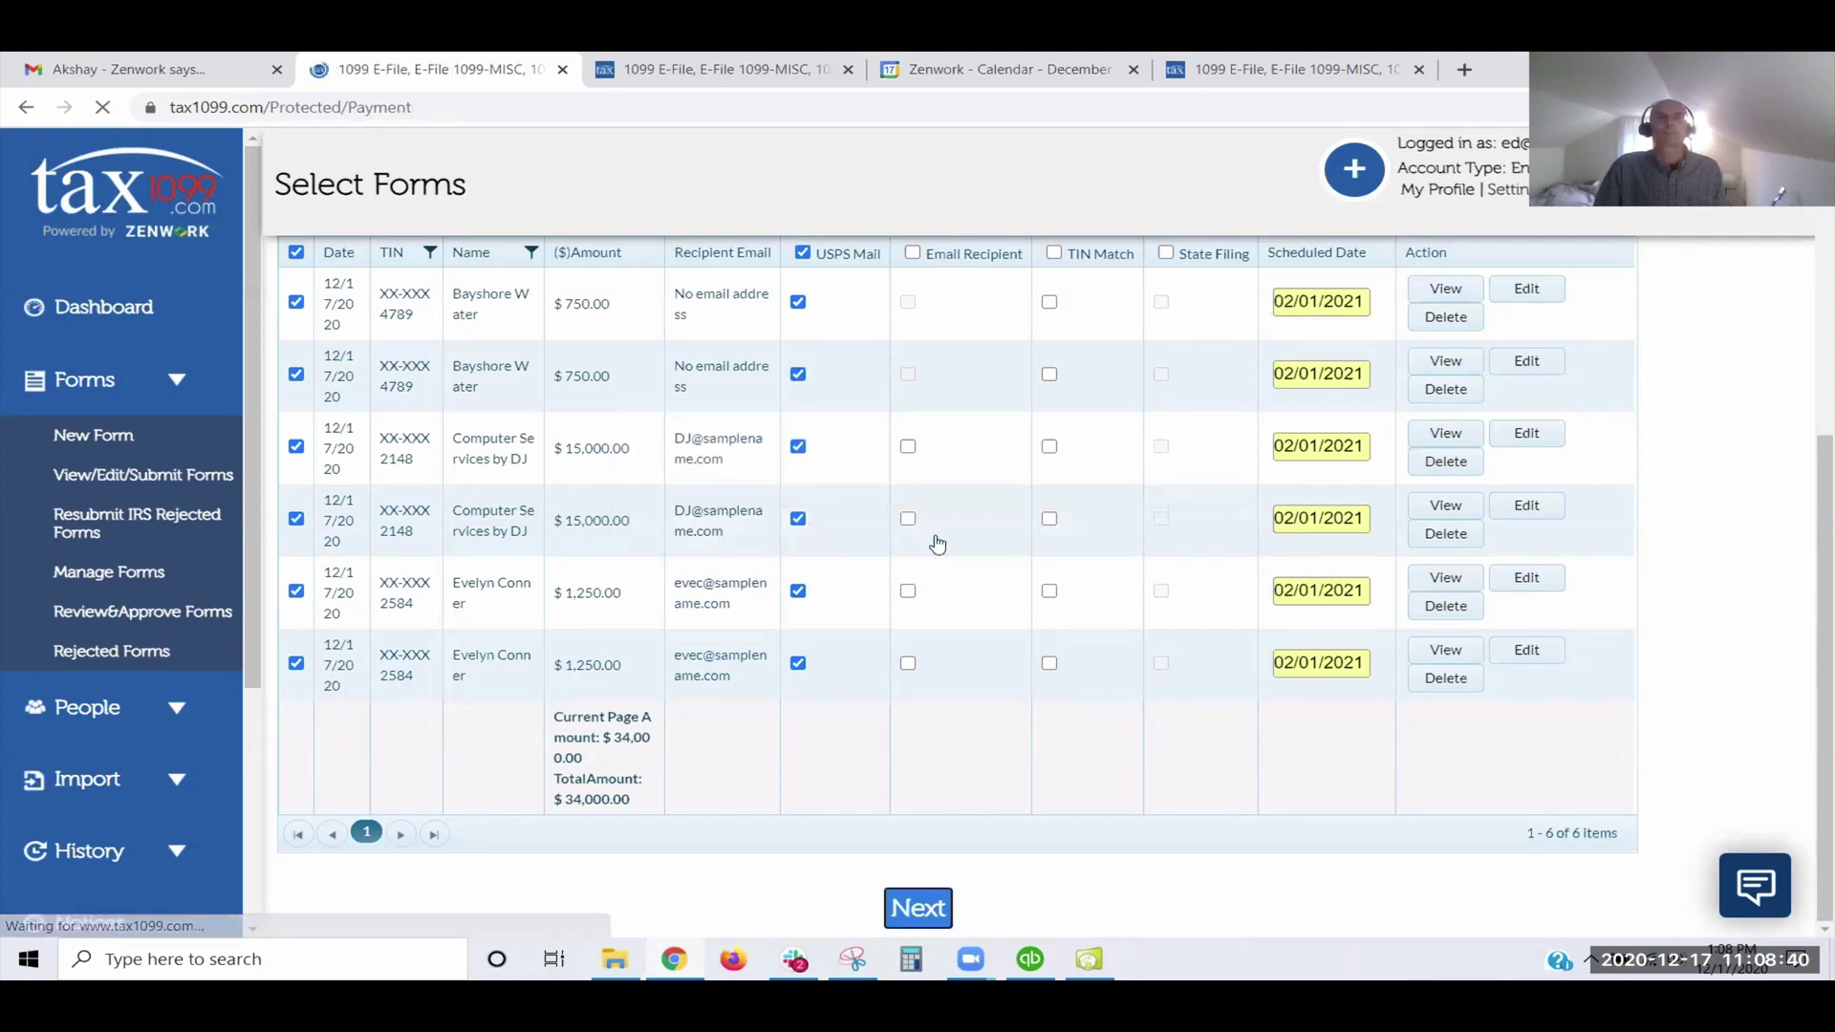